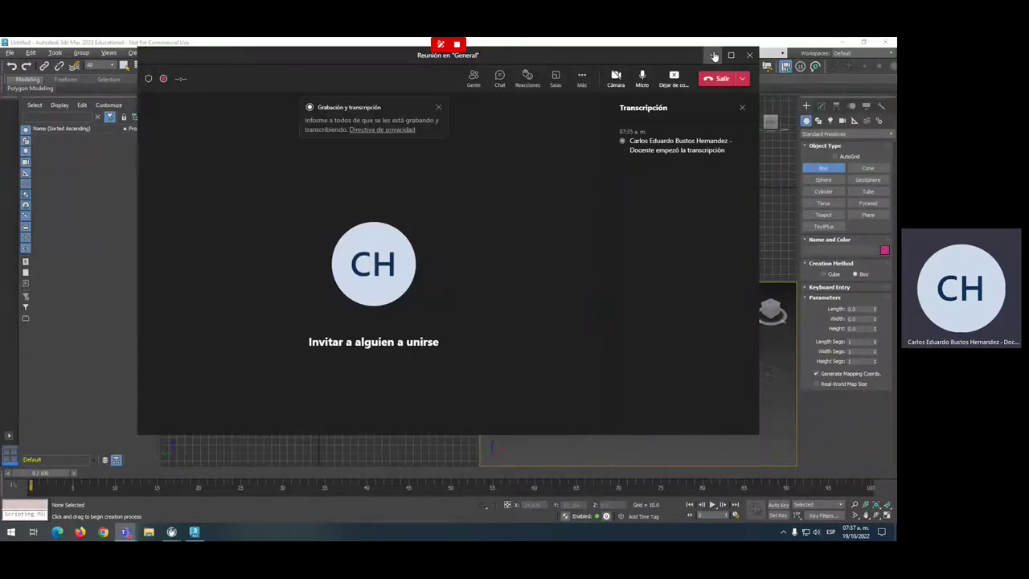
# - Minimize the Teams meeting window so 3ds Max is visible
pyautogui.click(714, 56)
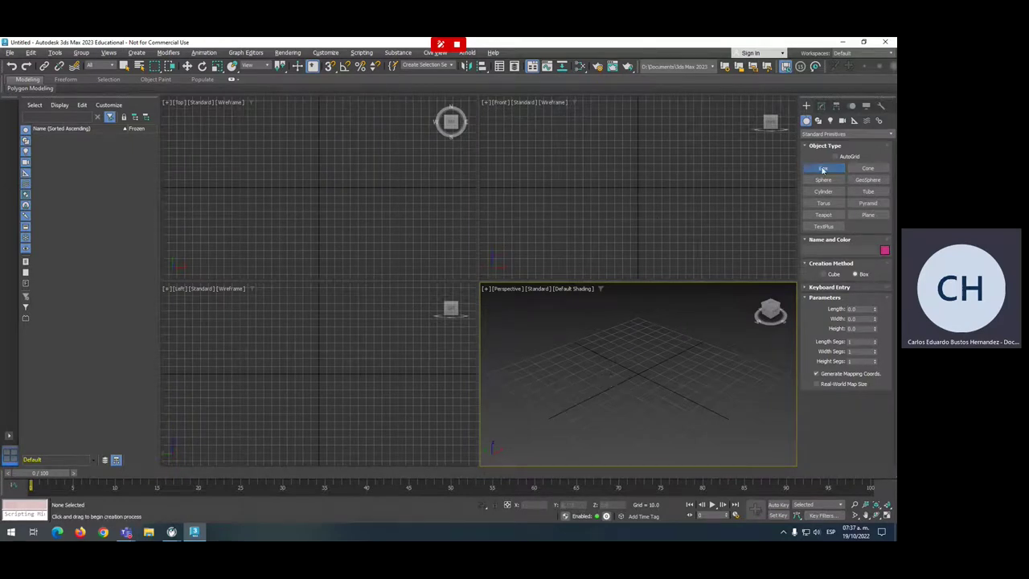
# - Draw a tall box, Box001, in the Perspective viewport
pyautogui.moveTo(614, 373)
pyautogui.mouseDown()
pyautogui.moveTo(631, 414)
pyautogui.moveTo(608, 414)
pyautogui.mouseUp()
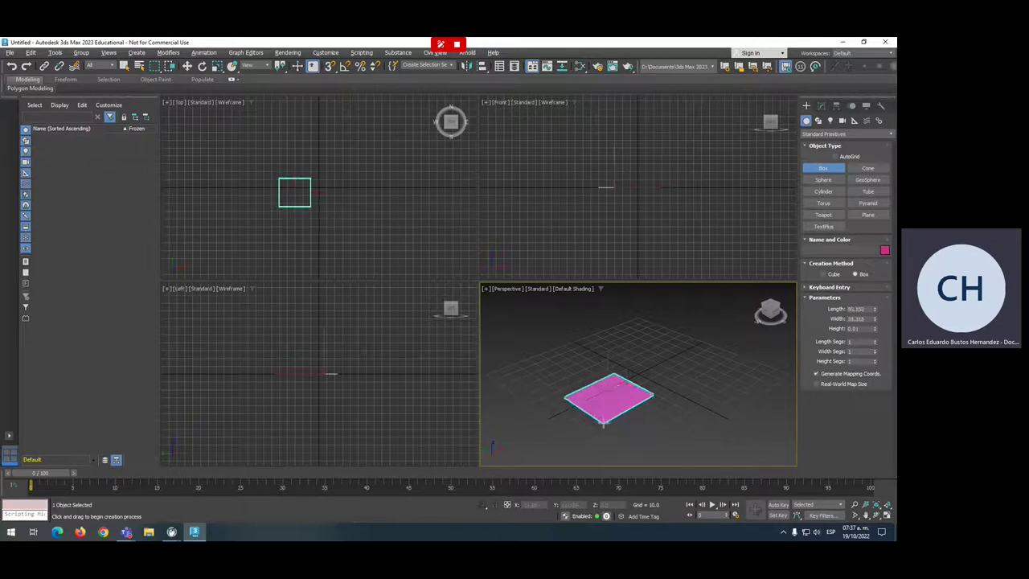
pyautogui.click(609, 414)
pyautogui.click(616, 339)
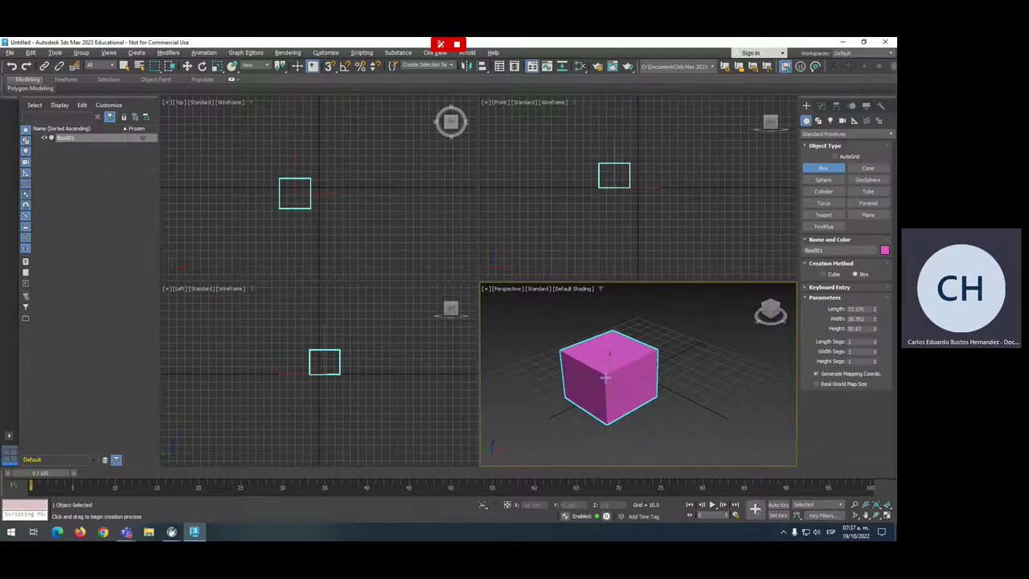
pyautogui.rightClick(621, 336)
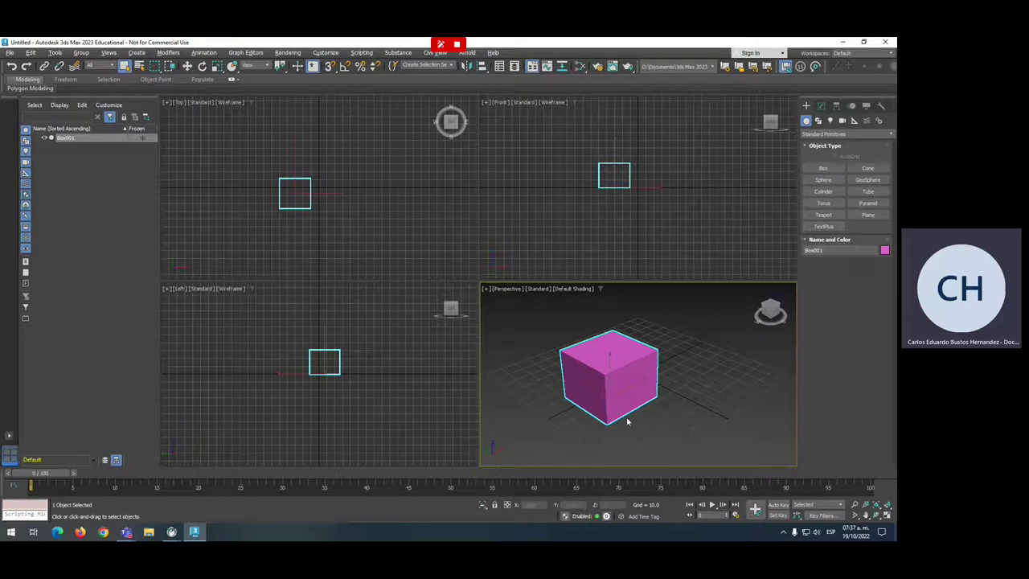
# - Turn on Edged Faces, zoom in on the box, and float the Scene Explorer
pyautogui.press('w')
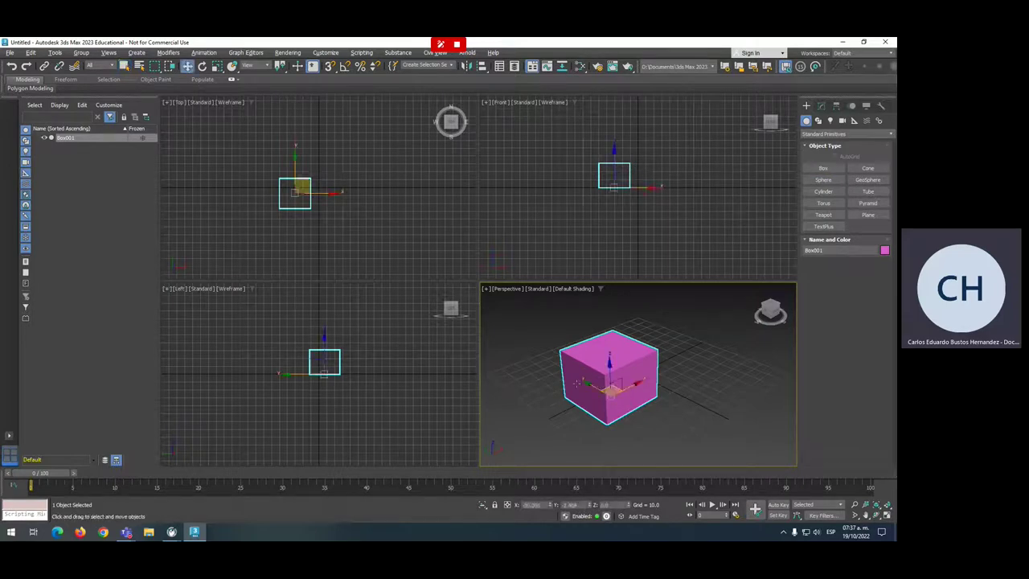
pyautogui.press('F4')
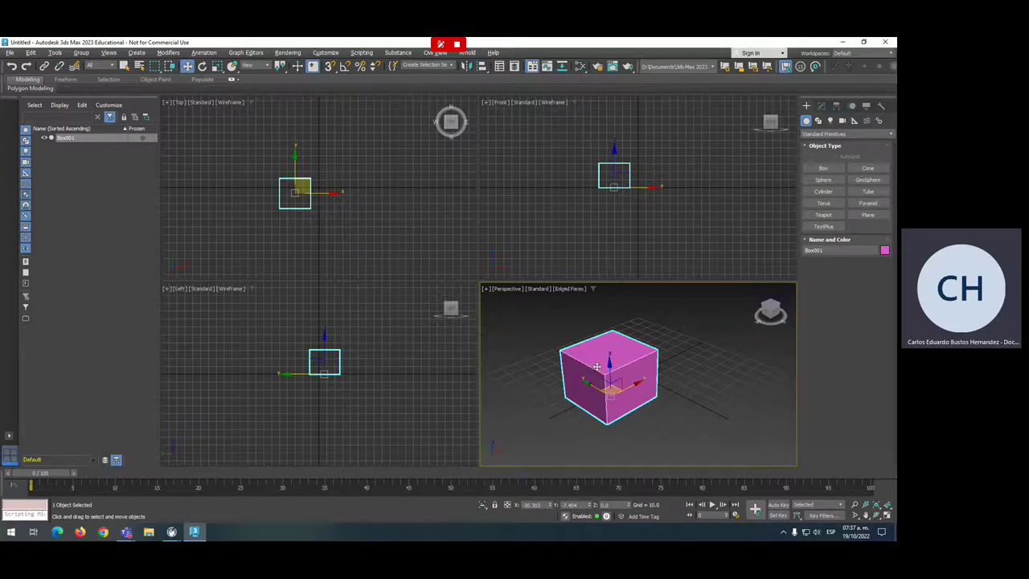
pyautogui.moveTo(600, 366); pyautogui.dragTo(641, 359, button='middle')
pyautogui.scroll(2, 641, 359)
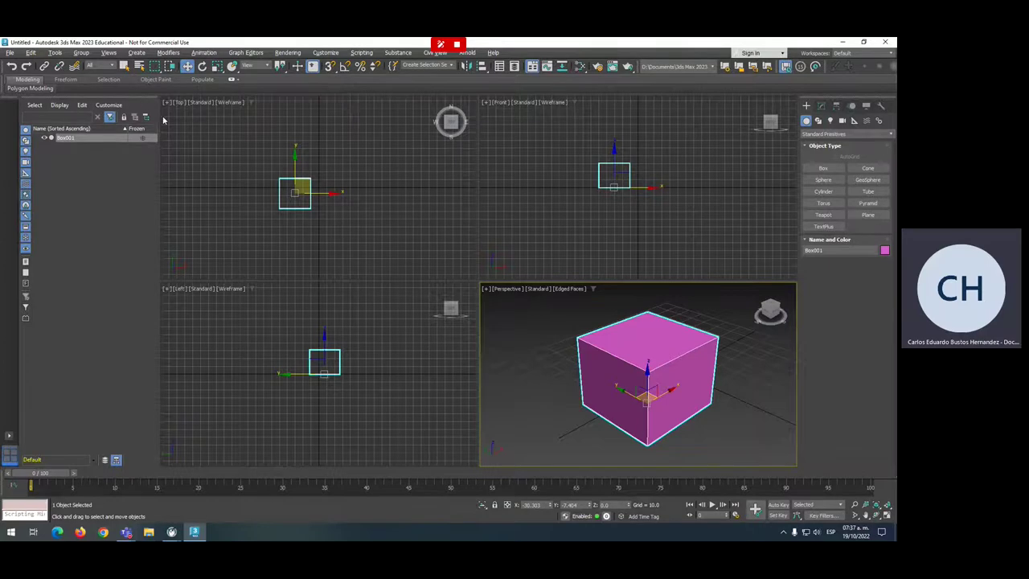
pyautogui.moveTo(163, 119); pyautogui.dragTo(234, 154)
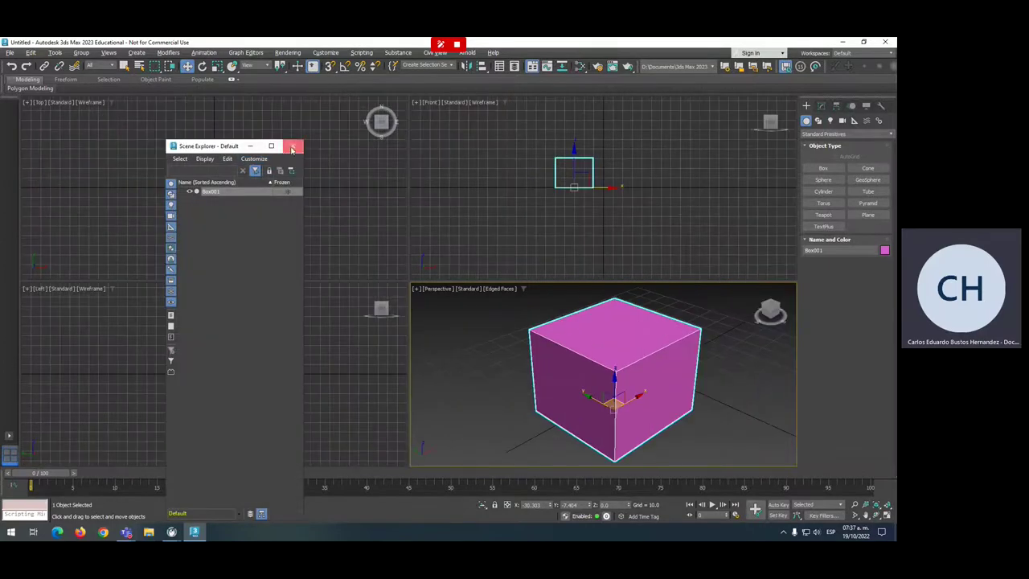
# - Close the floating Scene Explorer, convert Box001 to Editable Poly, and pick a top corner vertex
pyautogui.click(292, 149)
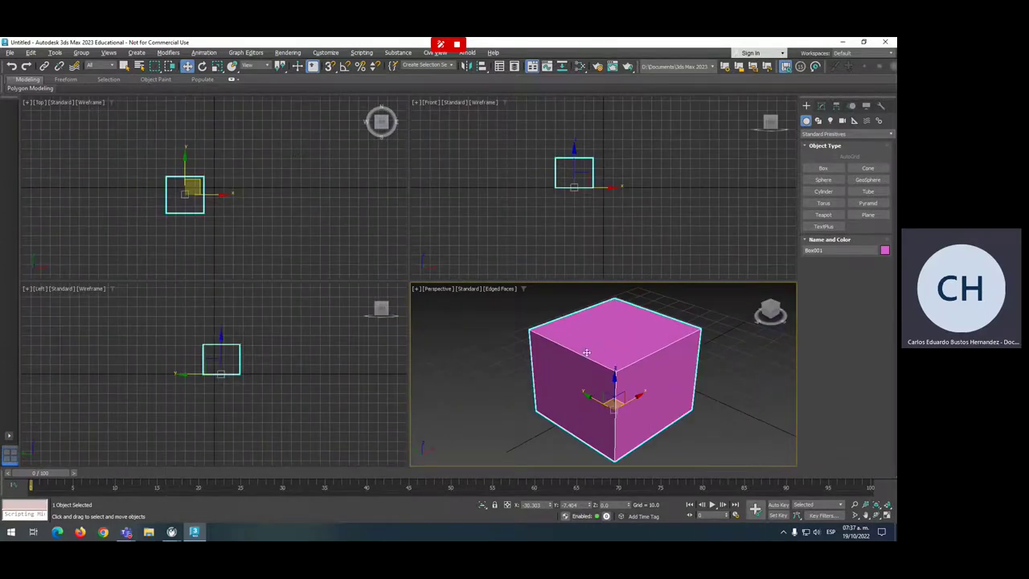
pyautogui.rightClick(591, 347)
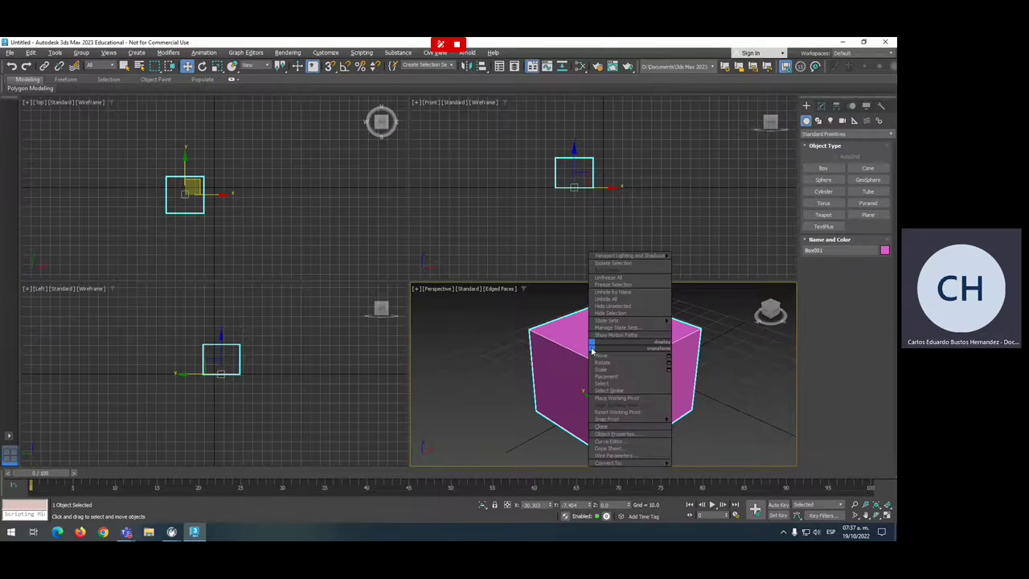
pyautogui.moveTo(619, 463)
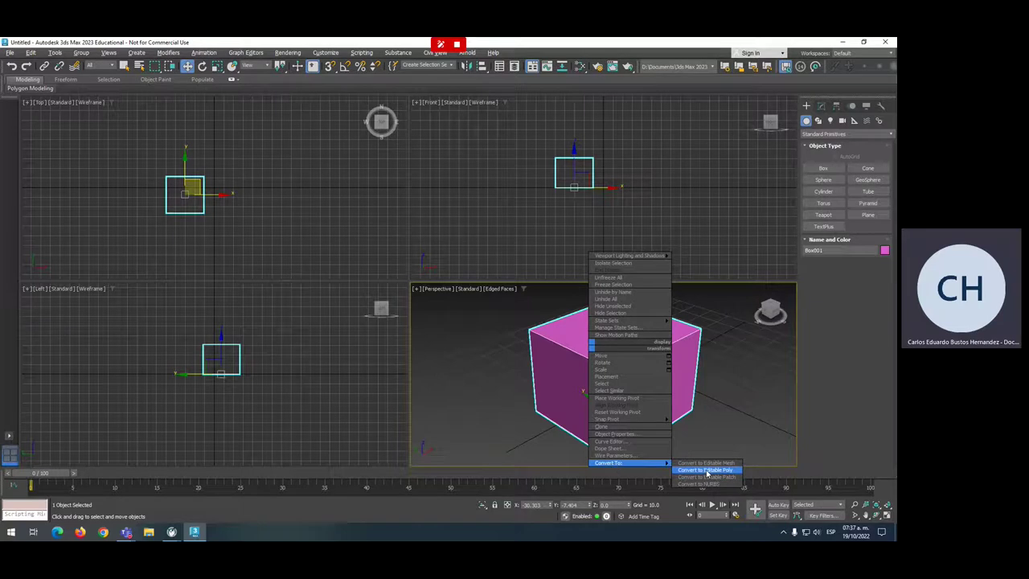
pyautogui.click(707, 471)
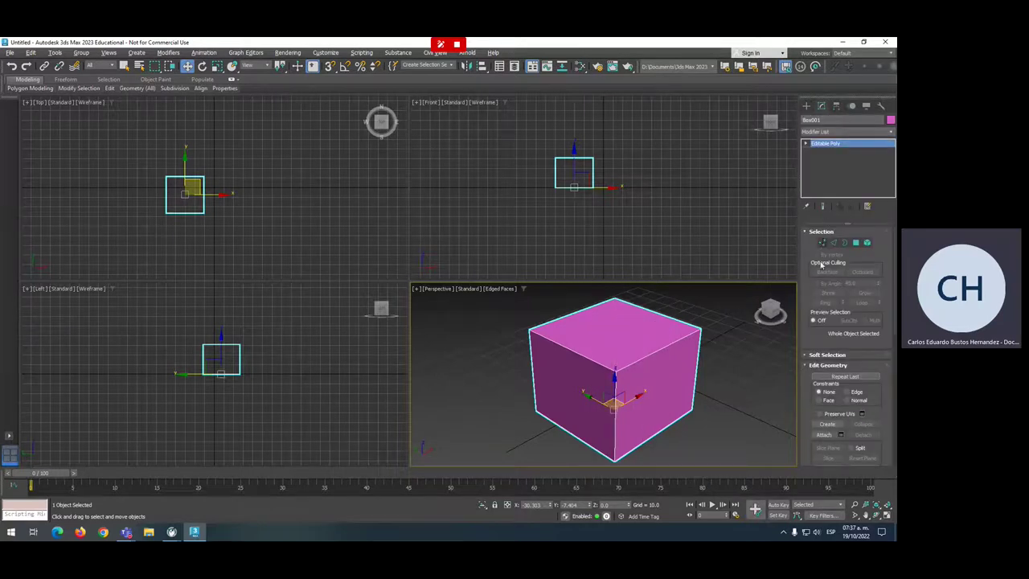
pyautogui.click(821, 242)
pyautogui.click(700, 327)
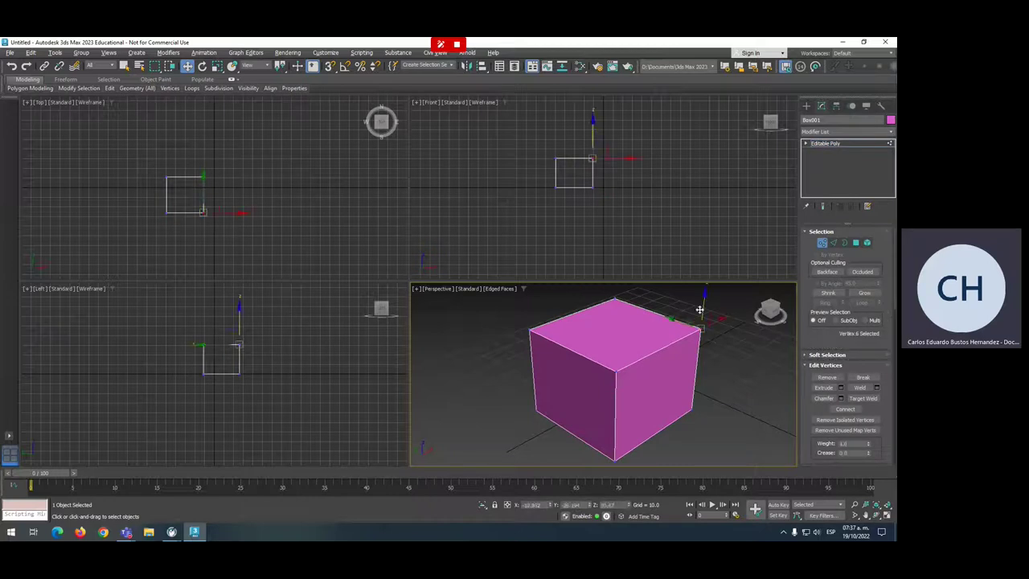
# - Try slanting the top with a corner vertex, then a top edge, undoing both moves
pyautogui.moveTo(703, 296); pyautogui.dragTo(701, 321)
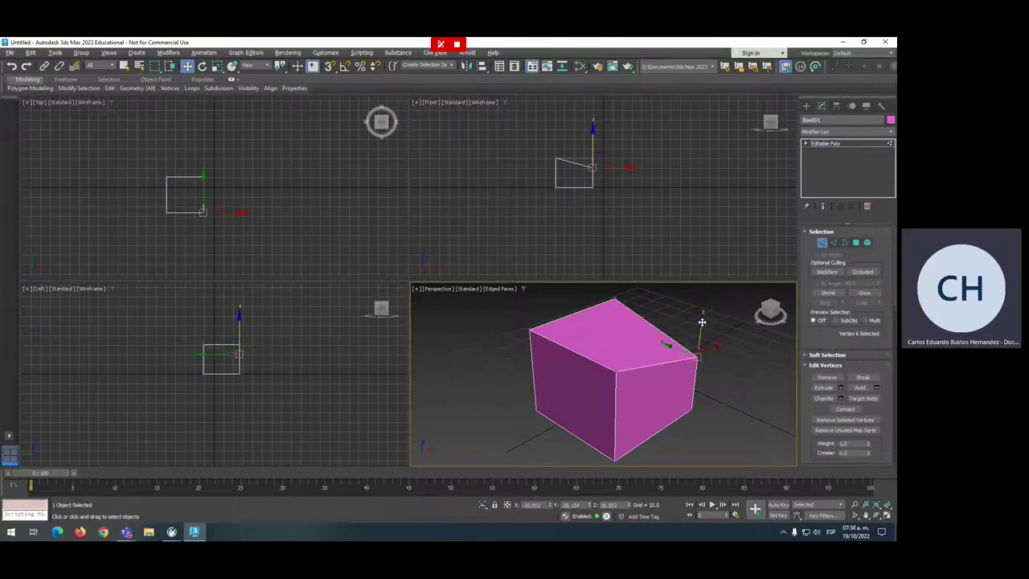
pyautogui.hotkey('ctrl', 'z')
pyautogui.press('2')
pyautogui.click(573, 350)
pyautogui.moveTo(567, 311); pyautogui.dragTo(574, 374)
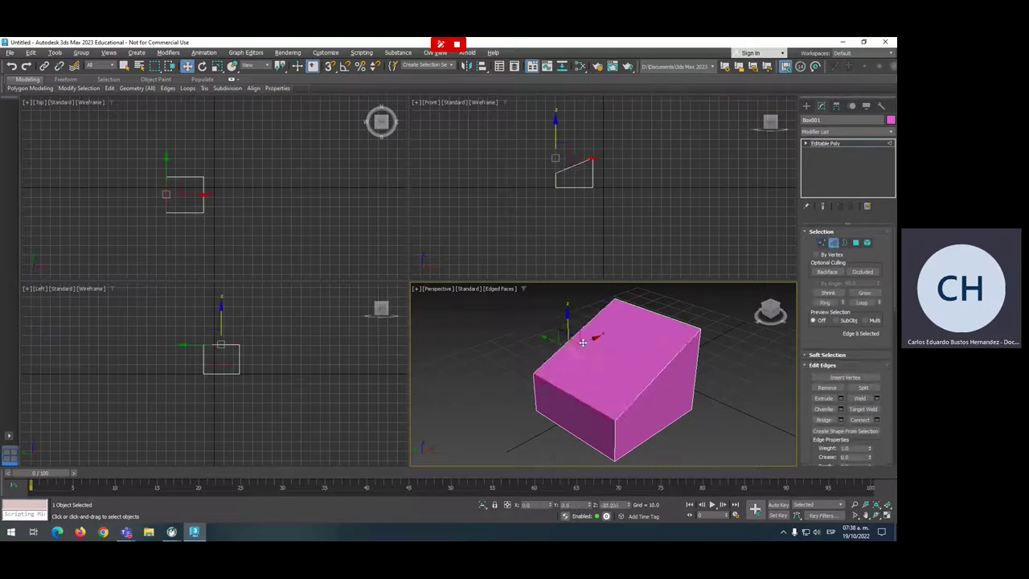
pyautogui.hotkey('ctrl', 'z')
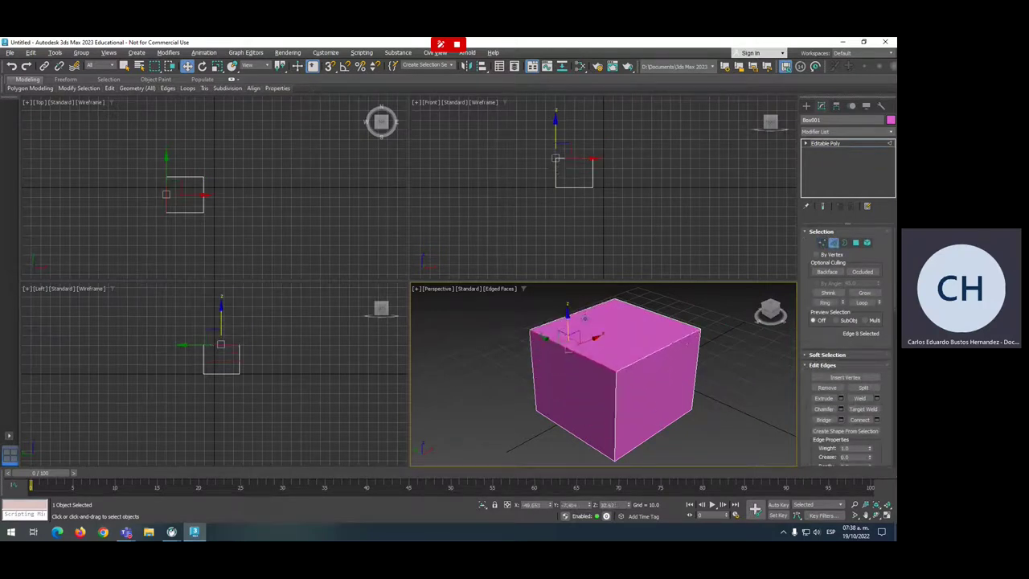
# - Switch to Polygon mode and select the cube's top face
pyautogui.press('3')
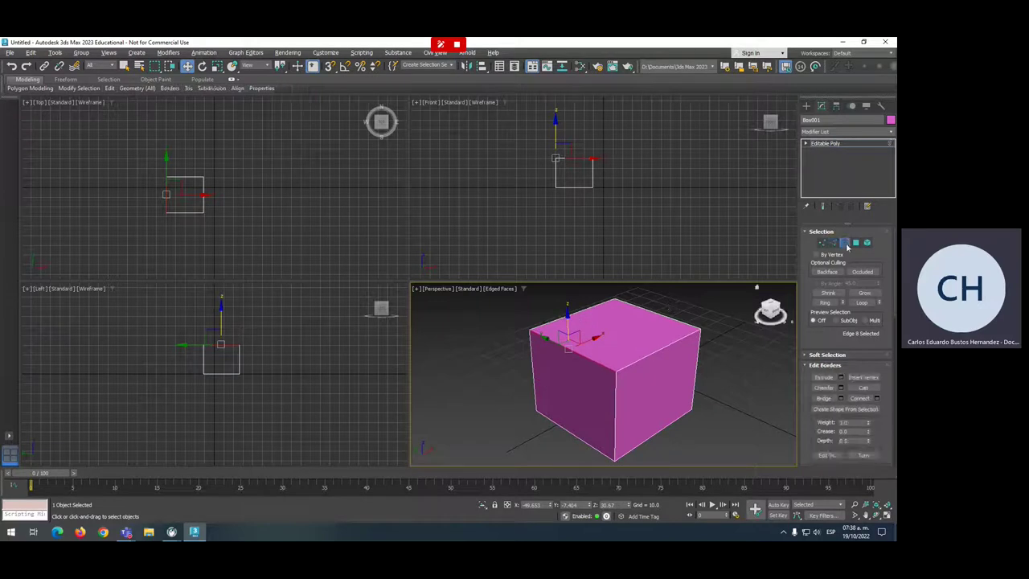
pyautogui.press('4')
pyautogui.click(615, 336)
pyautogui.click(571, 378)
pyautogui.click(636, 413)
pyautogui.click(629, 341)
pyautogui.click(653, 386)
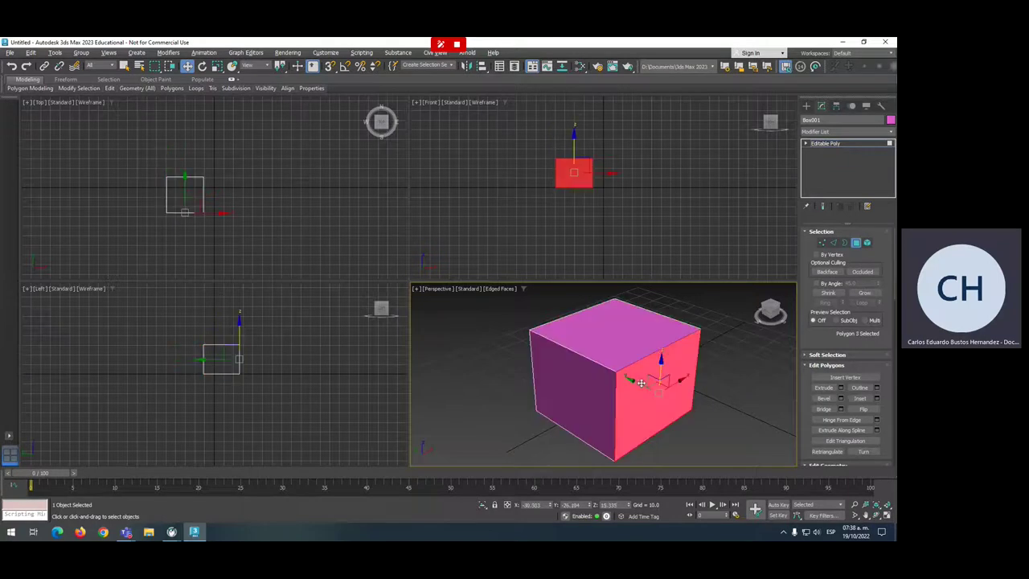
pyautogui.click(610, 335)
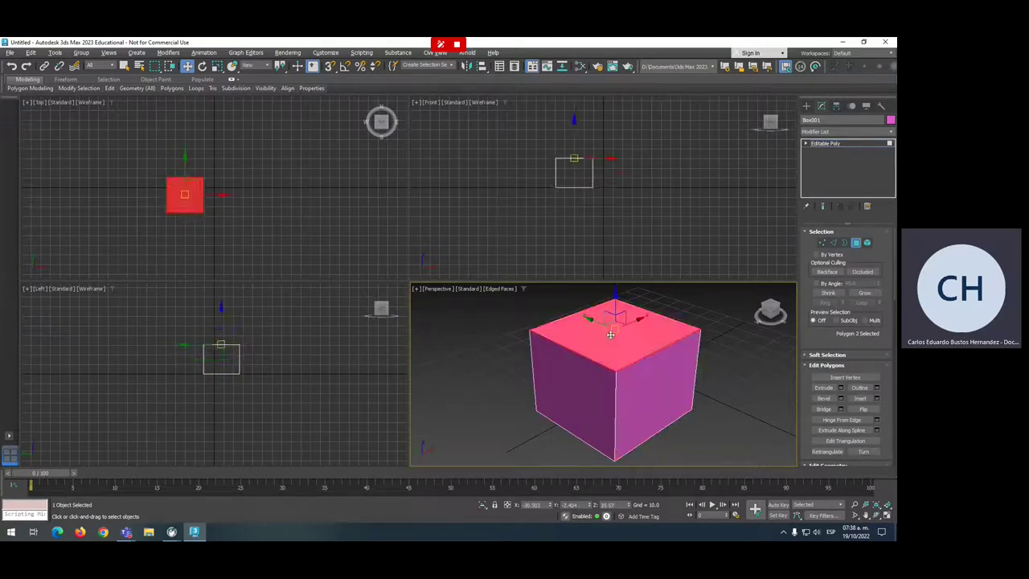
# - Extrude the cube's left side face outward, then undo the extrusion
pyautogui.click(571, 367)
pyautogui.keyDown('alt'); pyautogui.moveTo(571, 367); pyautogui.dragTo(592, 349, button='middle'); pyautogui.keyUp('alt')
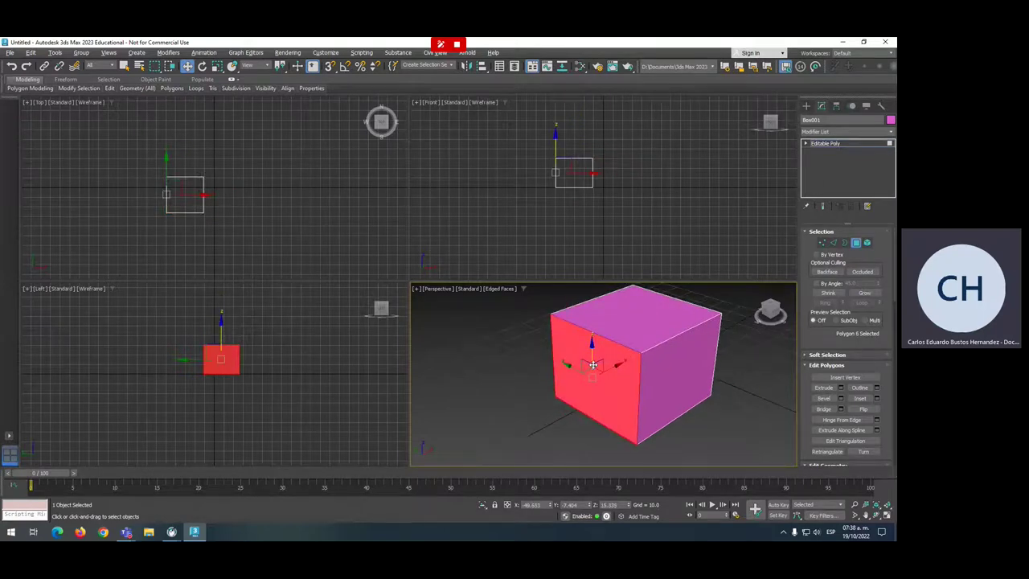
pyautogui.hotkey('shift', 'e')
pyautogui.moveTo(593, 360); pyautogui.dragTo(570, 298)
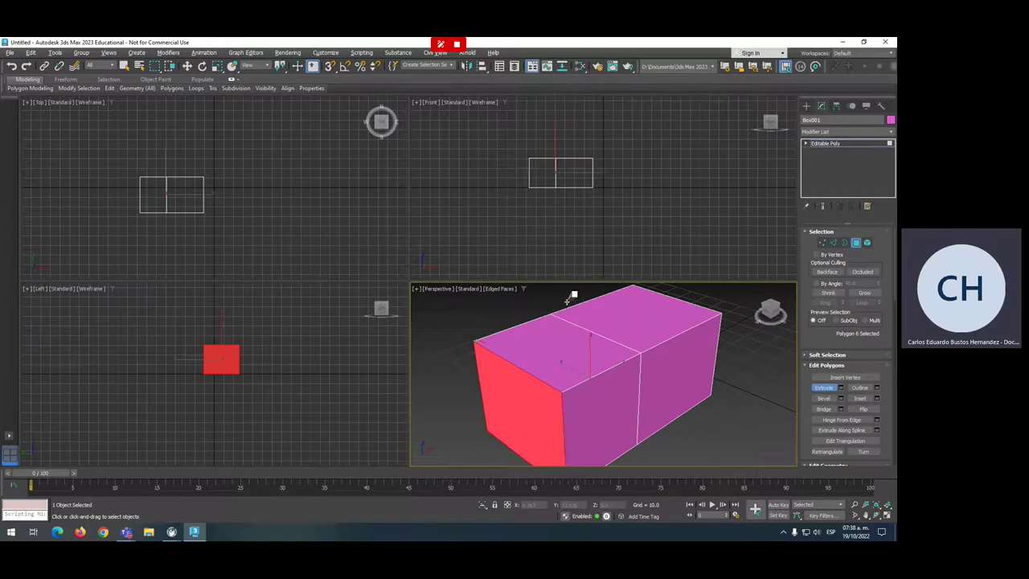
pyautogui.hotkey('ctrl', 'z')
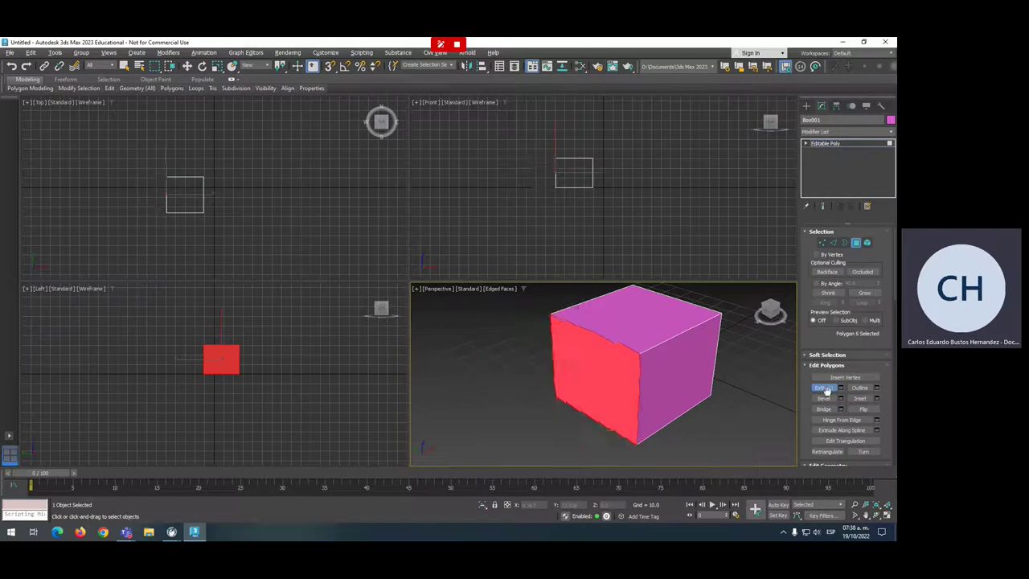
# - Try an extrusion height of 30 in the Extrude settings, then cancel it
pyautogui.press('w')
pyautogui.click(841, 388)
pyautogui.doubleClick(623, 392)
pyautogui.write('30')
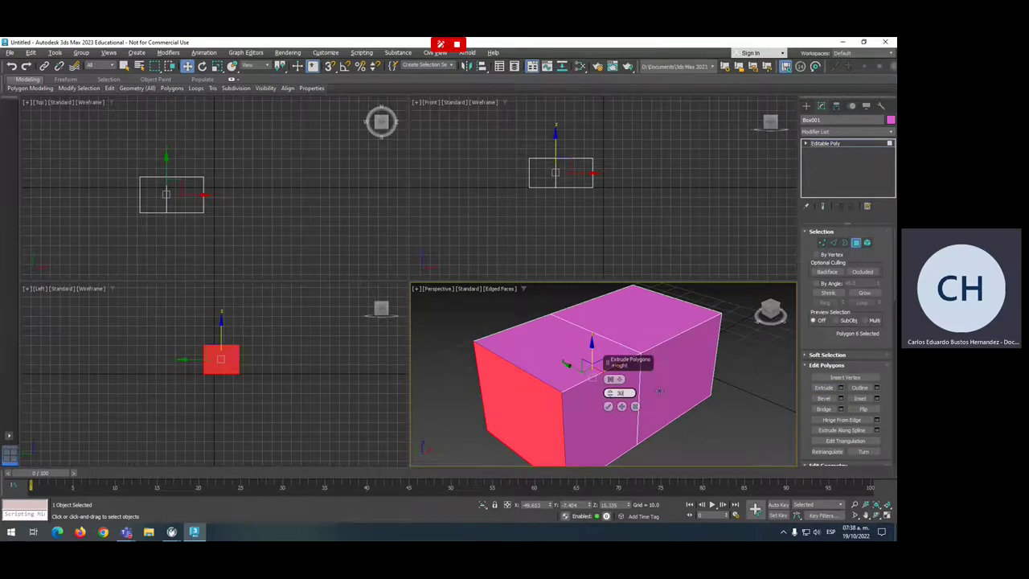
pyautogui.press('Return')
pyautogui.scroll(-3, 588, 385)
pyautogui.scroll(1, 589, 385)
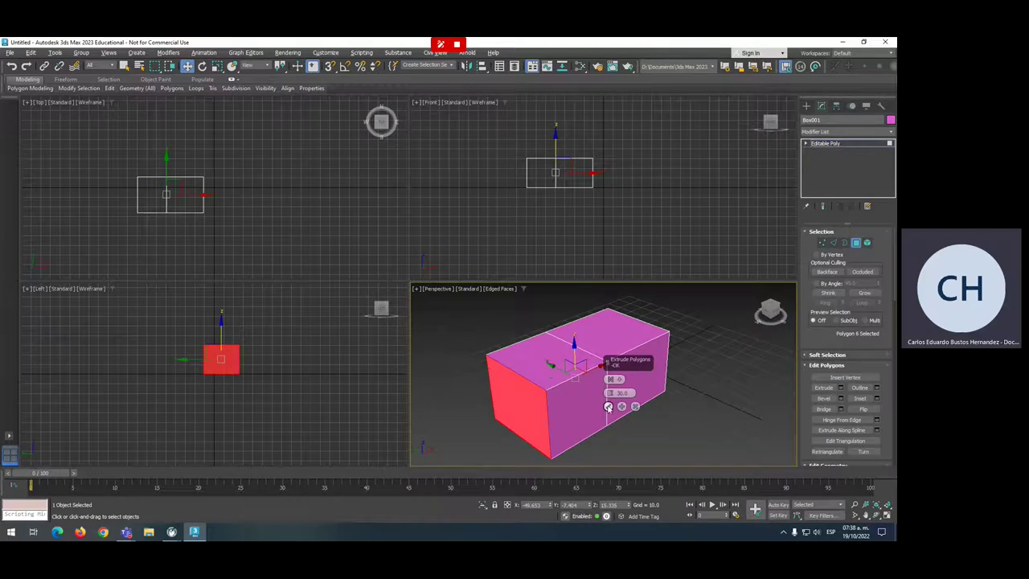
pyautogui.click(635, 407)
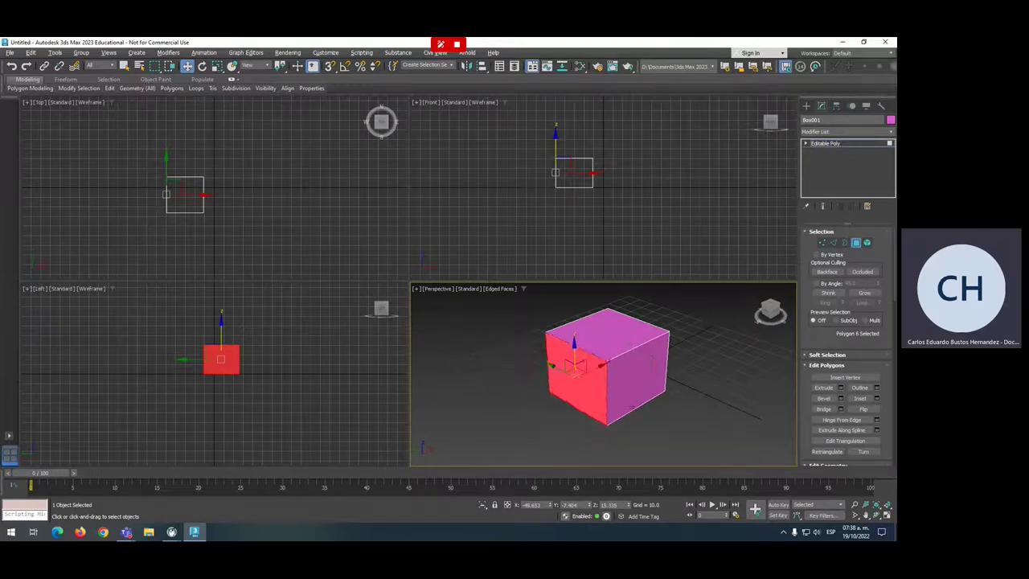
pyautogui.click(611, 329)
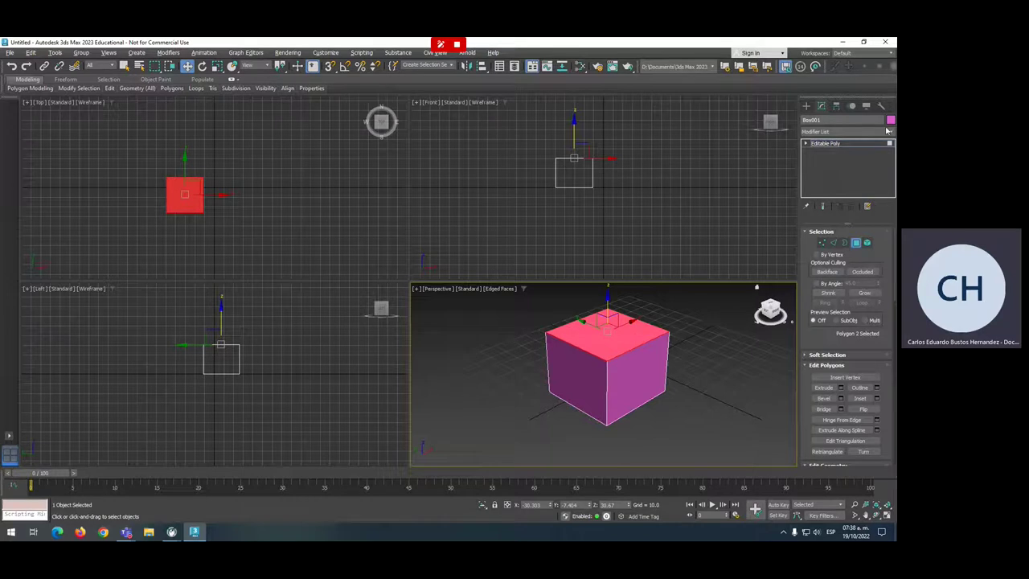
# - Change Box001's object colour from pink to blue
pyautogui.click(891, 120)
pyautogui.click(485, 271)
pyautogui.click(496, 334)
pyautogui.click(611, 326)
pyautogui.click(574, 378)
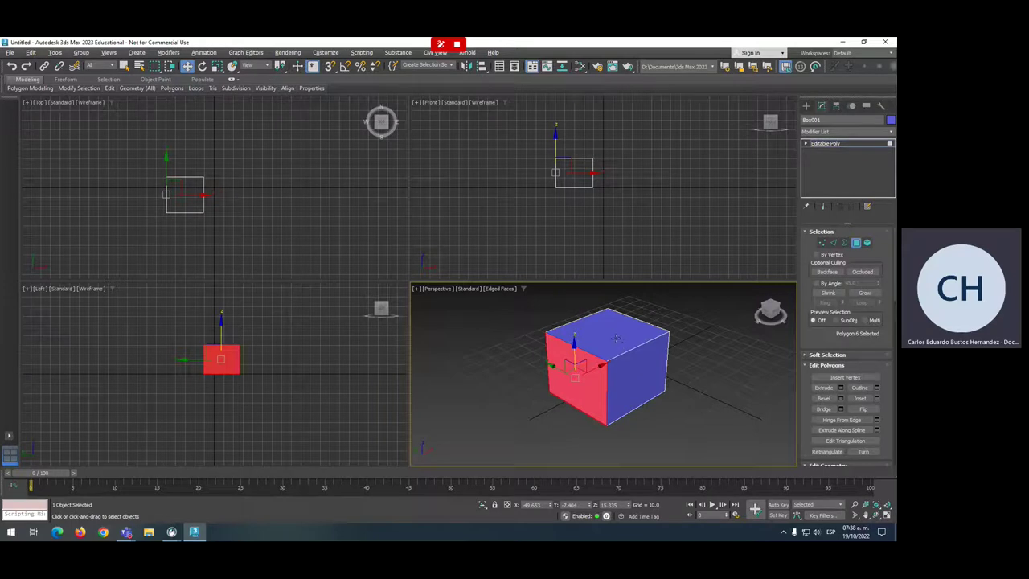
# - Inset the cube's top face into a smaller inner face
pyautogui.click(616, 338)
pyautogui.rightClick(616, 337)
pyautogui.click(574, 382)
pyautogui.moveTo(597, 324); pyautogui.dragTo(612, 355)
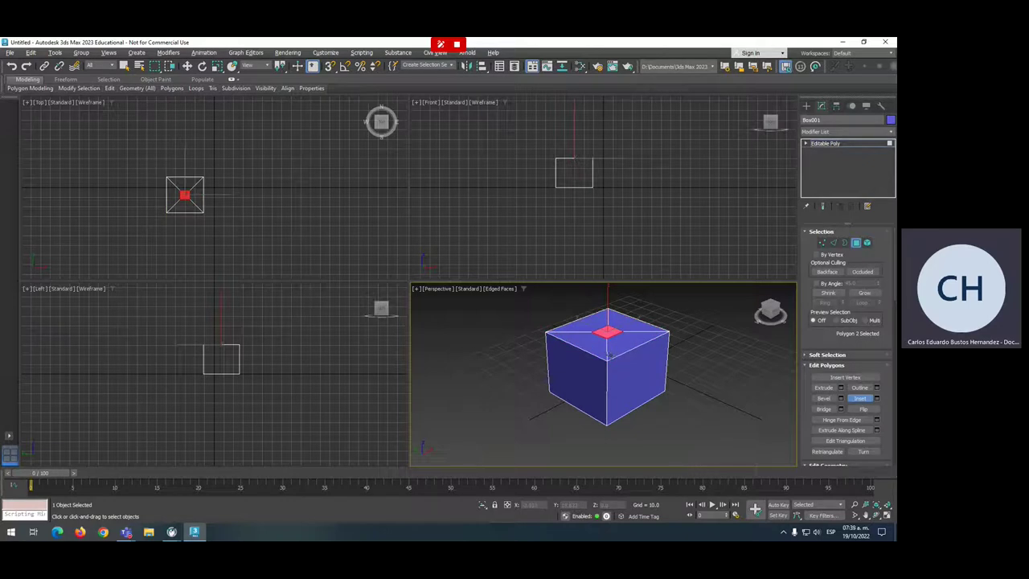
pyautogui.rightClick(609, 336)
# - Scale the inset face into a long narrow strip across the top
pyautogui.rightClick(607, 331)
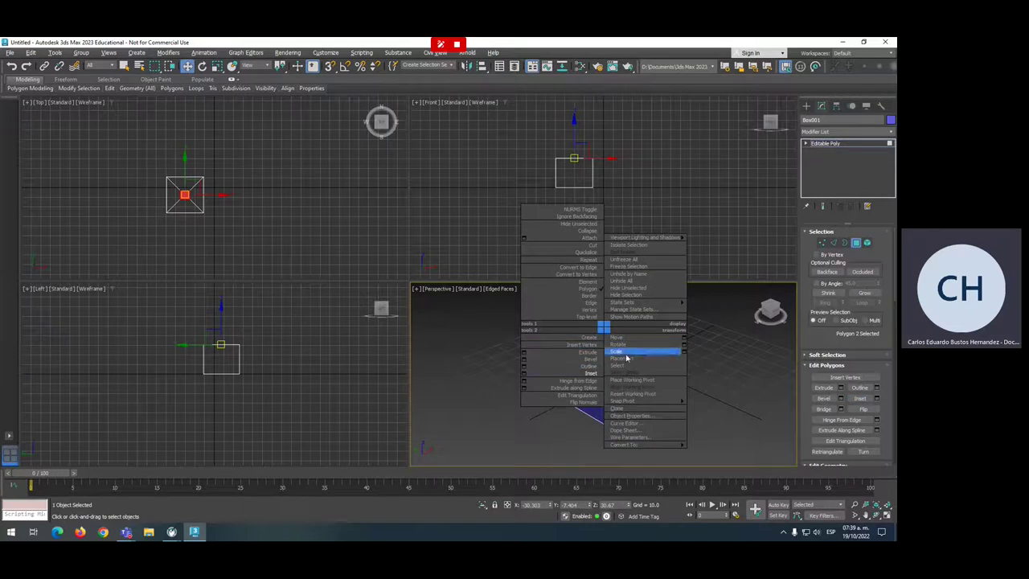
pyautogui.click(625, 352)
pyautogui.moveTo(578, 344); pyautogui.dragTo(627, 339)
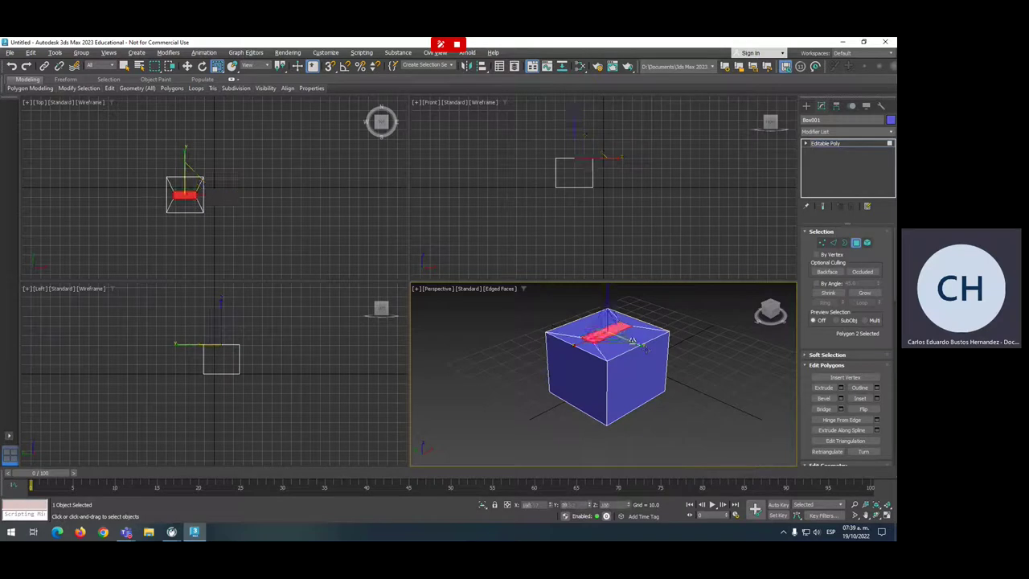
pyautogui.moveTo(217, 66); pyautogui.dragTo(217, 113)
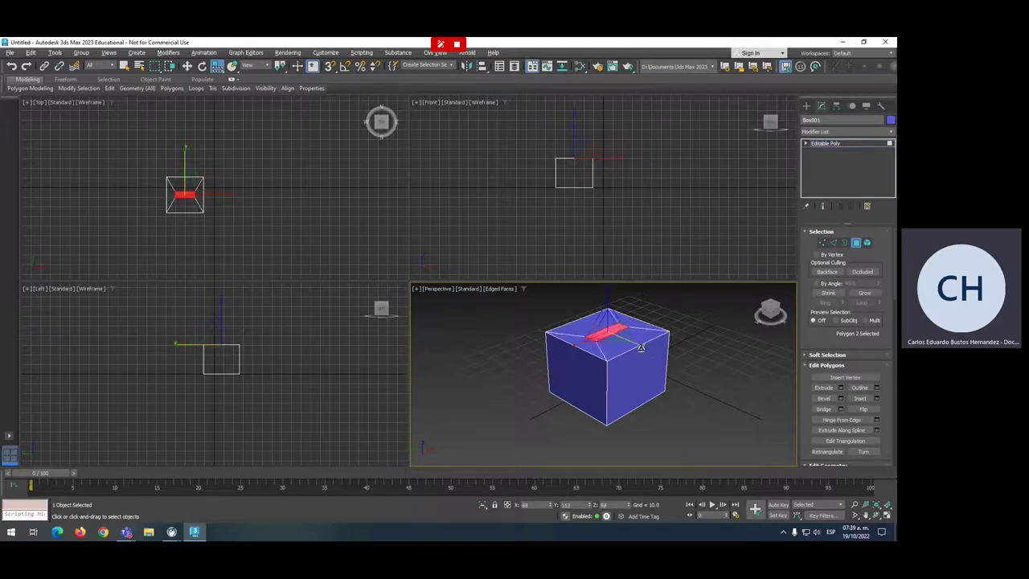
pyautogui.moveTo(217, 70); pyautogui.dragTo(217, 84)
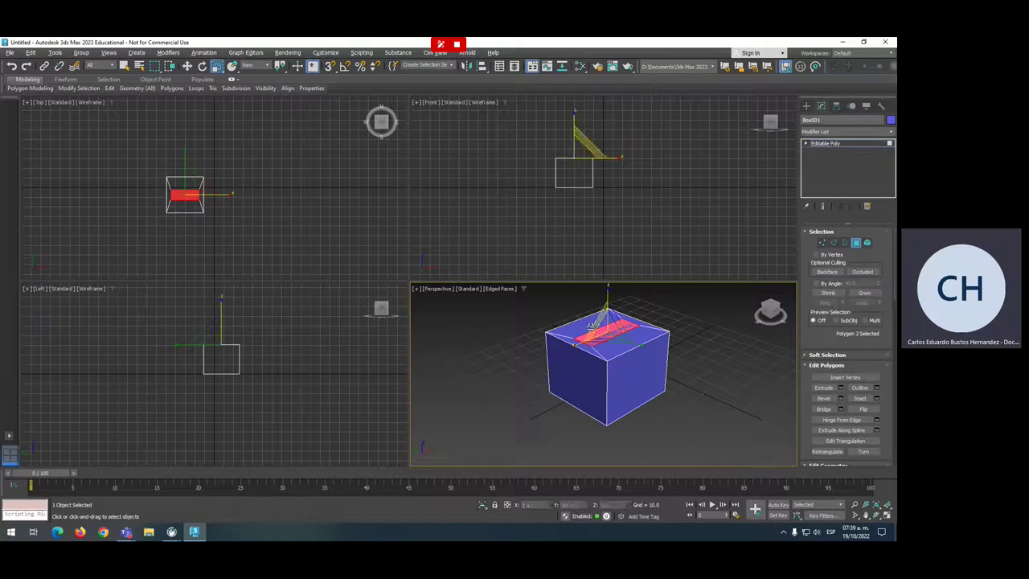
# - Extrude the strip upward into a tall block and shift its top face to slant it
pyautogui.hotkey('shift', 'e')
pyautogui.moveTo(603, 324); pyautogui.dragTo(607, 289)
pyautogui.moveTo(607, 289); pyautogui.dragTo(603, 322, button='middle')
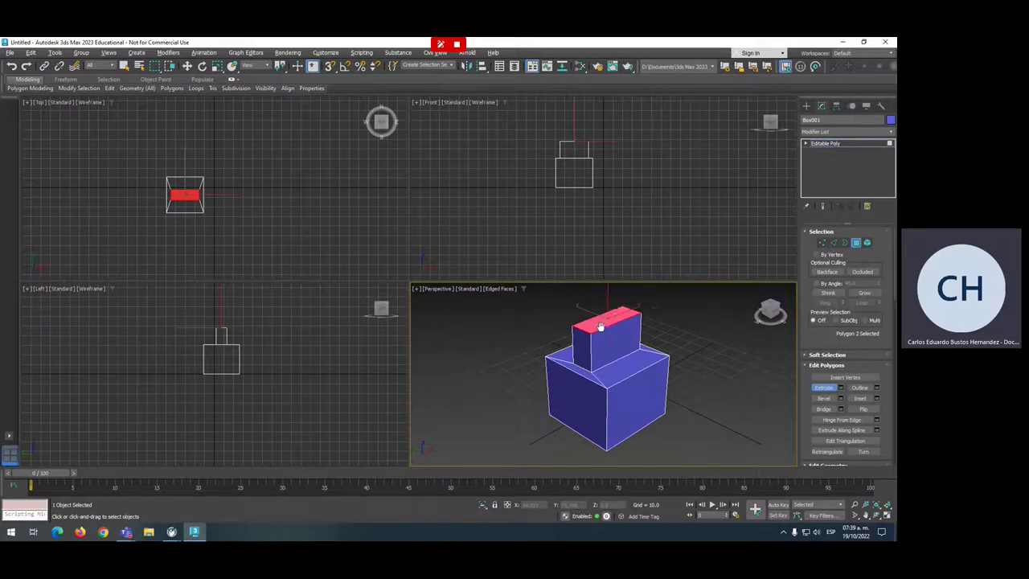
pyautogui.press('w')
pyautogui.moveTo(632, 310); pyautogui.dragTo(640, 305)
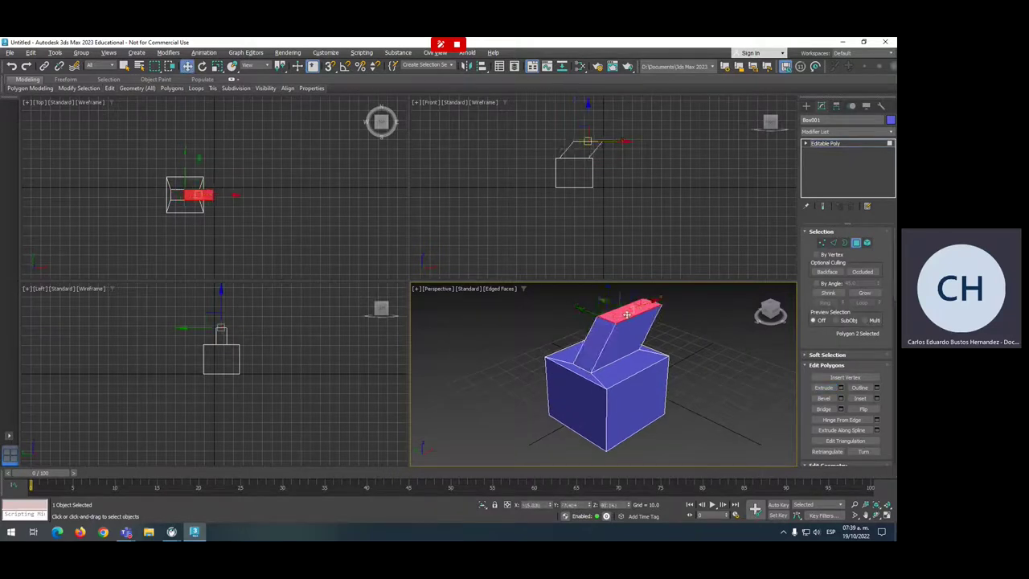
# - Switch to Scale and select the box's front-right face
pyautogui.rightClick(623, 313)
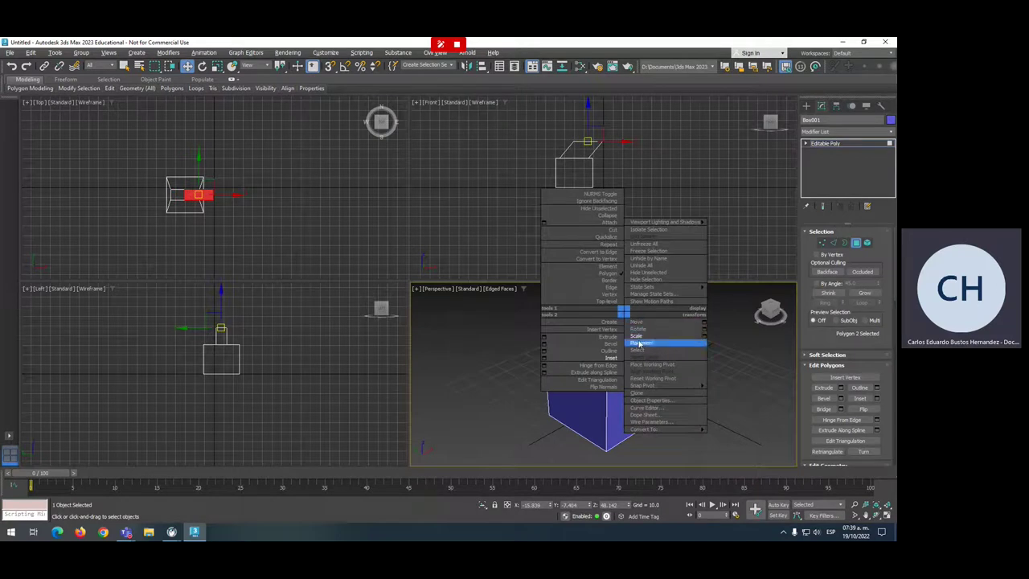
pyautogui.click(636, 335)
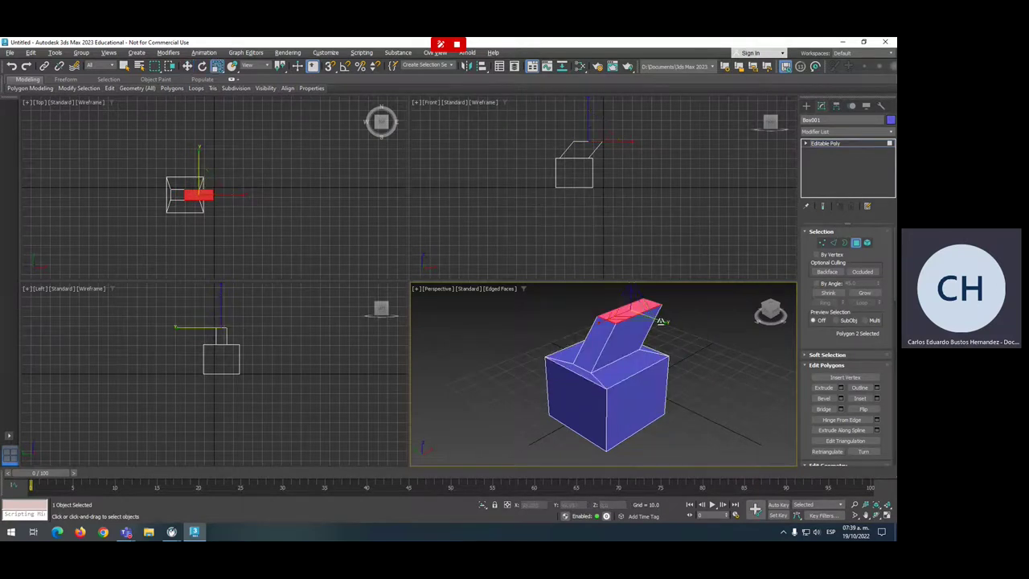
pyautogui.click(628, 400)
pyautogui.keyDown('ctrl'); pyautogui.click(628, 400); pyautogui.keyUp('ctrl')
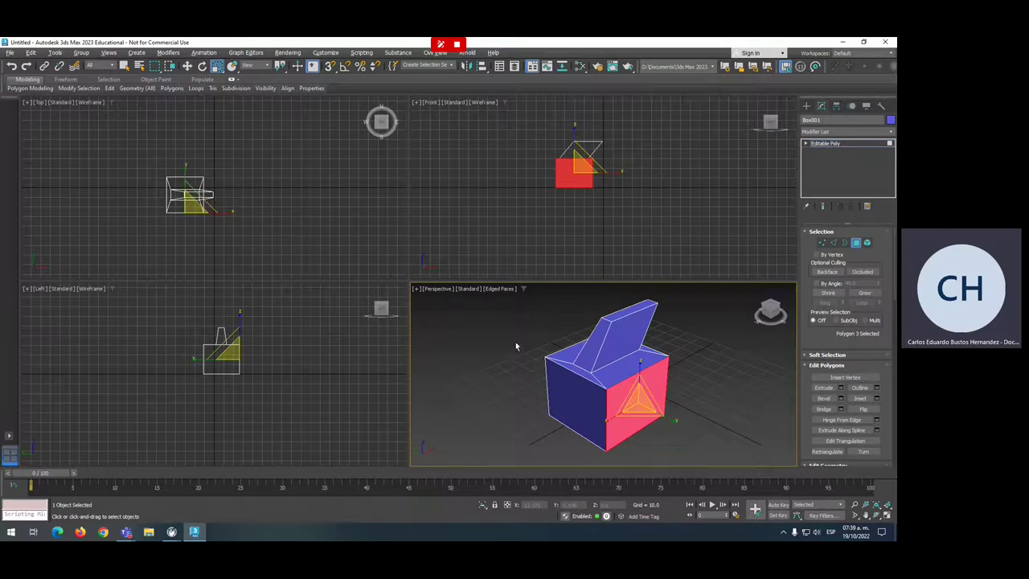
# - Orbit around the box and select its front-left and front-right faces together
pyautogui.moveTo(499, 344)
pyautogui.keyDown('alt'); pyautogui.mouseDown(button='middle')
pyautogui.moveTo(576, 348)
pyautogui.moveTo(568, 370)
pyautogui.mouseUp(button='middle'); pyautogui.keyUp('alt')
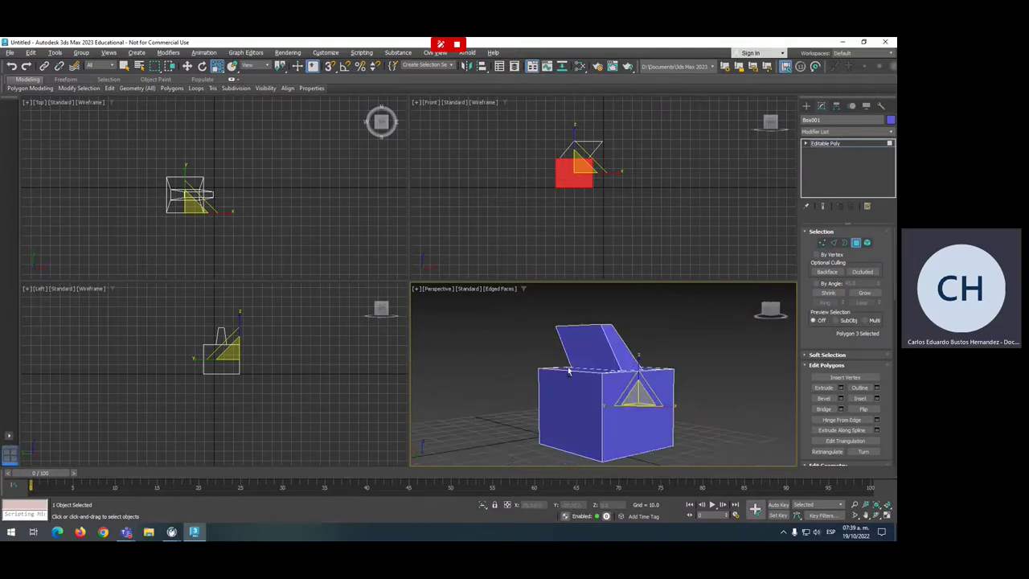
pyautogui.keyDown('ctrl'); pyautogui.click(576, 408); pyautogui.keyUp('ctrl')
pyautogui.moveTo(590, 394)
pyautogui.keyDown('alt'); pyautogui.mouseDown(button='middle')
pyautogui.moveTo(501, 404)
pyautogui.moveTo(498, 368)
pyautogui.moveTo(603, 352)
pyautogui.mouseUp(button='middle'); pyautogui.keyUp('alt')
pyautogui.click(498, 365)
pyautogui.click(623, 406)
pyautogui.keyDown('ctrl'); pyautogui.click(556, 412); pyautogui.keyUp('ctrl')
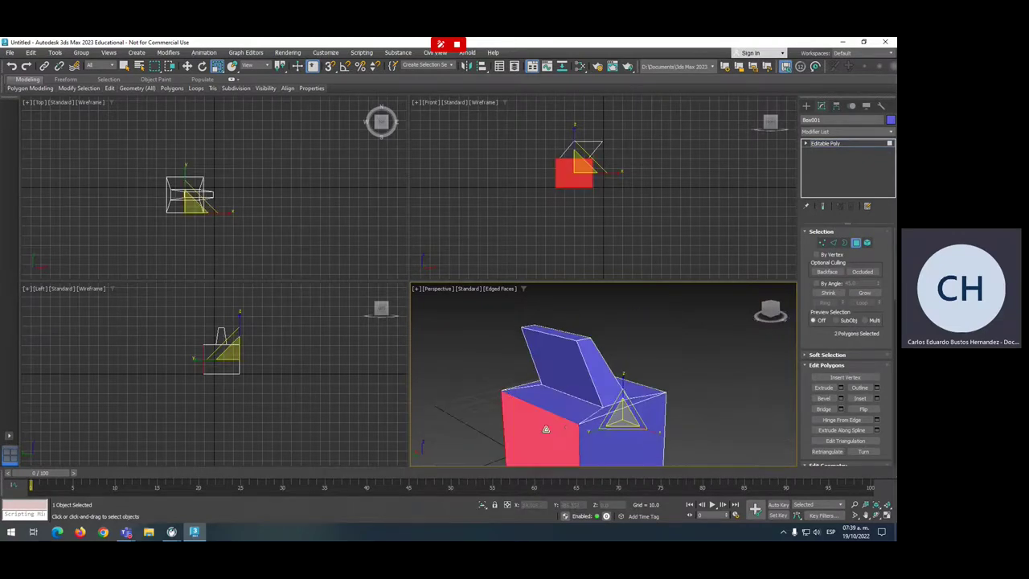
pyautogui.moveTo(596, 410)
pyautogui.keyDown('alt'); pyautogui.mouseDown(button='middle')
pyautogui.moveTo(539, 407)
pyautogui.moveTo(581, 368)
pyautogui.mouseUp(button='middle'); pyautogui.keyUp('alt')
pyautogui.scroll(-2, 538, 406)
pyautogui.rightClick(580, 368)
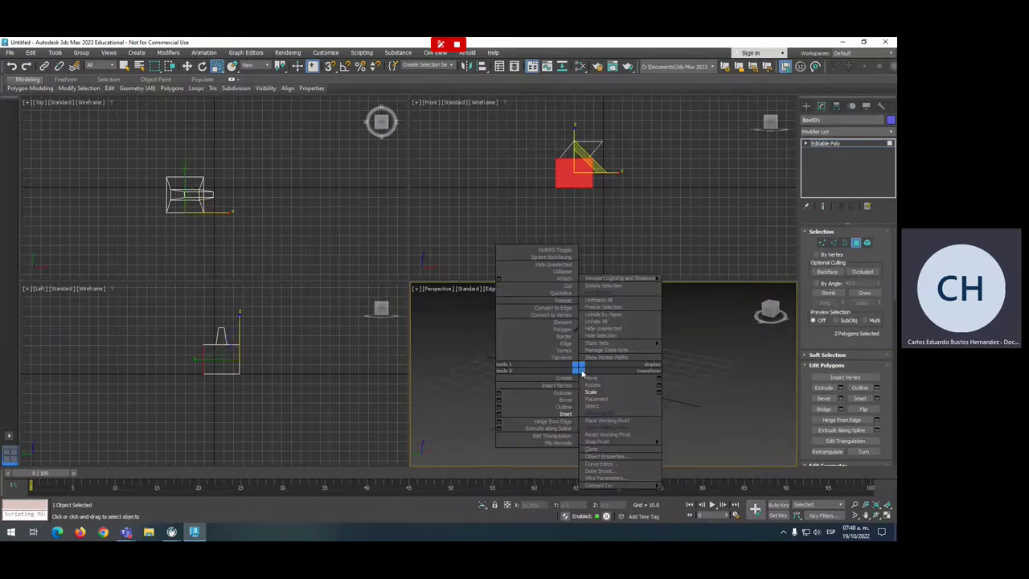
# - Inset the selected faces and squash a side face into a thin bar
pyautogui.click(563, 413)
pyautogui.moveTo(588, 355); pyautogui.dragTo(592, 381)
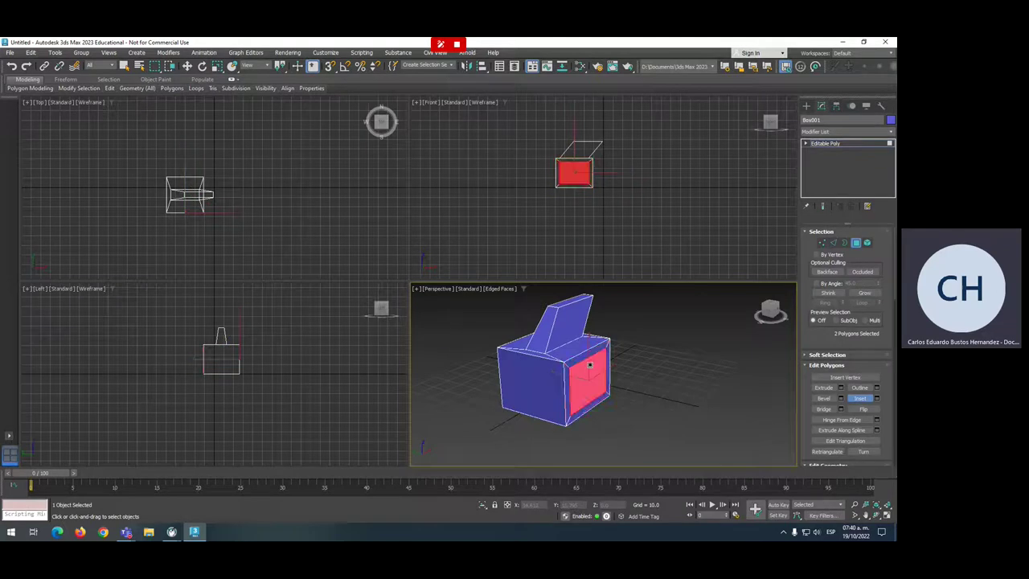
pyautogui.press('w')
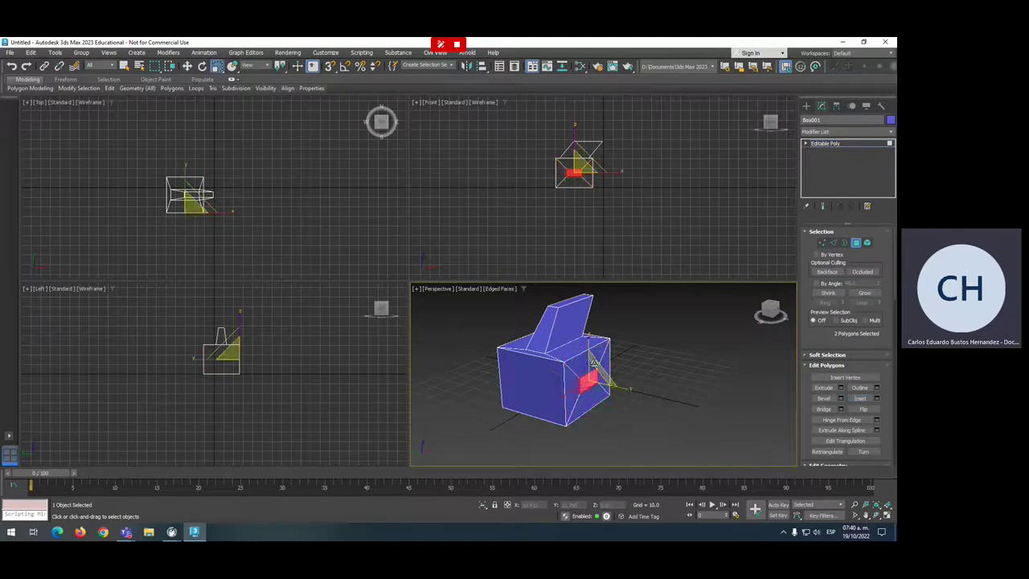
pyautogui.click(588, 380)
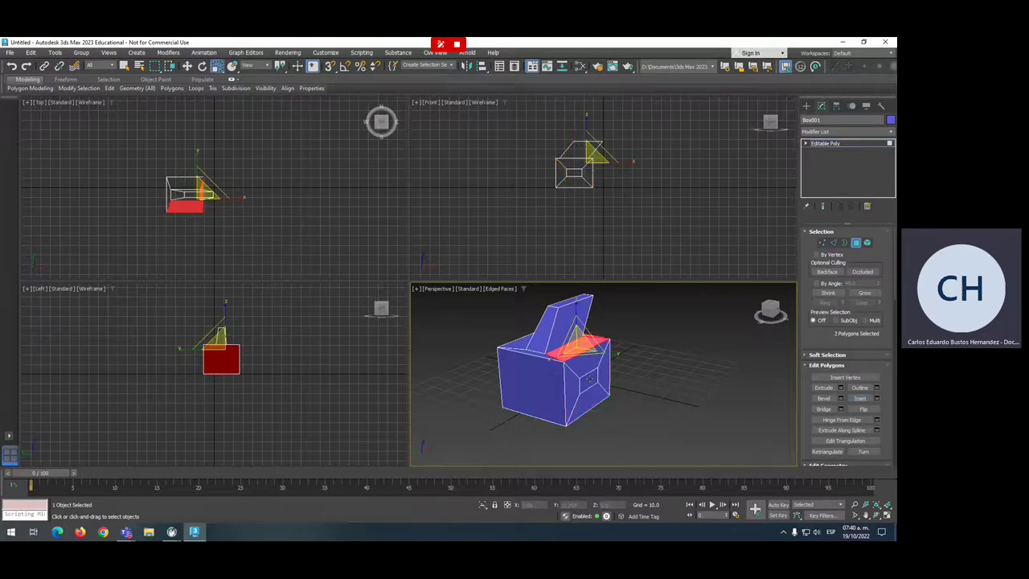
pyautogui.click(591, 380)
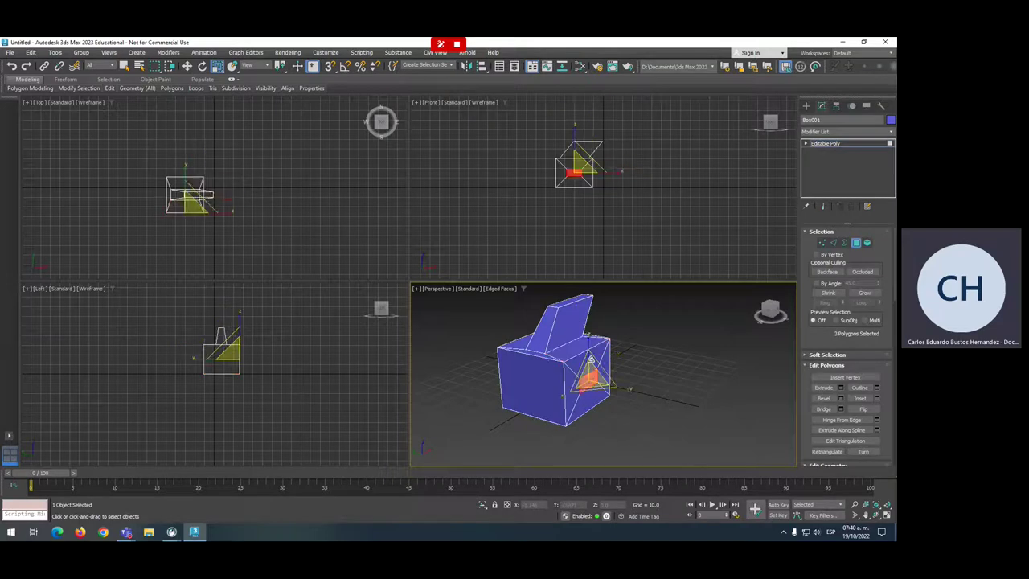
pyautogui.keyDown('alt'); pyautogui.moveTo(560, 365); pyautogui.dragTo(571, 338, button='middle'); pyautogui.keyUp('alt')
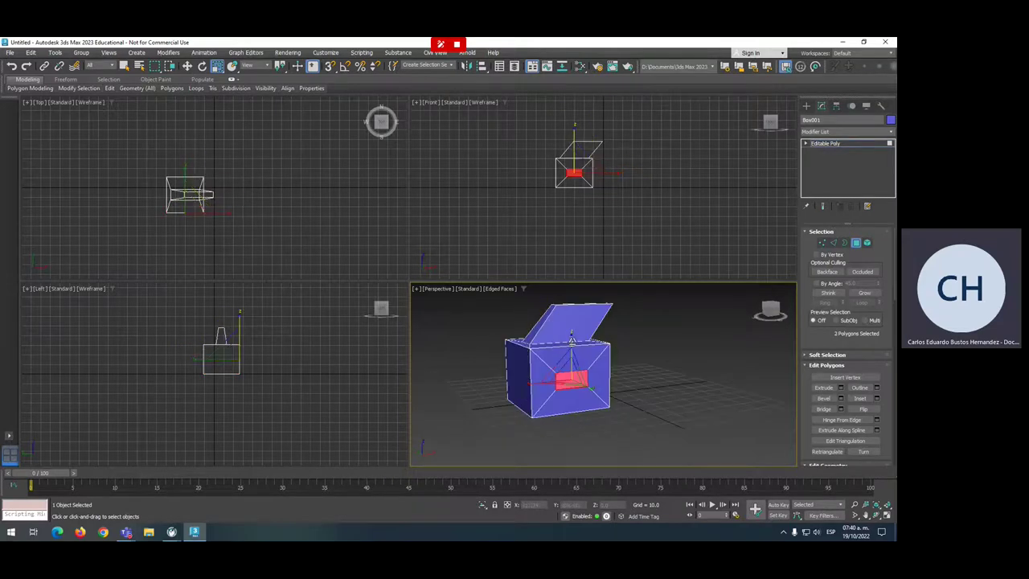
pyautogui.moveTo(564, 367); pyautogui.dragTo(530, 383)
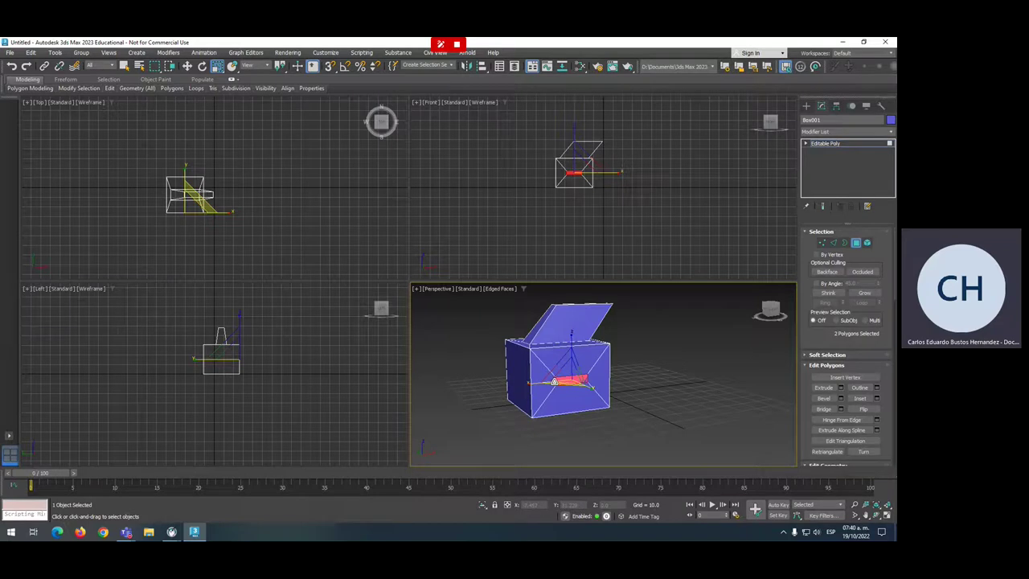
# - Extrude the thin bar faces outward into wings and scale the wing ends down
pyautogui.hotkey('shift', 'e')
pyautogui.moveTo(588, 367)
pyautogui.mouseDown()
pyautogui.moveTo(526, 223)
pyautogui.moveTo(546, 295)
pyautogui.mouseUp()
pyautogui.scroll(-3, 586, 398)
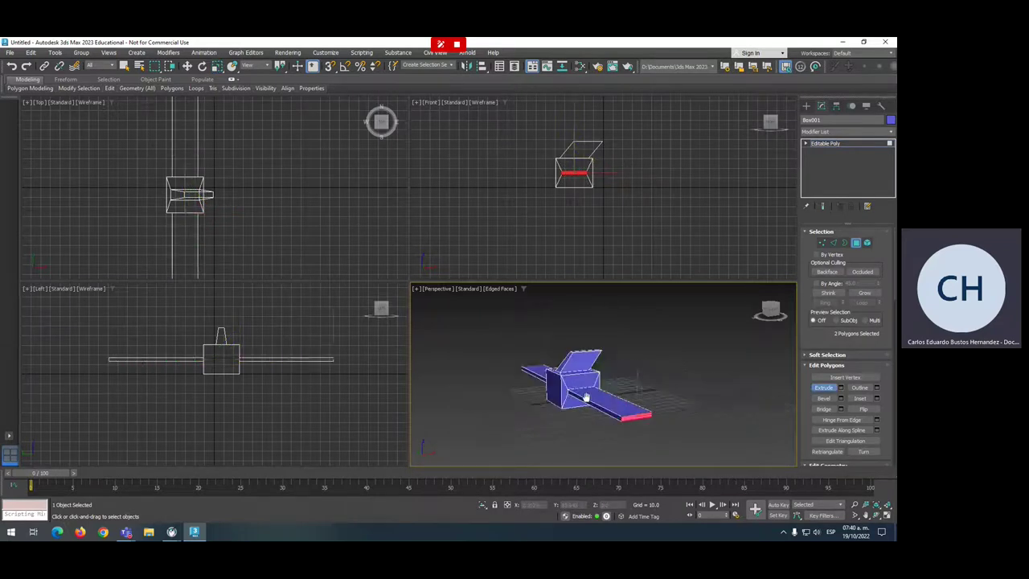
pyautogui.press('r')
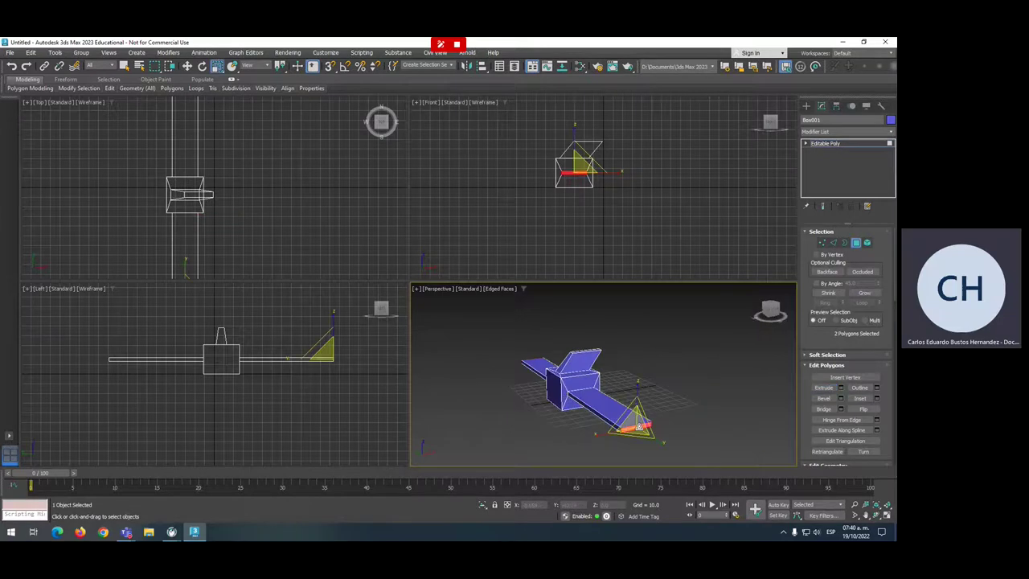
pyautogui.moveTo(635, 426); pyautogui.dragTo(638, 442)
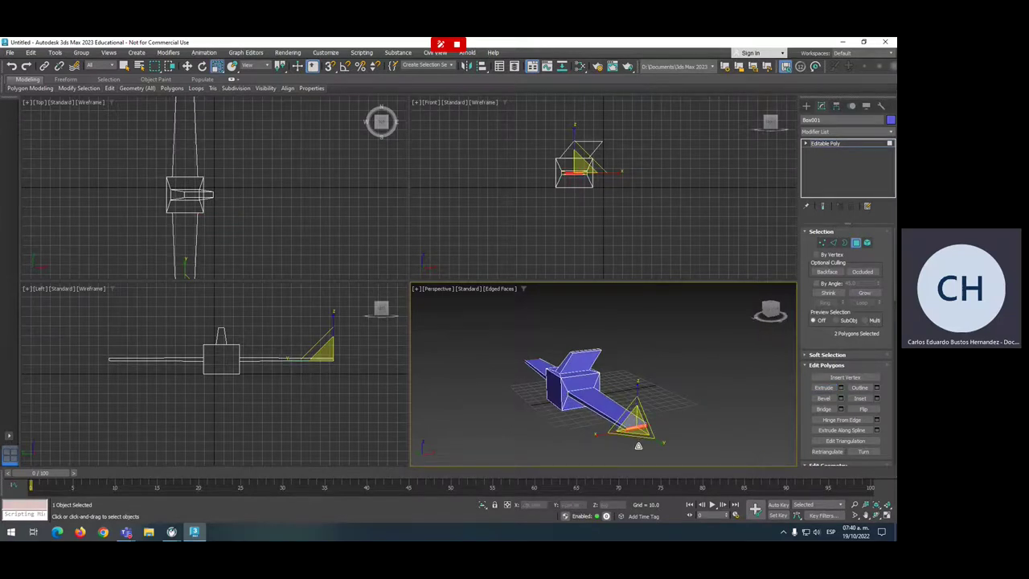
pyautogui.press('w')
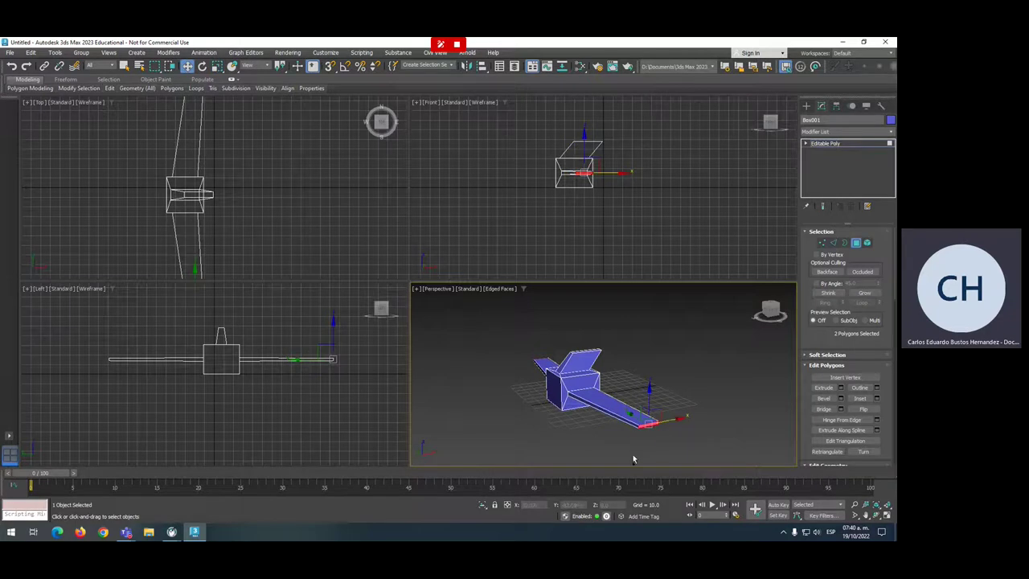
pyautogui.press('r')
pyautogui.moveTo(645, 426)
pyautogui.mouseDown()
pyautogui.moveTo(643, 391)
pyautogui.moveTo(650, 414)
pyautogui.mouseUp()
# - Extrude the wings further, taper the tips to a point, and lift them upward
pyautogui.hotkey('shift', 'e')
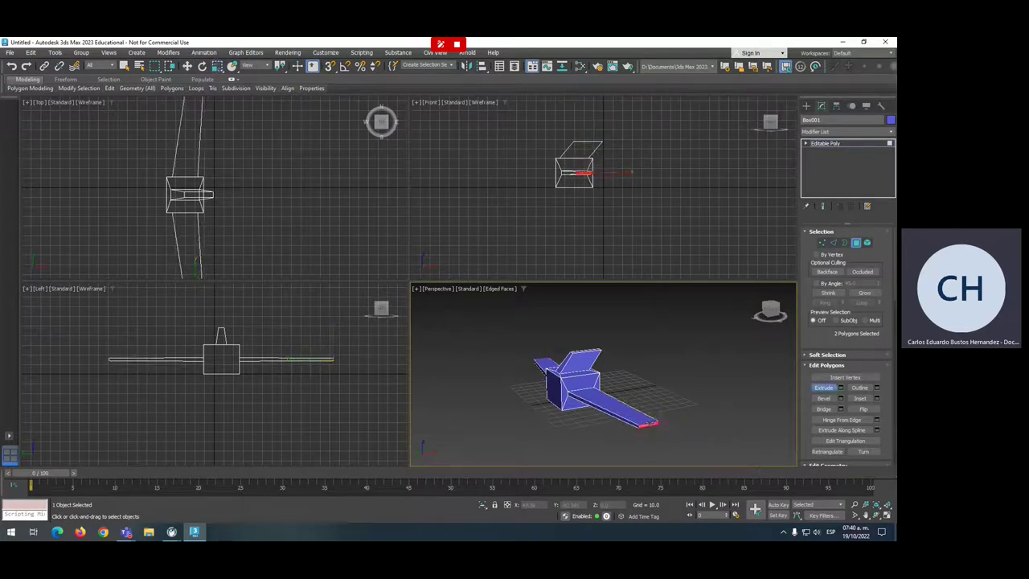
pyautogui.moveTo(651, 421); pyautogui.dragTo(620, 319)
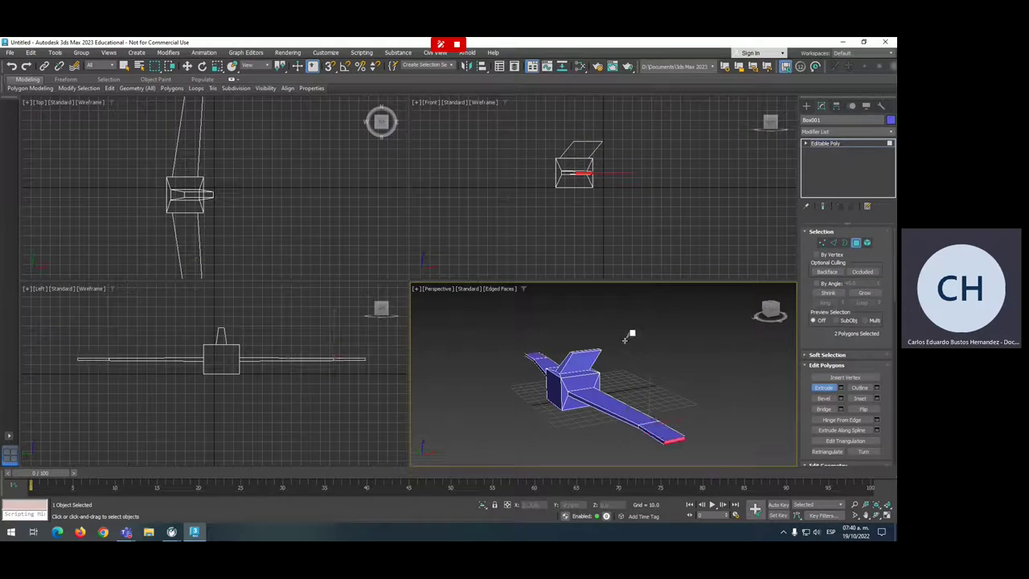
pyautogui.press('r')
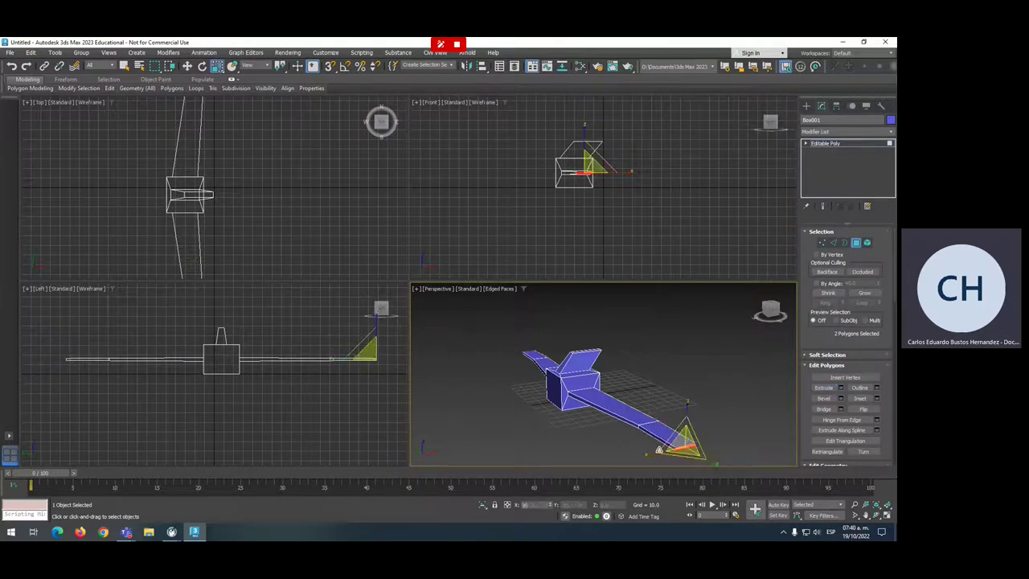
pyautogui.moveTo(681, 441); pyautogui.dragTo(676, 466)
pyautogui.press('w')
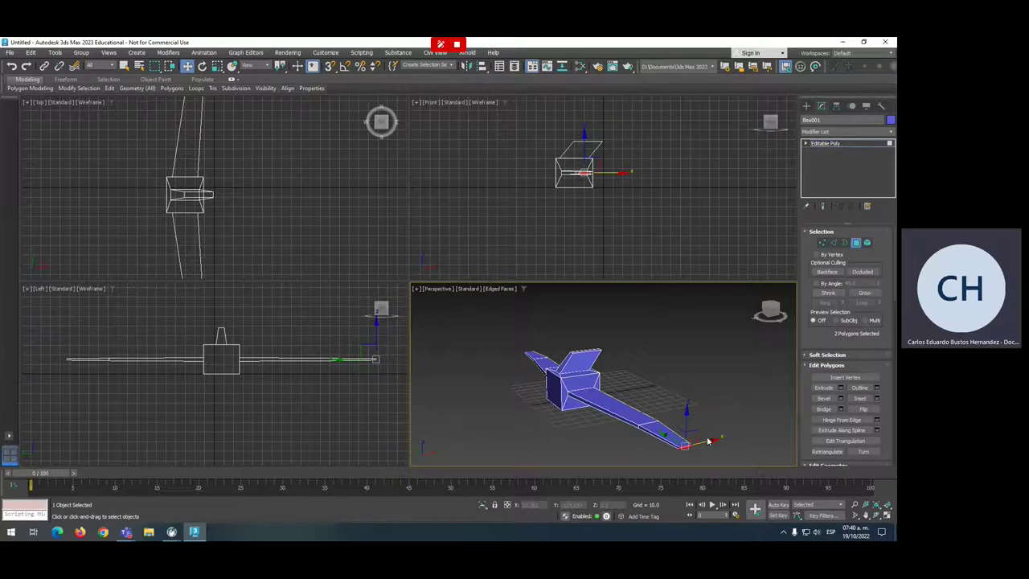
pyautogui.moveTo(708, 417); pyautogui.dragTo(712, 381)
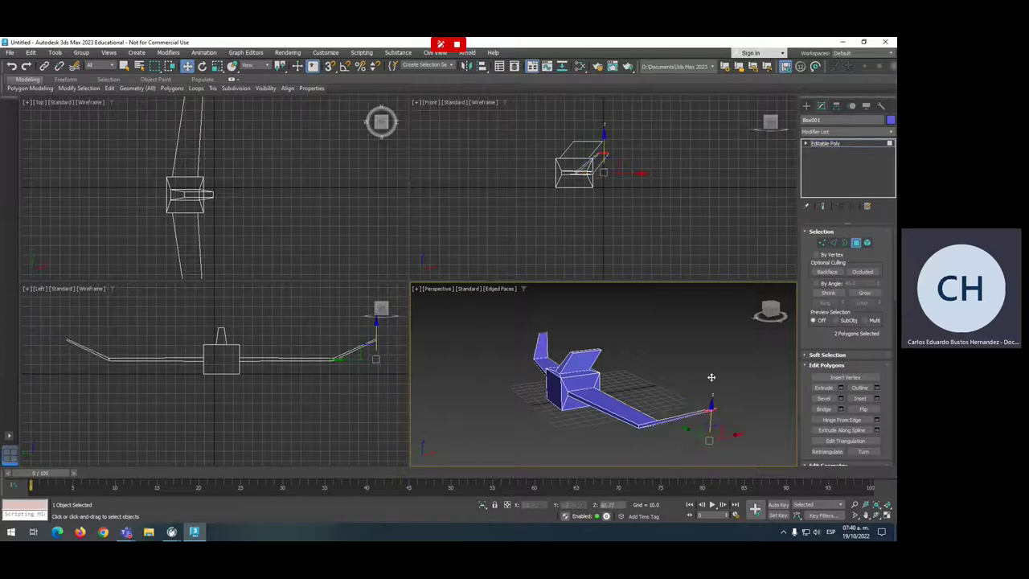
# - Extrude the fuselage front face into a nose, shrinking and lowering its end
pyautogui.click(550, 389)
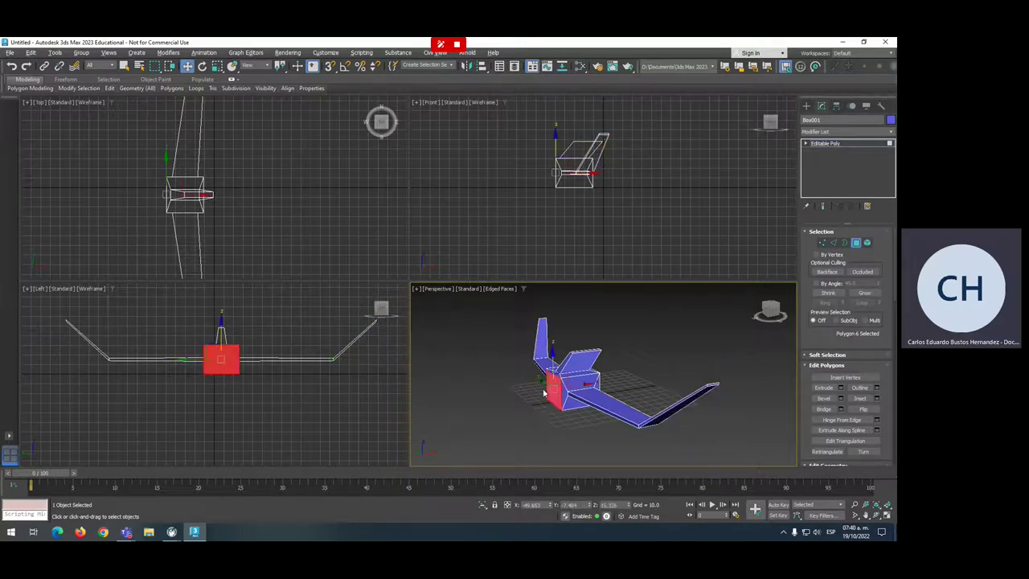
pyautogui.keyDown('alt'); pyautogui.moveTo(549, 388); pyautogui.dragTo(557, 389, button='middle'); pyautogui.keyUp('alt')
pyautogui.hotkey('shift', 'e')
pyautogui.moveTo(556, 389); pyautogui.dragTo(496, 377)
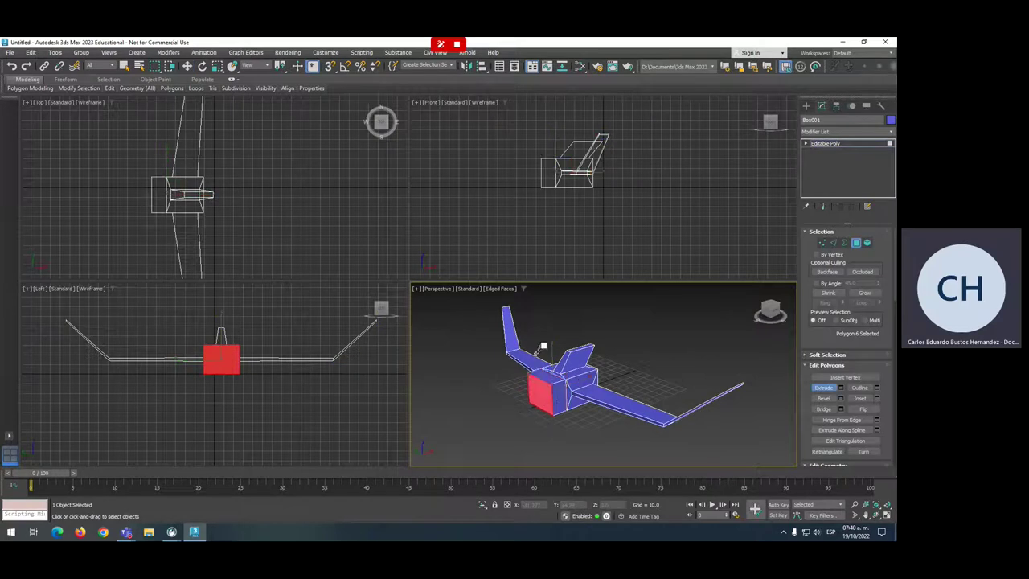
pyautogui.press('e')
pyautogui.press('r')
pyautogui.moveTo(519, 382); pyautogui.dragTo(519, 395)
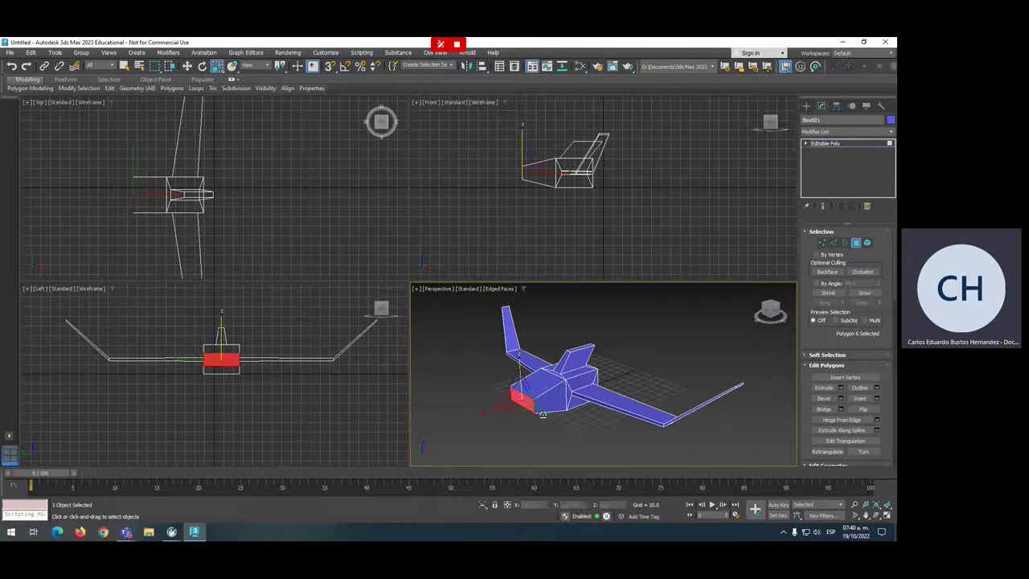
pyautogui.press('w')
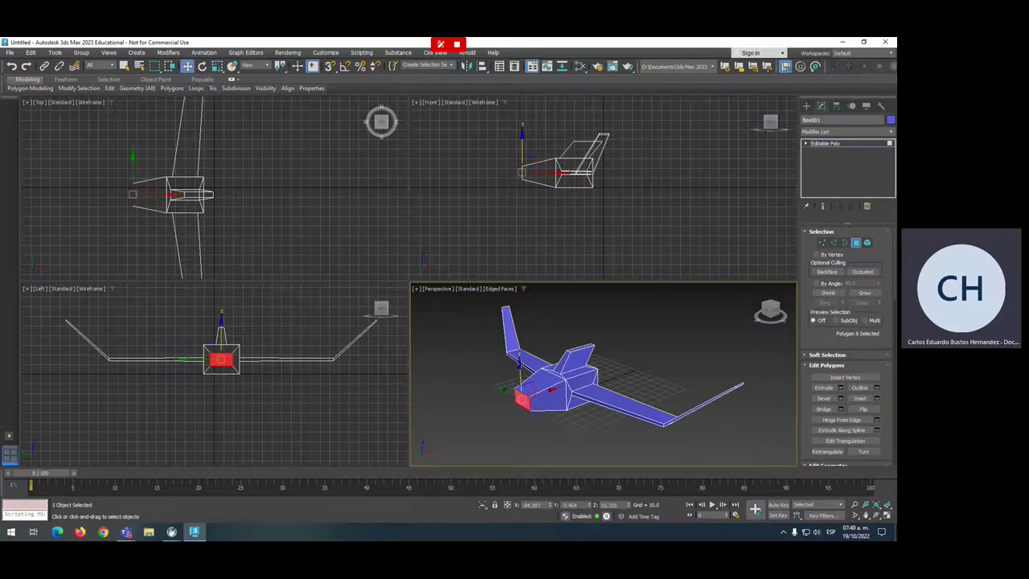
pyautogui.moveTo(520, 378); pyautogui.dragTo(519, 389)
# - Raise the nose face slightly and shrink the nose tip further
pyautogui.scroll(3, 603, 370)
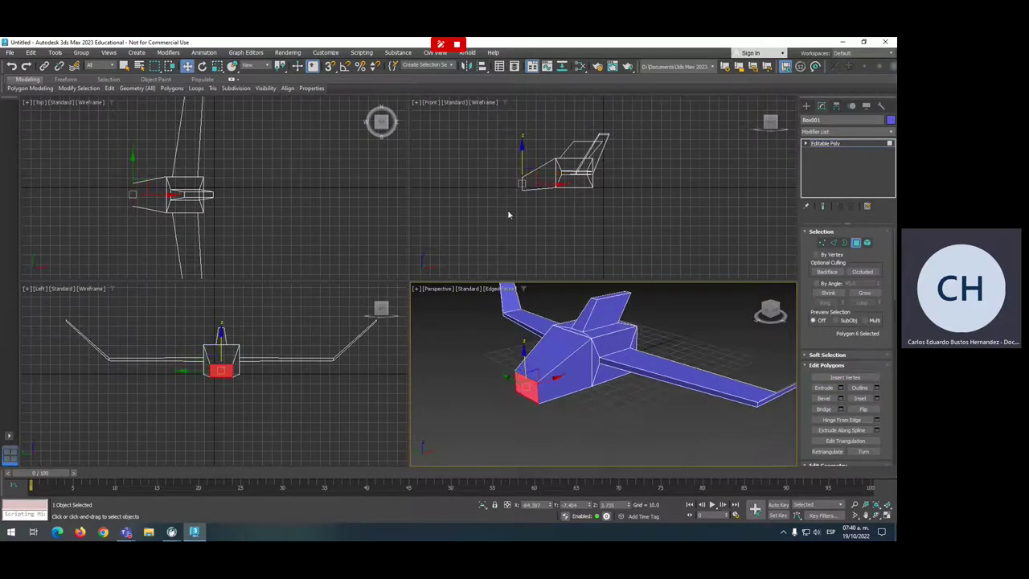
pyautogui.scroll(2, 539, 166)
pyautogui.scroll(1, 555, 197)
pyautogui.moveTo(536, 193); pyautogui.dragTo(537, 185)
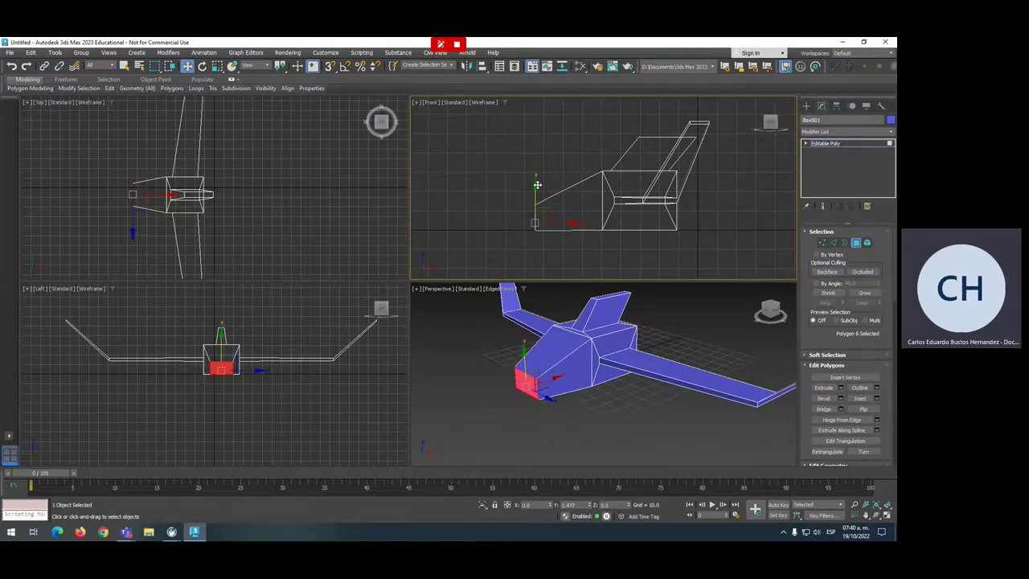
pyautogui.scroll(3, 543, 296)
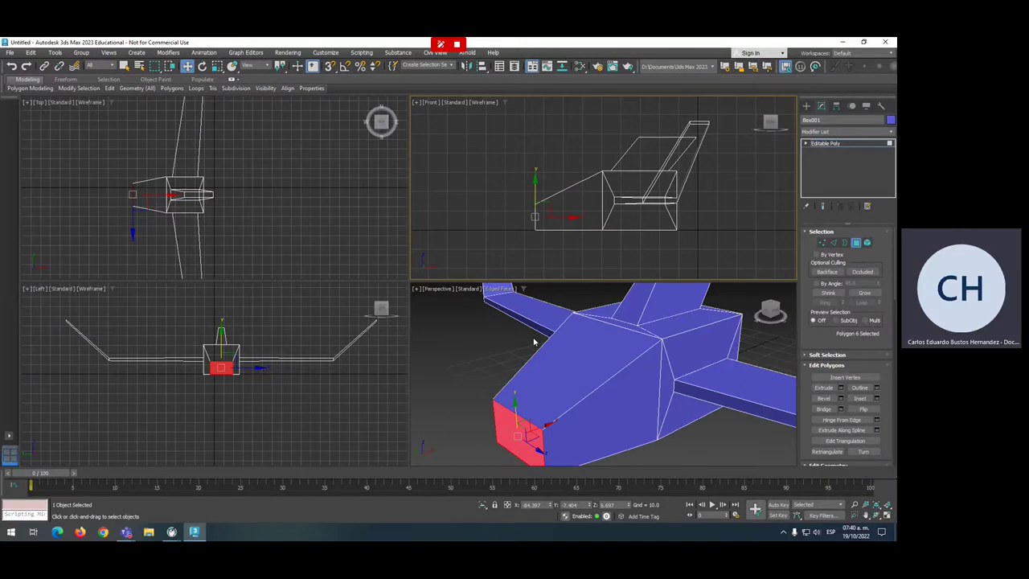
pyautogui.scroll(3, 539, 299)
pyautogui.scroll(-5, 539, 302)
pyautogui.press('r')
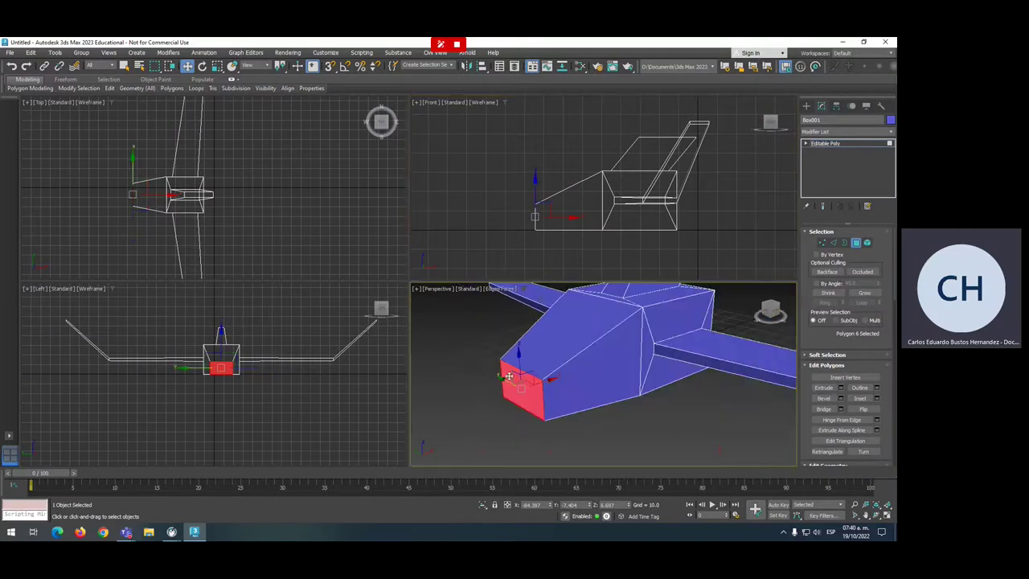
pyautogui.moveTo(519, 348); pyautogui.dragTo(519, 378)
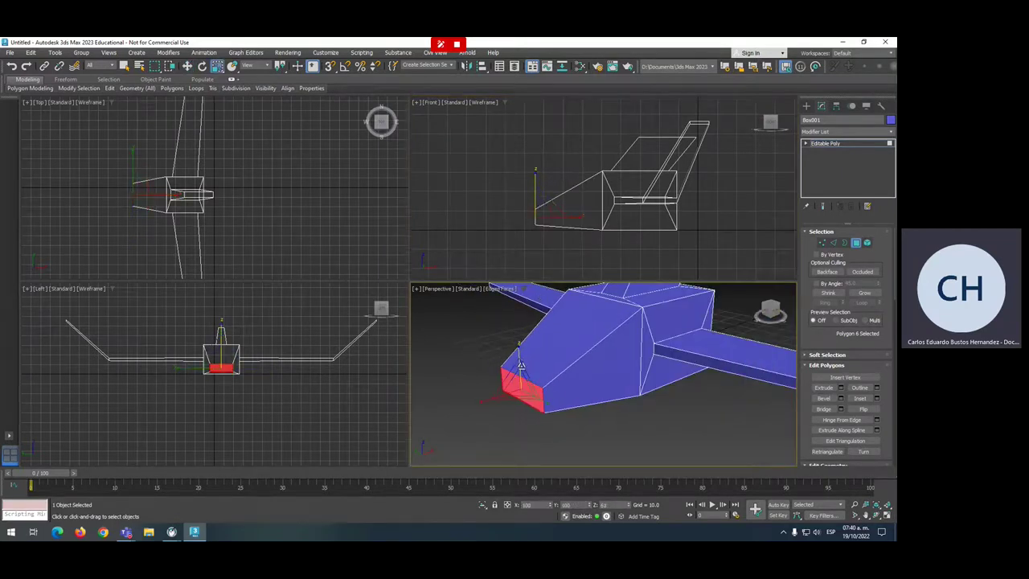
pyautogui.press('2')
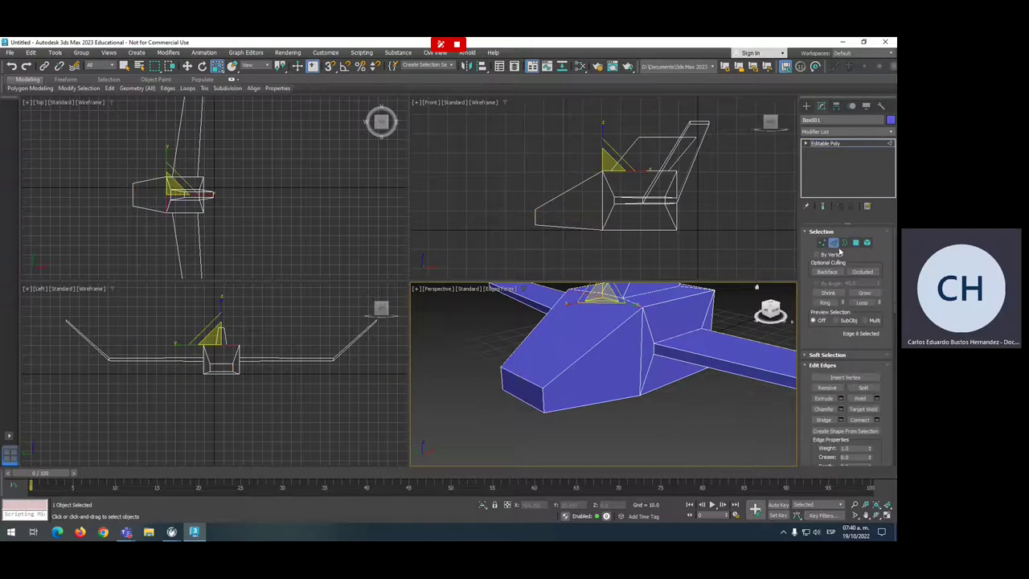
# - Scale the nose edge down to a point, then connect two side edges with a new vertical edge
pyautogui.click(520, 375)
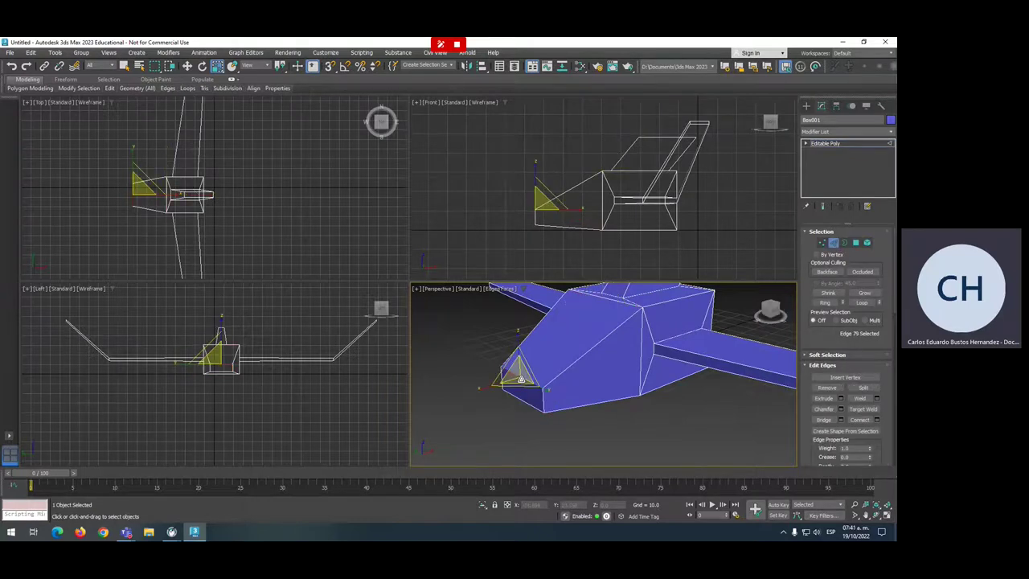
pyautogui.moveTo(521, 378); pyautogui.dragTo(523, 404)
pyautogui.click(523, 402)
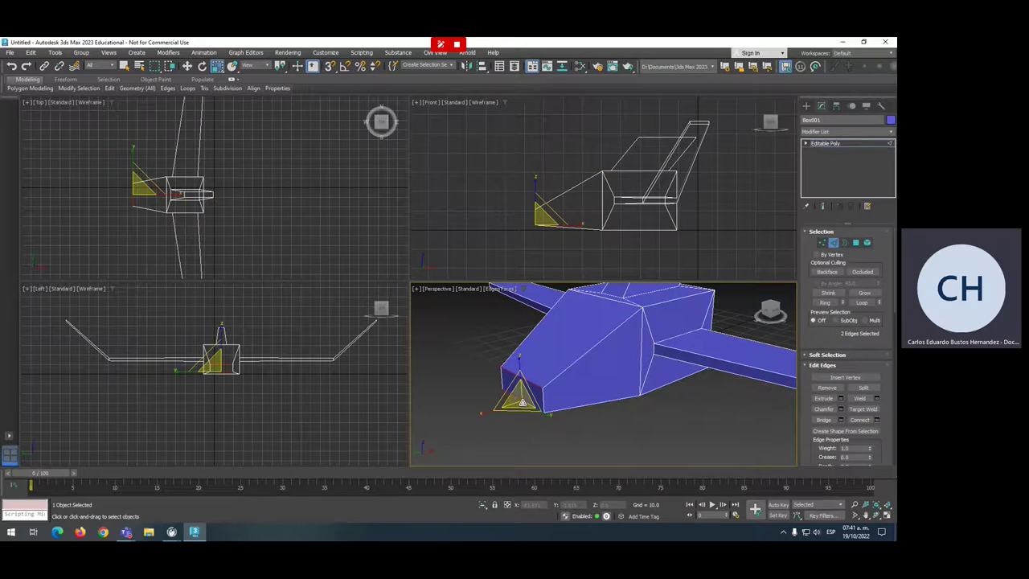
pyautogui.scroll(4, 519, 399)
pyautogui.scroll(1, 515, 398)
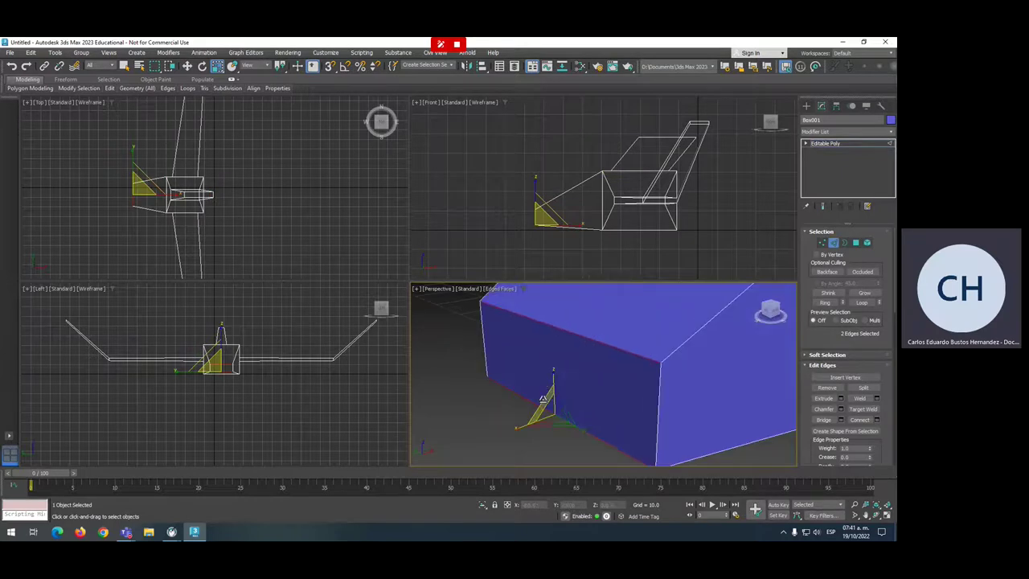
pyautogui.press('x')
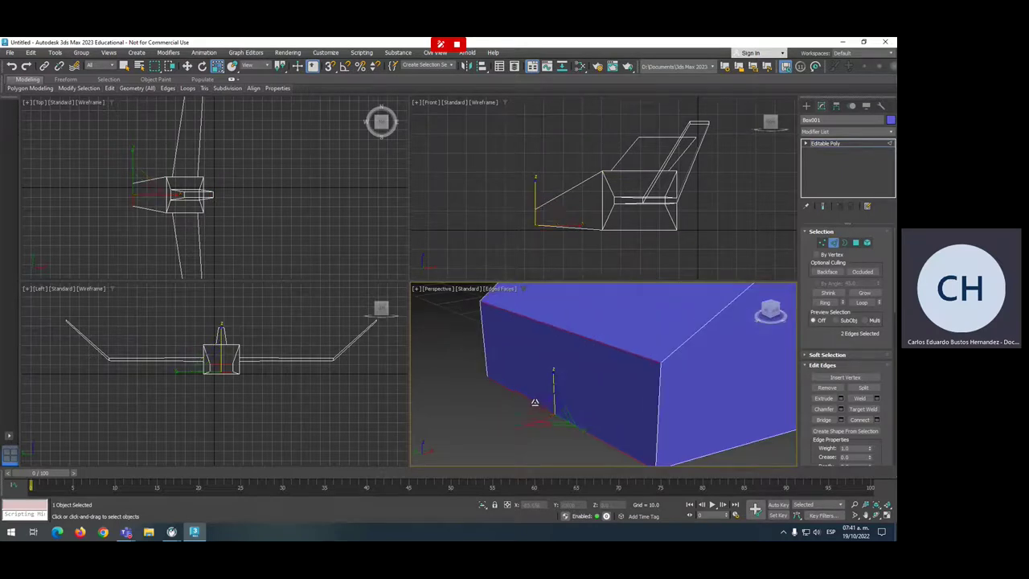
pyautogui.rightClick(534, 402)
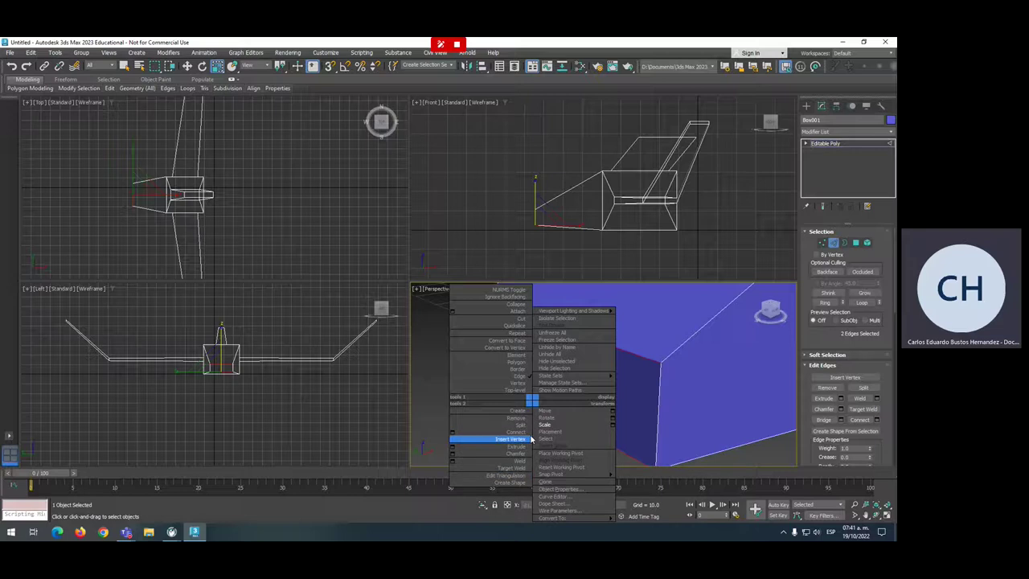
pyautogui.click(531, 438)
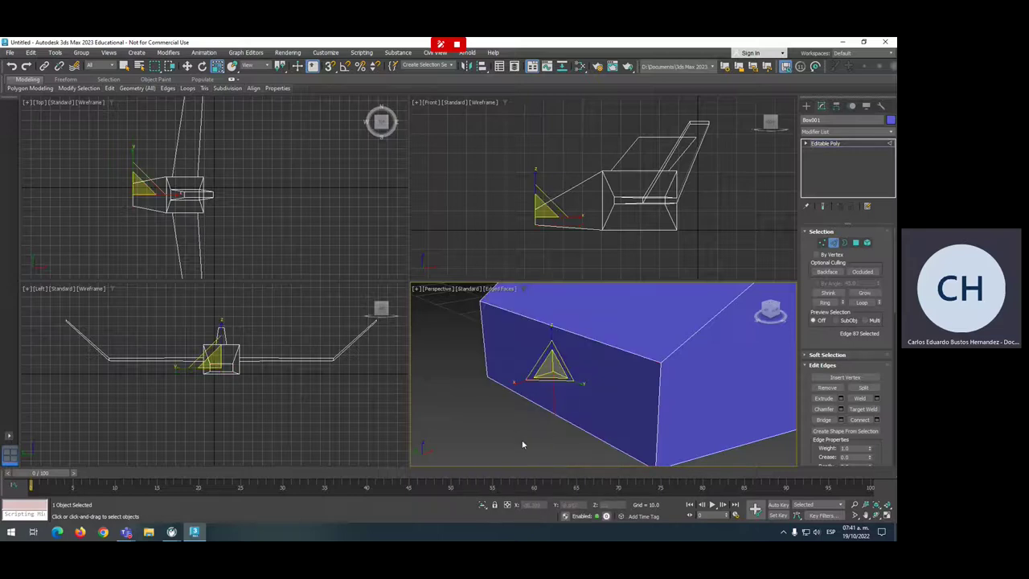
pyautogui.click(561, 392)
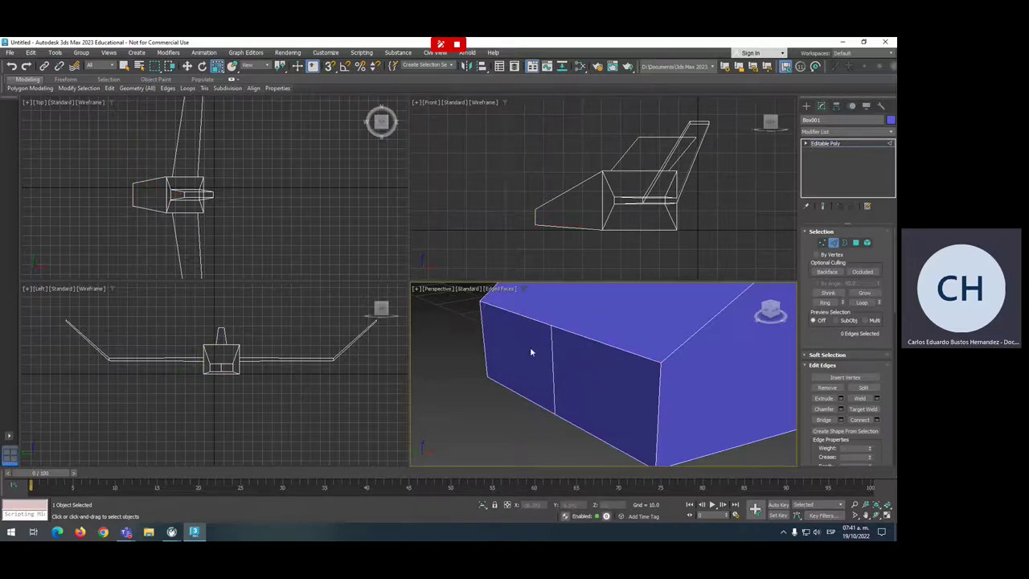
# - Inset both side faces by polygon about 4, then extrude them inward into recessed panels
pyautogui.click(855, 242)
pyautogui.click(508, 354)
pyautogui.keyDown('ctrl'); pyautogui.click(589, 387); pyautogui.keyUp('ctrl')
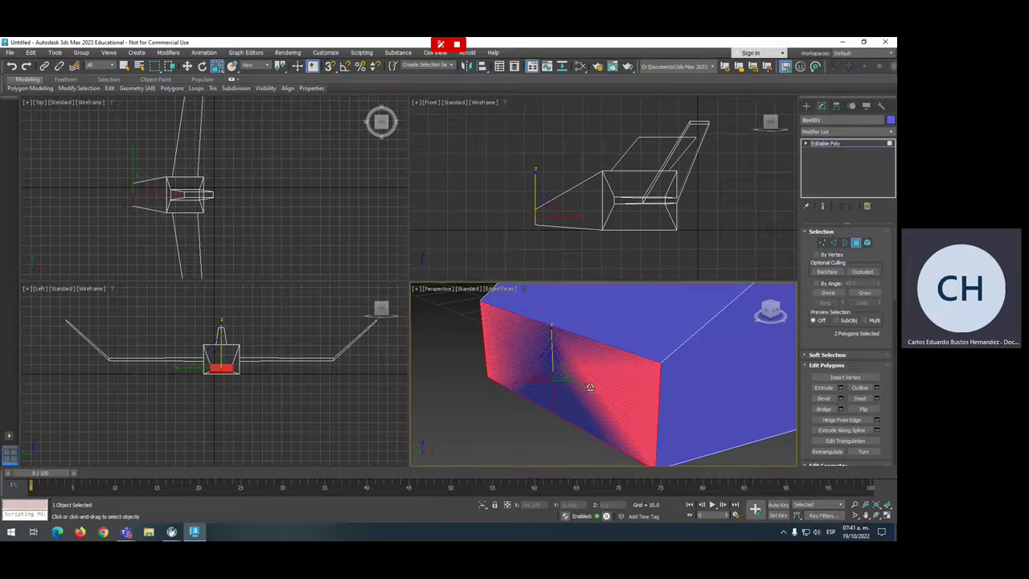
pyautogui.rightClick(591, 386)
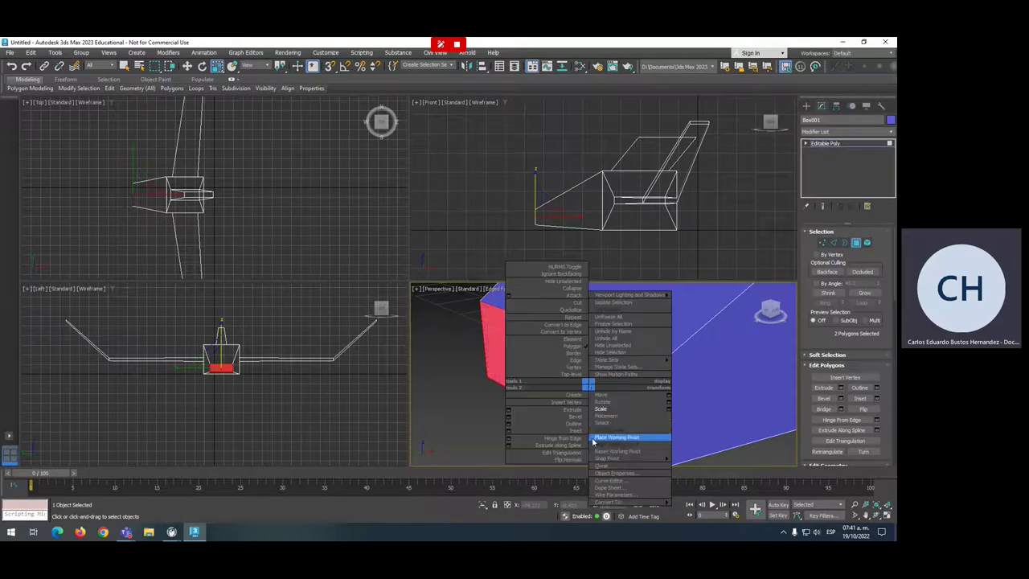
pyautogui.click(508, 432)
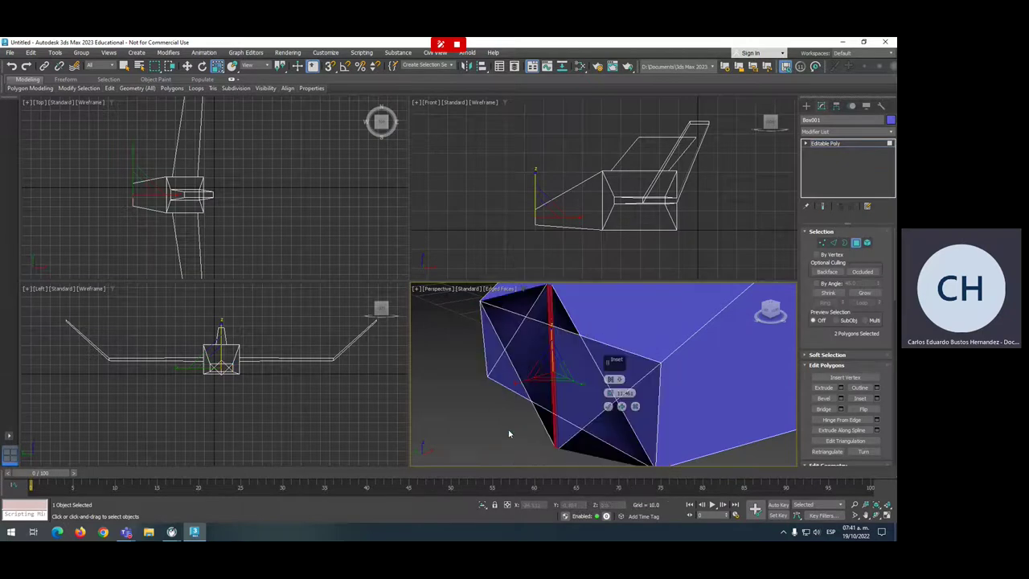
pyautogui.rightClick(611, 393)
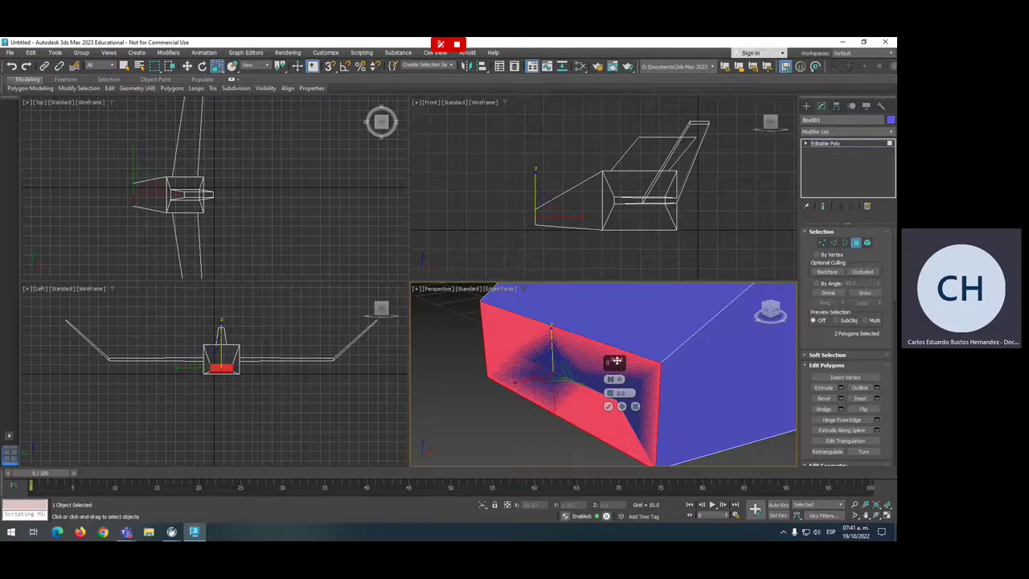
pyautogui.click(617, 380)
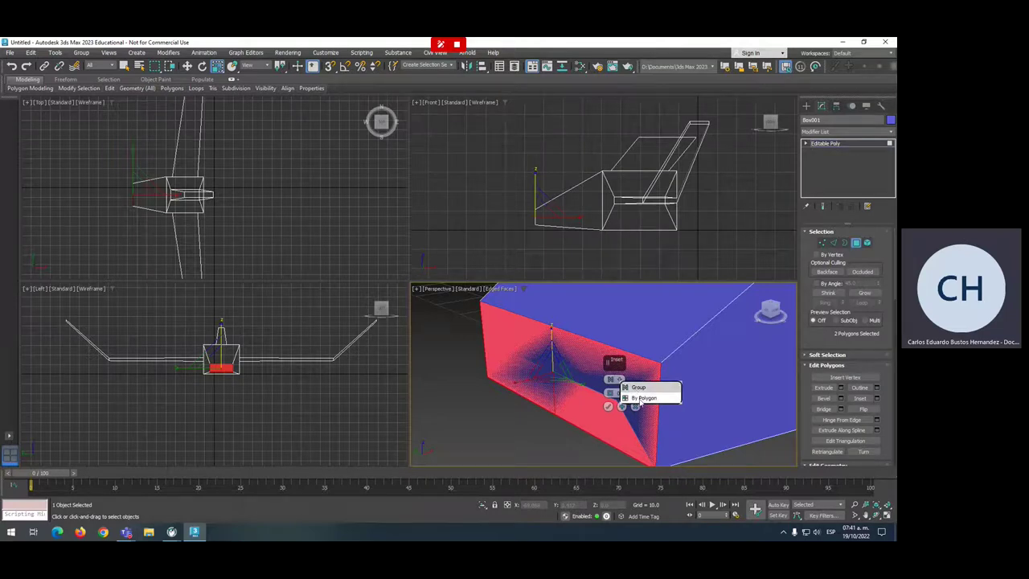
pyautogui.click(641, 398)
pyautogui.moveTo(610, 394); pyautogui.dragTo(608, 391)
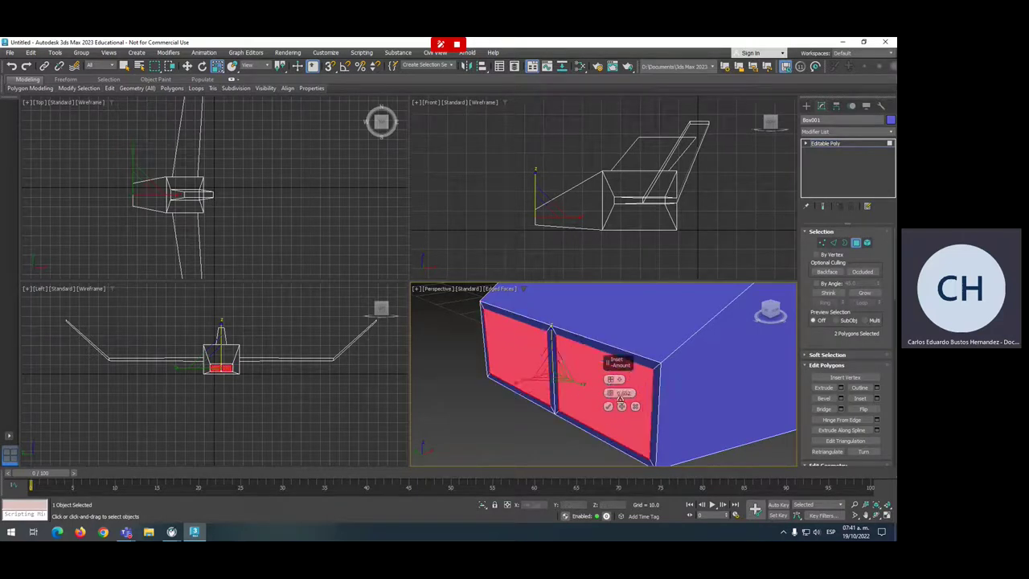
pyautogui.click(608, 405)
pyautogui.hotkey('shift', 'e')
pyautogui.moveTo(608, 394); pyautogui.dragTo(608, 395)
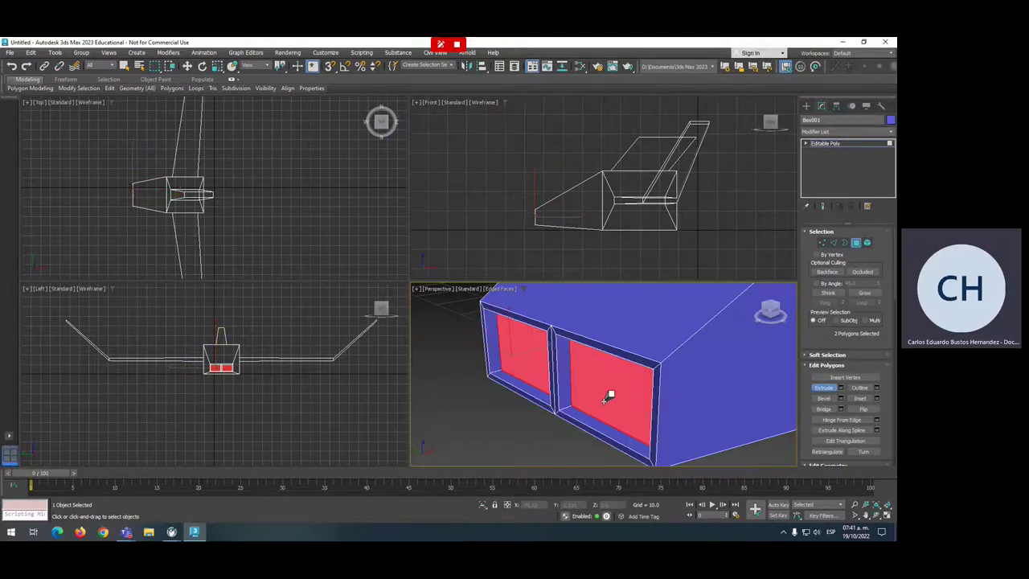
# - Inset the fuselage's top face and extrude it inward to form a recess
pyautogui.keyDown('alt'); pyautogui.moveTo(609, 395); pyautogui.dragTo(634, 363, button='middle'); pyautogui.keyUp('alt')
pyautogui.click(608, 385)
pyautogui.rightClick(631, 371)
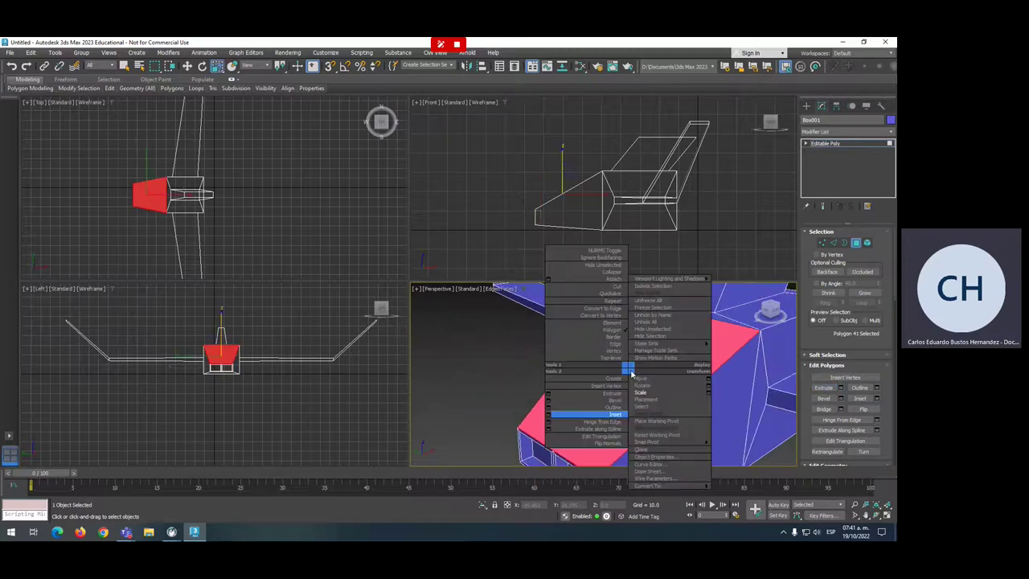
pyautogui.click(612, 413)
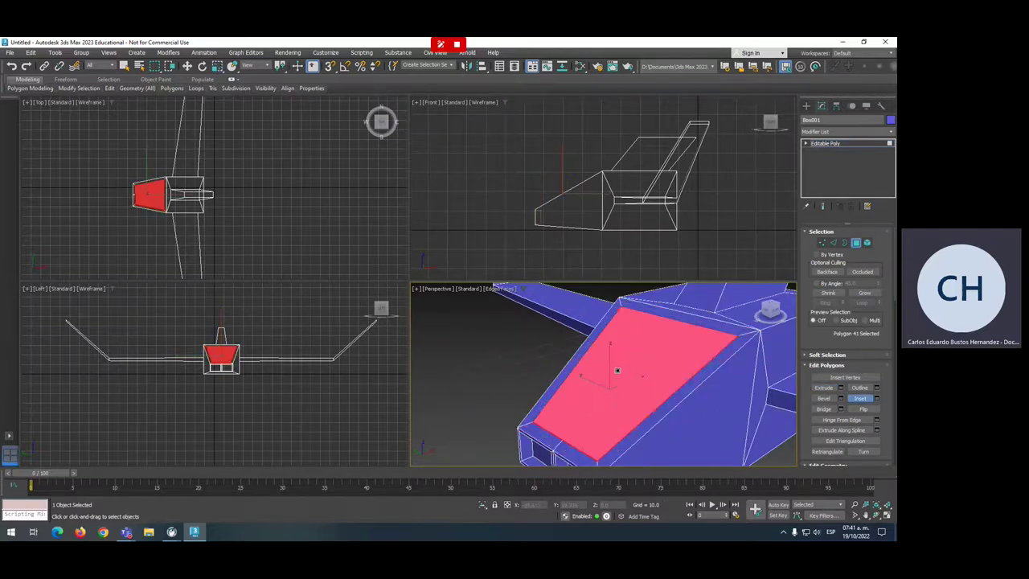
pyautogui.click(617, 370)
pyautogui.hotkey('shift', 'e')
pyautogui.moveTo(616, 340); pyautogui.dragTo(623, 354)
pyautogui.moveTo(621, 353)
pyautogui.keyDown('alt'); pyautogui.mouseDown(button='middle')
pyautogui.moveTo(551, 361)
pyautogui.moveTo(577, 389)
pyautogui.moveTo(542, 381)
pyautogui.moveTo(563, 386)
pyautogui.mouseUp(button='middle'); pyautogui.keyUp('alt')
pyautogui.scroll(2, 563, 387)
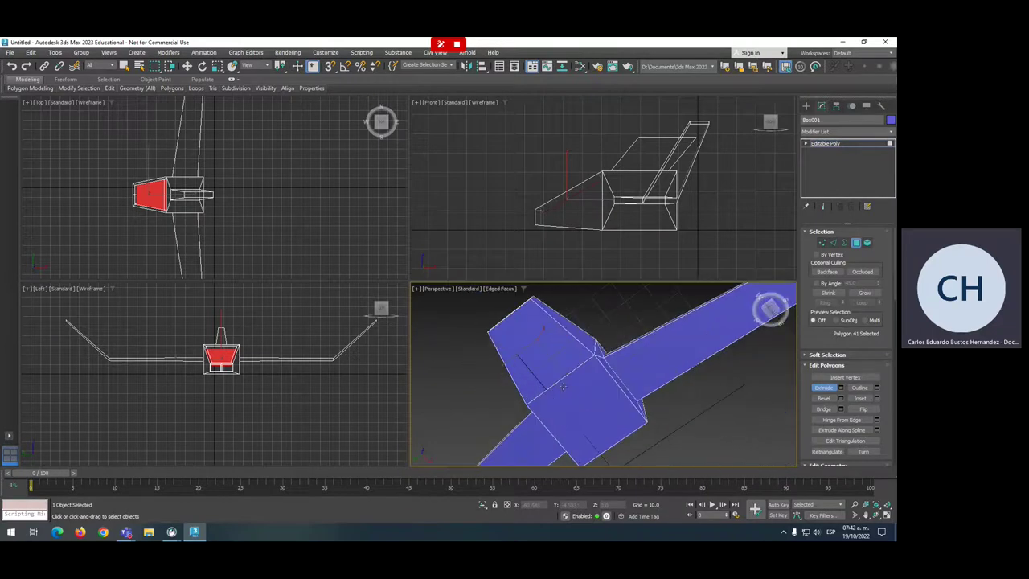
# - Connect two underside edges with Pinch 24 and Slide 44, then select the new underside polygon
pyautogui.press('2')
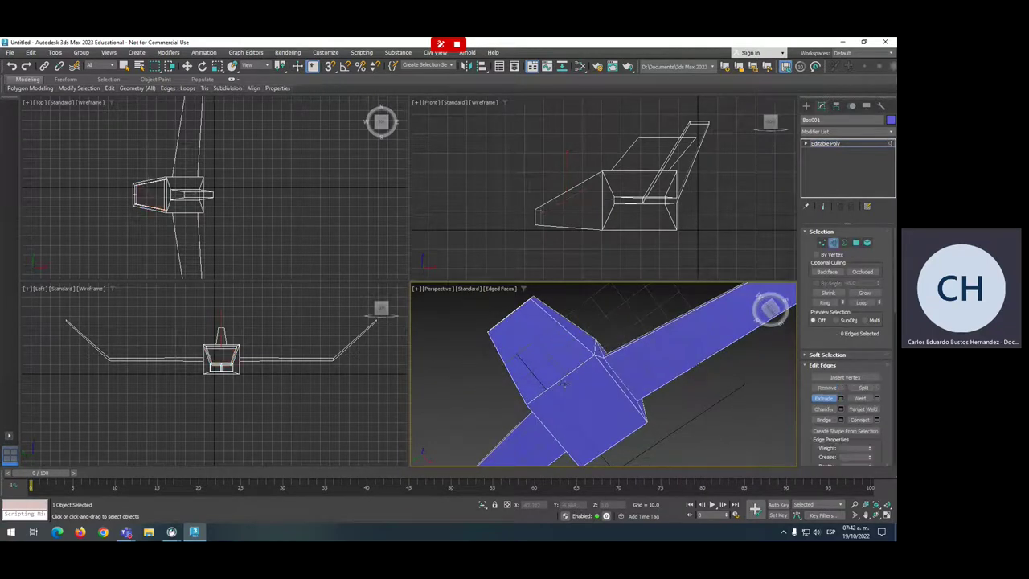
pyautogui.click(558, 380)
pyautogui.keyDown('ctrl'); pyautogui.click(608, 448); pyautogui.keyUp('ctrl')
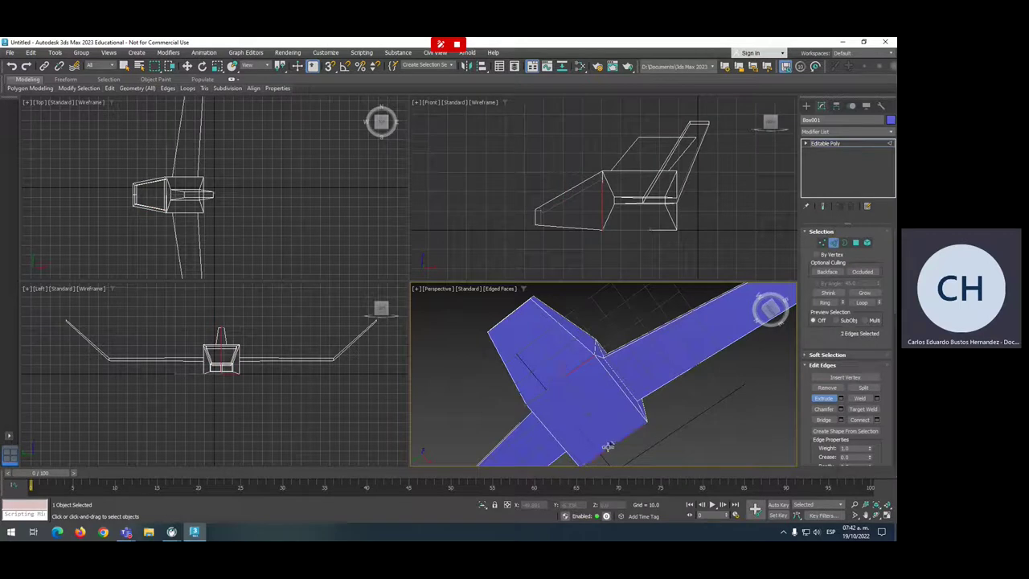
pyautogui.rightClick(580, 403)
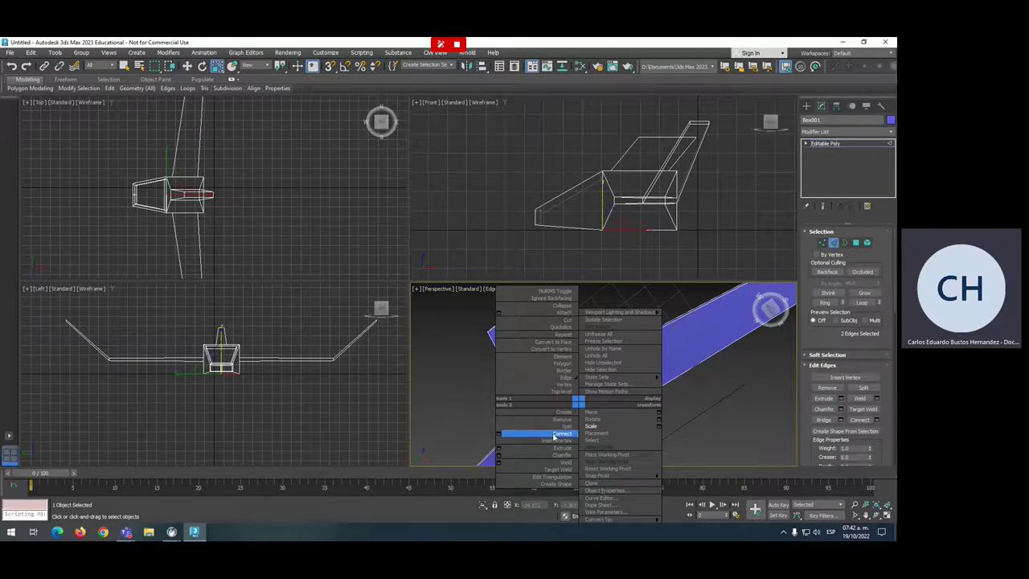
pyautogui.click(499, 436)
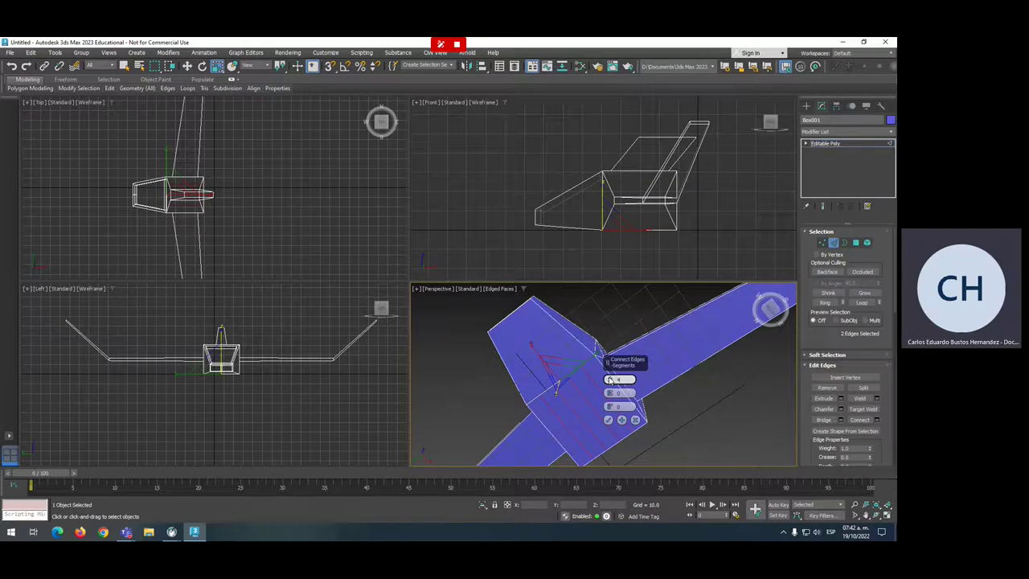
pyautogui.moveTo(603, 334); pyautogui.dragTo(589, 238)
pyautogui.moveTo(619, 407); pyautogui.dragTo(608, 314)
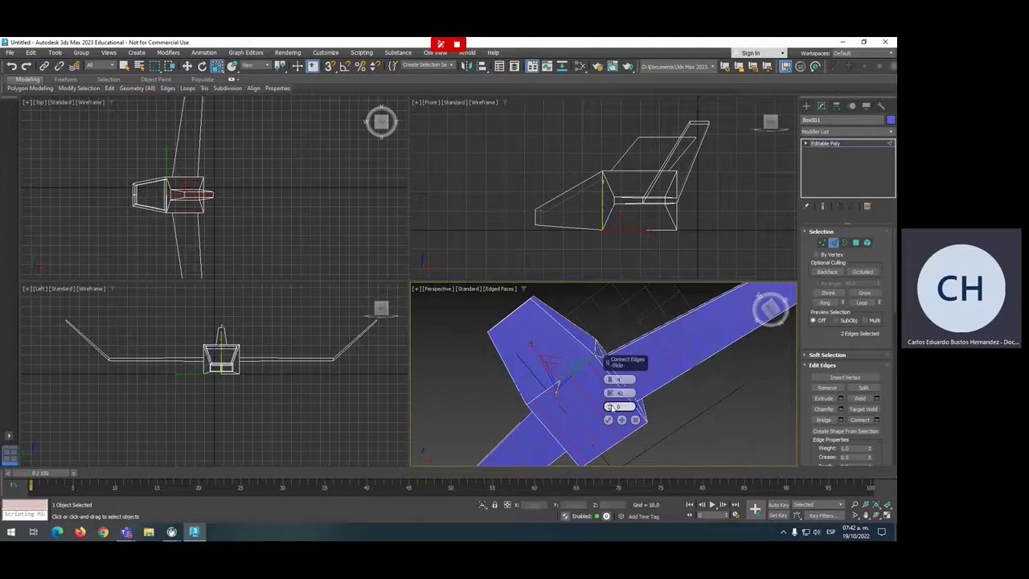
pyautogui.moveTo(609, 406)
pyautogui.mouseDown()
pyautogui.moveTo(614, 320)
pyautogui.moveTo(617, 432)
pyautogui.moveTo(611, 426)
pyautogui.mouseUp()
pyautogui.click(608, 419)
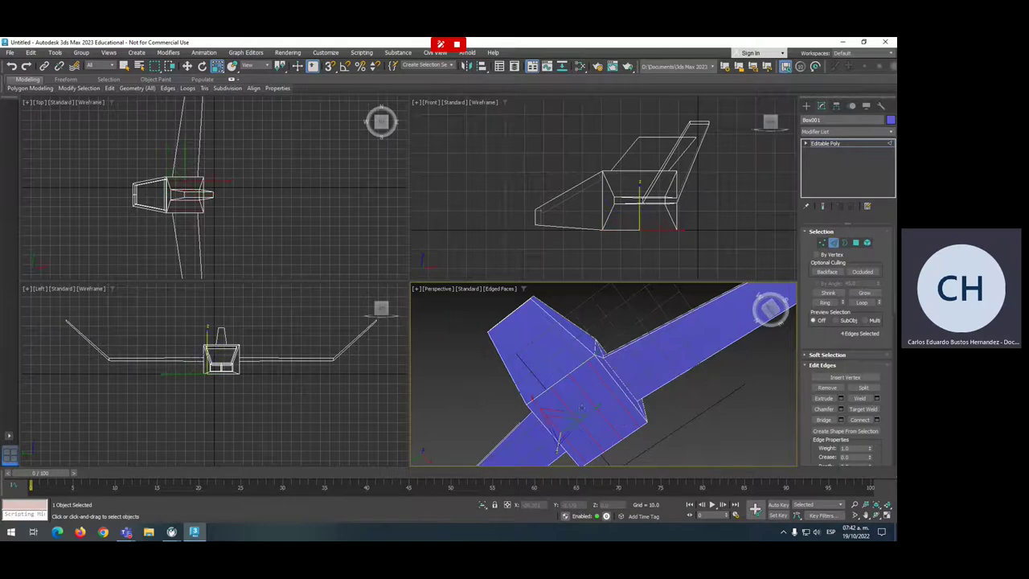
pyautogui.press('4')
pyautogui.click(574, 406)
# - Widen the underside polygon, extrude it downward into a block and shift it slightly sideways
pyautogui.moveTo(574, 406); pyautogui.dragTo(630, 377)
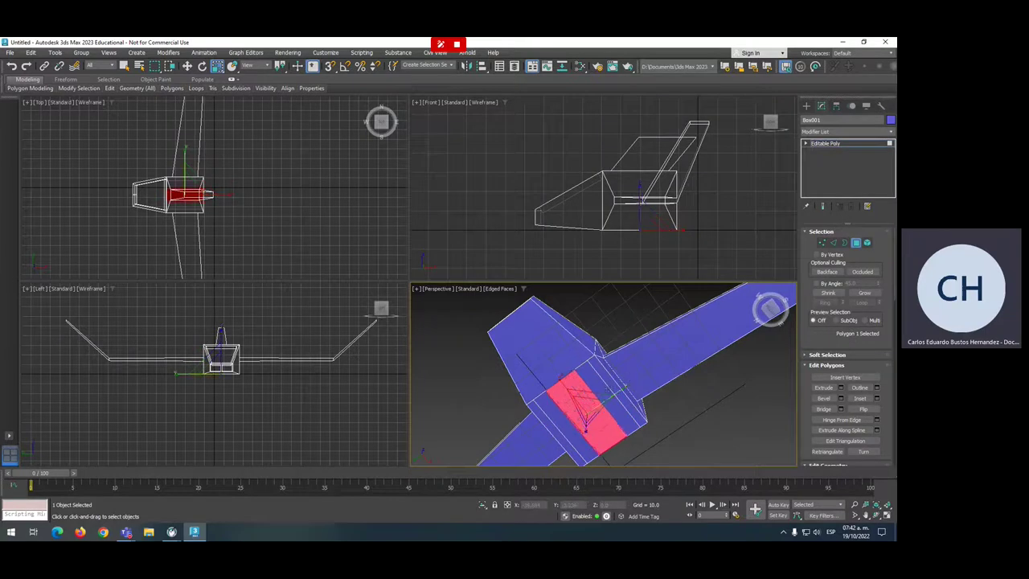
pyautogui.keyDown('alt'); pyautogui.moveTo(630, 377); pyautogui.dragTo(566, 436, button='middle'); pyautogui.keyUp('alt')
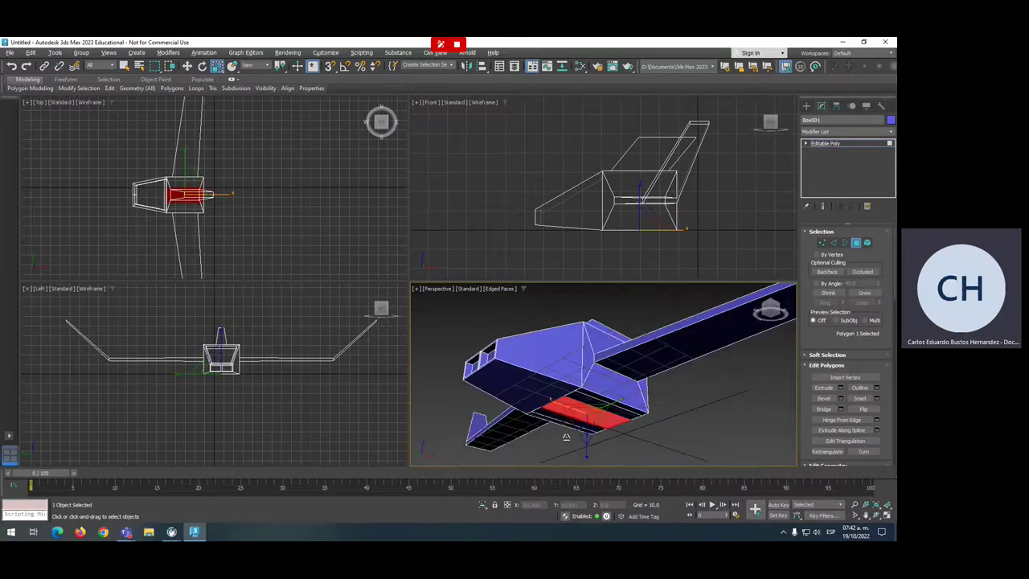
pyautogui.hotkey('shift', 'e')
pyautogui.moveTo(570, 440); pyautogui.dragTo(590, 398)
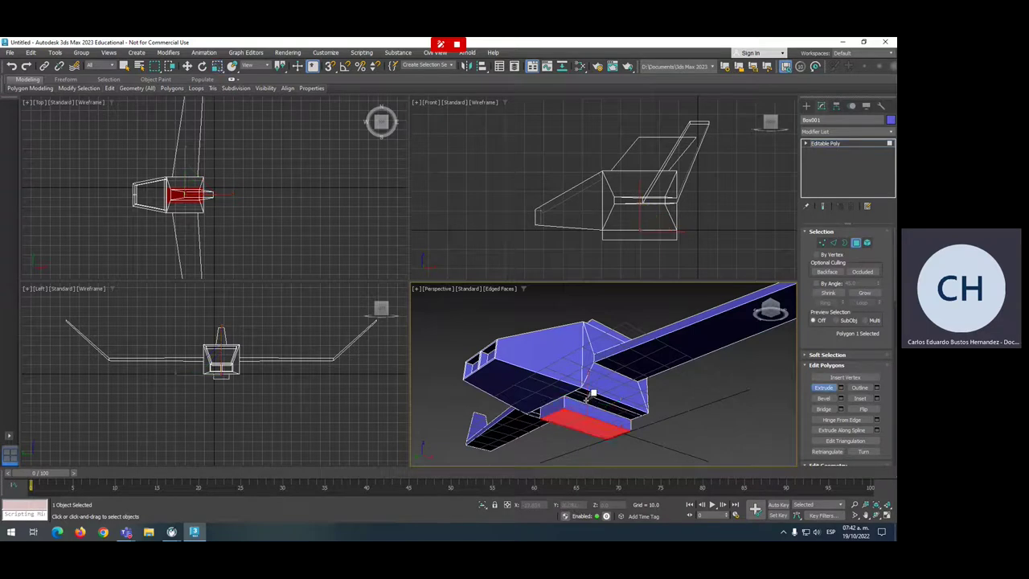
pyautogui.keyDown('alt'); pyautogui.moveTo(588, 421); pyautogui.dragTo(555, 448, button='middle'); pyautogui.keyUp('alt')
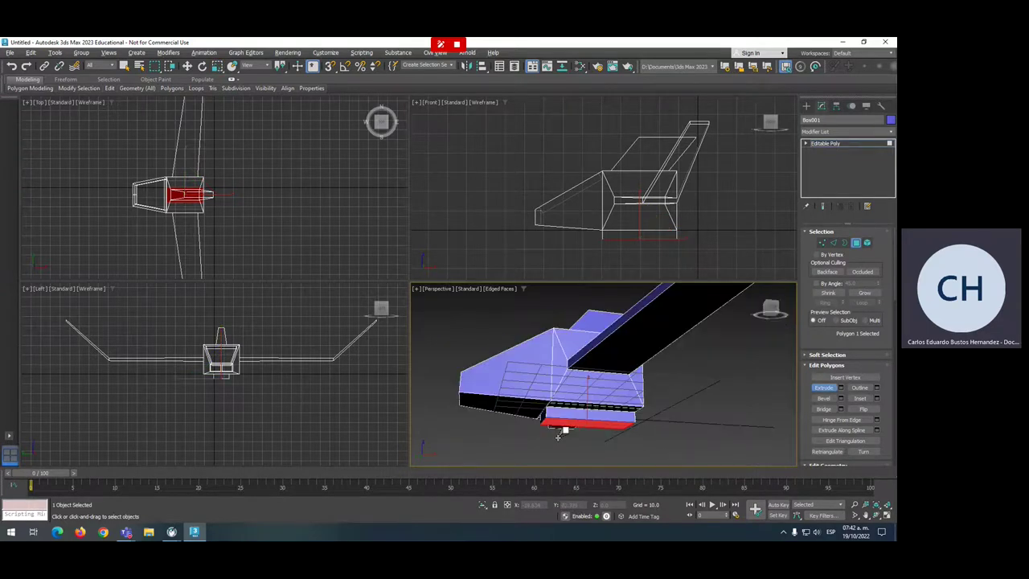
pyautogui.press('w')
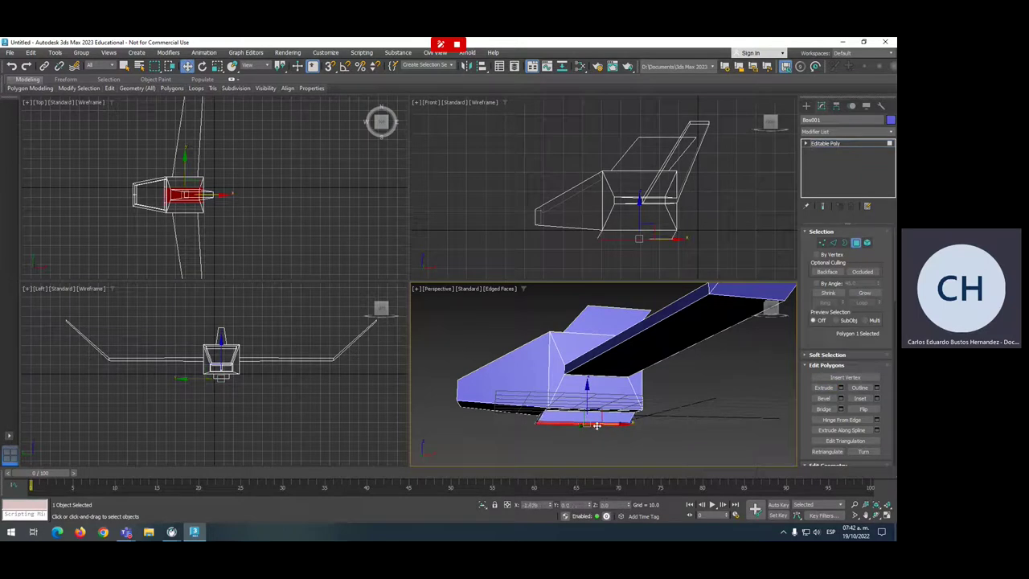
pyautogui.moveTo(607, 423); pyautogui.dragTo(596, 426)
pyautogui.moveTo(596, 426)
pyautogui.keyDown('alt'); pyautogui.mouseDown(button='middle')
pyautogui.moveTo(650, 394)
pyautogui.moveTo(592, 415)
pyautogui.mouseUp(button='middle'); pyautogui.keyUp('alt')
# - Inset a smaller face into the block's bottom face
pyautogui.click(591, 416)
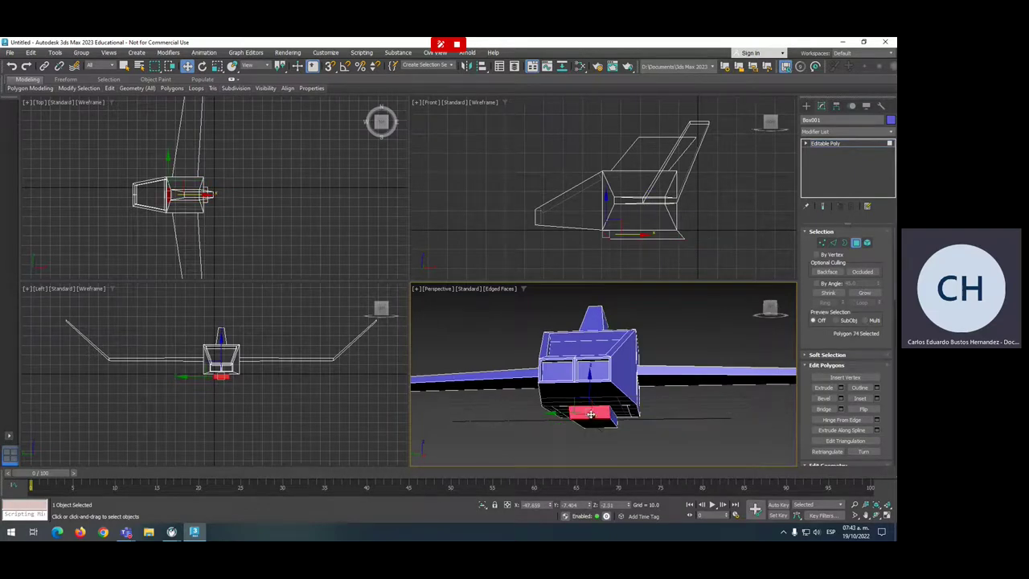
pyautogui.rightClick(590, 414)
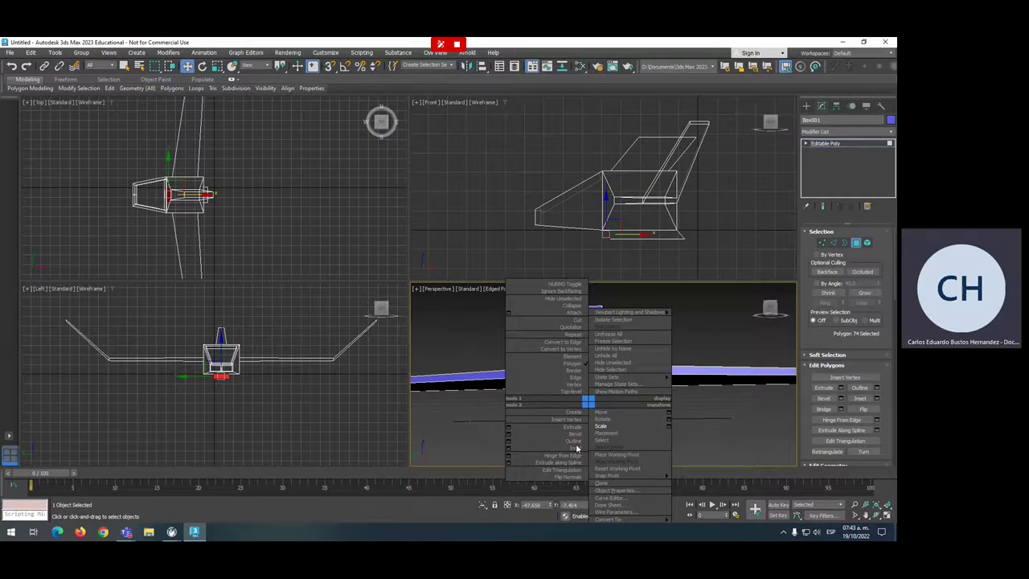
pyautogui.click(563, 449)
pyautogui.moveTo(584, 411); pyautogui.dragTo(584, 413)
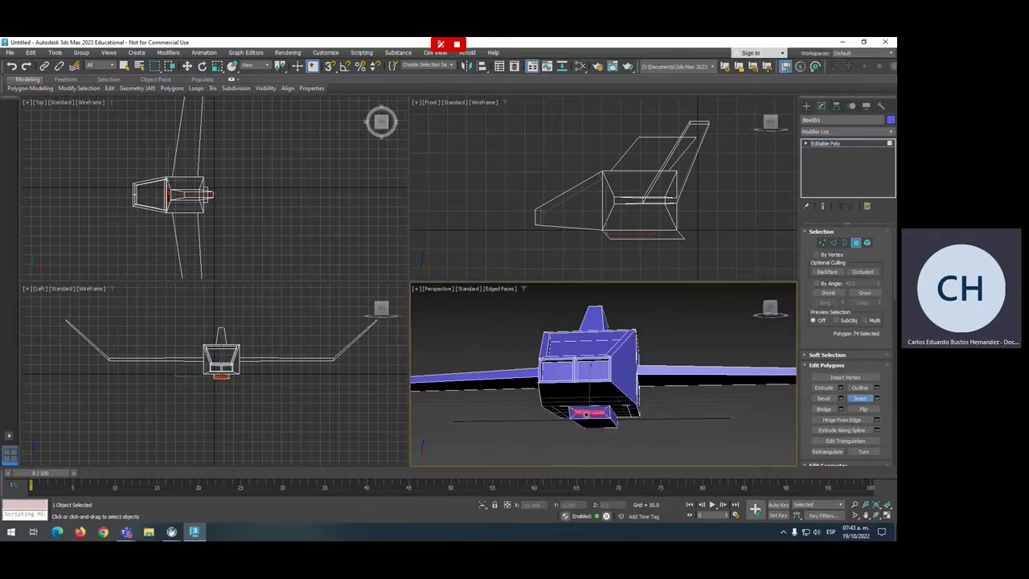
pyautogui.hotkey('shift', 'e')
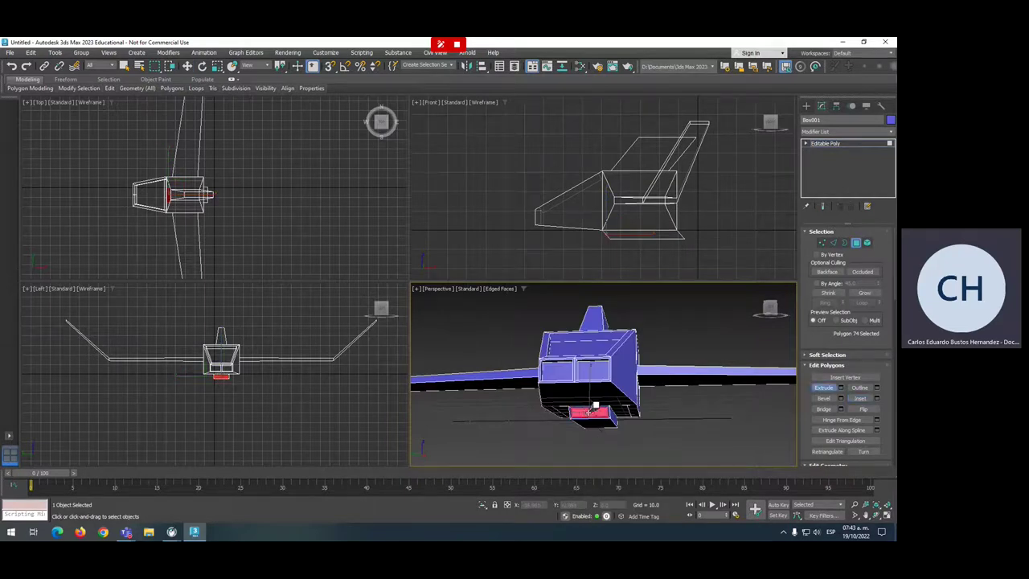
# - Extrude the box's end face outward to lengthen the fuselage
pyautogui.keyDown('alt'); pyautogui.moveTo(595, 420); pyautogui.dragTo(481, 433, button='middle'); pyautogui.keyUp('alt')
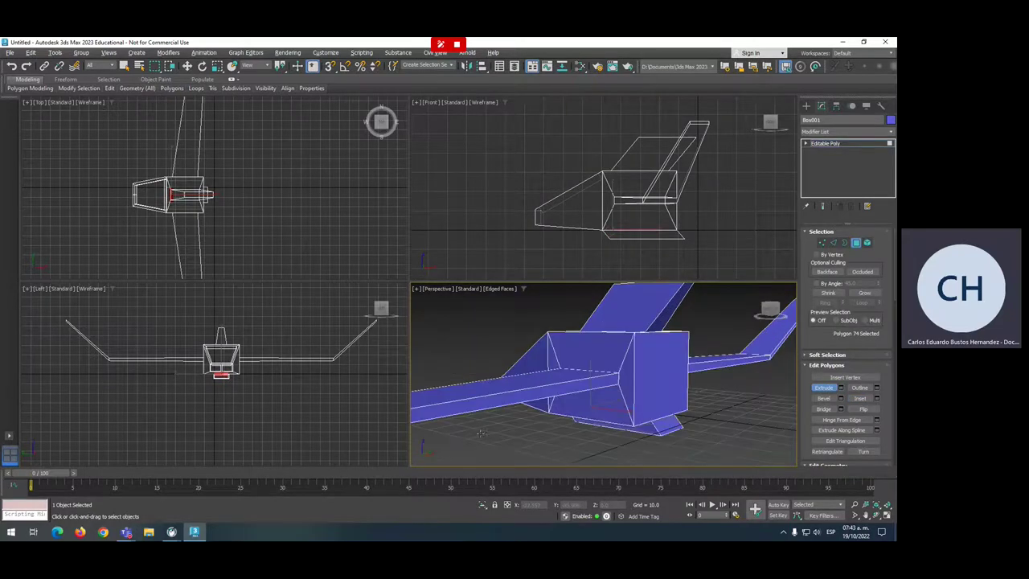
pyautogui.click(665, 360)
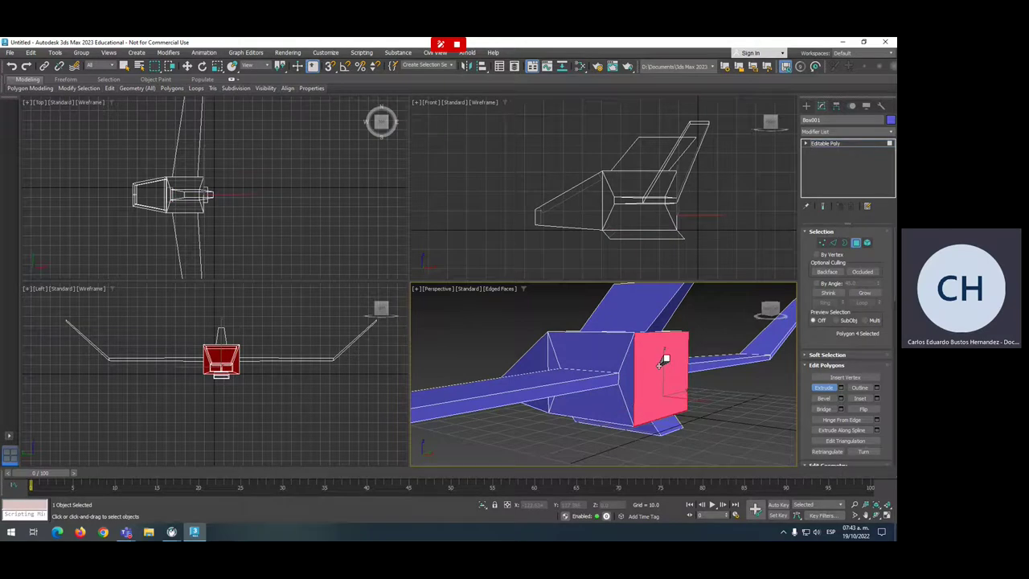
pyautogui.moveTo(664, 360); pyautogui.dragTo(665, 301)
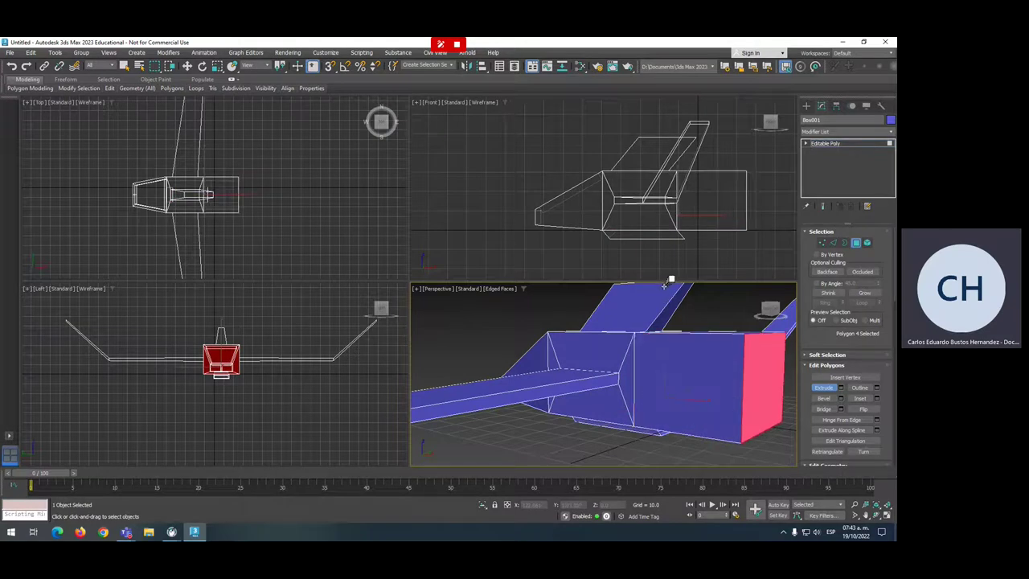
pyautogui.keyDown('alt'); pyautogui.moveTo(664, 380); pyautogui.dragTo(669, 389, button='middle'); pyautogui.keyUp('alt')
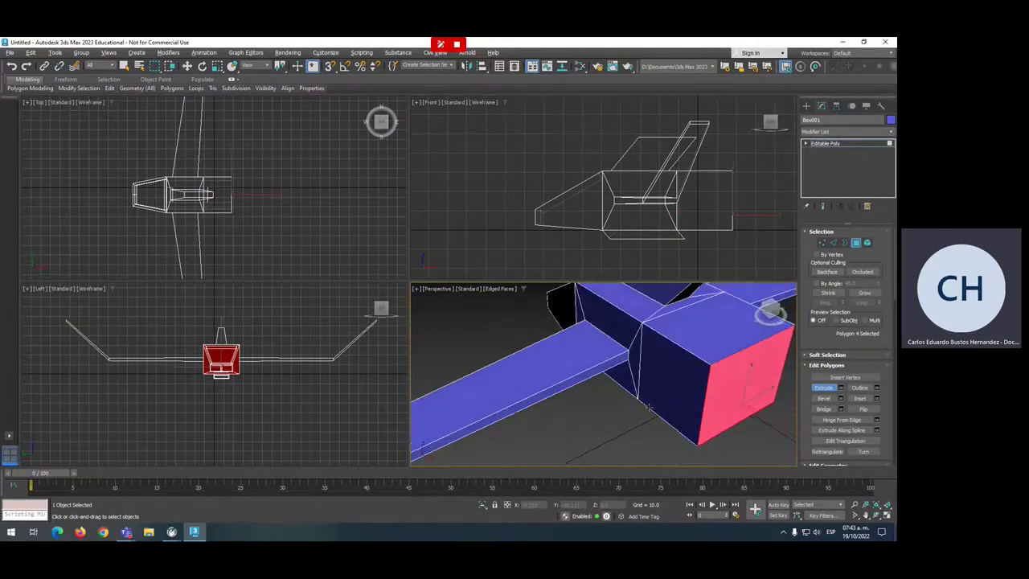
pyautogui.keyDown('alt'); pyautogui.moveTo(711, 344); pyautogui.dragTo(740, 357, button='middle'); pyautogui.keyUp('alt')
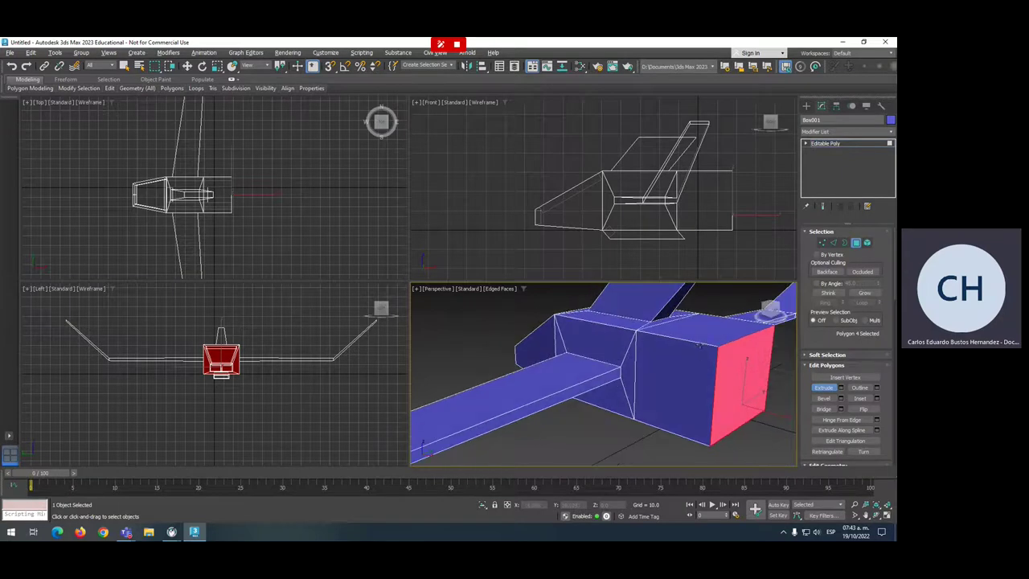
# - Inset the end face and extrude the inset face inward to hollow the end
pyautogui.rightClick(732, 363)
pyautogui.click(722, 408)
pyautogui.moveTo(745, 375); pyautogui.dragTo(764, 421)
pyautogui.hotkey('shift', 'e')
pyautogui.scroll(2, 697, 211)
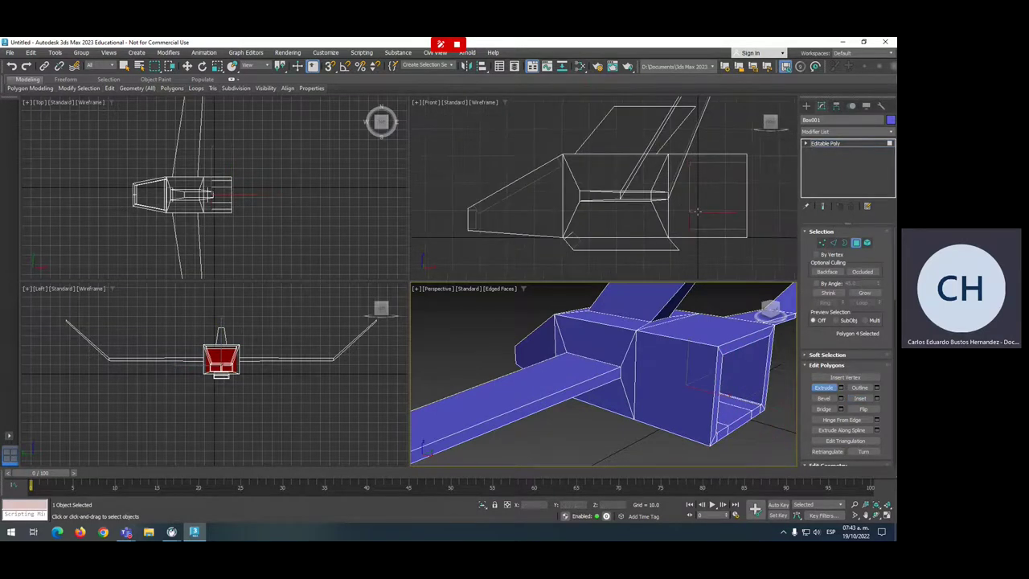
pyautogui.press('w')
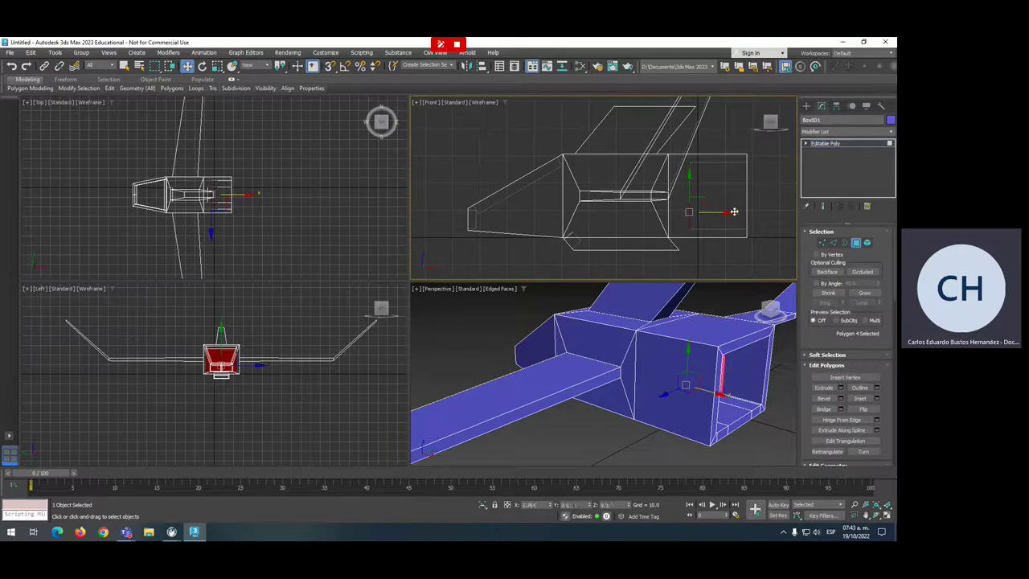
# - Move the recessed inner face back and forth along X to set the hollow's depth
pyautogui.moveTo(736, 211); pyautogui.dragTo(668, 214)
pyautogui.moveTo(668, 213); pyautogui.dragTo(724, 220)
pyautogui.moveTo(729, 220); pyautogui.dragTo(705, 227)
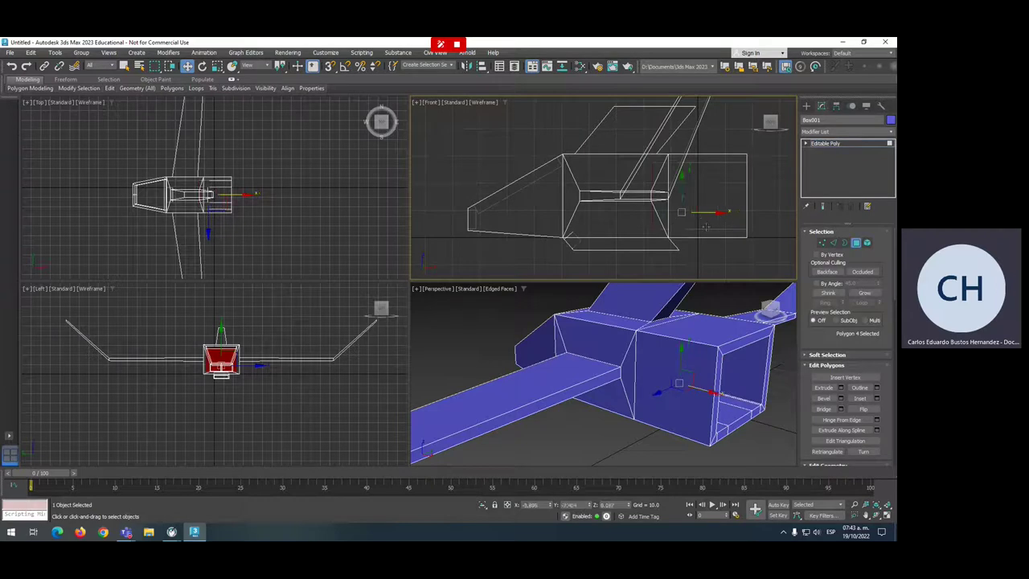
pyautogui.moveTo(710, 320)
pyautogui.keyDown('alt'); pyautogui.mouseDown(button='middle')
pyautogui.moveTo(686, 299)
pyautogui.moveTo(644, 311)
pyautogui.moveTo(652, 317)
pyautogui.mouseUp(button='middle'); pyautogui.keyUp('alt')
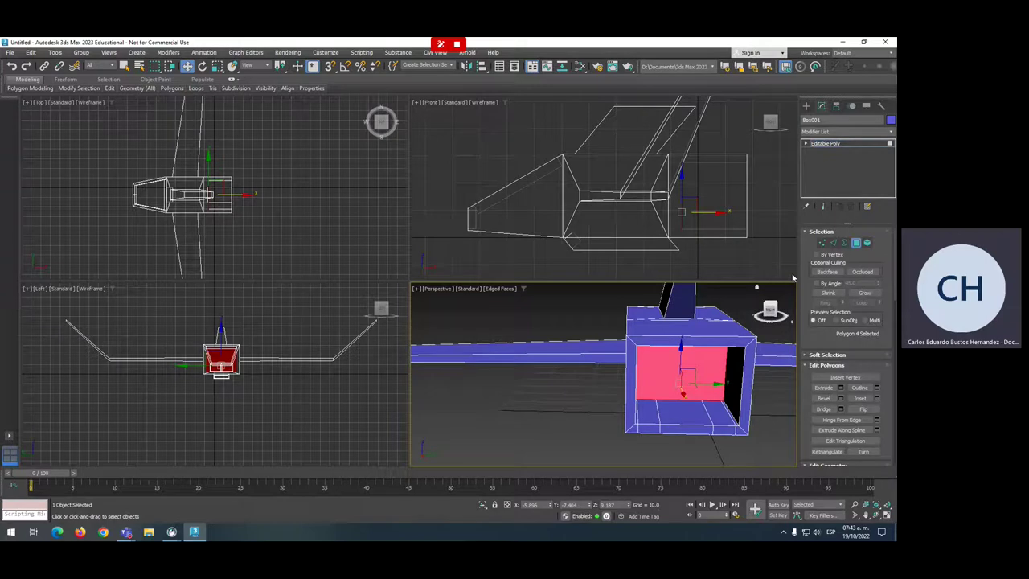
pyautogui.press('2')
pyautogui.click(688, 337)
# - Select two edge loops plus several top, vertical and side edges around the hollow rear section
pyautogui.doubleClick(685, 337)
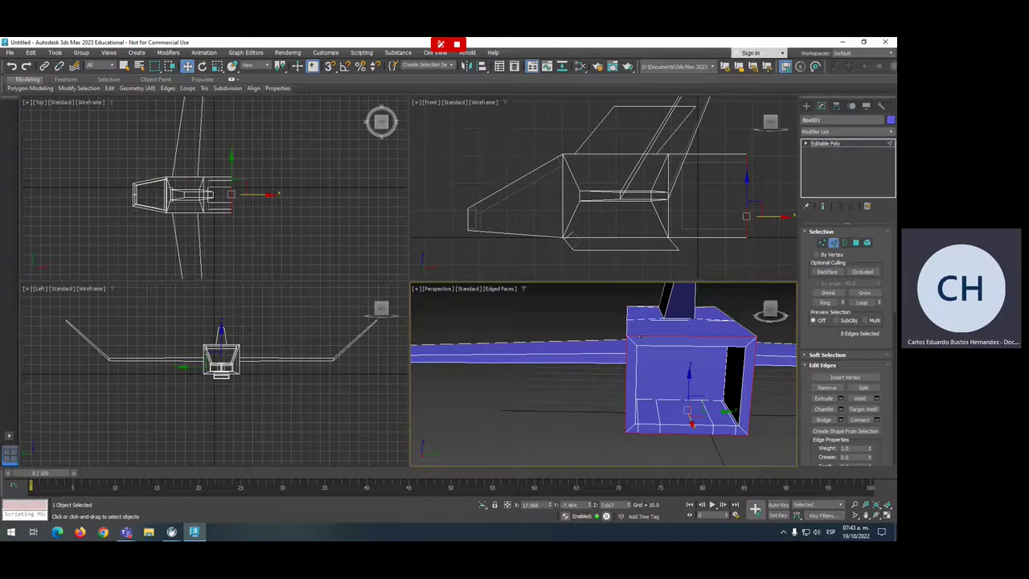
pyautogui.keyDown('ctrl'); pyautogui.doubleClick(696, 346); pyautogui.keyUp('ctrl')
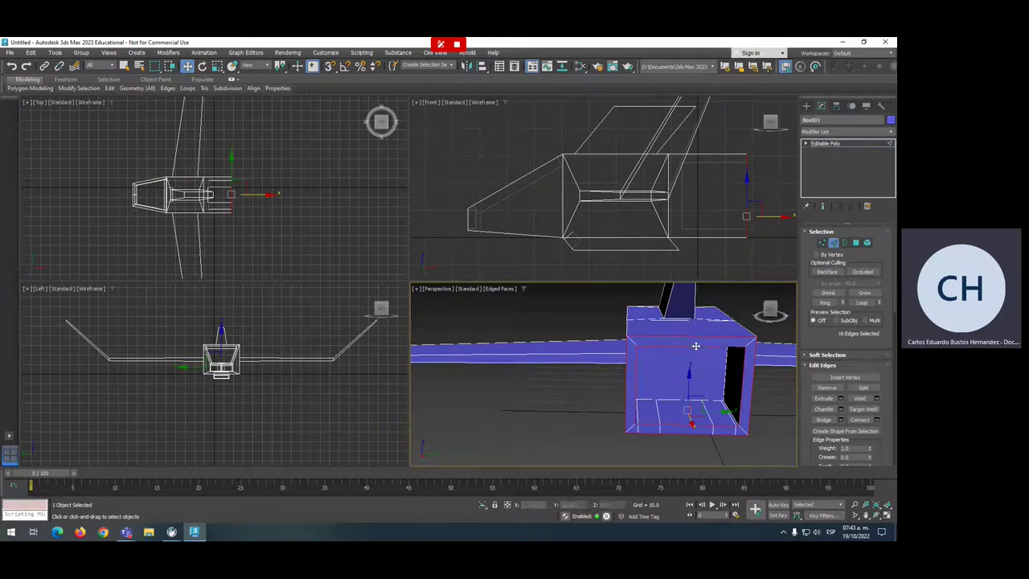
pyautogui.keyDown('ctrl'); pyautogui.click(641, 320); pyautogui.keyUp('ctrl')
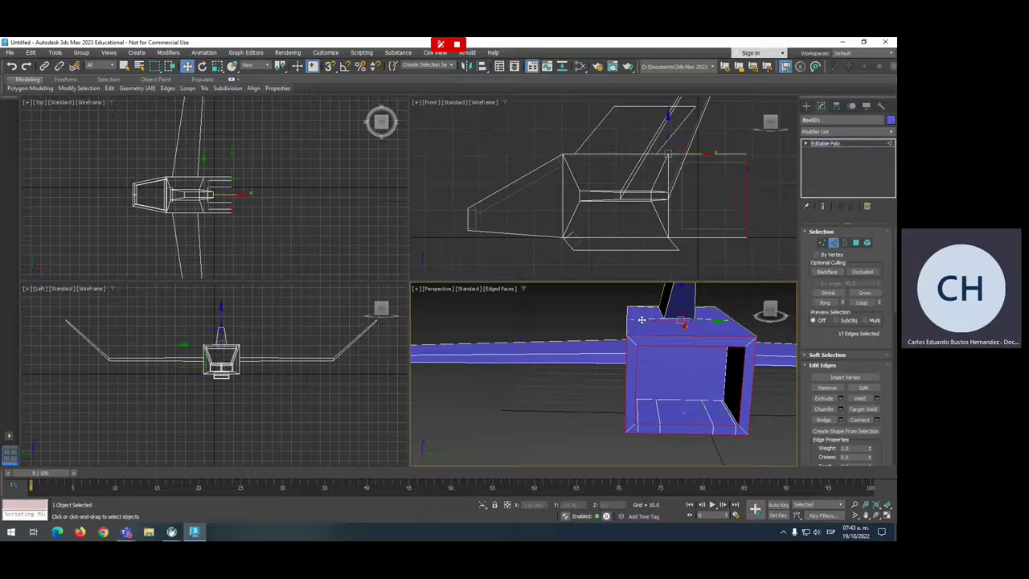
pyautogui.keyDown('alt'); pyautogui.moveTo(651, 330); pyautogui.dragTo(619, 356, button='middle'); pyautogui.keyUp('alt')
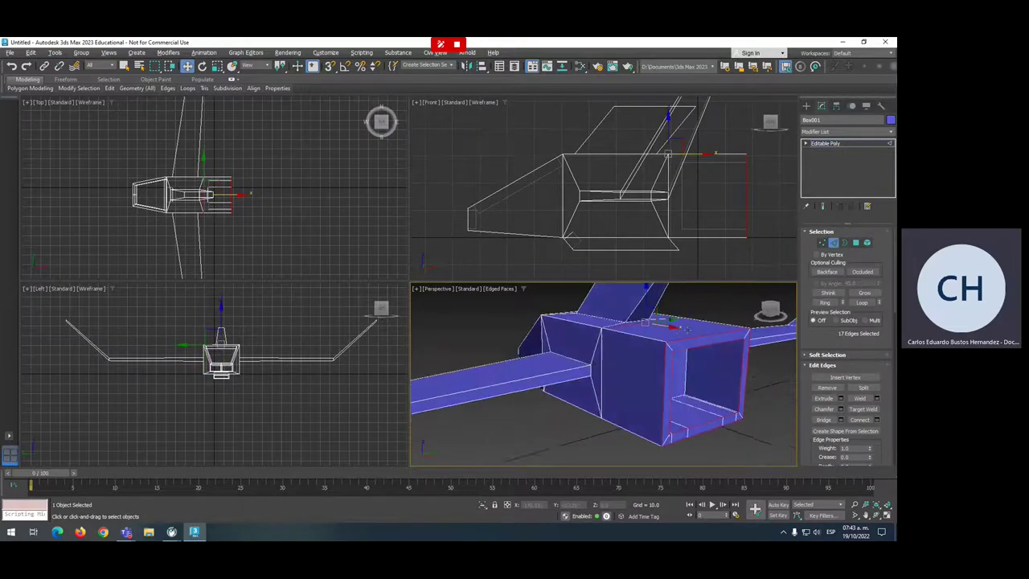
pyautogui.keyDown('ctrl'); pyautogui.click(600, 364); pyautogui.keyUp('ctrl')
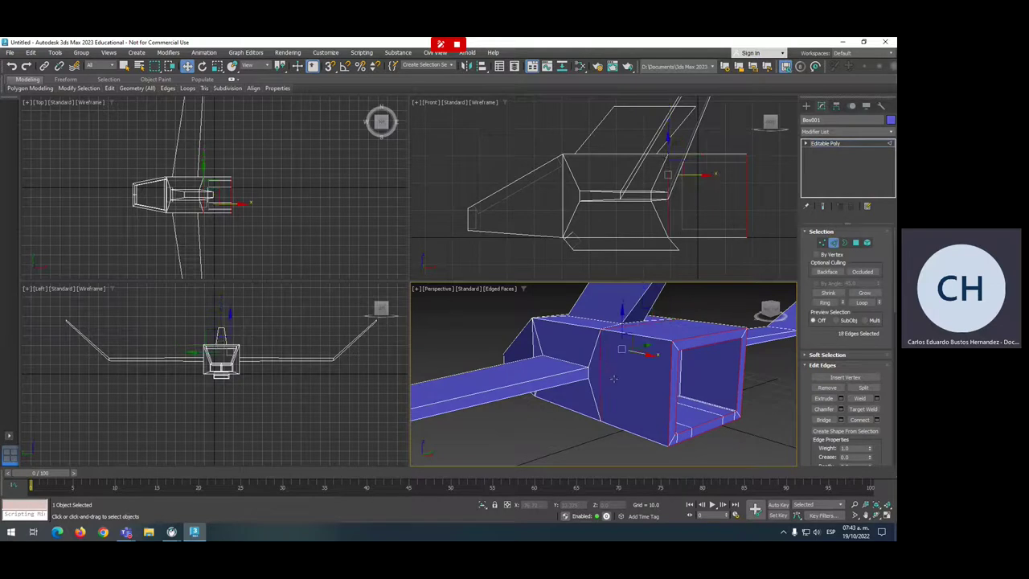
pyautogui.keyDown('alt'); pyautogui.moveTo(613, 377); pyautogui.dragTo(619, 380, button='middle'); pyautogui.keyUp('alt')
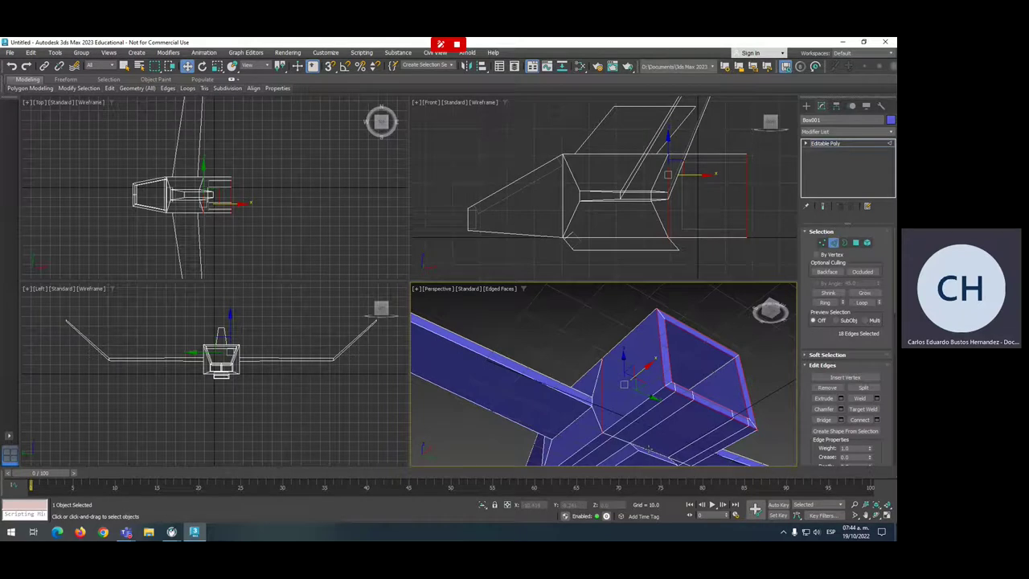
pyautogui.keyDown('ctrl'); pyautogui.click(650, 448); pyautogui.keyUp('ctrl')
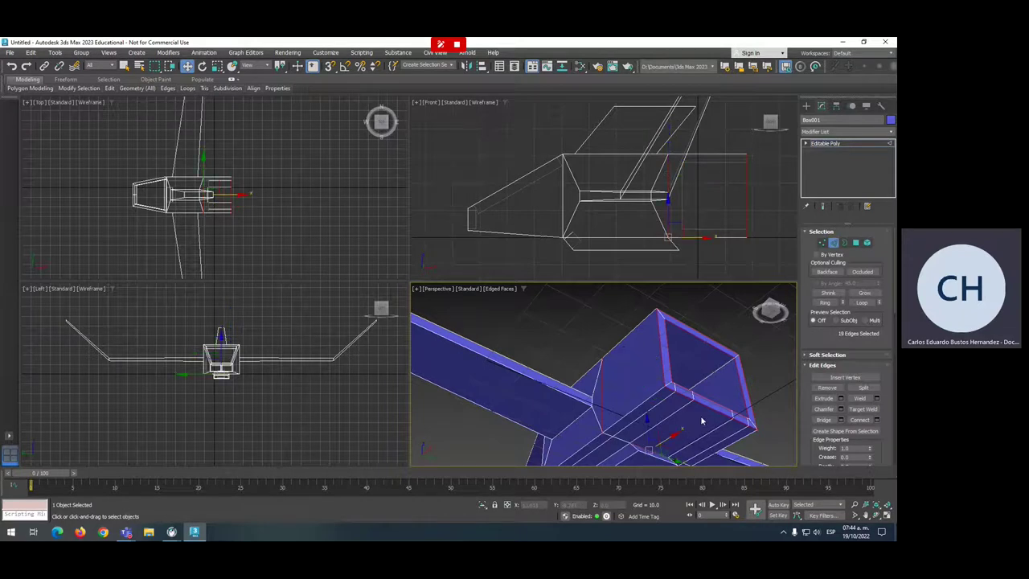
pyautogui.keyDown('alt'); pyautogui.moveTo(697, 409); pyautogui.dragTo(602, 430, button='middle'); pyautogui.keyUp('alt')
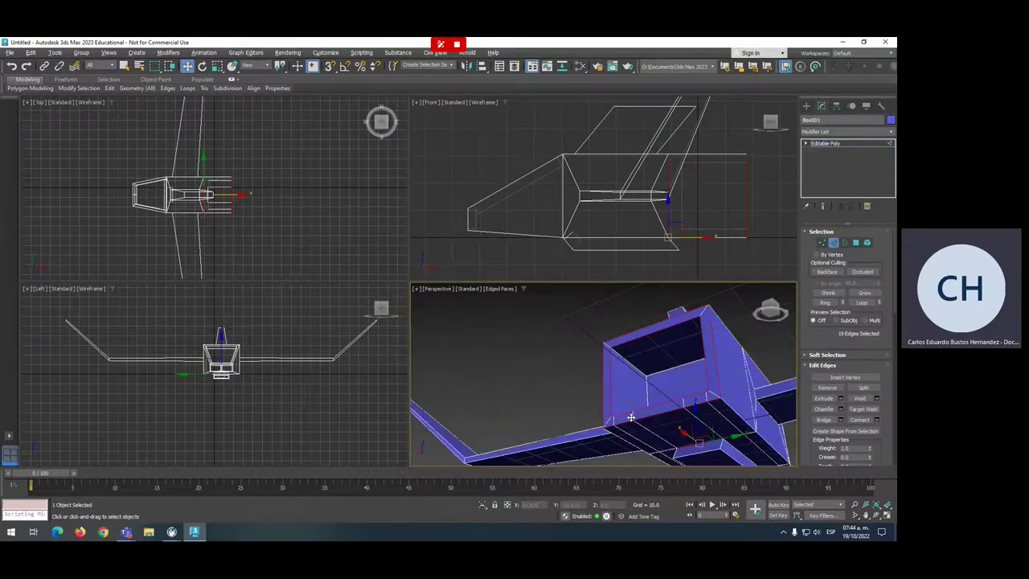
pyautogui.keyDown('ctrl'); pyautogui.click(748, 377); pyautogui.keyUp('ctrl')
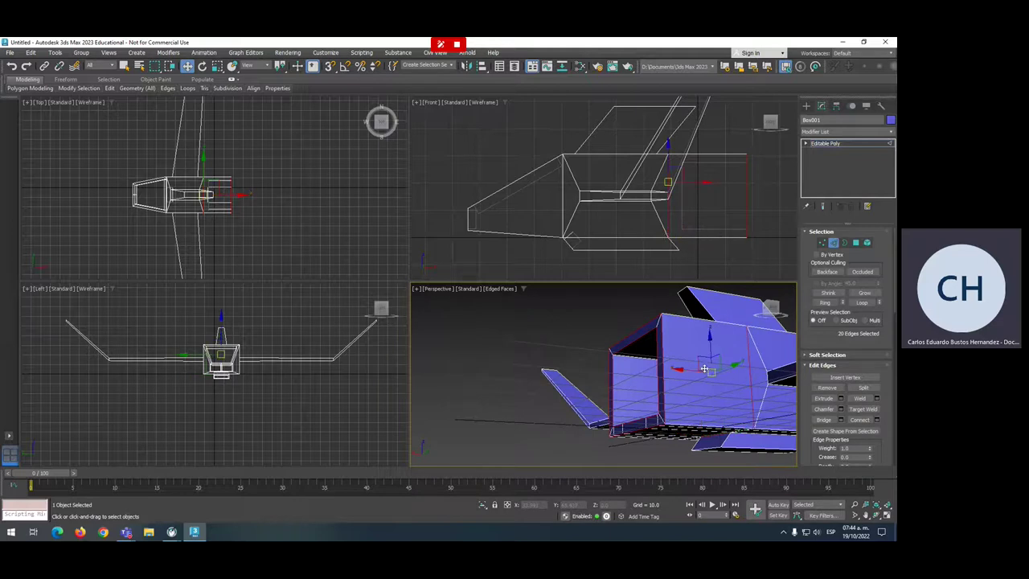
pyautogui.keyDown('alt'); pyautogui.moveTo(748, 377); pyautogui.dragTo(790, 390, button='middle'); pyautogui.keyUp('alt')
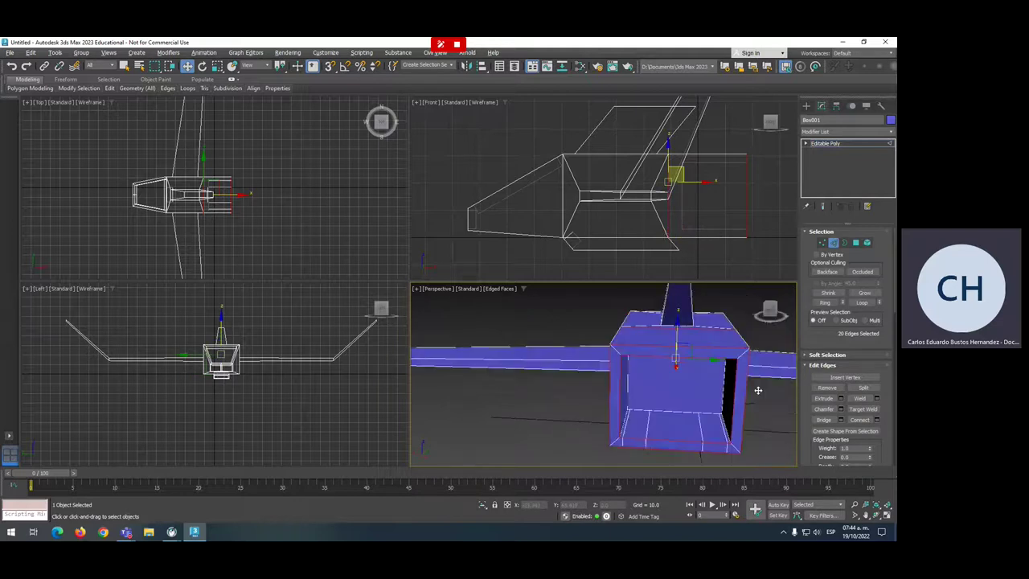
# - Connect the selected edges, adjusting the segment count, to add a new edge ring
pyautogui.rightClick(690, 346)
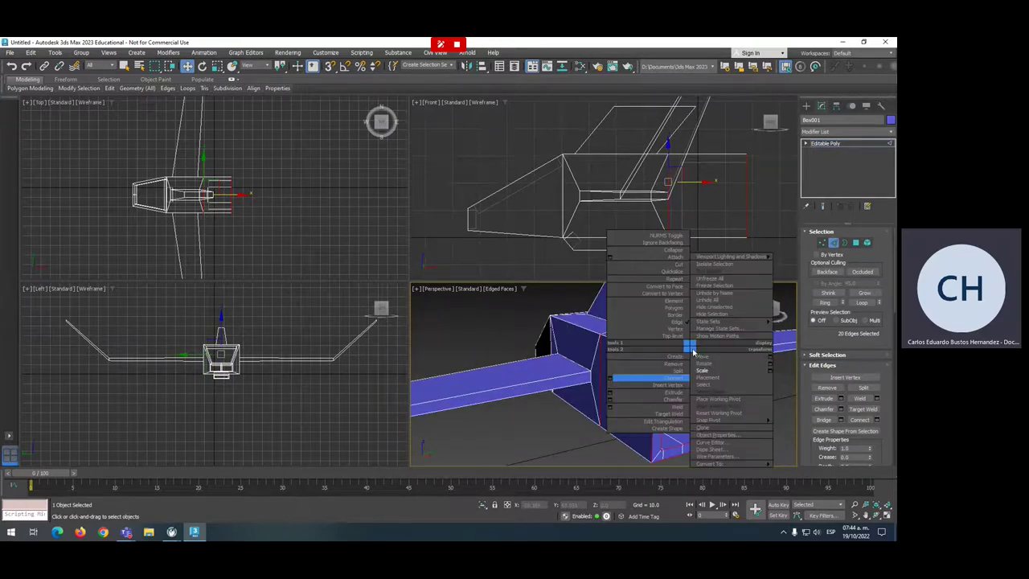
pyautogui.click(610, 379)
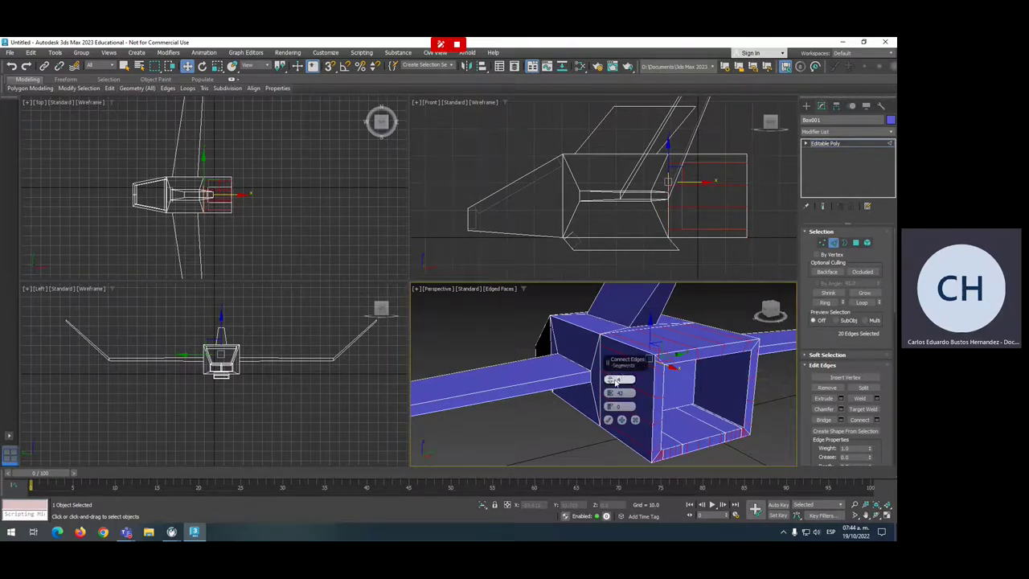
pyautogui.moveTo(615, 385); pyautogui.dragTo(610, 392)
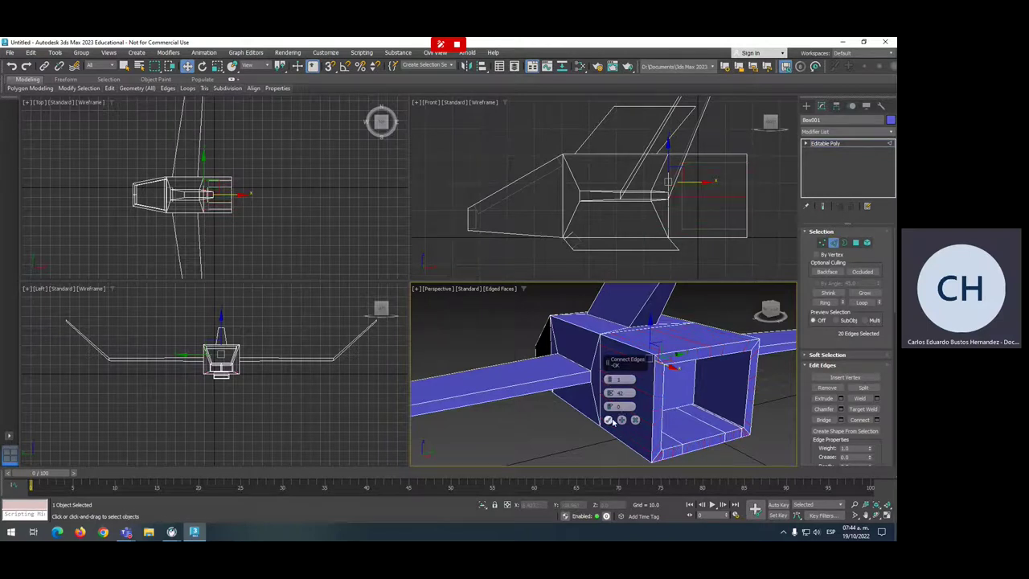
pyautogui.click(609, 418)
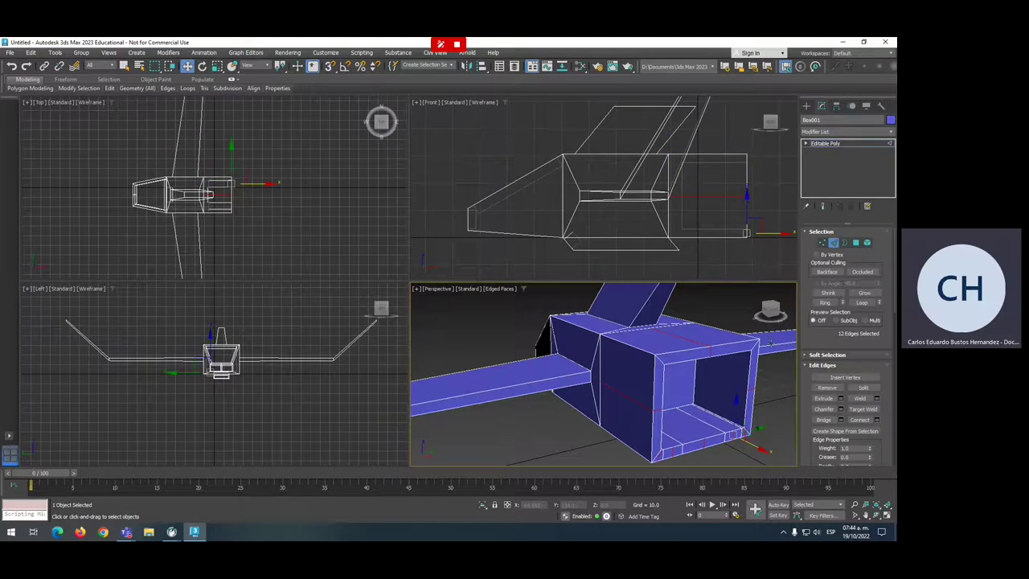
# - Select the eight corner vertices around the hollow rear opening
pyautogui.keyDown('alt'); pyautogui.moveTo(724, 324); pyautogui.dragTo(688, 316, button='middle'); pyautogui.keyUp('alt')
pyautogui.click(704, 355)
pyautogui.press('1')
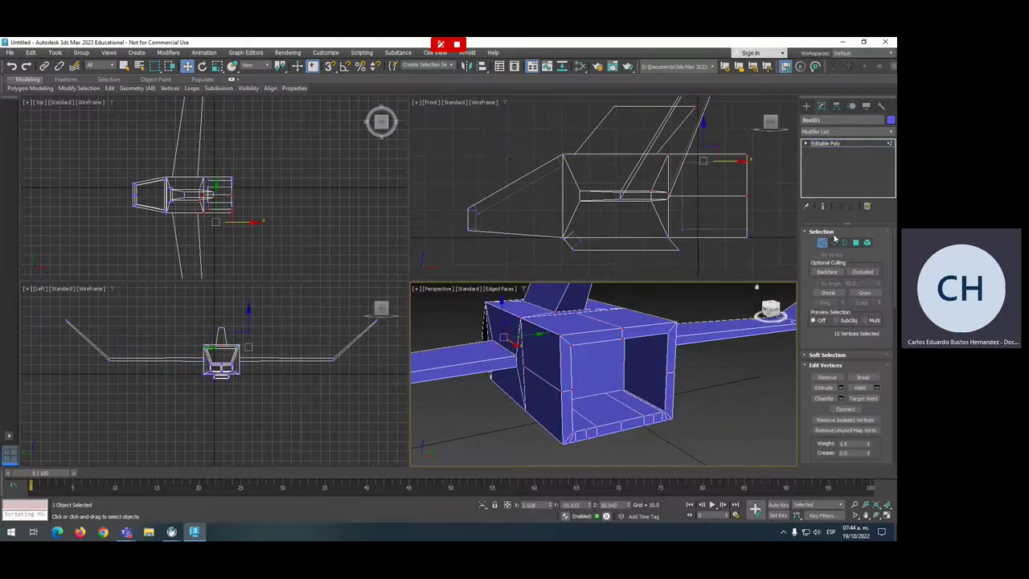
pyautogui.scroll(2, 671, 339)
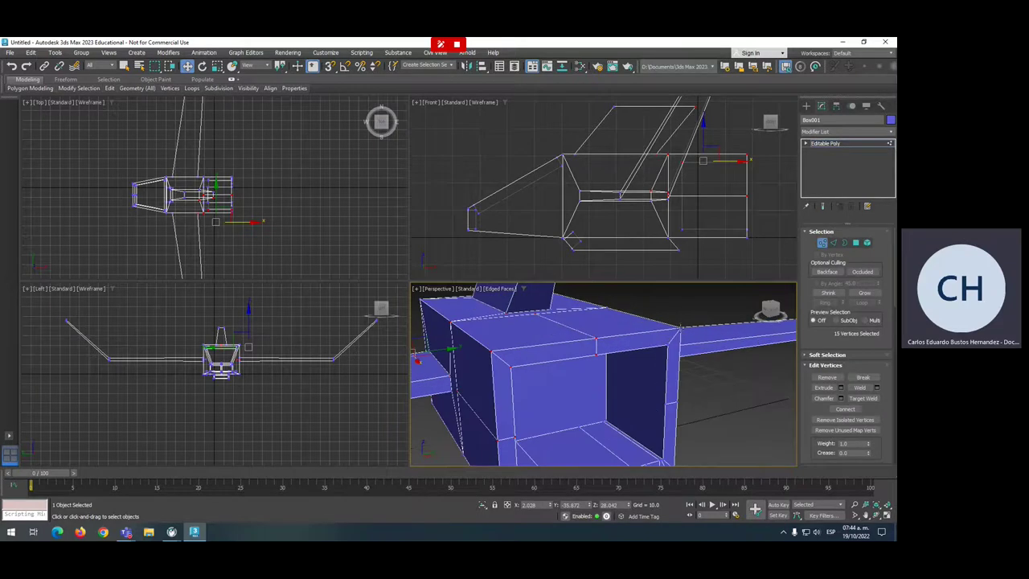
pyautogui.click(680, 326)
pyautogui.moveTo(688, 320); pyautogui.dragTo(671, 336)
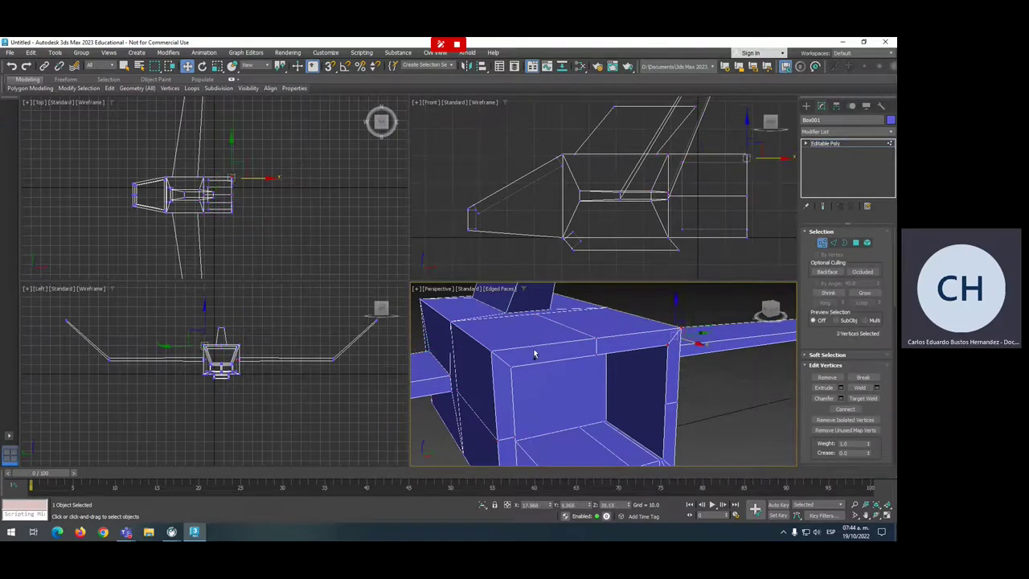
pyautogui.keyDown('ctrl'); pyautogui.click(491, 351); pyautogui.keyUp('ctrl')
pyautogui.keyDown('ctrl'); pyautogui.click(510, 367); pyautogui.keyUp('ctrl')
pyautogui.moveTo(531, 381)
pyautogui.keyDown('alt'); pyautogui.mouseDown(button='middle')
pyautogui.moveTo(542, 329)
pyautogui.moveTo(431, 287)
pyautogui.mouseUp(button='middle'); pyautogui.keyUp('alt')
pyautogui.scroll(4, 523, 414)
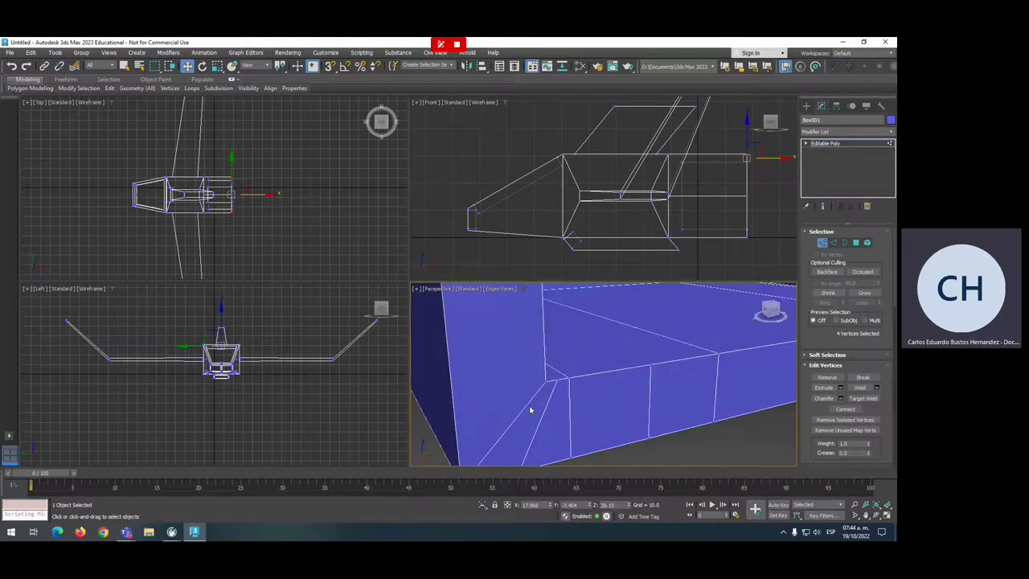
pyautogui.keyDown('ctrl'); pyautogui.click(546, 379); pyautogui.keyUp('ctrl')
pyautogui.moveTo(518, 427)
pyautogui.keyDown('alt'); pyautogui.mouseDown(button='middle')
pyautogui.moveTo(523, 404)
pyautogui.moveTo(482, 448)
pyautogui.mouseUp(button='middle'); pyautogui.keyUp('alt')
pyautogui.moveTo(648, 381)
pyautogui.keyDown('alt'); pyautogui.mouseDown(button='middle')
pyautogui.moveTo(558, 397)
pyautogui.moveTo(700, 379)
pyautogui.mouseUp(button='middle'); pyautogui.keyUp('alt')
pyautogui.keyDown('ctrl'); pyautogui.click(700, 380); pyautogui.keyUp('ctrl')
pyautogui.keyDown('ctrl'); pyautogui.click(711, 371); pyautogui.keyUp('ctrl')
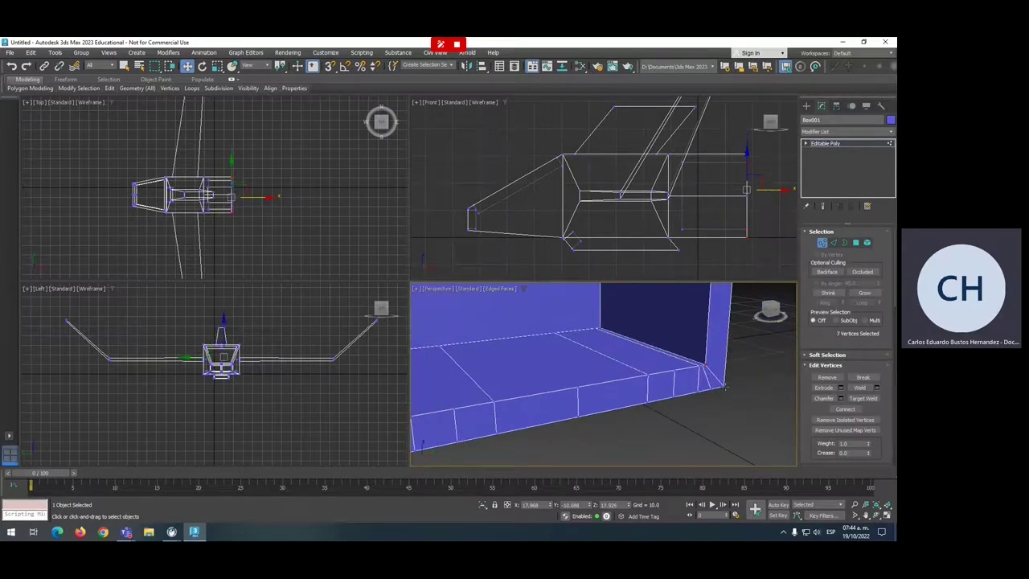
pyautogui.keyDown('ctrl'); pyautogui.click(726, 387); pyautogui.keyUp('ctrl')
pyautogui.keyDown('alt'); pyautogui.moveTo(726, 387); pyautogui.dragTo(639, 414, button='middle'); pyautogui.keyUp('alt')
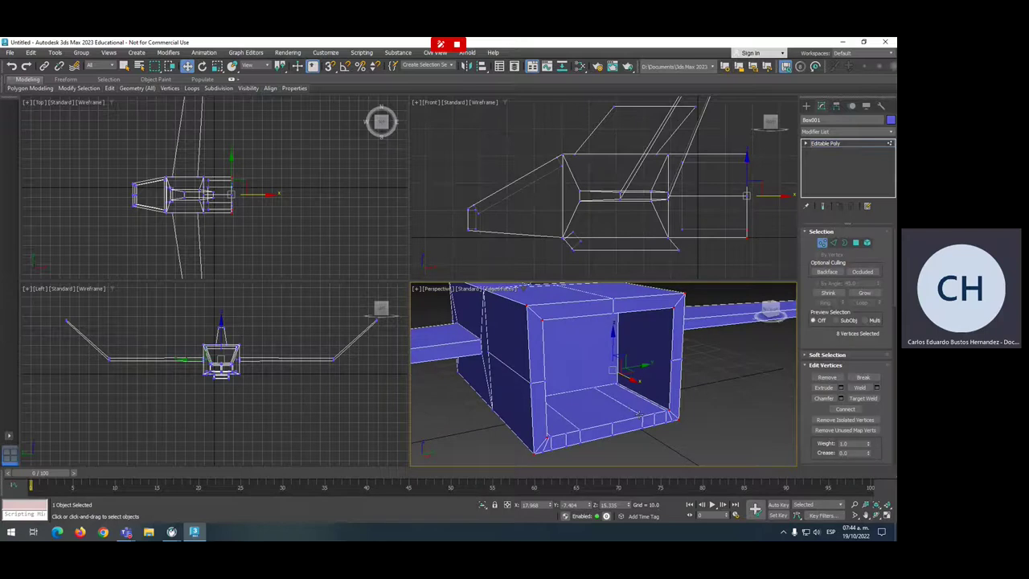
# - Scale the corner vertices to 90% for a bevelled profile, then zoom out to the whole plane
pyautogui.rightClick(595, 362)
pyautogui.click(631, 378)
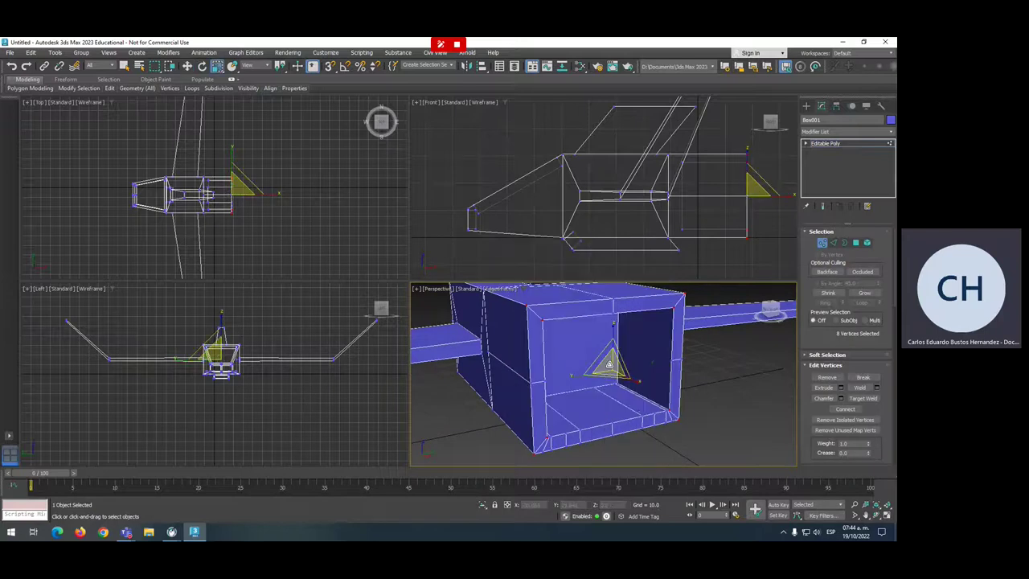
pyautogui.moveTo(609, 366)
pyautogui.mouseDown()
pyautogui.moveTo(609, 375)
pyautogui.moveTo(615, 362)
pyautogui.mouseUp()
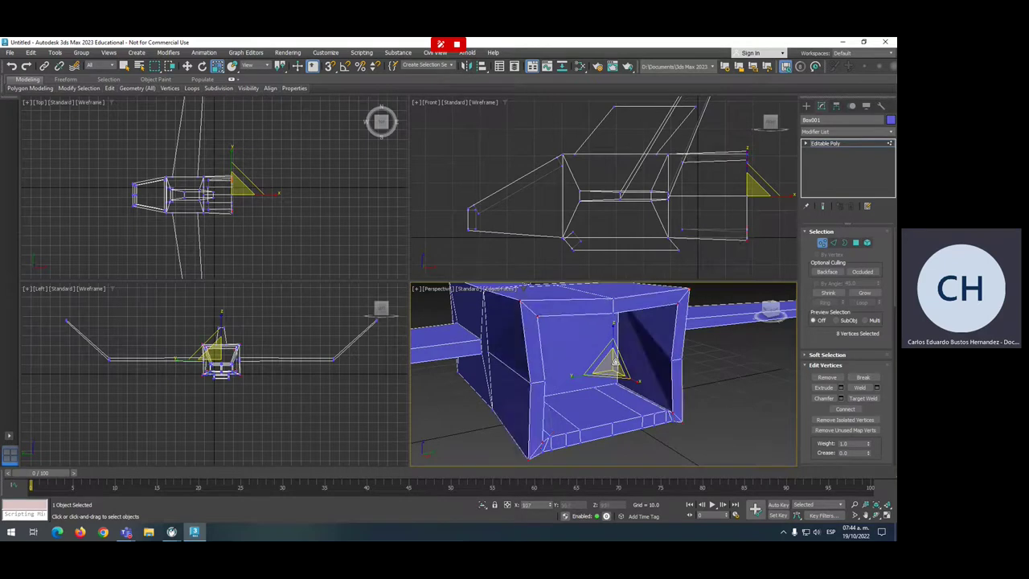
pyautogui.moveTo(615, 362)
pyautogui.keyDown('alt'); pyautogui.mouseDown(button='middle')
pyautogui.moveTo(612, 319)
pyautogui.moveTo(602, 373)
pyautogui.moveTo(611, 378)
pyautogui.mouseUp(button='middle'); pyautogui.keyUp('alt')
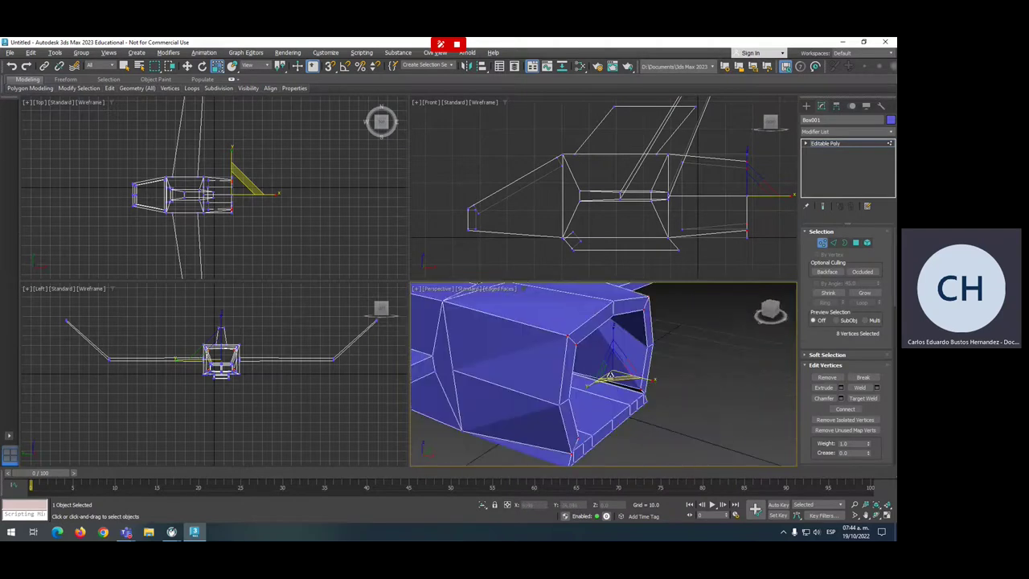
pyautogui.scroll(-5, 611, 378)
pyautogui.keyDown('alt'); pyautogui.moveTo(582, 377); pyautogui.dragTo(632, 367, button='middle'); pyautogui.keyUp('alt')
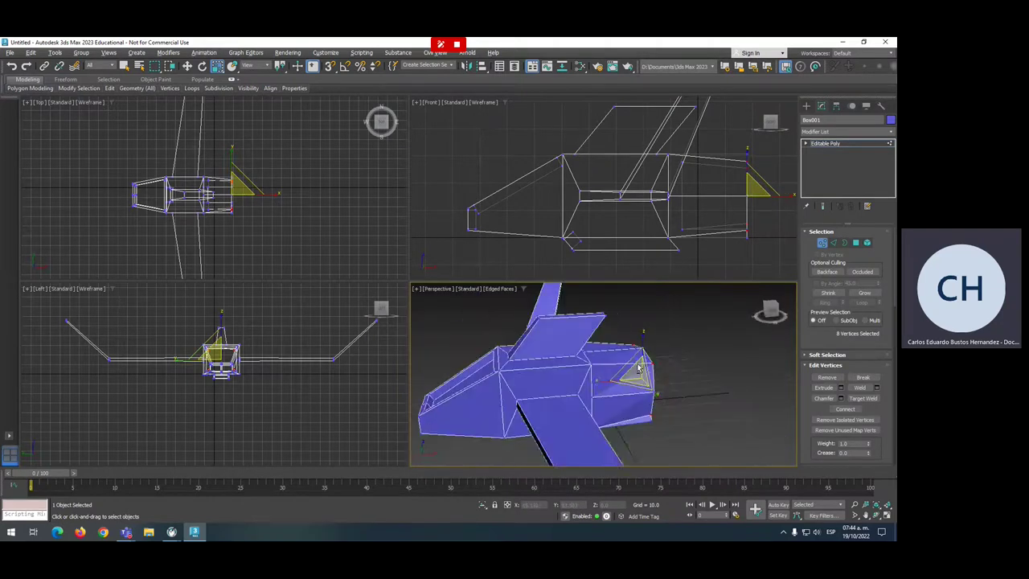
pyautogui.scroll(-4, 631, 367)
pyautogui.scroll(2, 632, 367)
pyautogui.scroll(2, 632, 367)
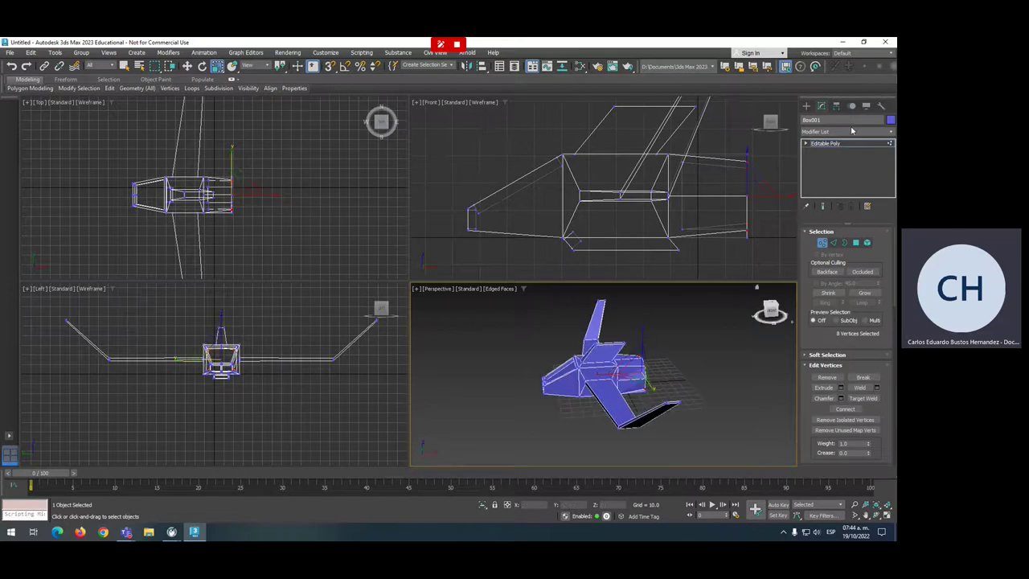
# - Add a MeshSmooth modifier to Box001 from the Modifier List
pyautogui.click(891, 133)
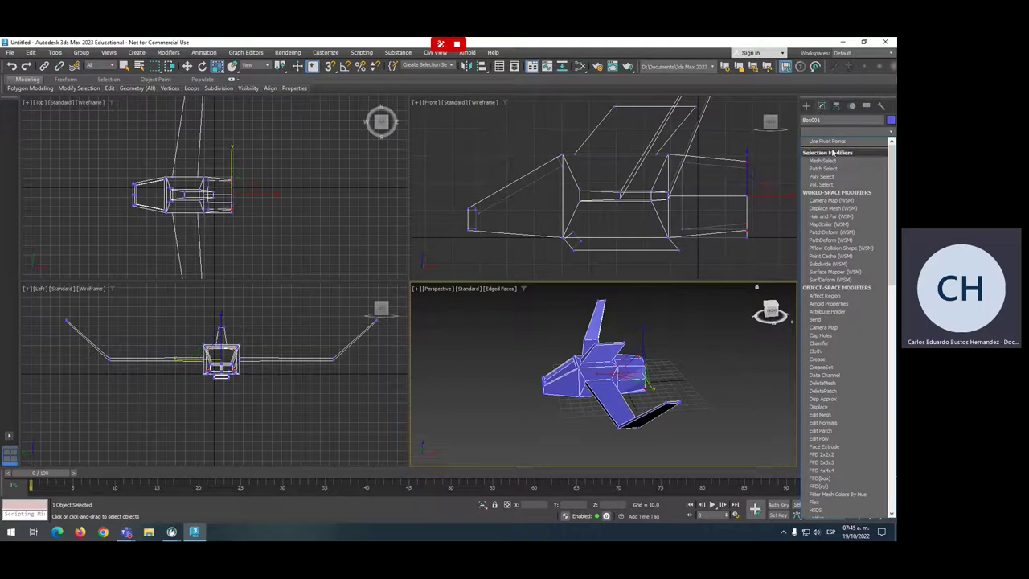
pyautogui.scroll(-4, 832, 151)
pyautogui.scroll(-4, 832, 151)
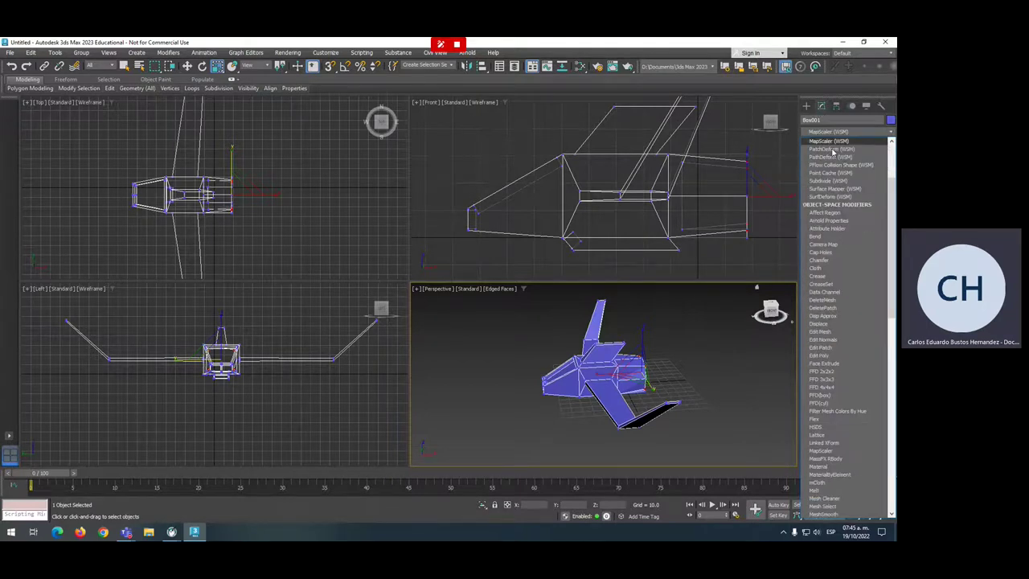
pyautogui.scroll(-5, 832, 152)
pyautogui.scroll(-4, 832, 152)
pyautogui.scroll(-1, 832, 151)
pyautogui.scroll(-2, 832, 152)
pyautogui.scroll(-2, 832, 151)
pyautogui.scroll(-1, 832, 151)
pyautogui.scroll(-1, 832, 151)
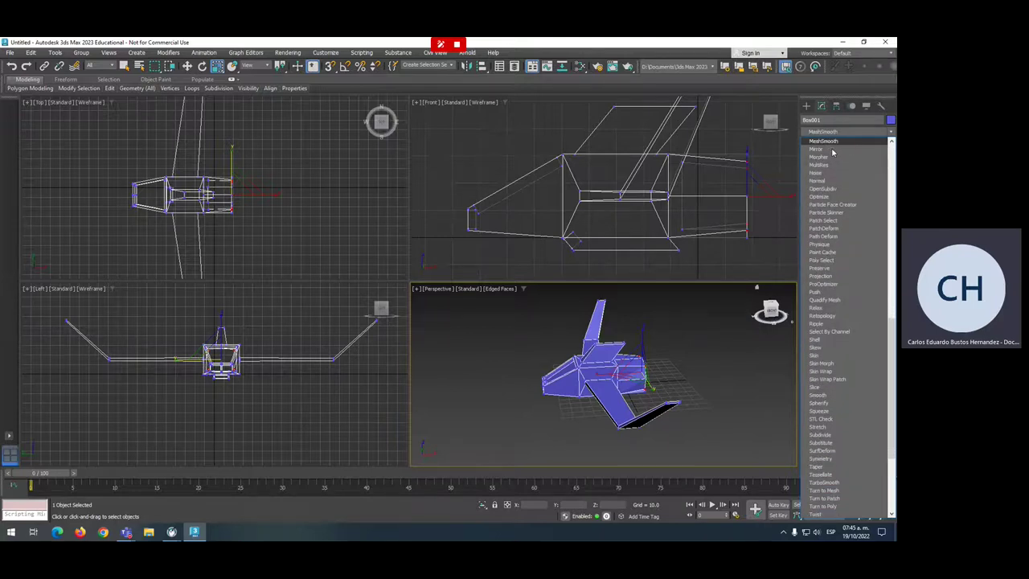
pyautogui.click(828, 142)
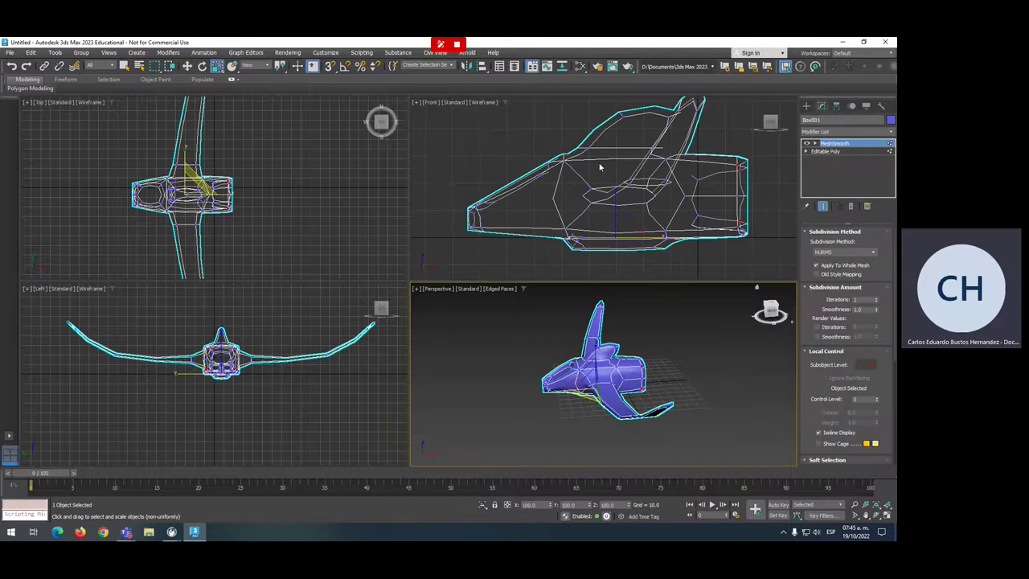
# - Orbit and zoom around the smoothed aircraft to inspect it from front, top and behind
pyautogui.click(770, 310)
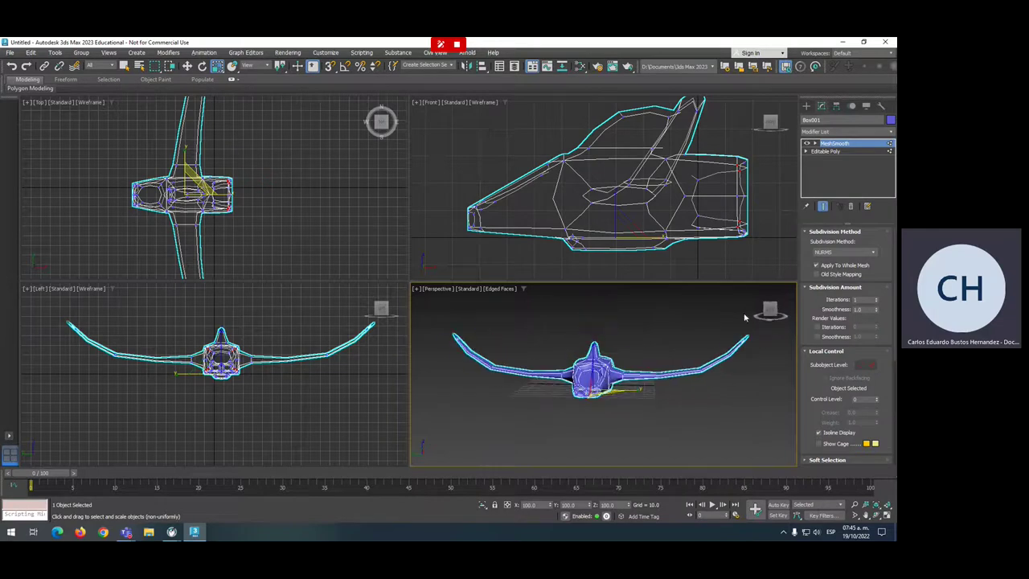
pyautogui.moveTo(654, 354)
pyautogui.keyDown('alt'); pyautogui.mouseDown(button='middle')
pyautogui.moveTo(581, 345)
pyautogui.moveTo(619, 333)
pyautogui.moveTo(636, 342)
pyautogui.moveTo(604, 312)
pyautogui.moveTo(627, 344)
pyautogui.moveTo(667, 345)
pyautogui.moveTo(571, 330)
pyautogui.moveTo(615, 341)
pyautogui.mouseUp(button='middle'); pyautogui.keyUp('alt')
pyautogui.scroll(5, 615, 354)
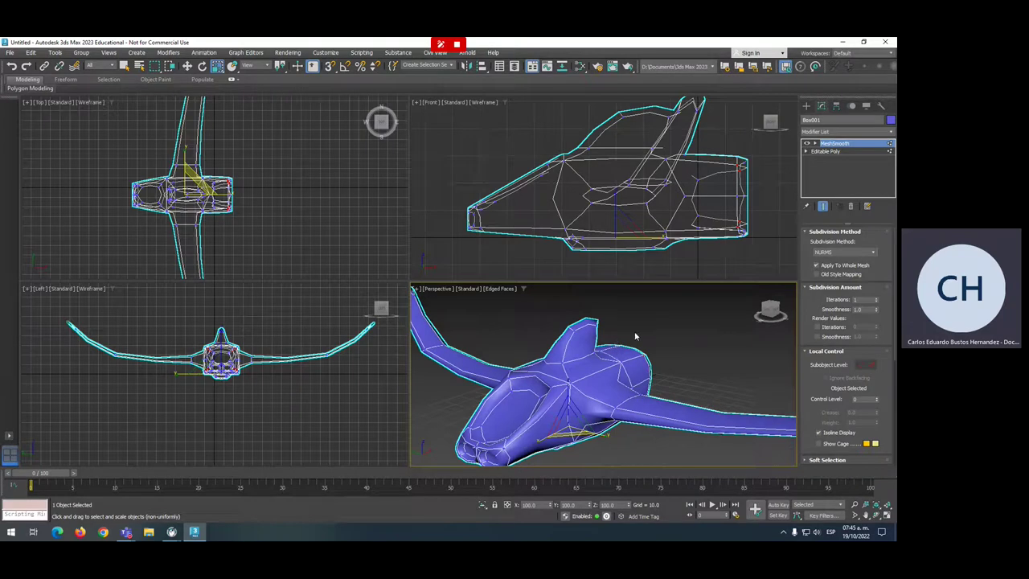
pyautogui.press('z')
pyautogui.hotkey('shift', 'z')
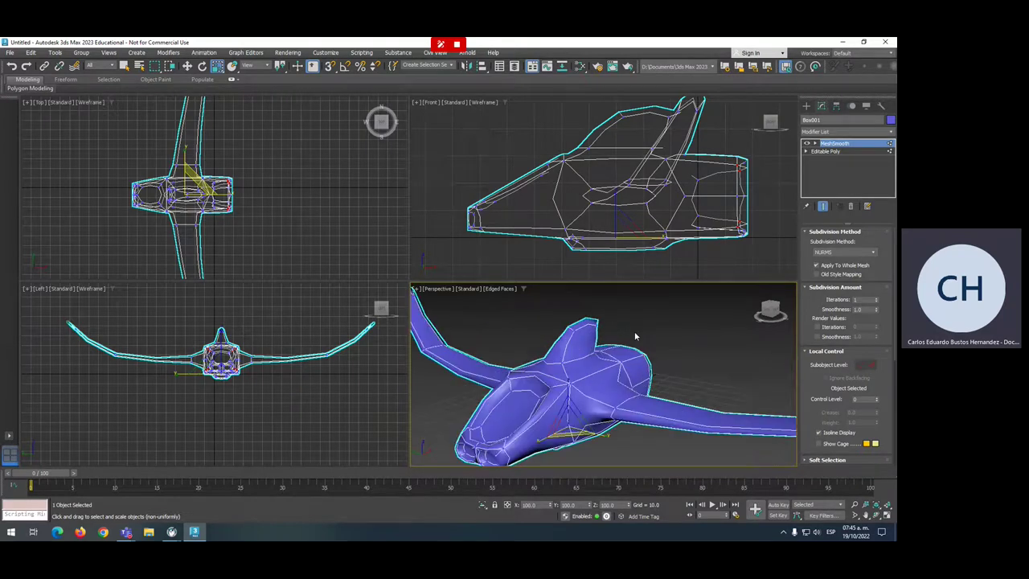
pyautogui.moveTo(636, 336)
pyautogui.keyDown('alt'); pyautogui.mouseDown(button='middle')
pyautogui.moveTo(683, 352)
pyautogui.moveTo(641, 324)
pyautogui.moveTo(663, 294)
pyautogui.moveTo(651, 217)
pyautogui.moveTo(647, 317)
pyautogui.moveTo(631, 351)
pyautogui.moveTo(643, 348)
pyautogui.mouseUp(button='middle'); pyautogui.keyUp('alt')
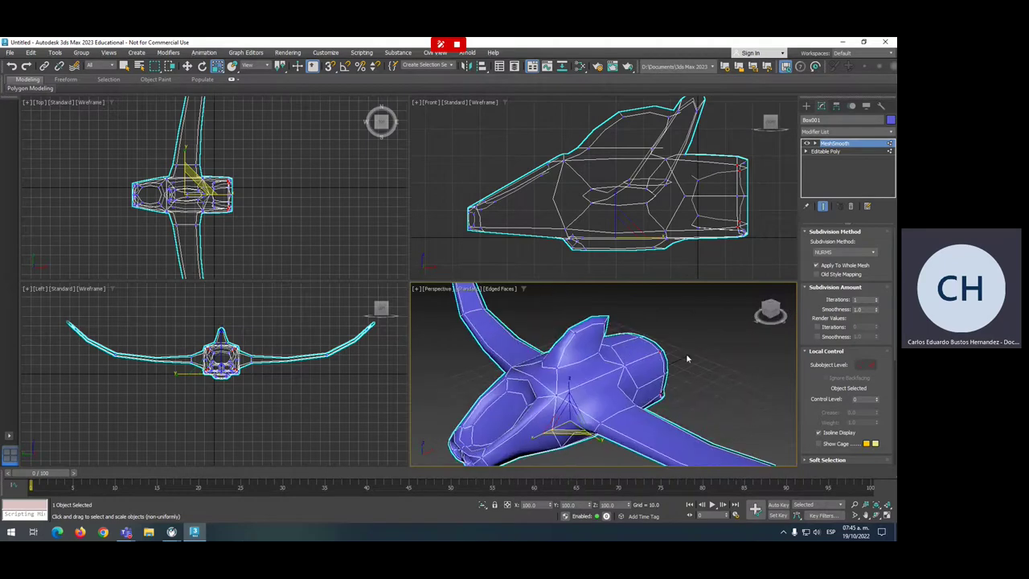
# - Set MeshSmooth to Classic, 4 iterations, strength about 0.03, then deselect and render the perspective view
pyautogui.click(832, 254)
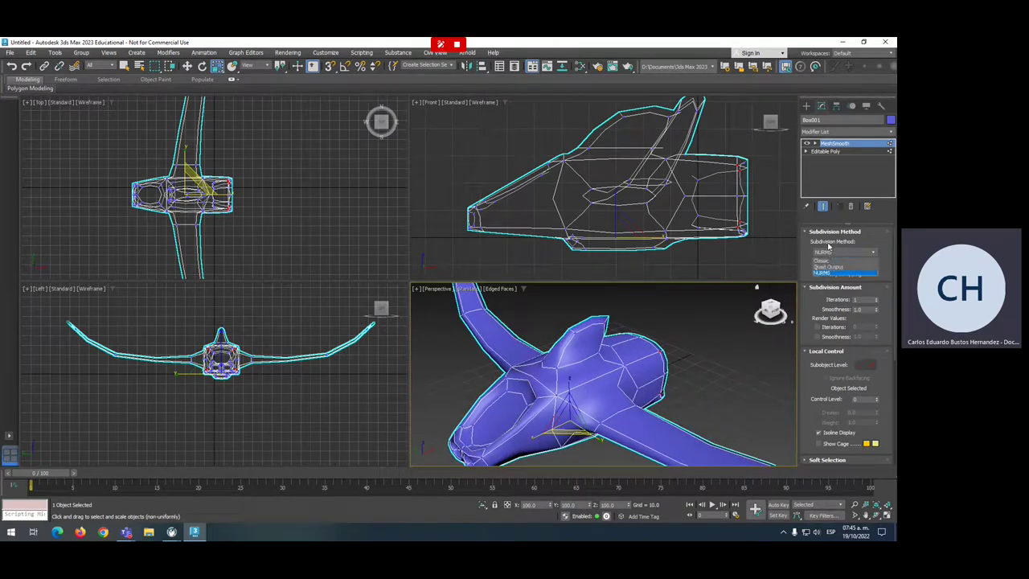
pyautogui.click(822, 261)
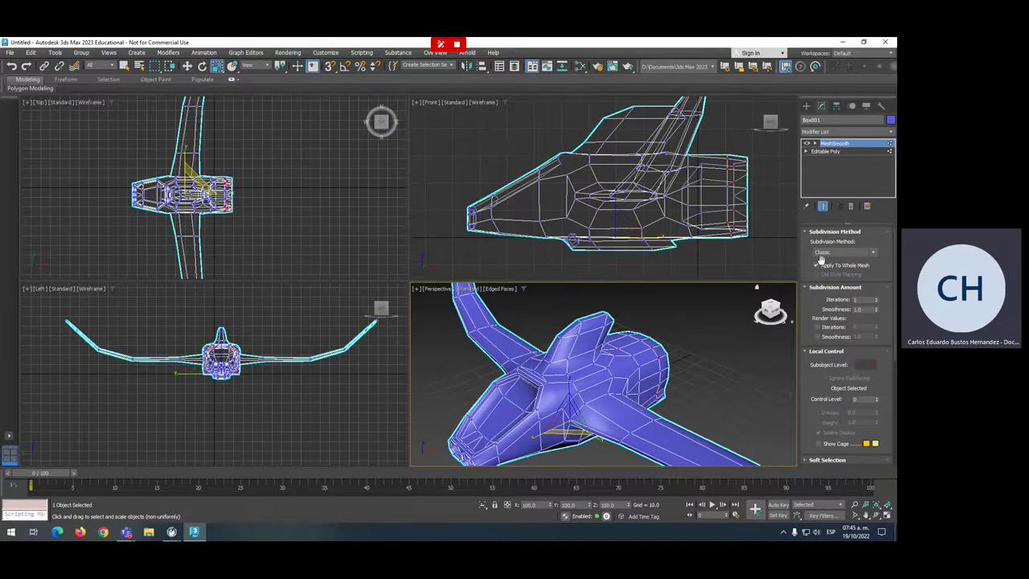
pyautogui.click(877, 298)
pyautogui.click(877, 299)
pyautogui.click(877, 299)
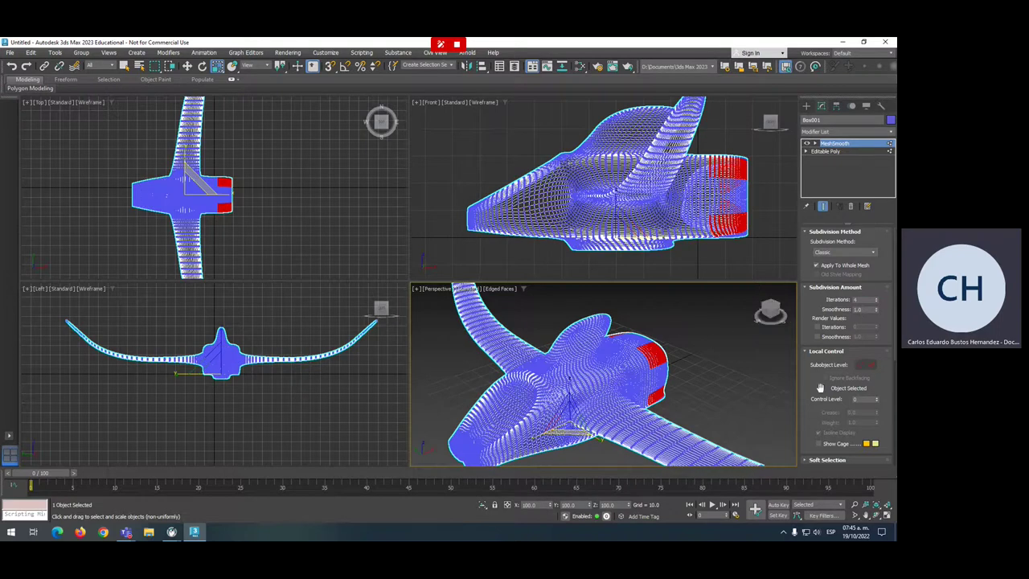
pyautogui.moveTo(895, 352); pyautogui.dragTo(895, 418)
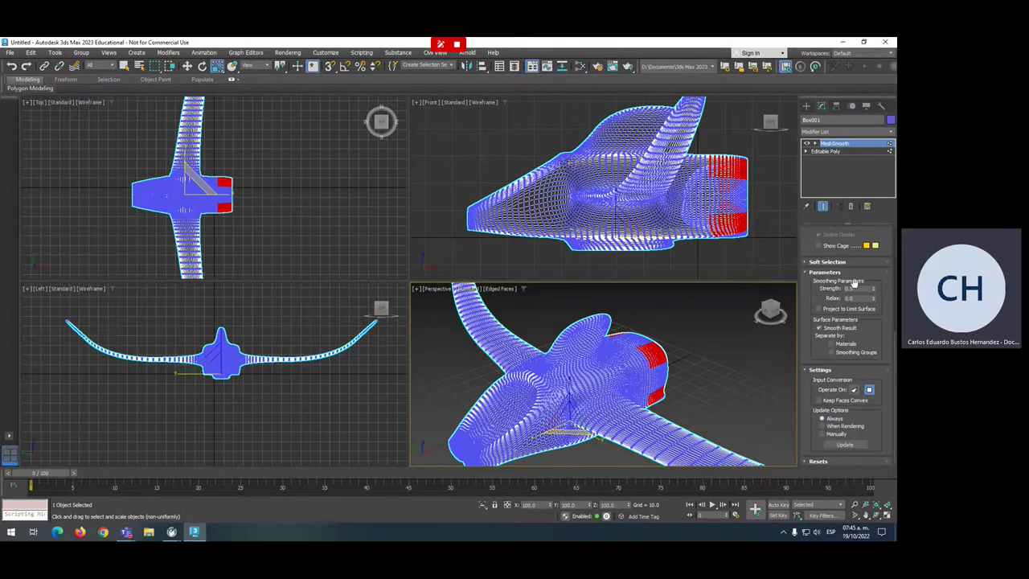
pyautogui.moveTo(874, 289); pyautogui.dragTo(881, 321)
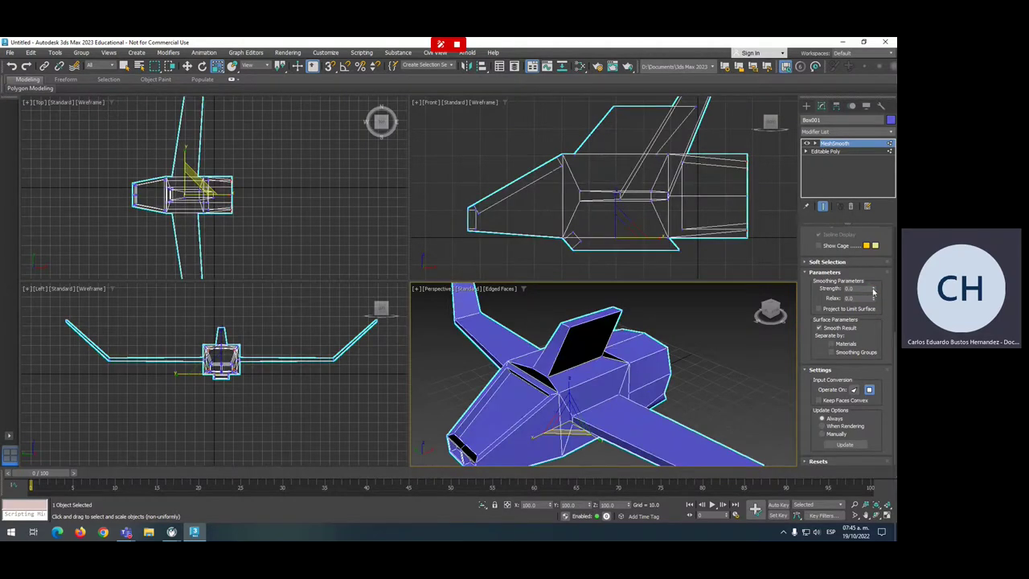
pyautogui.click(875, 289)
pyautogui.click(874, 288)
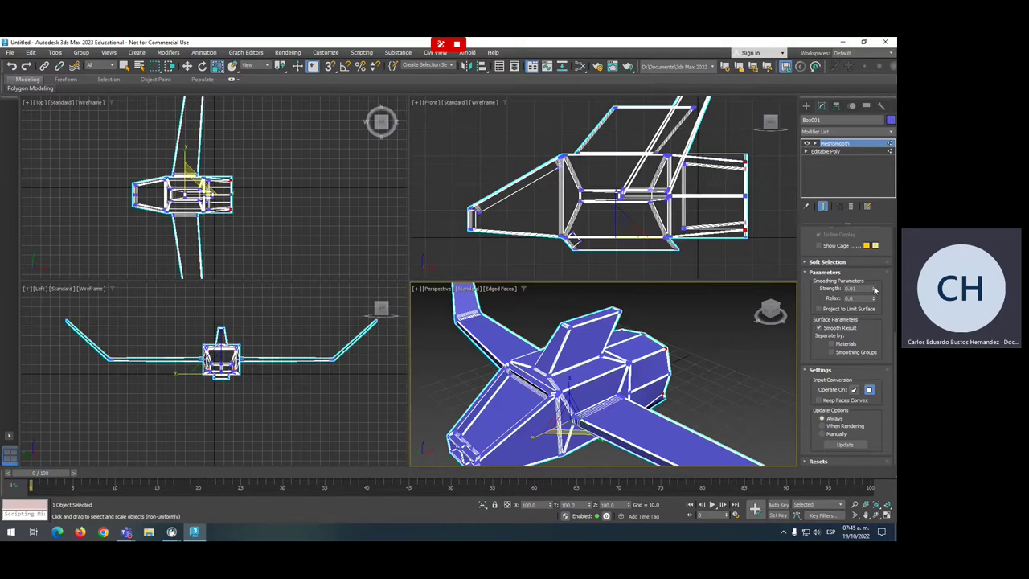
pyautogui.click(875, 289)
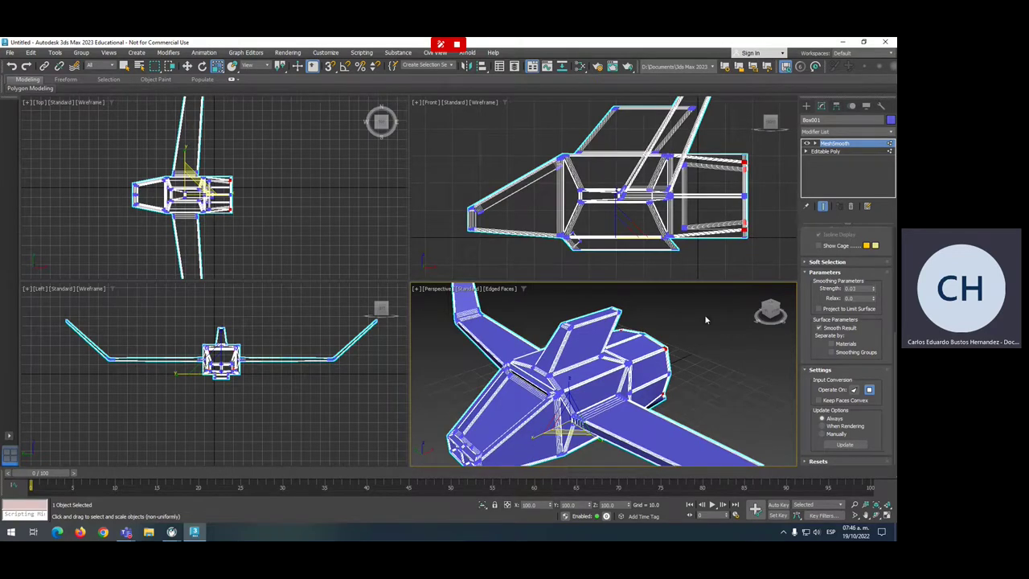
pyautogui.click(705, 314)
pyautogui.hotkey('shift', 'q')
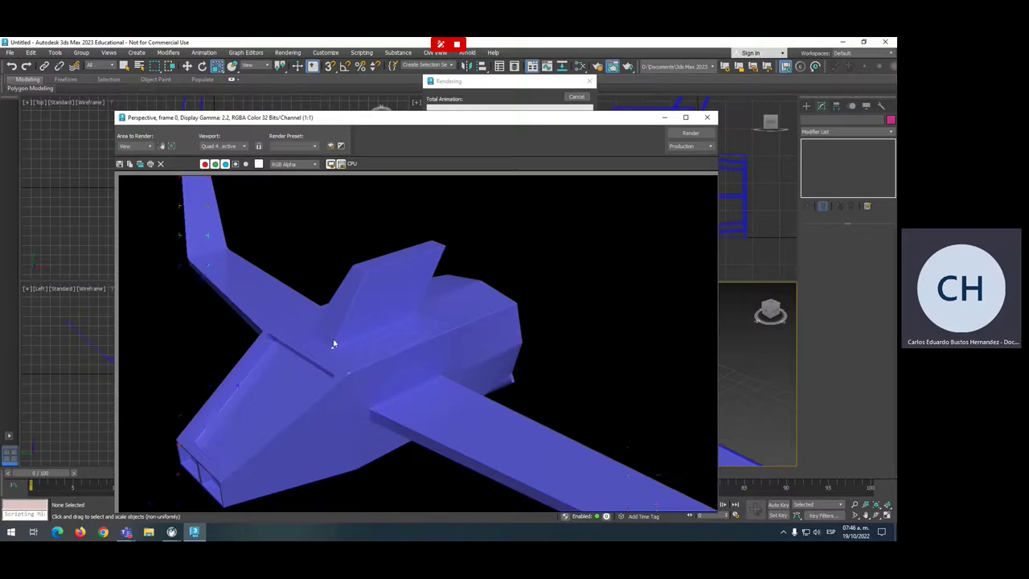
# - Close the finished blue airplane render and orbit the Perspective view to a new angle
pyautogui.click(707, 118)
pyautogui.scroll(-5, 561, 348)
pyautogui.scroll(3, 561, 347)
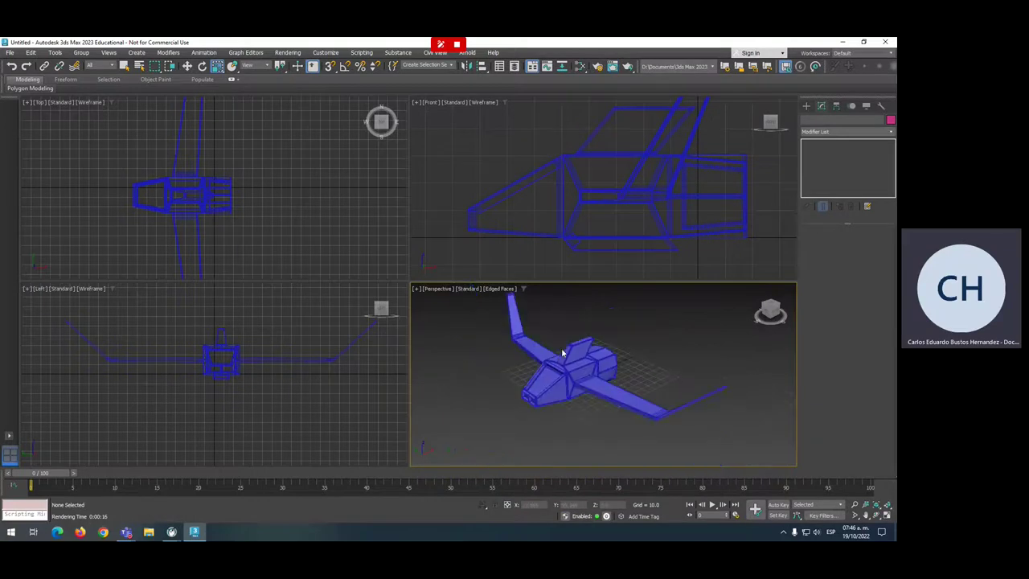
pyautogui.keyDown('alt'); pyautogui.moveTo(561, 347); pyautogui.dragTo(515, 354, button='middle'); pyautogui.keyUp('alt')
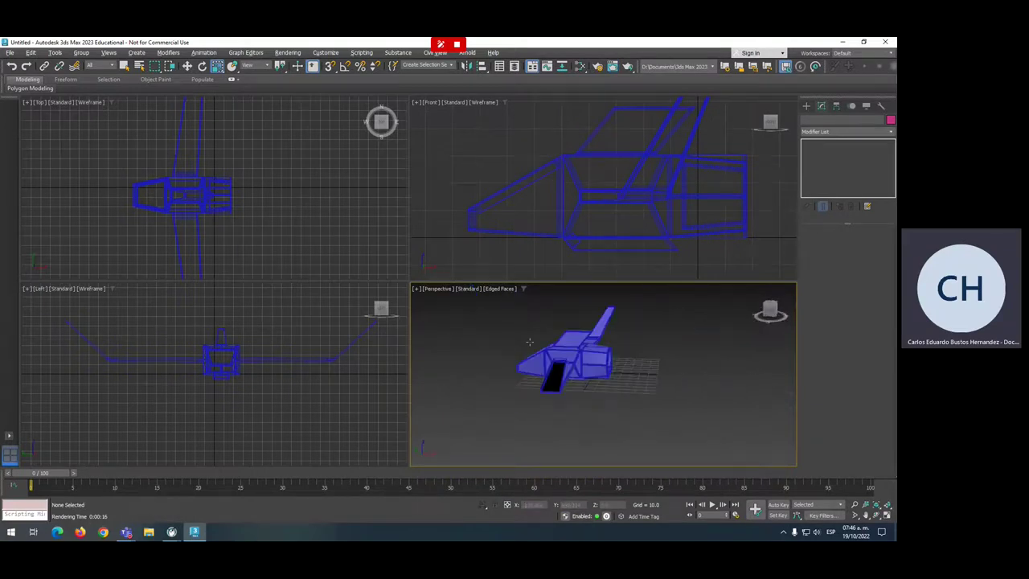
# - Create an Atmospheric Apparatus SphereGizmo, radius about 36.4, at the airplane's centre in the Left viewport
pyautogui.click(806, 105)
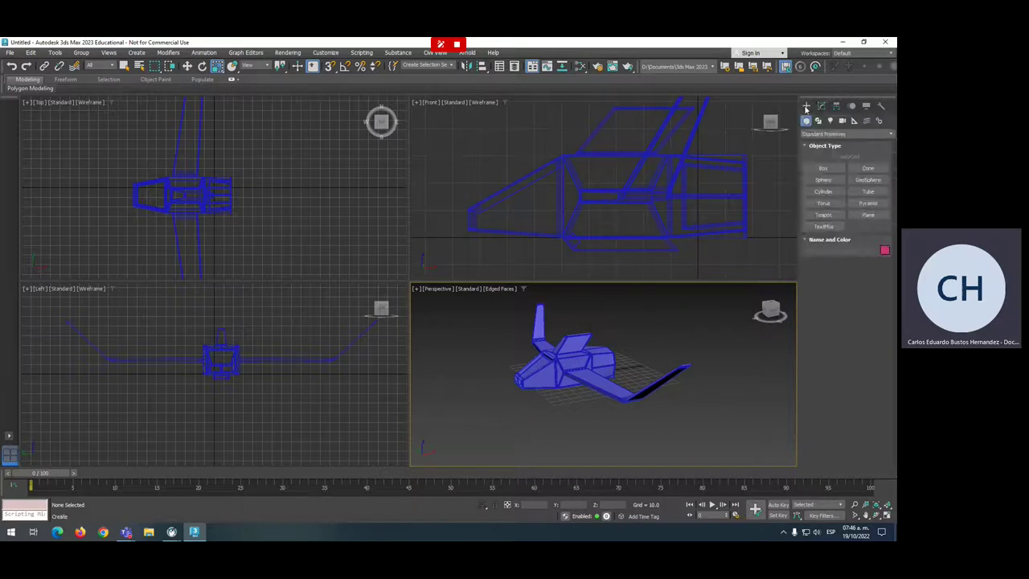
pyautogui.click(854, 121)
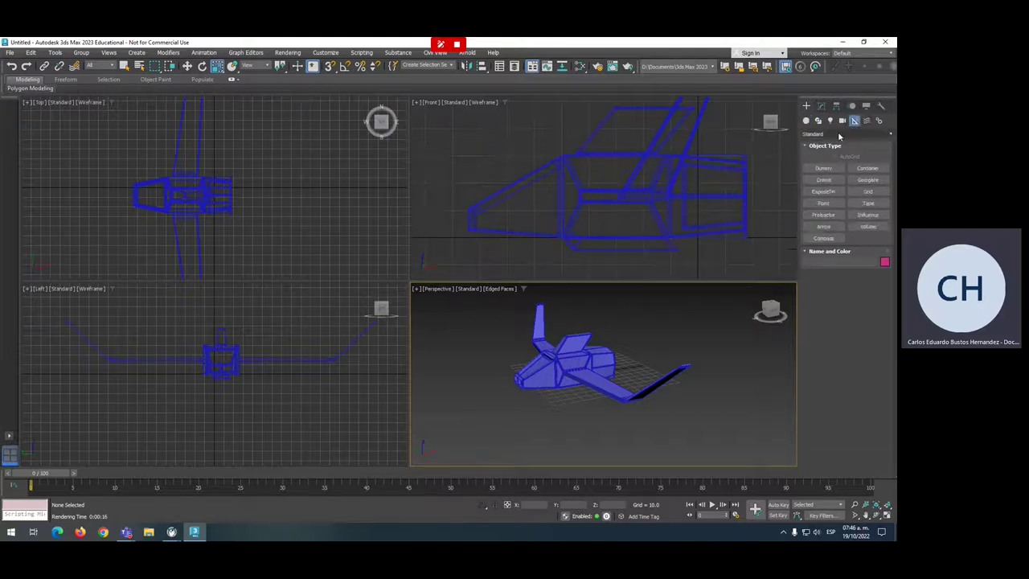
pyautogui.click(839, 134)
pyautogui.click(826, 153)
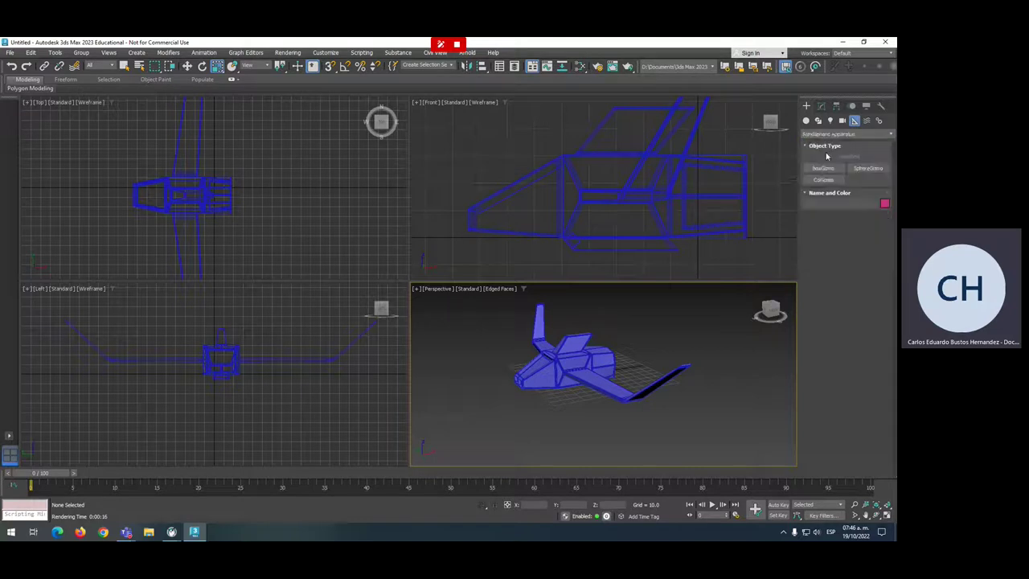
pyautogui.click(867, 168)
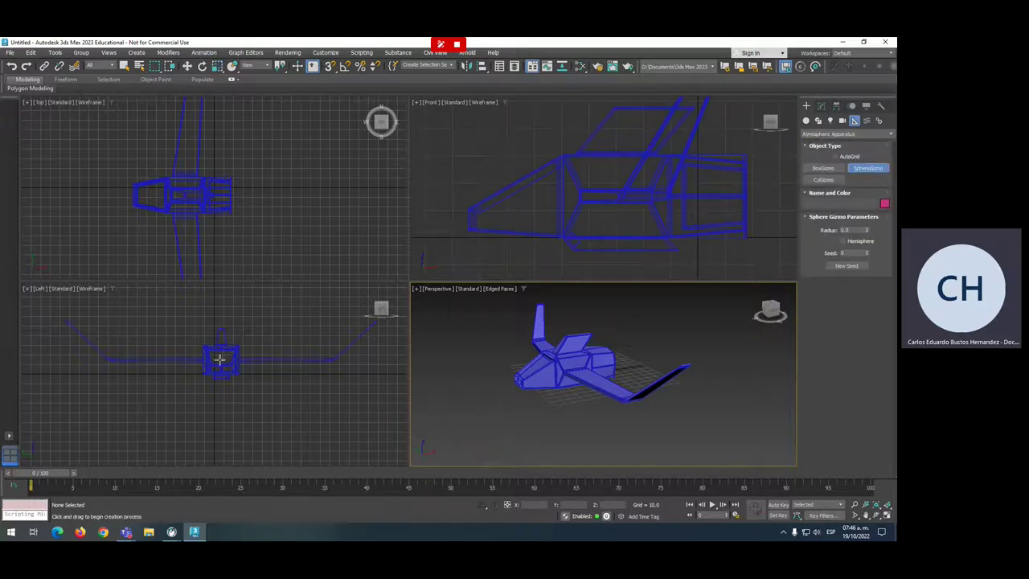
pyautogui.moveTo(218, 359); pyautogui.dragTo(240, 381)
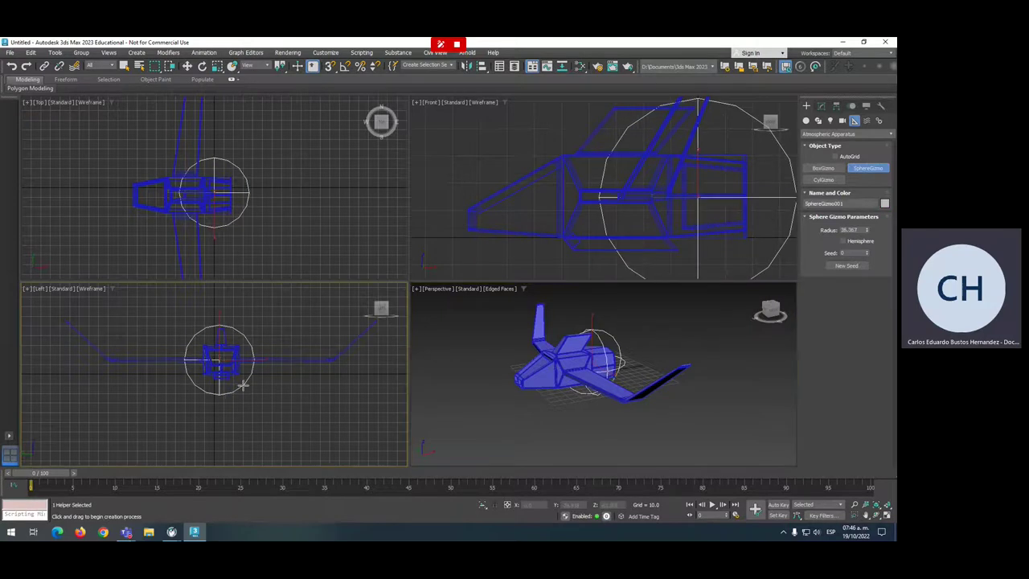
# - Make SphereGizmo001 a hemisphere and rotate it 90 degrees with angle snap on
pyautogui.click(822, 106)
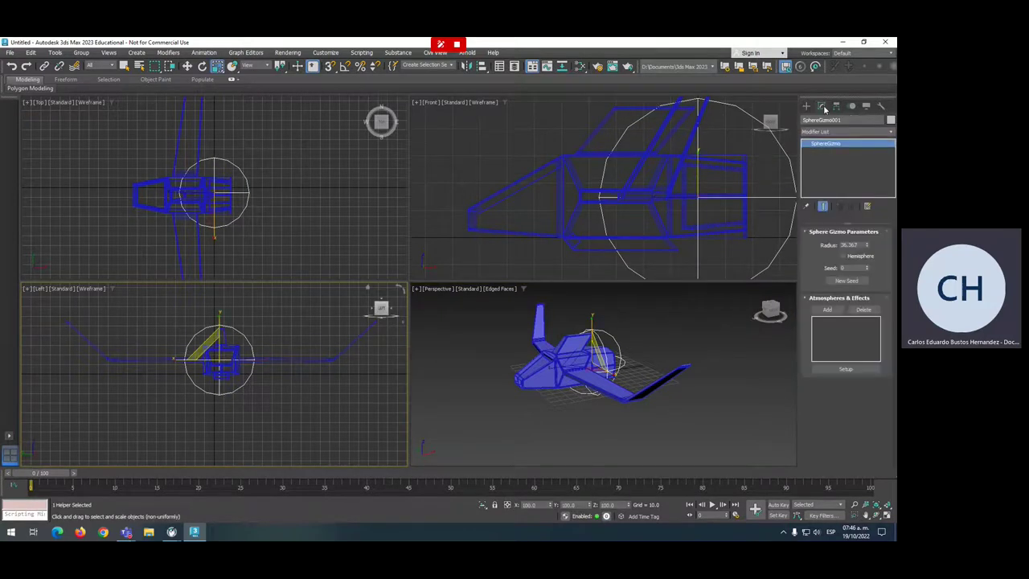
pyautogui.click(842, 256)
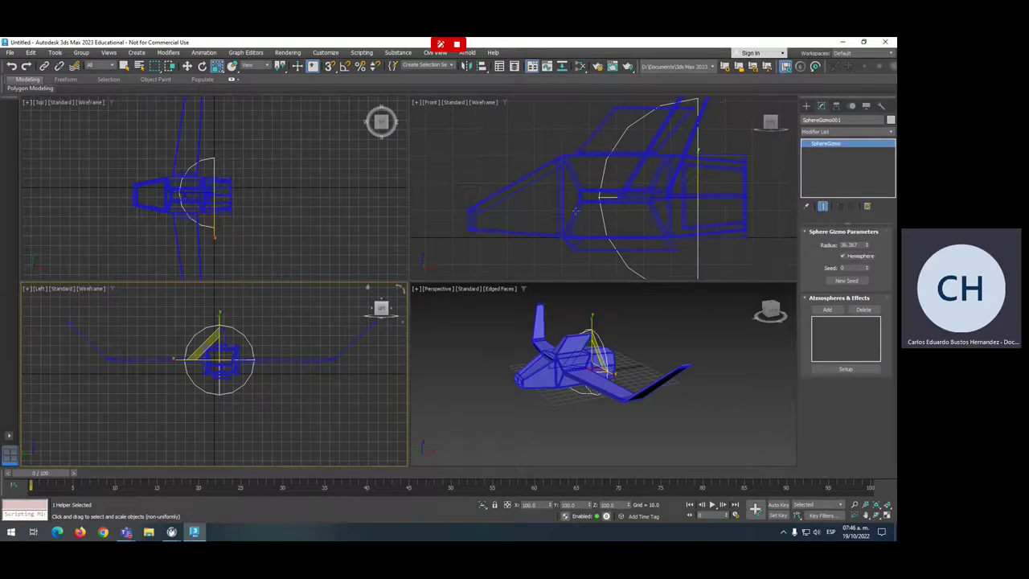
pyautogui.scroll(-3, 548, 198)
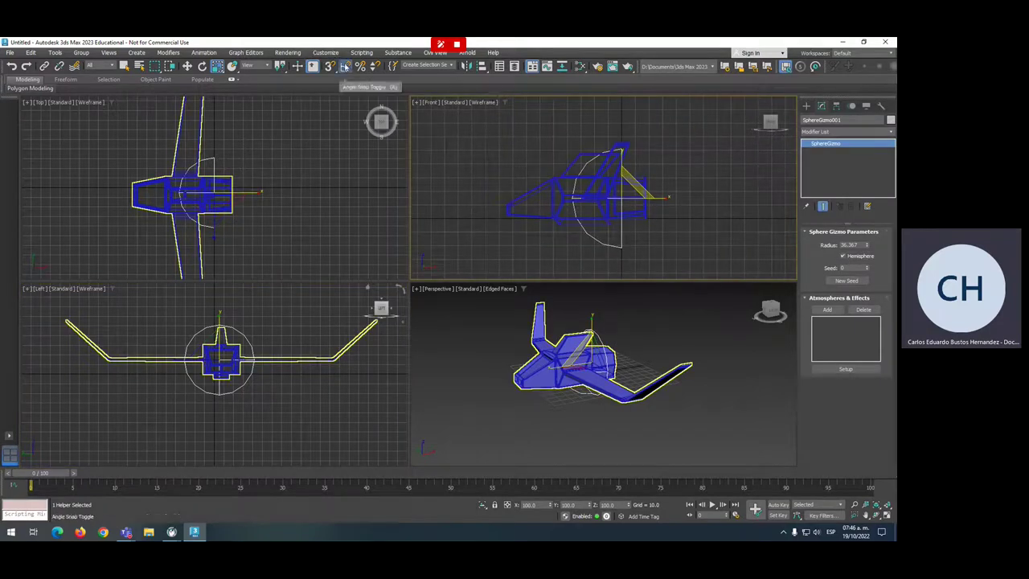
pyautogui.click(355, 73)
pyautogui.rightClick(576, 197)
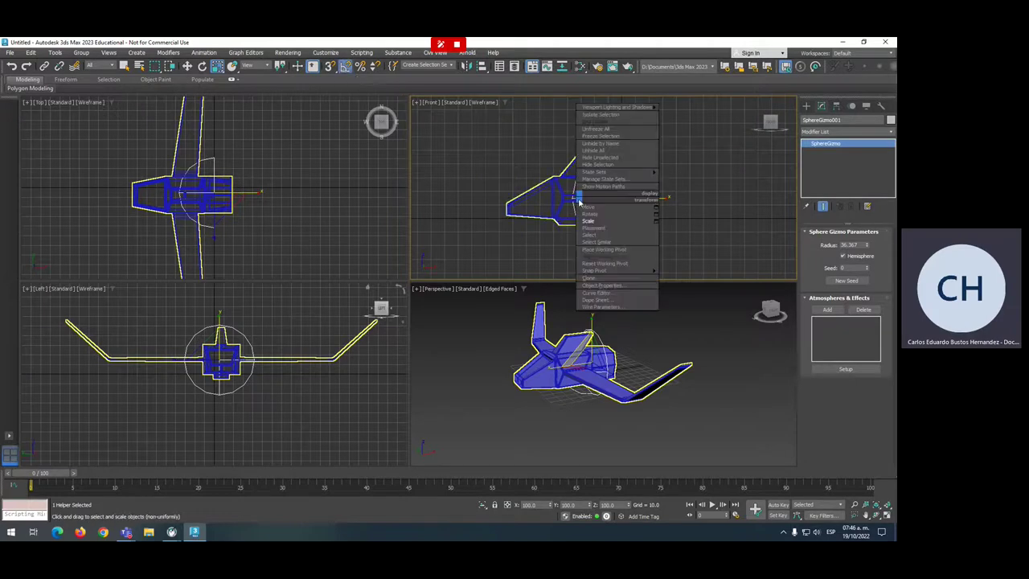
pyautogui.click(587, 207)
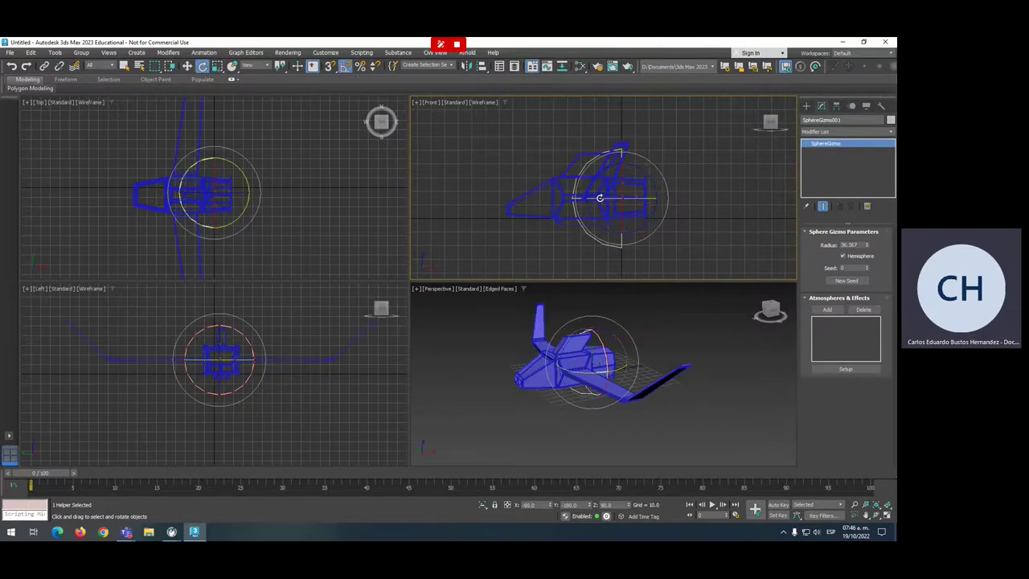
pyautogui.moveTo(601, 197); pyautogui.dragTo(682, 195)
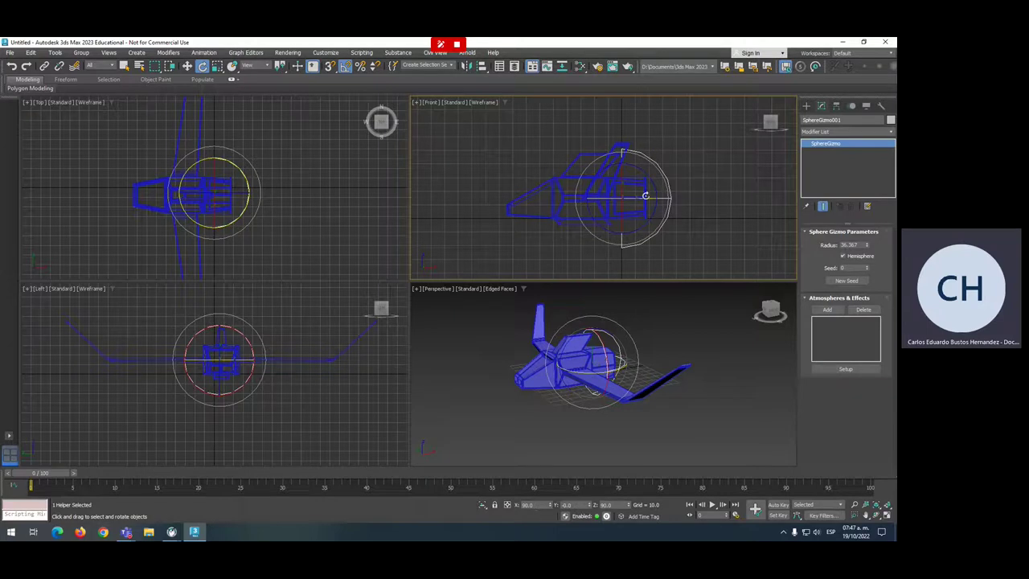
# - Undo the rotation and non-uniformly scale the gizmo narrower and longer along X
pyautogui.hotkey('ctrl', 'z')
pyautogui.press('r')
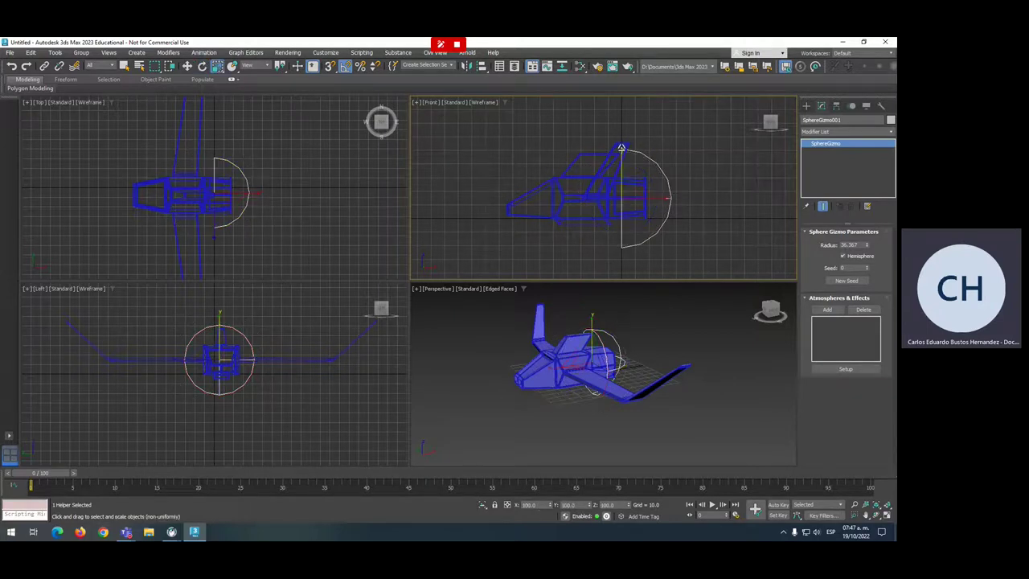
pyautogui.hotkey('ctrl', 'z')
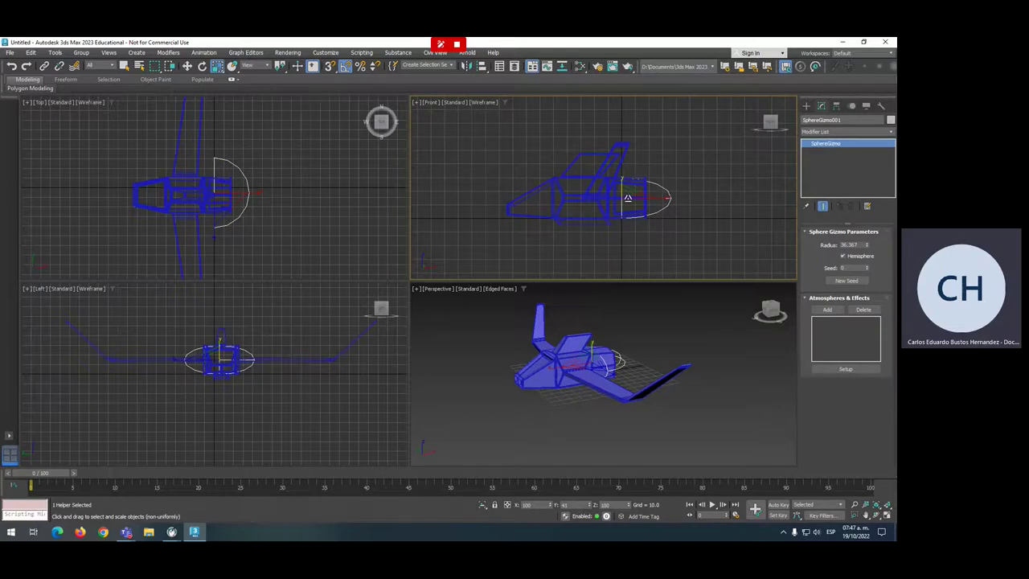
pyautogui.press('r')
pyautogui.moveTo(211, 203); pyautogui.dragTo(210, 190)
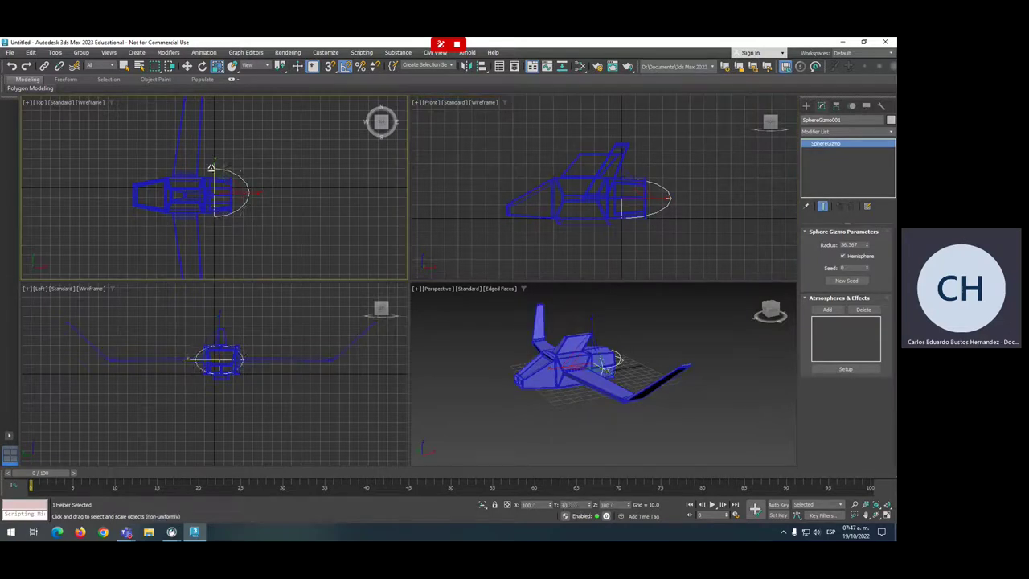
pyautogui.moveTo(259, 193); pyautogui.dragTo(323, 196)
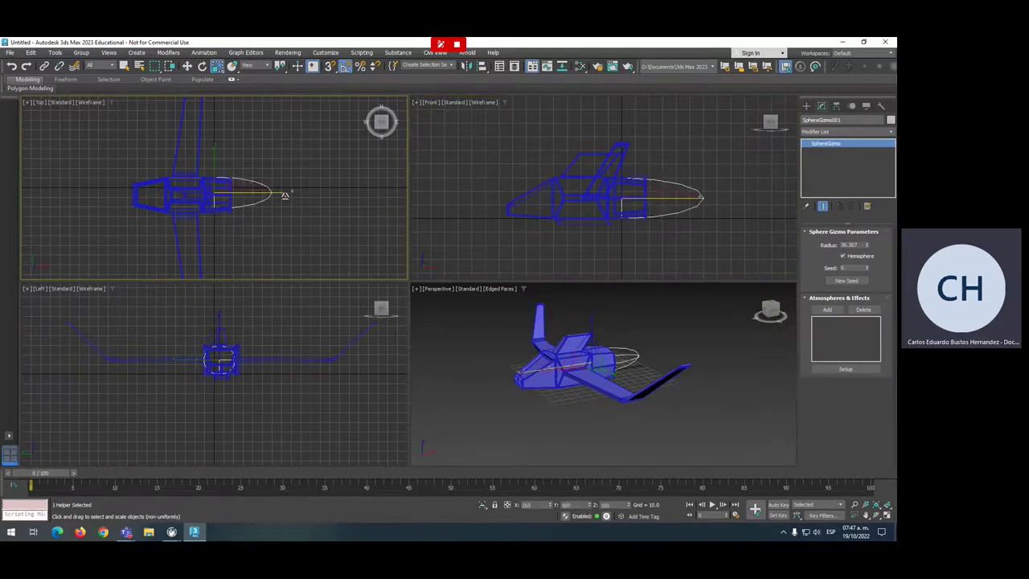
# - Move the stretched gizmo behind the airplane's tail, then select Box001
pyautogui.moveTo(597, 230); pyautogui.dragTo(608, 223, button='middle')
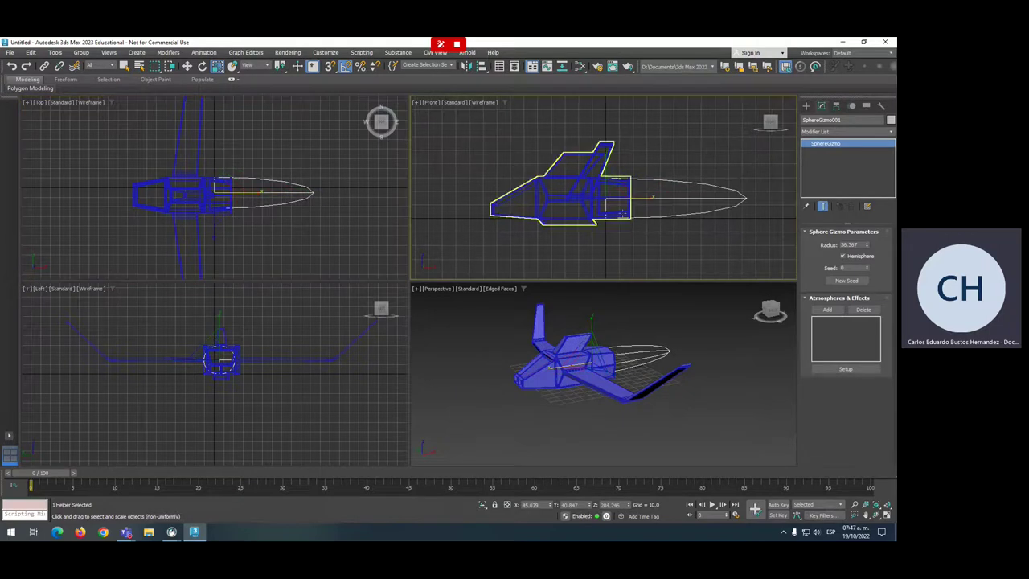
pyautogui.rightClick(639, 213)
pyautogui.click(650, 220)
pyautogui.moveTo(636, 199); pyautogui.dragTo(660, 198)
pyautogui.click(618, 206)
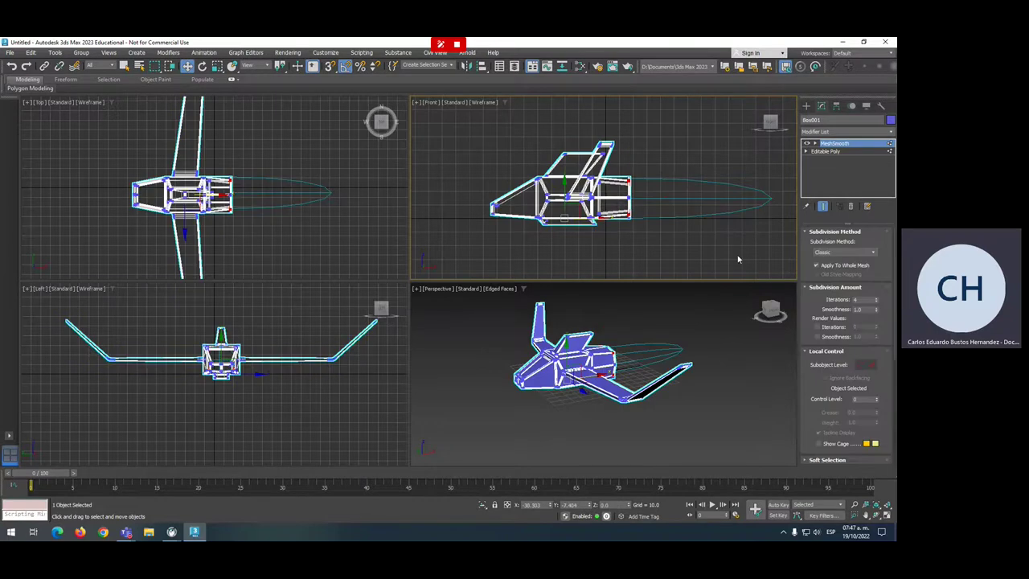
pyautogui.press('1')
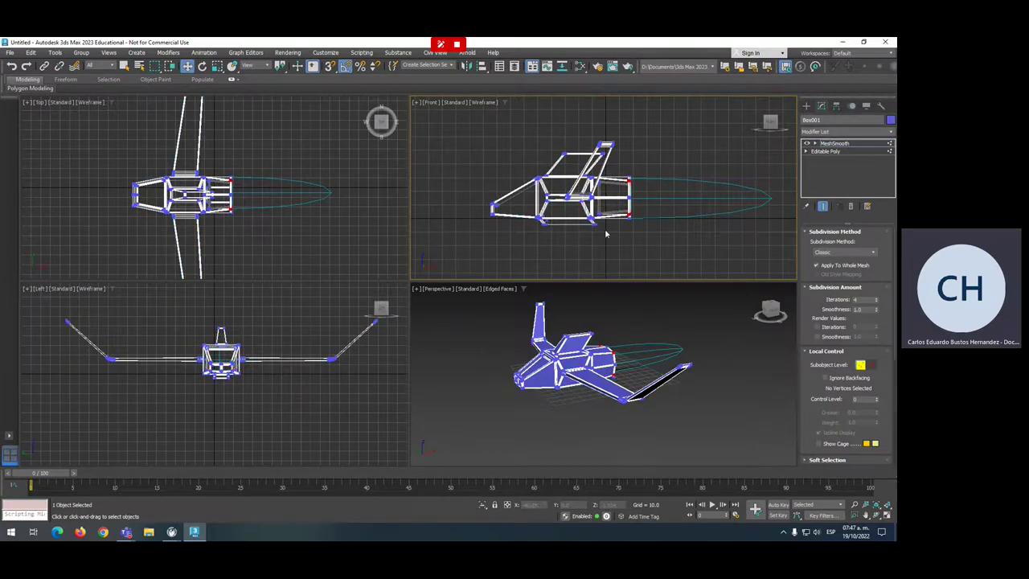
pyautogui.click(828, 151)
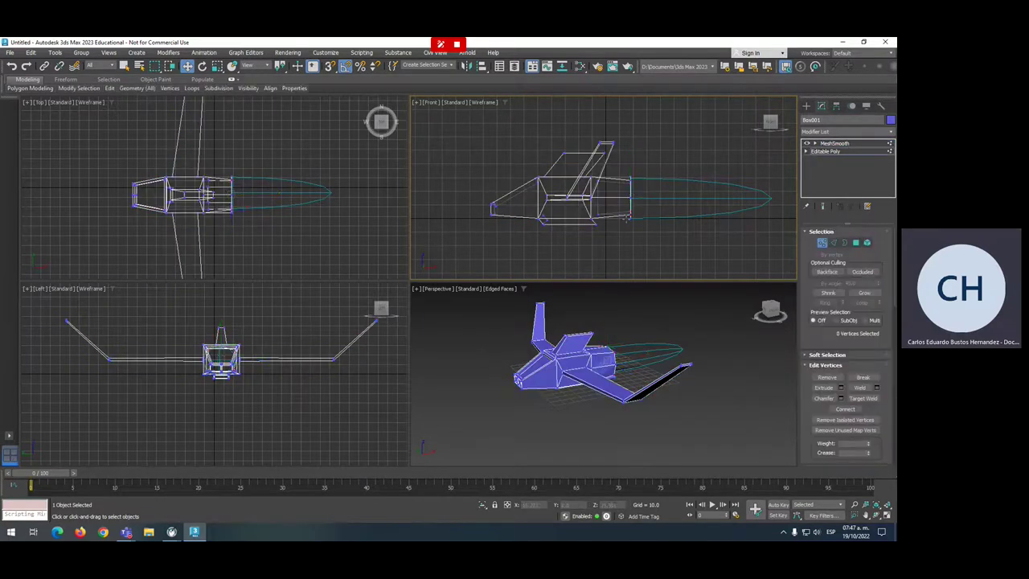
pyautogui.click(807, 151)
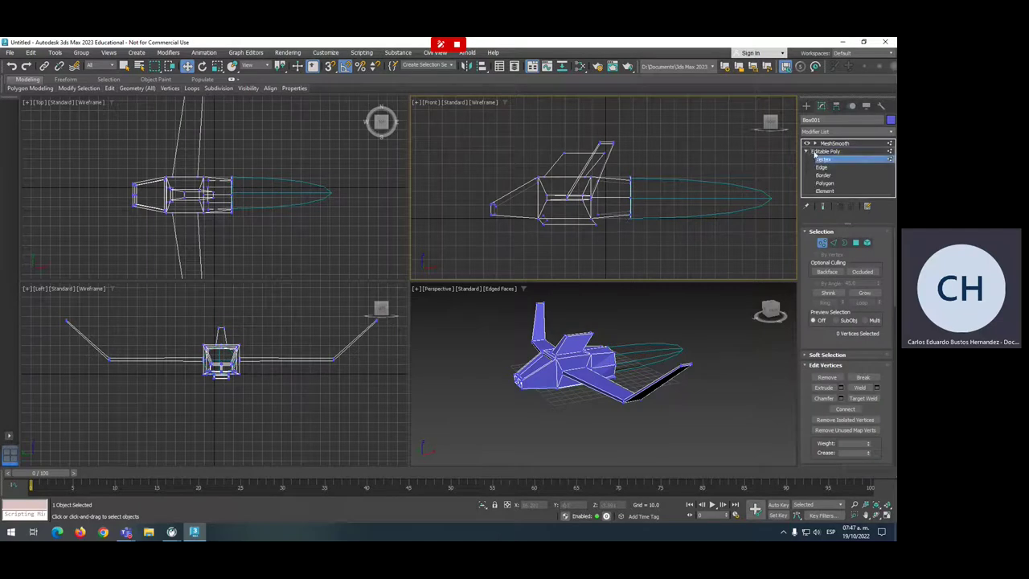
pyautogui.click(833, 159)
pyautogui.click(591, 222)
pyautogui.click(591, 223)
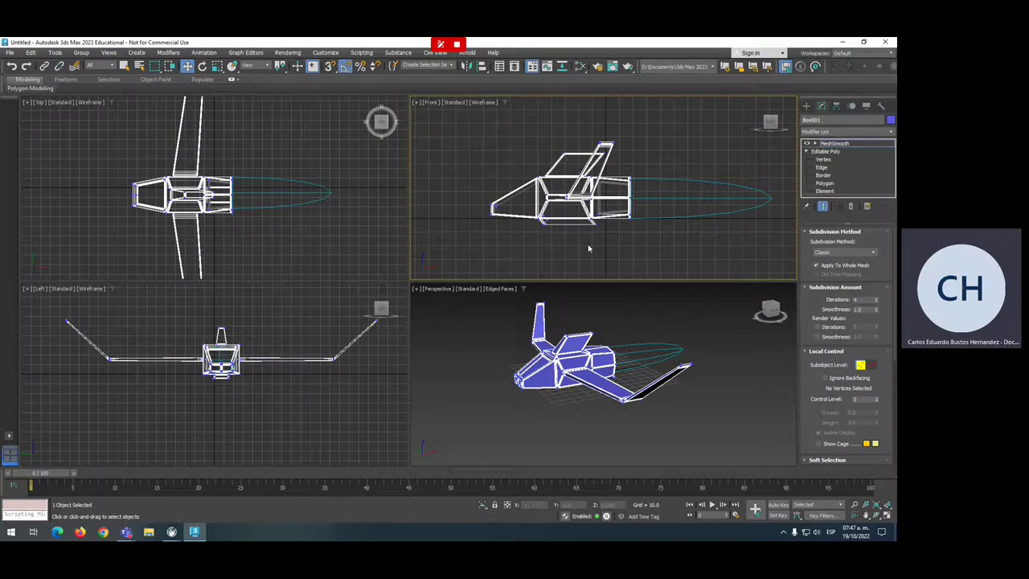
pyautogui.click(574, 354)
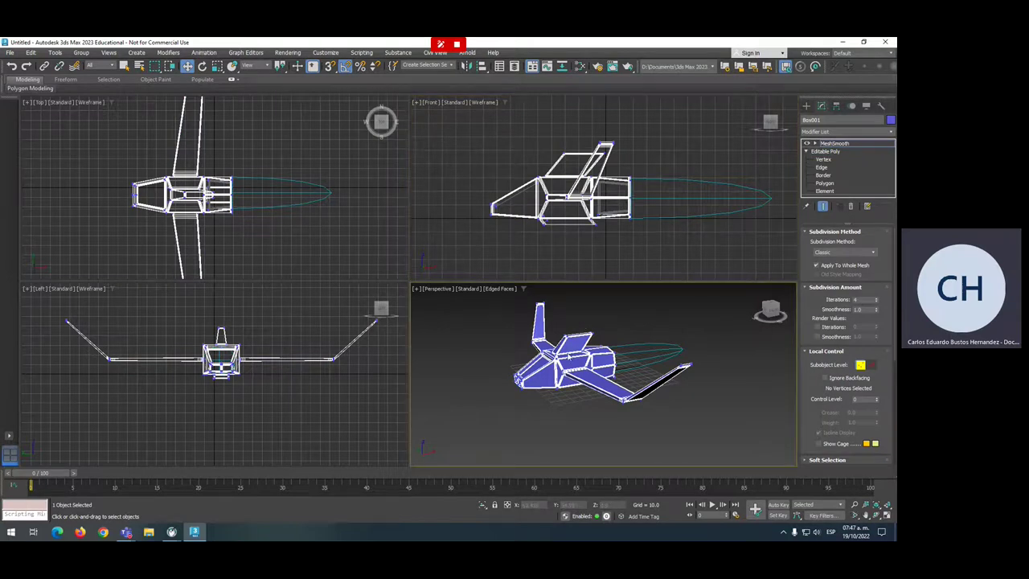
pyautogui.rightClick(549, 376)
pyautogui.scroll(-4, 562, 362)
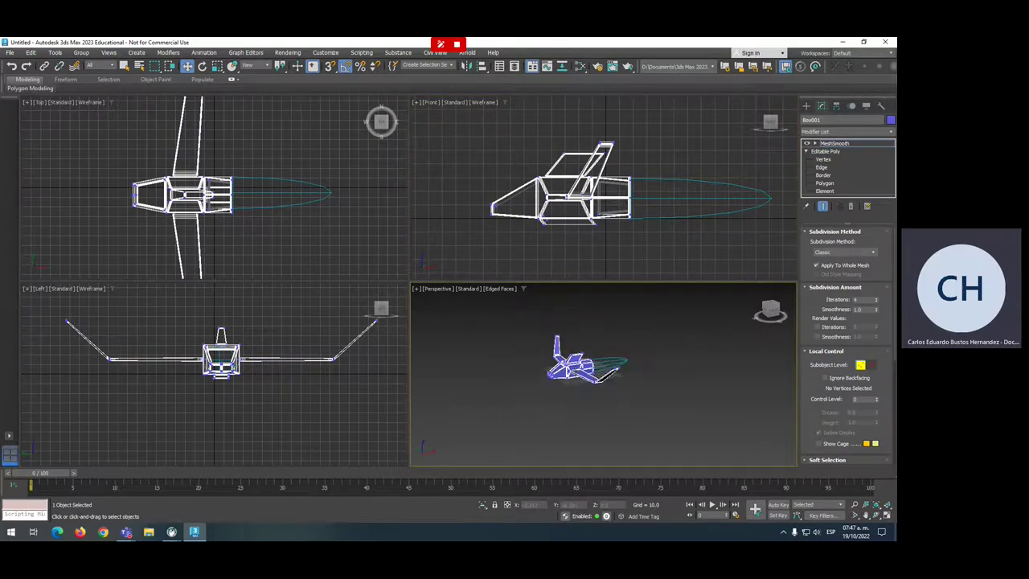
pyautogui.click(816, 144)
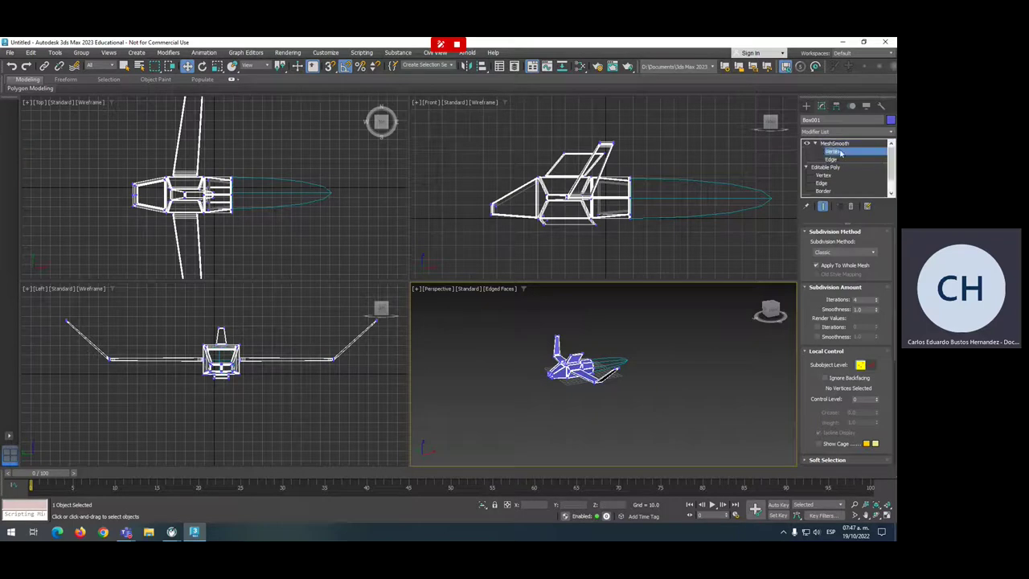
pyautogui.click(842, 153)
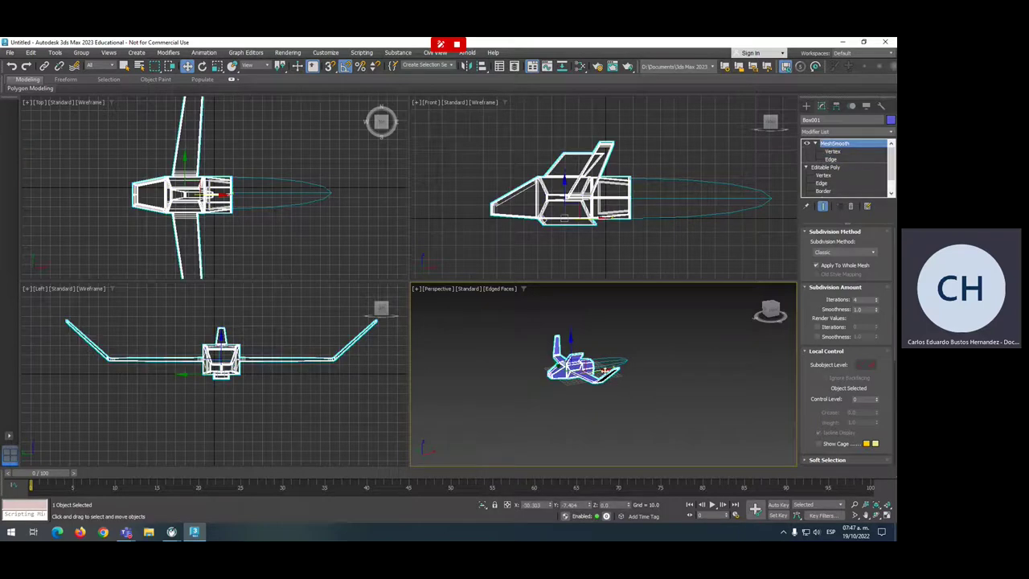
pyautogui.moveTo(605, 371); pyautogui.dragTo(580, 374)
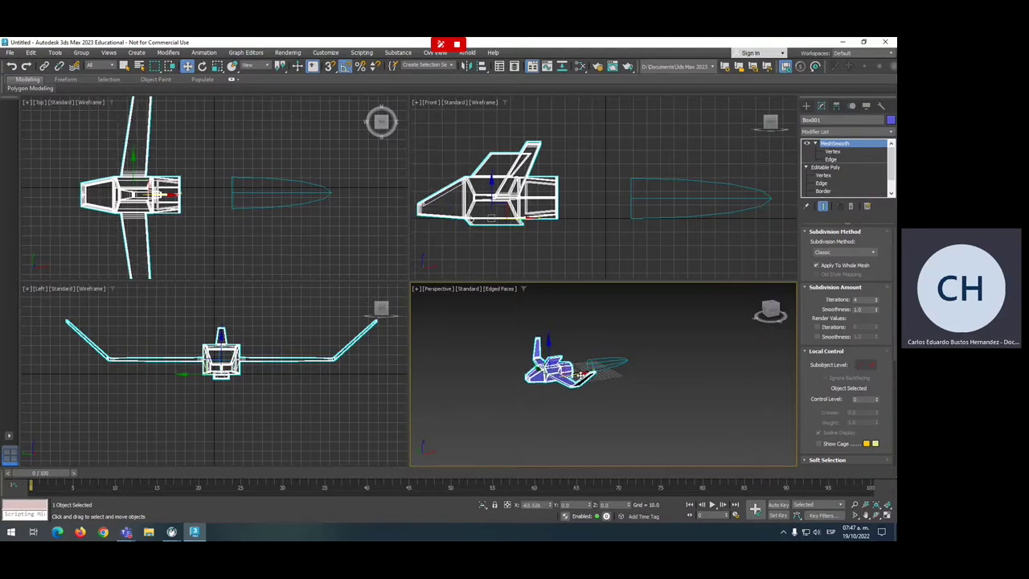
pyautogui.moveTo(580, 374); pyautogui.dragTo(603, 371)
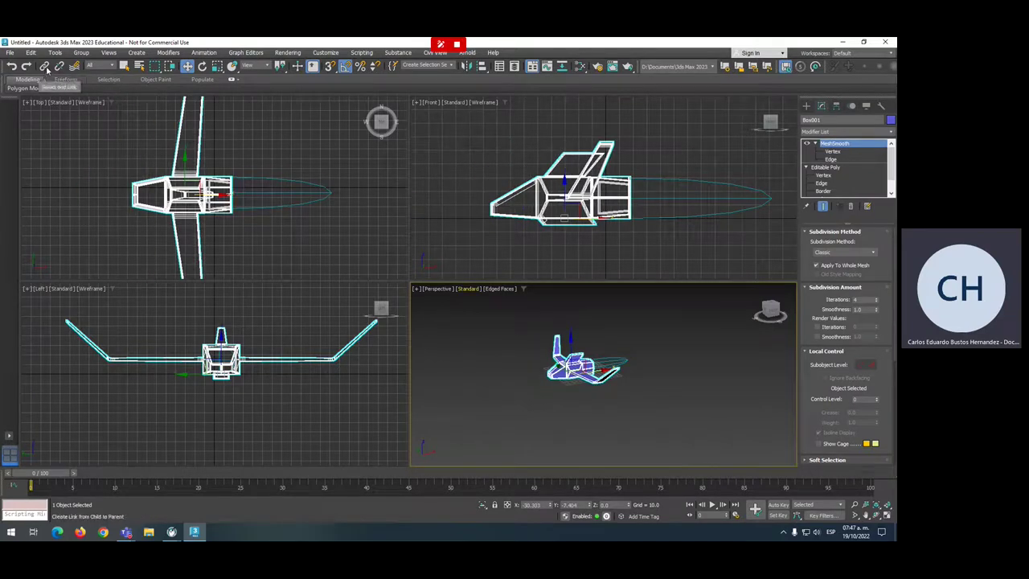
pyautogui.scroll(2, 557, 357)
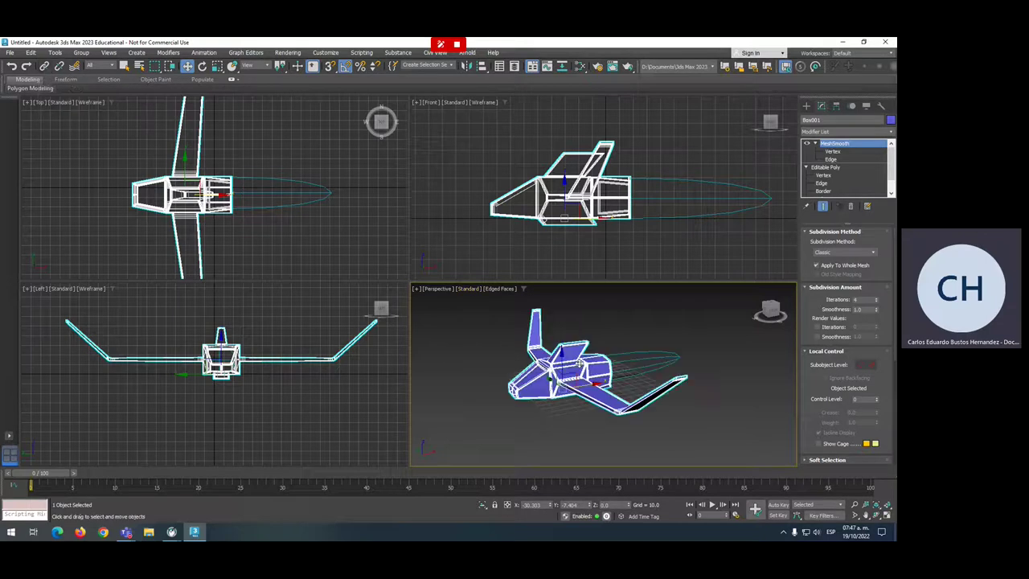
pyautogui.scroll(3, 599, 363)
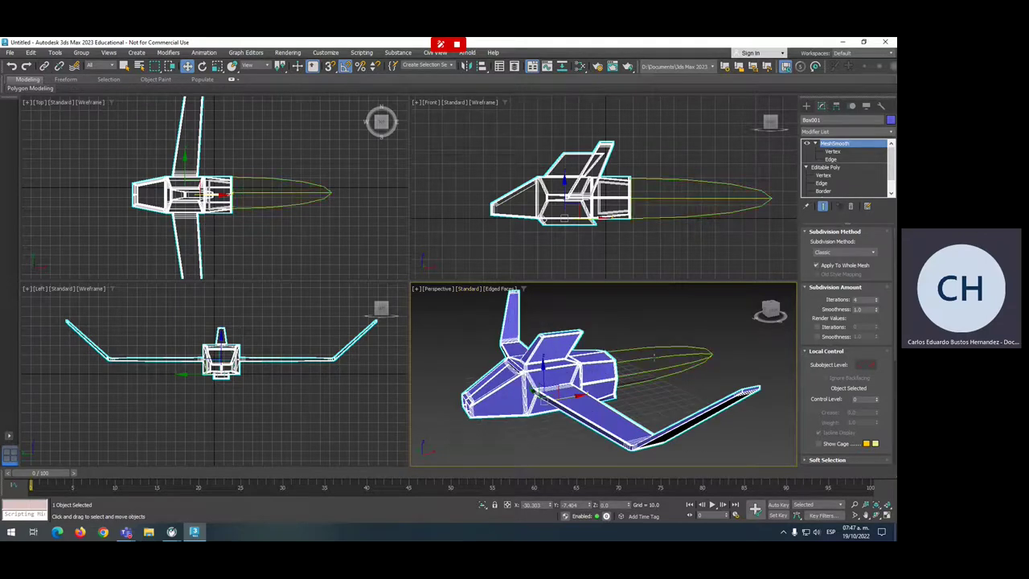
pyautogui.click(654, 357)
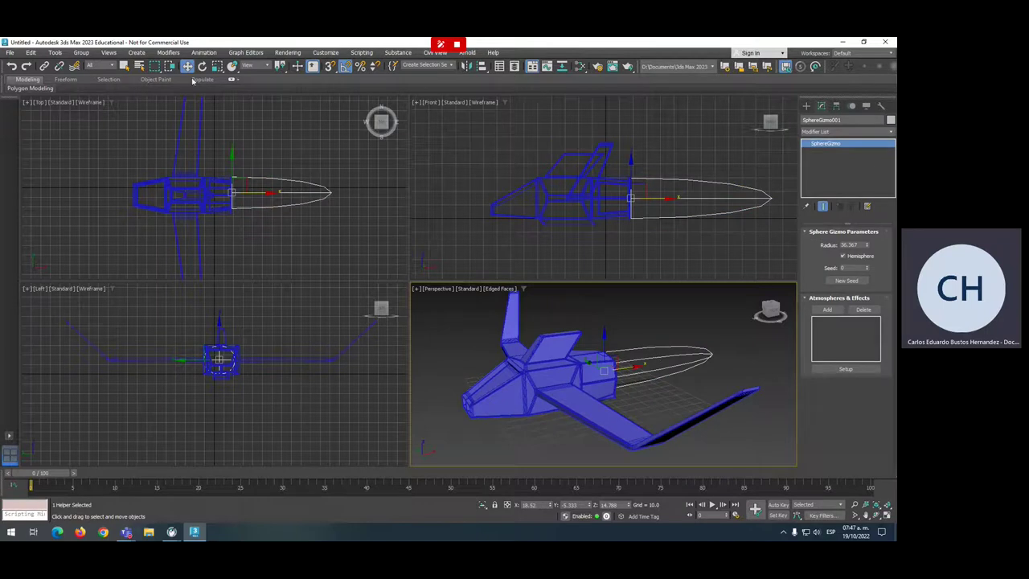
# - Link SphereGizmo001 to Box001 as its parent with Select and Link
pyautogui.click(45, 66)
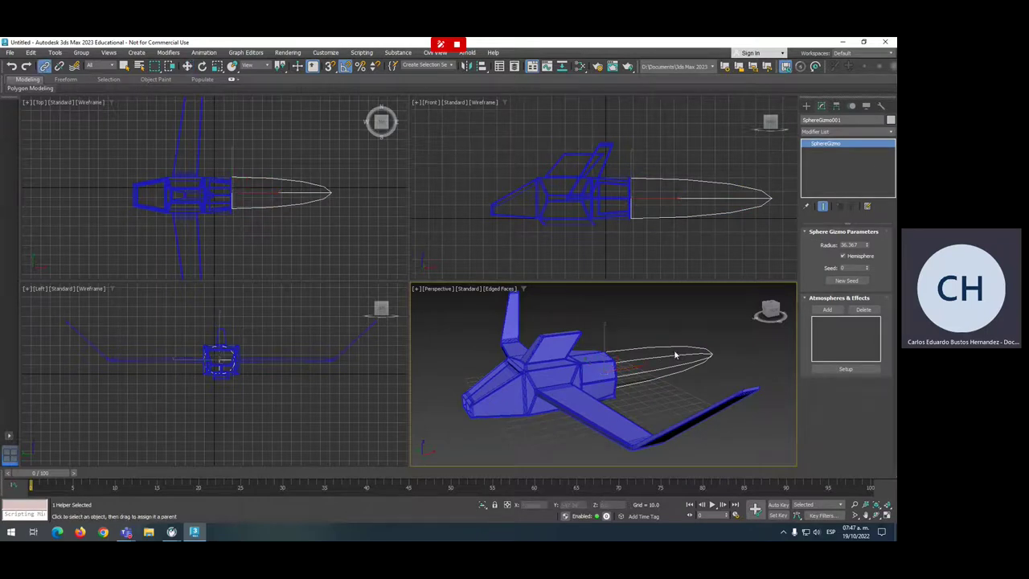
pyautogui.moveTo(676, 354); pyautogui.dragTo(676, 333)
pyautogui.moveTo(664, 287); pyautogui.dragTo(658, 304)
pyautogui.moveTo(586, 320); pyautogui.dragTo(527, 388)
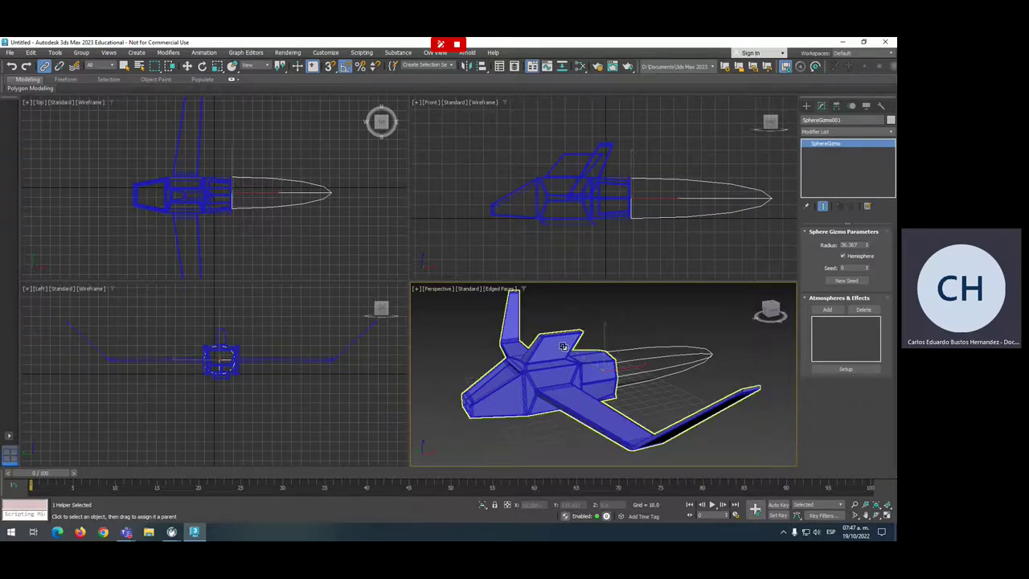
pyautogui.rightClick(527, 388)
# - Move the airplane to confirm the gizmo follows, then select the exhaust gizmo
pyautogui.click(534, 391)
pyautogui.click(530, 387)
pyautogui.moveTo(569, 397)
pyautogui.mouseDown()
pyautogui.moveTo(537, 404)
pyautogui.moveTo(622, 337)
pyautogui.mouseUp()
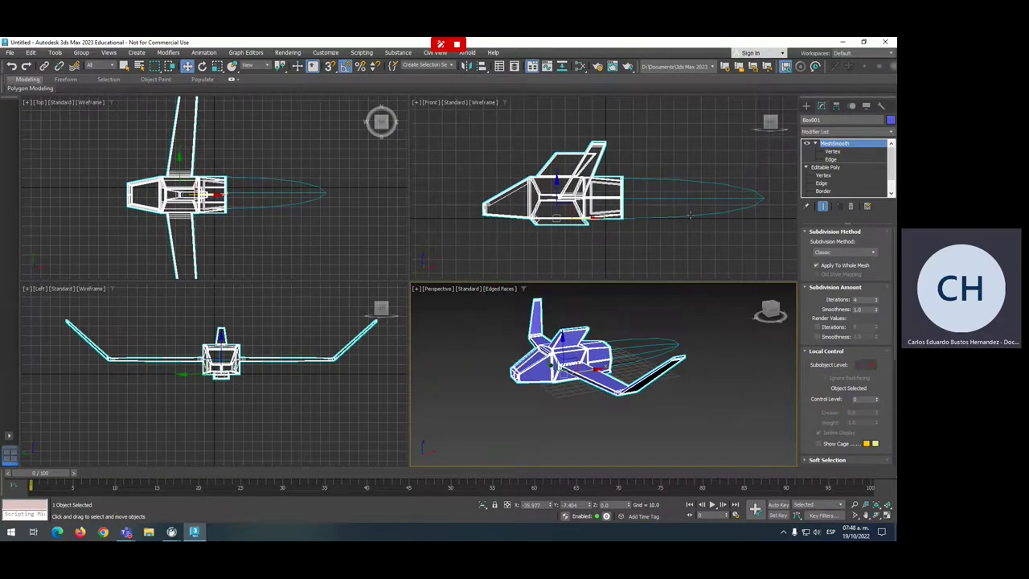
pyautogui.click(690, 215)
pyautogui.click(807, 105)
# - Add a Fire Effect atmosphere to SphereGizmo001 and open its Environment and Effects settings
pyautogui.click(820, 105)
pyautogui.click(828, 309)
pyautogui.click(390, 241)
pyautogui.click(515, 320)
pyautogui.click(824, 320)
pyautogui.click(844, 369)
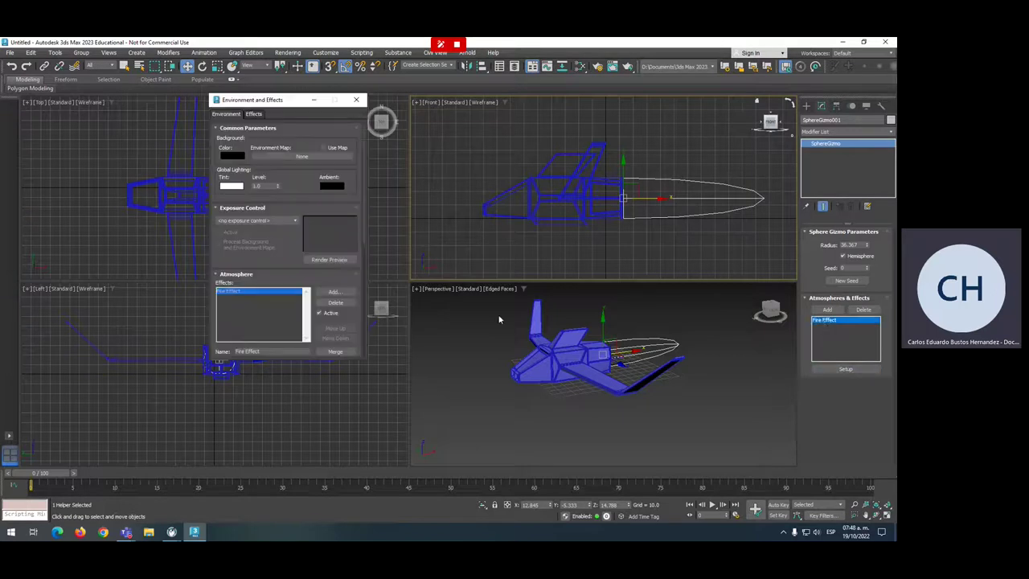
# - Render quick previews of the Perspective view, including a close-up of the airplane
pyautogui.click(330, 260)
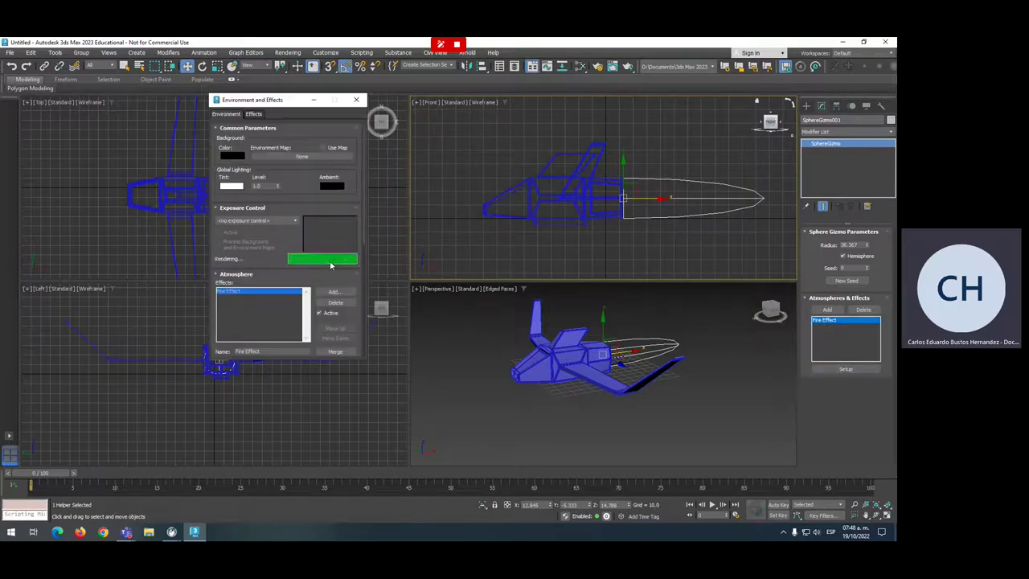
pyautogui.click(592, 310)
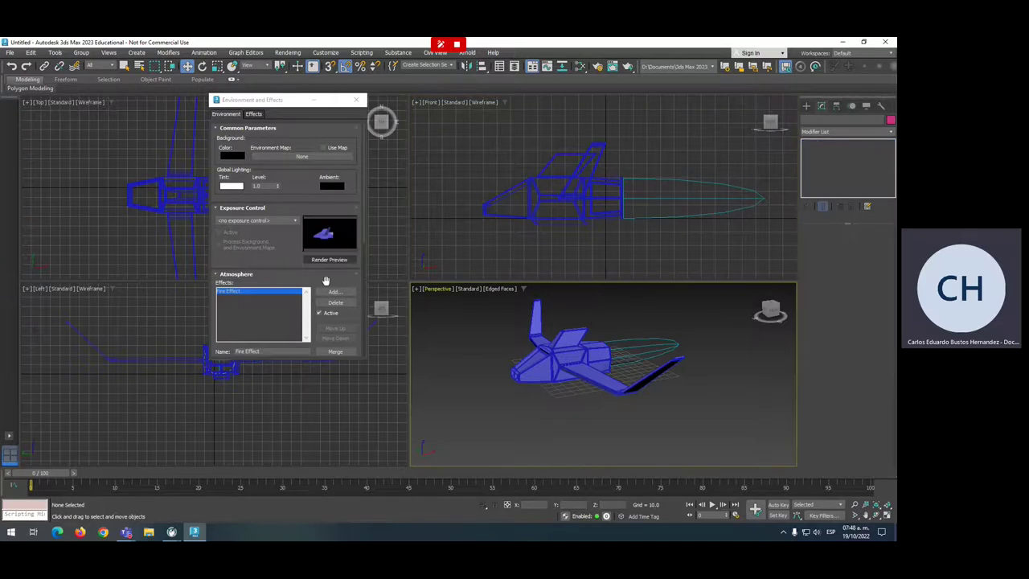
pyautogui.click(340, 260)
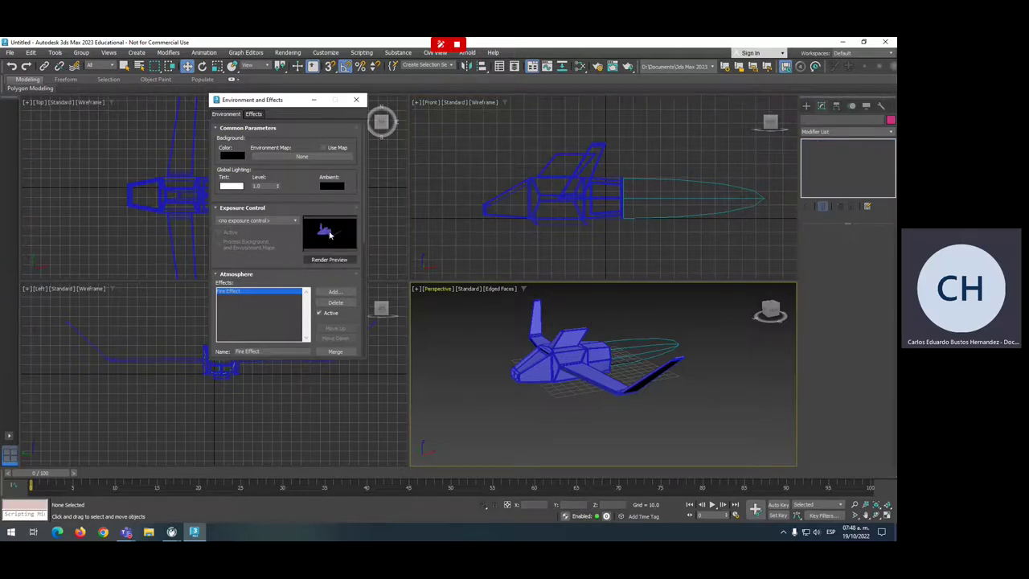
pyautogui.scroll(5, 612, 358)
pyautogui.click(607, 358)
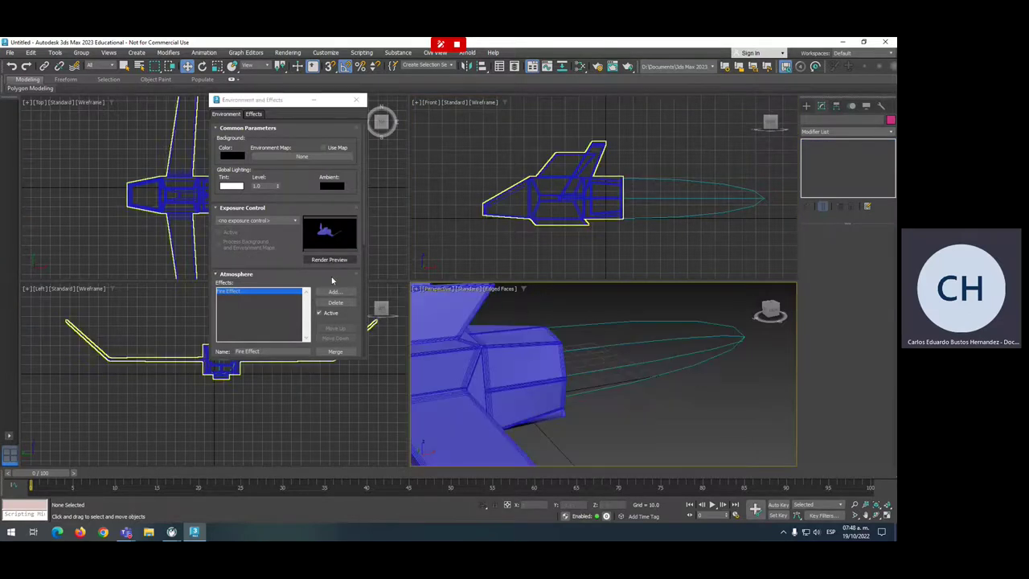
pyautogui.click(326, 261)
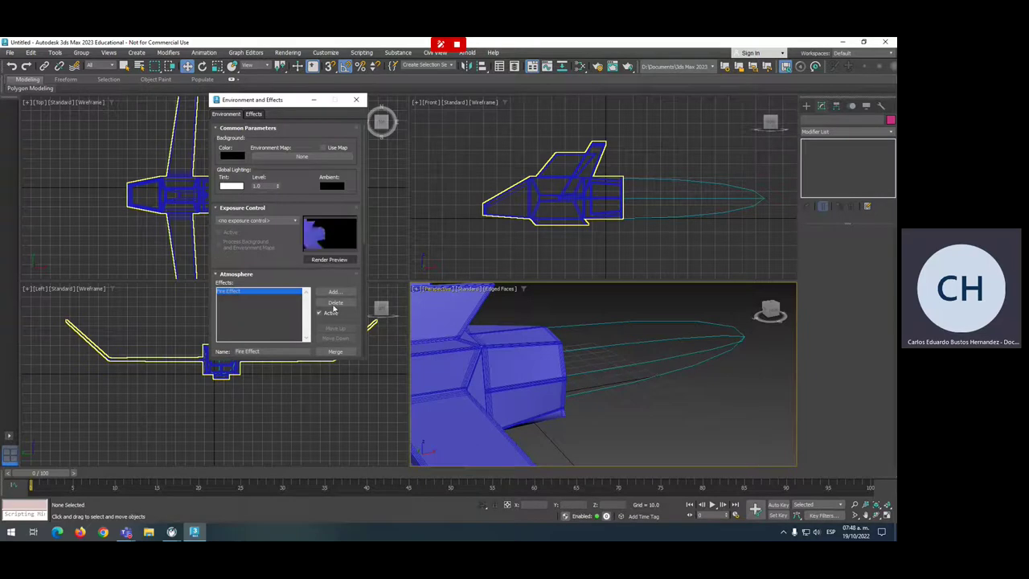
# - Scale up the exhaust gizmo around the tail and render the current frame
pyautogui.click(608, 347)
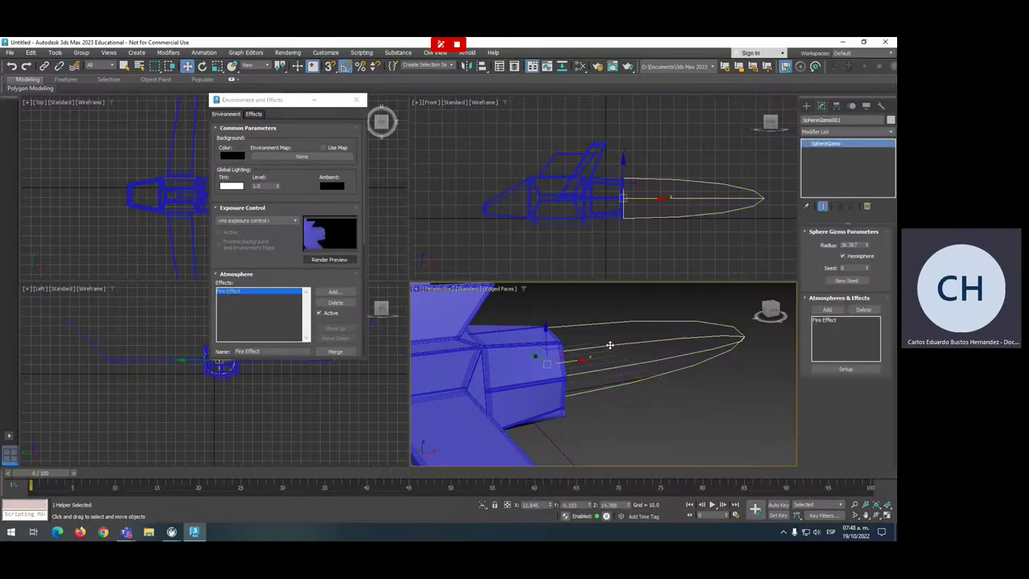
pyautogui.rightClick(587, 359)
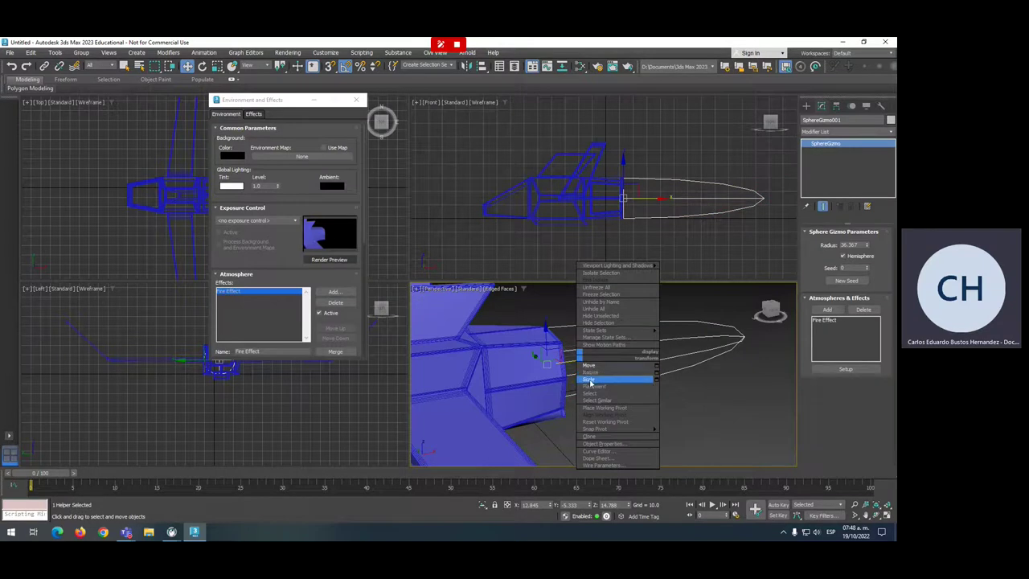
pyautogui.click(591, 379)
pyautogui.moveTo(540, 354); pyautogui.dragTo(532, 321)
pyautogui.click(345, 270)
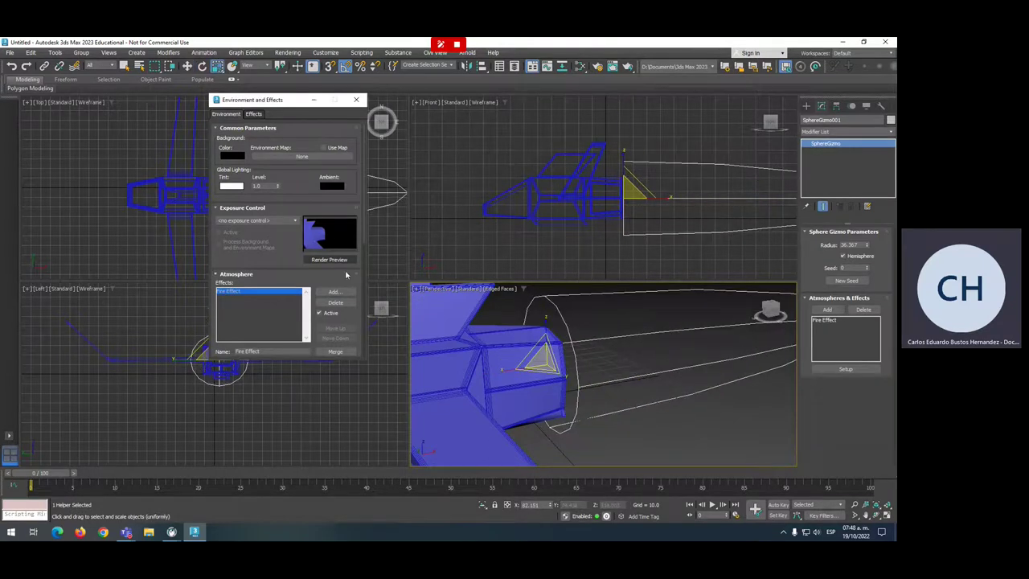
pyautogui.click(638, 330)
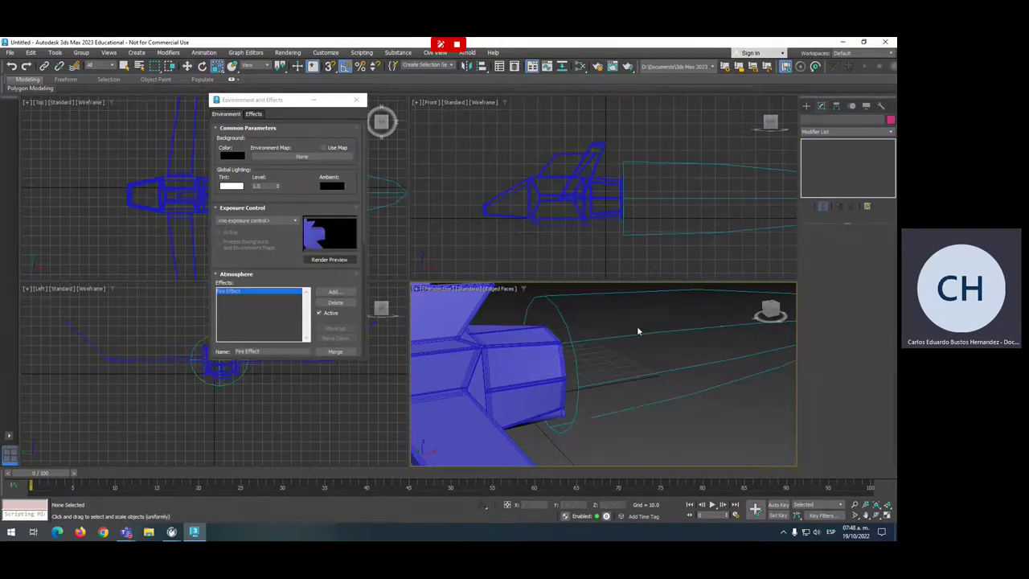
pyautogui.hotkey('shift', 'q')
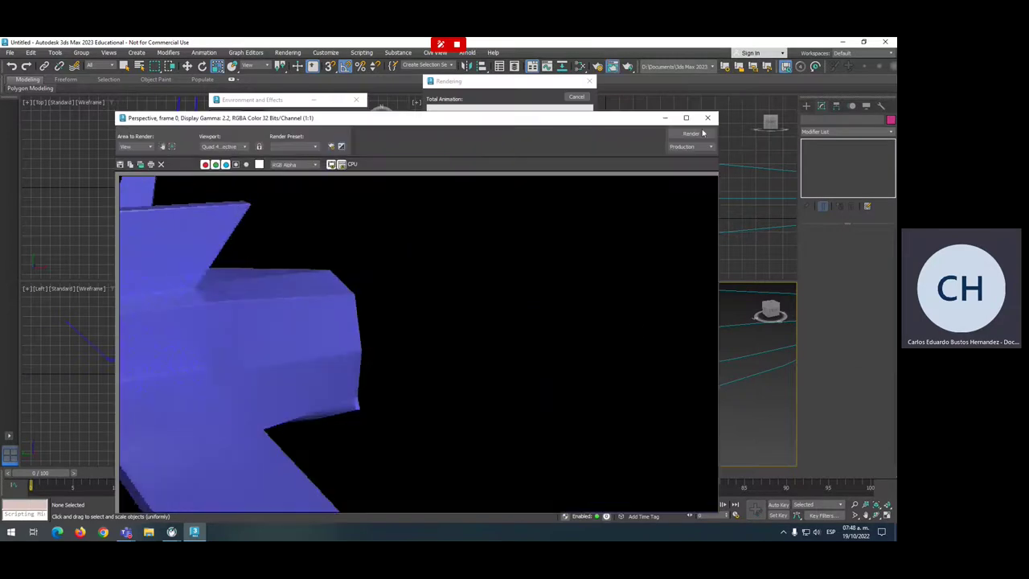
pyautogui.click(707, 117)
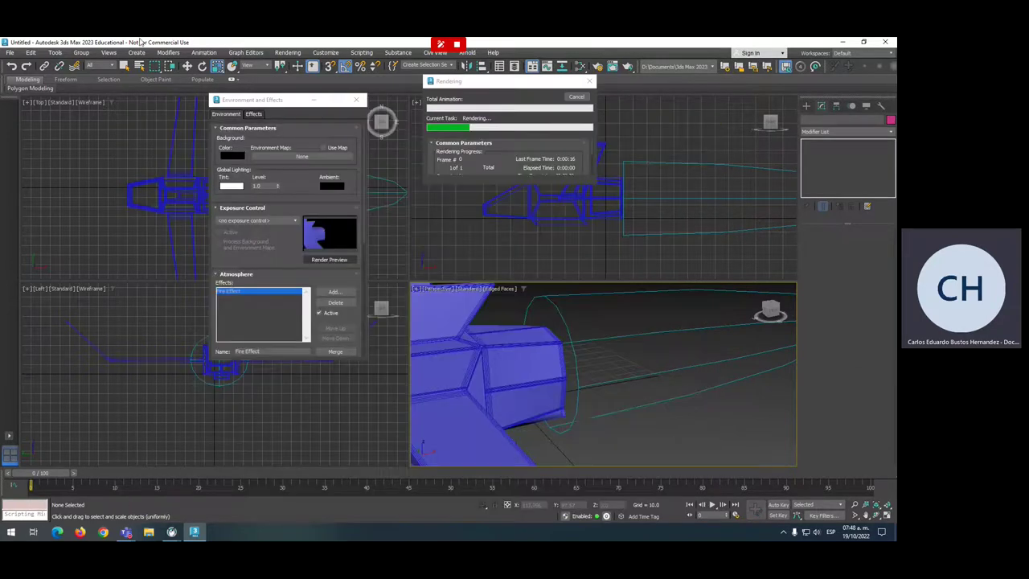
# - Switch the renderer from Arnold to Scanline Renderer and render the fire in Perspective
pyautogui.click(288, 53)
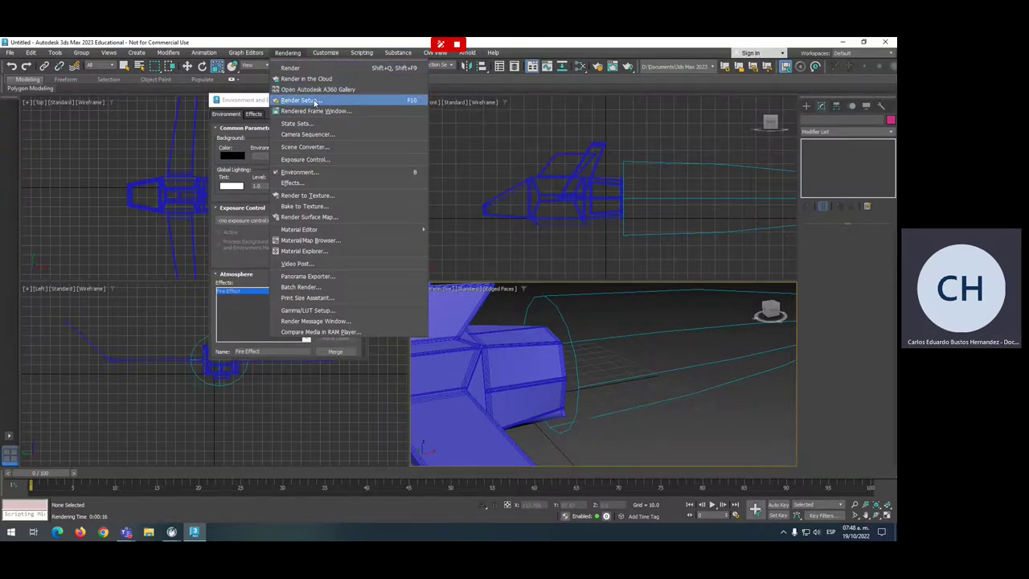
pyautogui.click(306, 100)
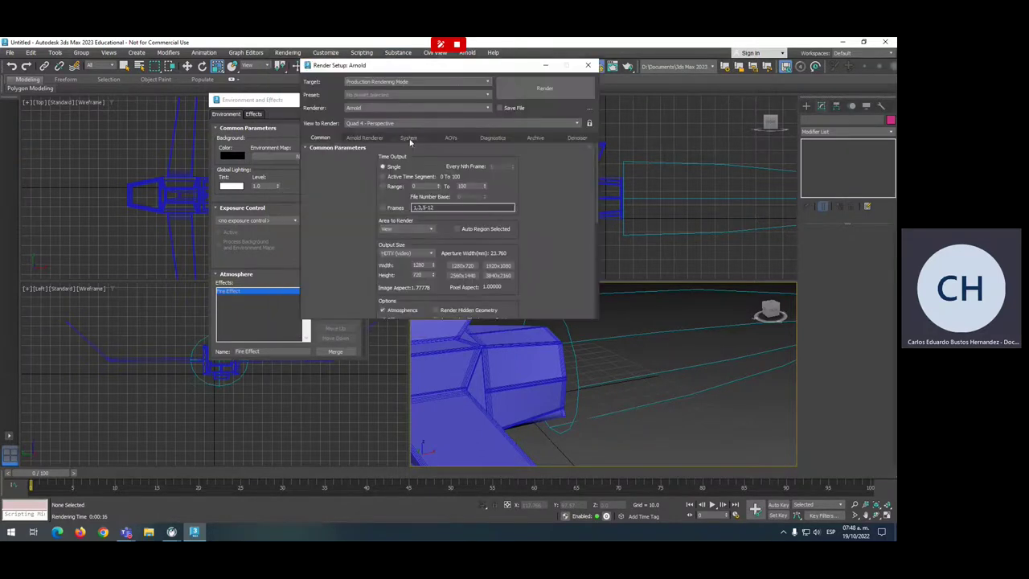
pyautogui.click(399, 108)
pyautogui.click(371, 135)
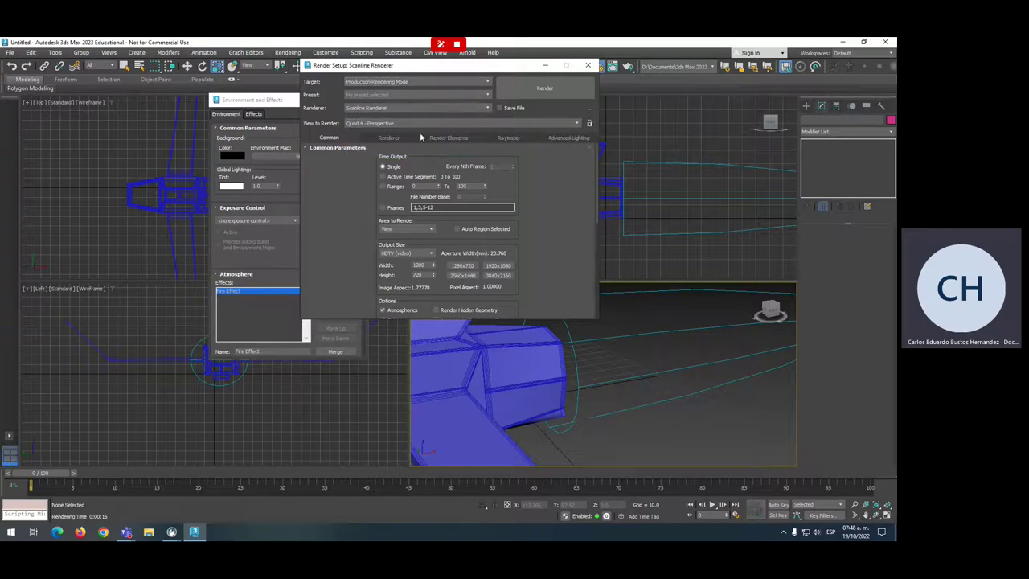
pyautogui.click(545, 88)
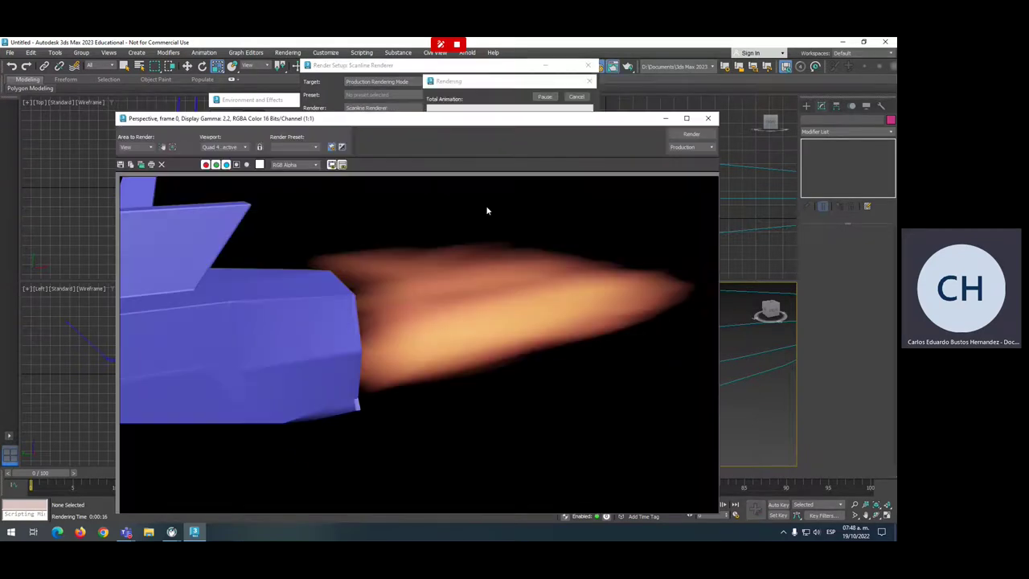
pyautogui.click(709, 120)
pyautogui.click(590, 66)
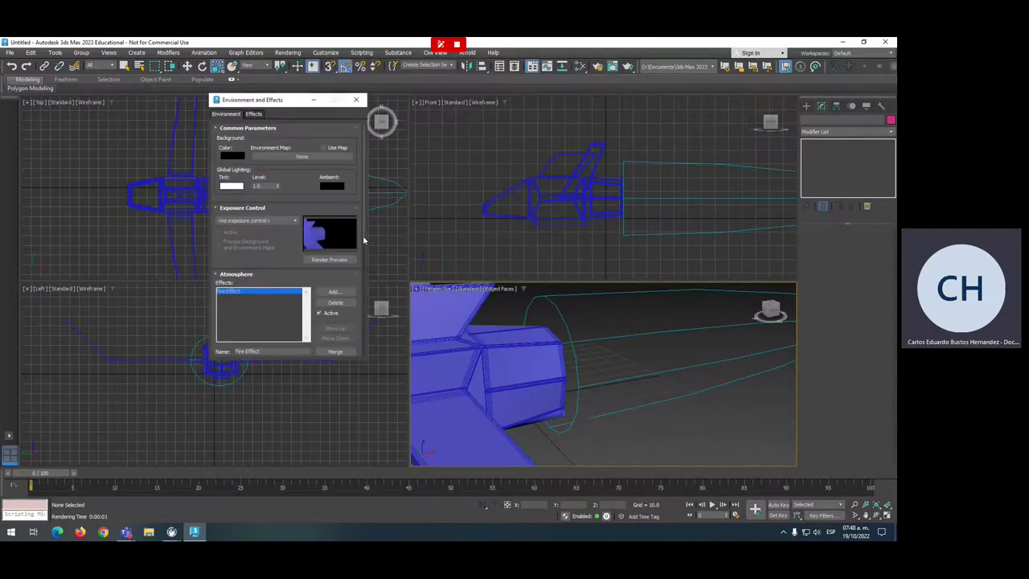
pyautogui.scroll(-3, 363, 241)
# - Set the Fire Effect Flame Size to 3.0 and render to check the flames
pyautogui.click(325, 195)
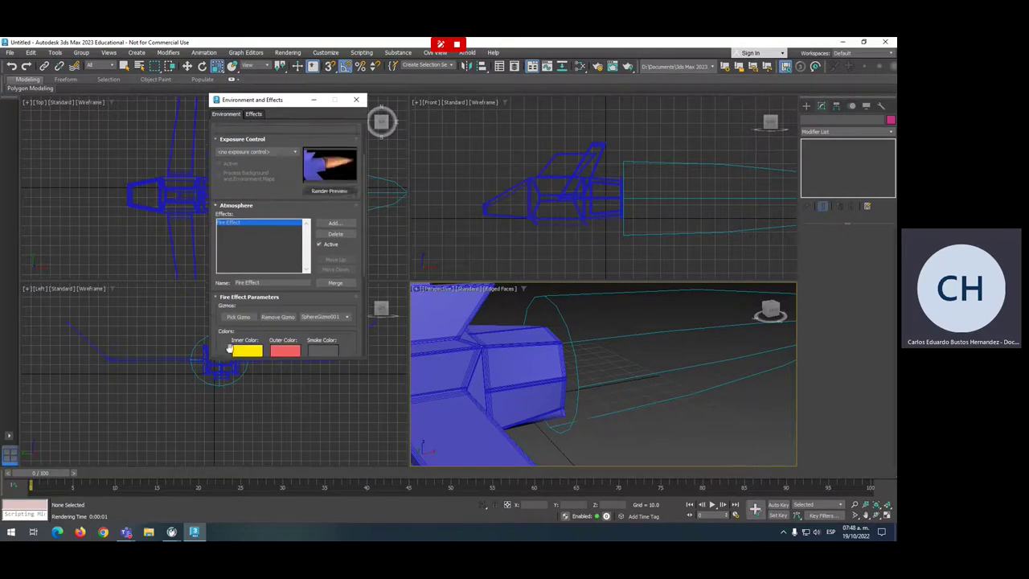
pyautogui.scroll(-1, 234, 334)
pyautogui.scroll(-1, 234, 334)
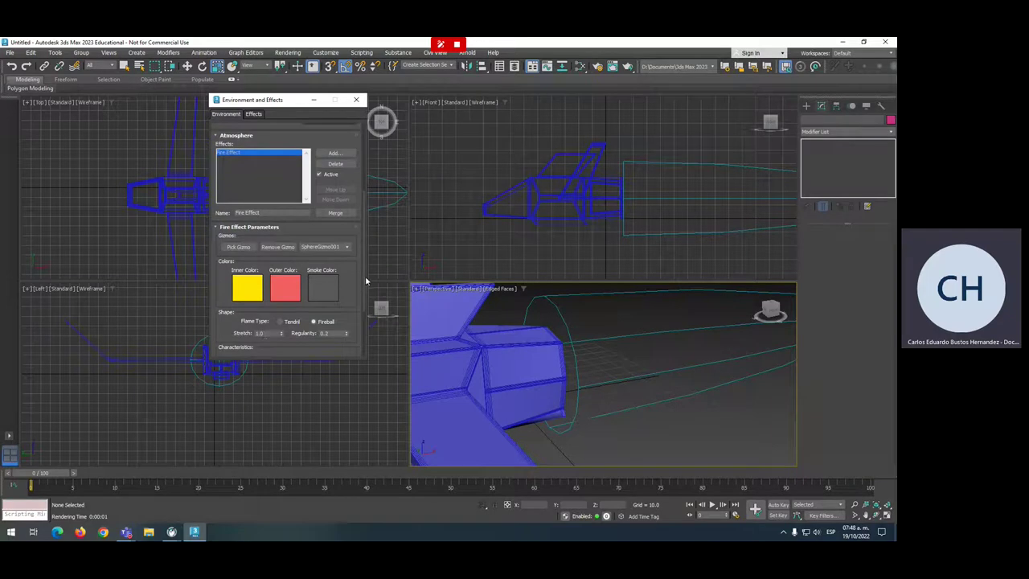
pyautogui.moveTo(363, 279); pyautogui.dragTo(363, 324)
pyautogui.doubleClick(268, 283)
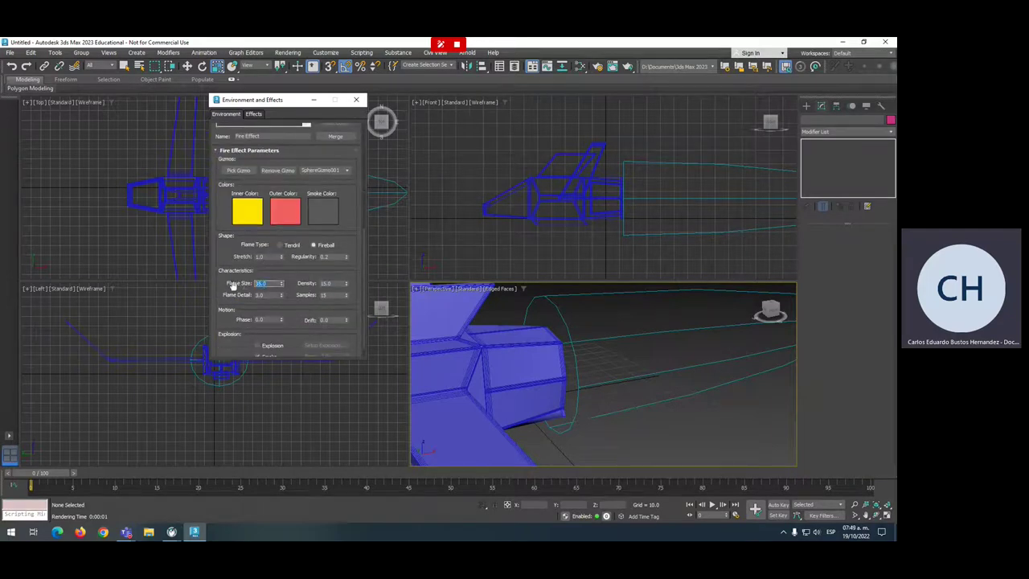
pyautogui.write('3')
pyautogui.click(514, 310)
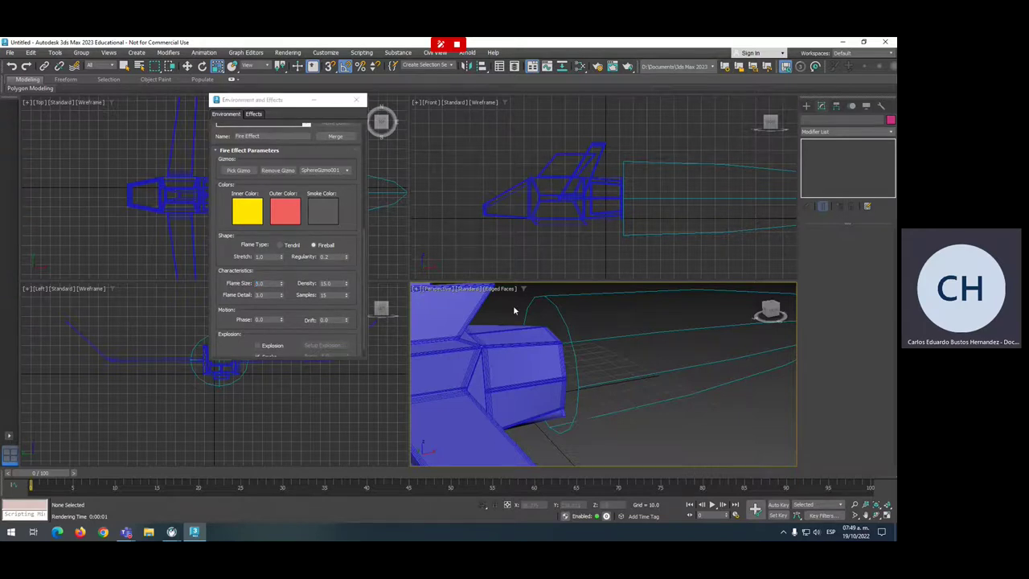
pyautogui.hotkey('shift', 'q')
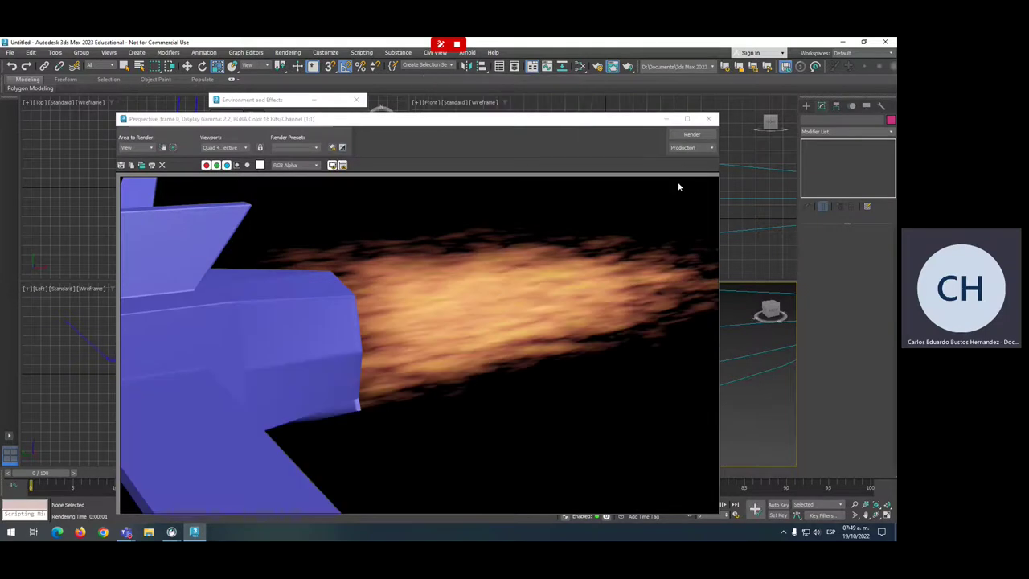
pyautogui.click(709, 118)
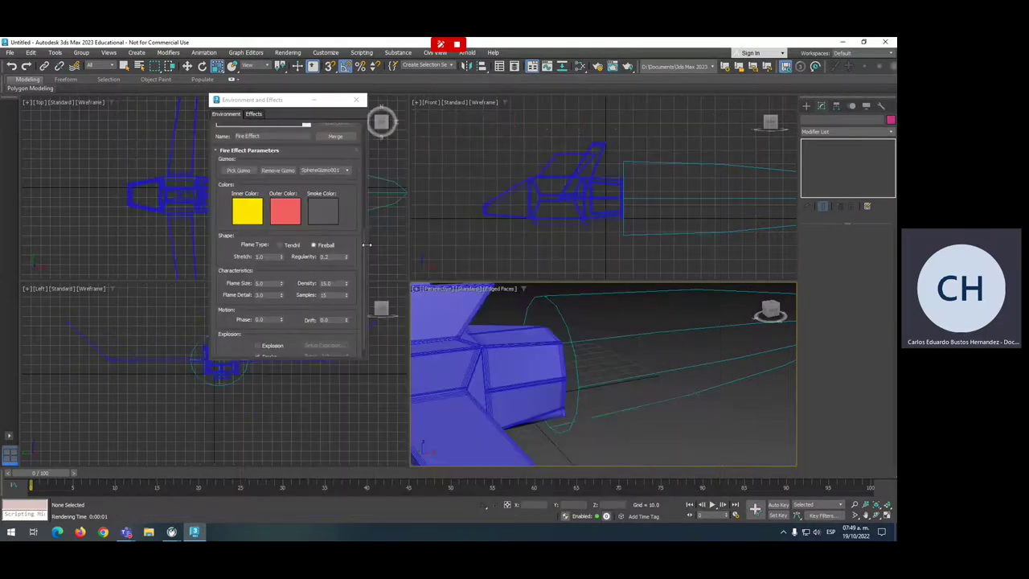
# - Raise the fire Density from 15 to 50 and render again
pyautogui.doubleClick(336, 283)
pyautogui.hotkey('shift', 'q')
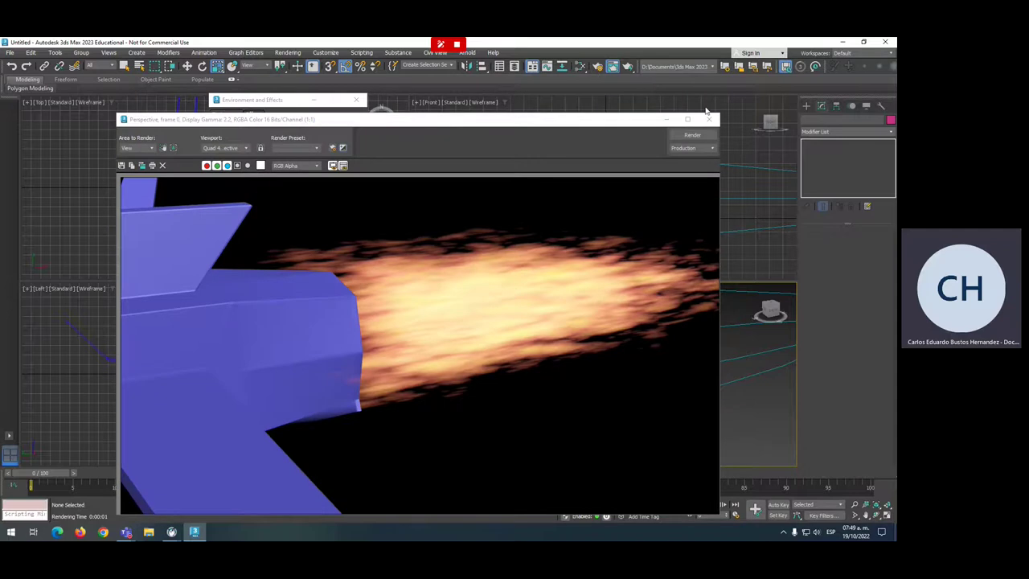
pyautogui.click(708, 119)
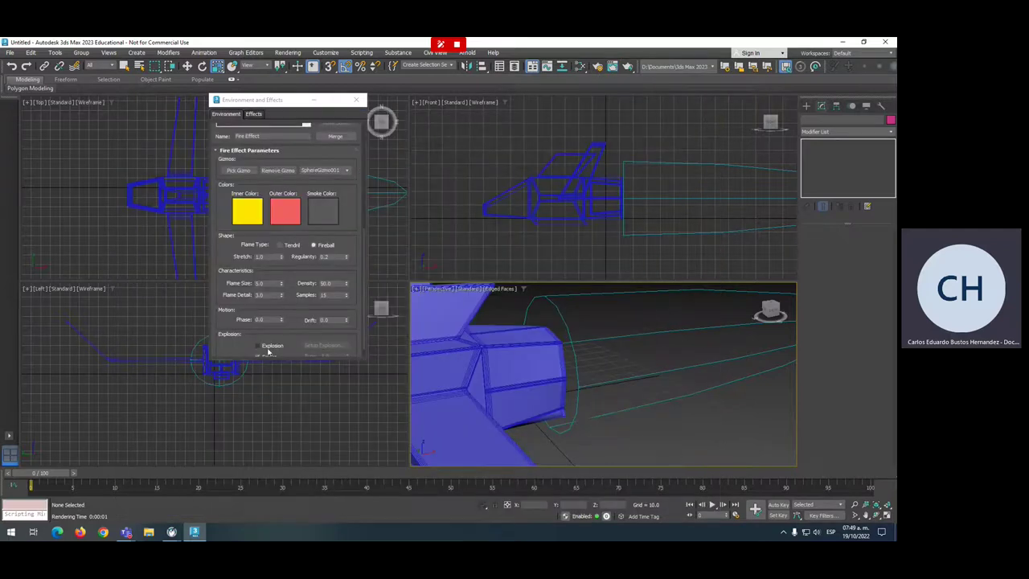
# - With Auto Key on at frame 100, key the fire's Phase to 500 and render
pyautogui.moveTo(287, 336); pyautogui.dragTo(289, 295)
pyautogui.moveTo(54, 472); pyautogui.dragTo(876, 468)
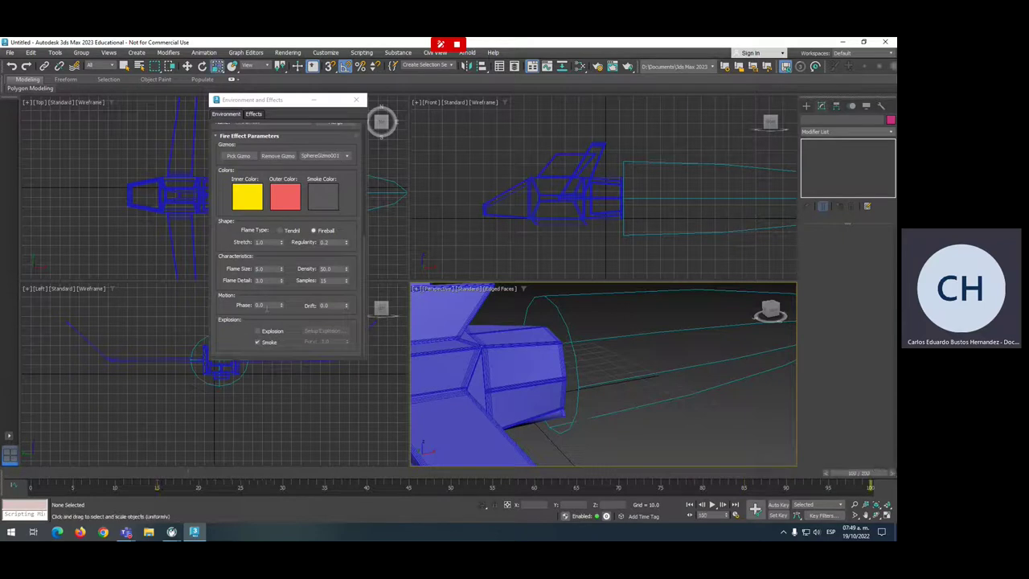
pyautogui.click(778, 505)
pyautogui.click(259, 304)
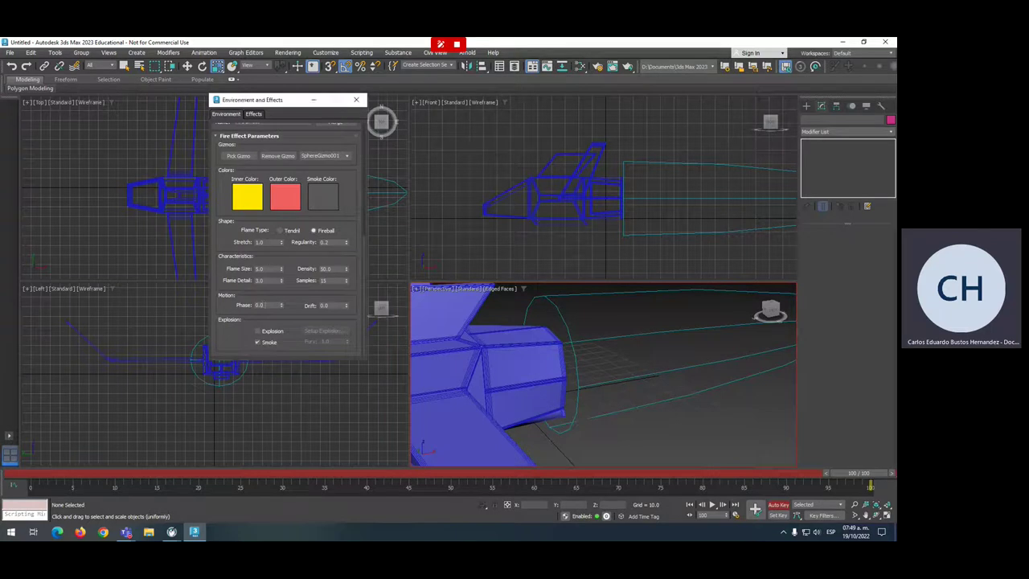
pyautogui.doubleClick(268, 304)
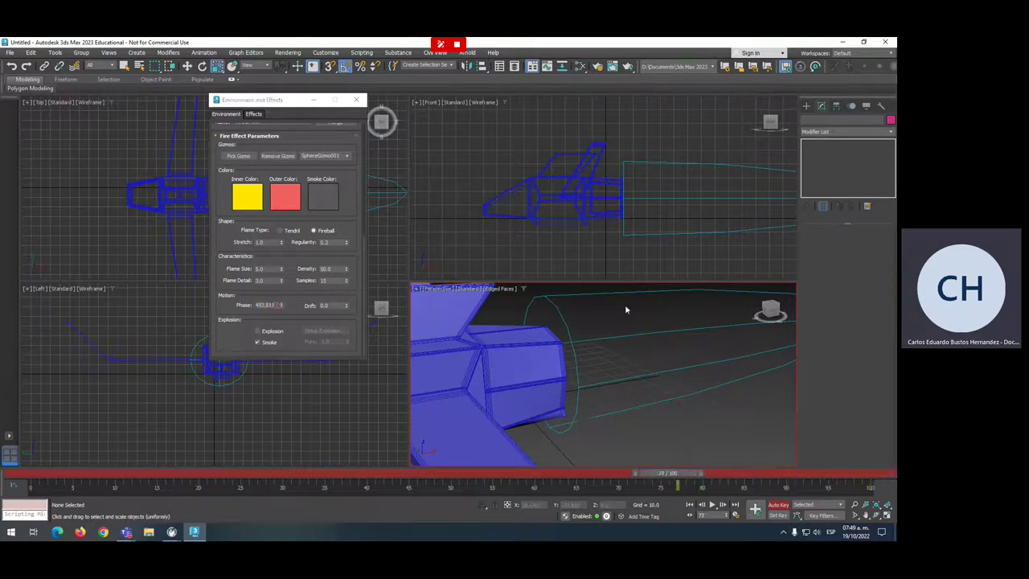
pyautogui.hotkey('shift', 'q')
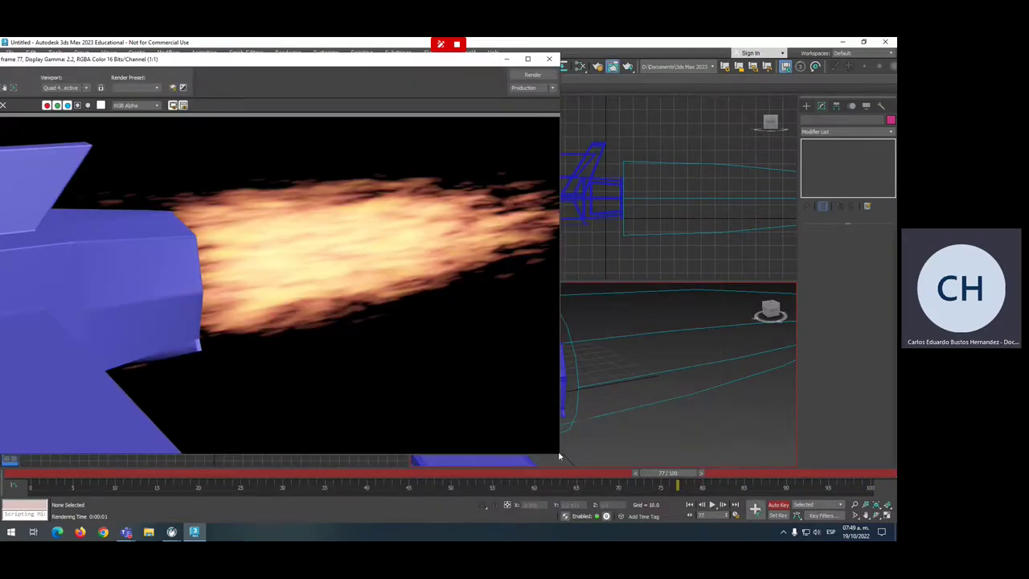
# - Render the exhaust at frames 34, 21, 10 and 95 to compare flame shapes
pyautogui.moveTo(560, 457); pyautogui.dragTo(481, 386)
pyautogui.moveTo(677, 472); pyautogui.dragTo(326, 463)
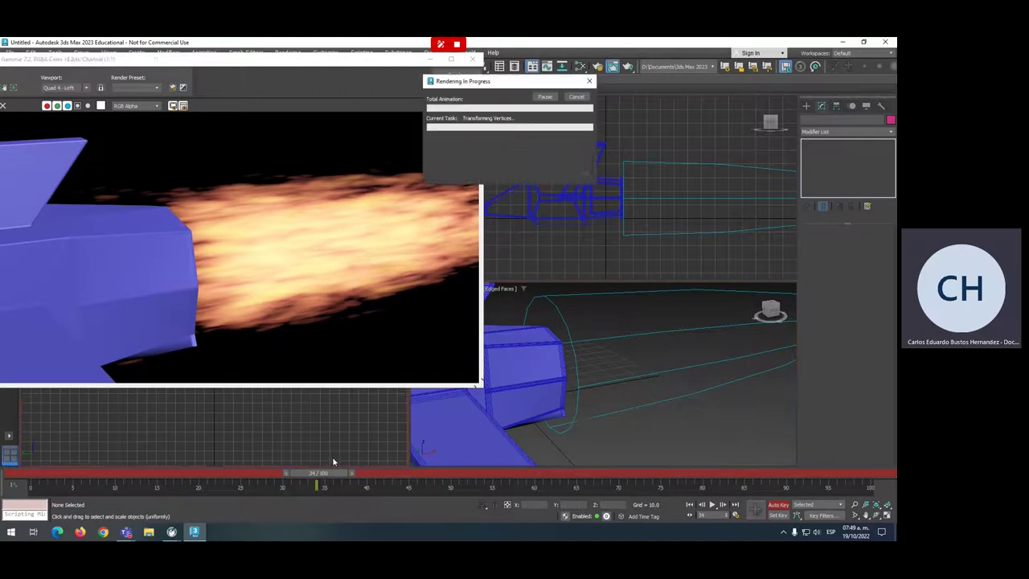
pyautogui.hotkey('shift', 'q')
pyautogui.click(593, 340)
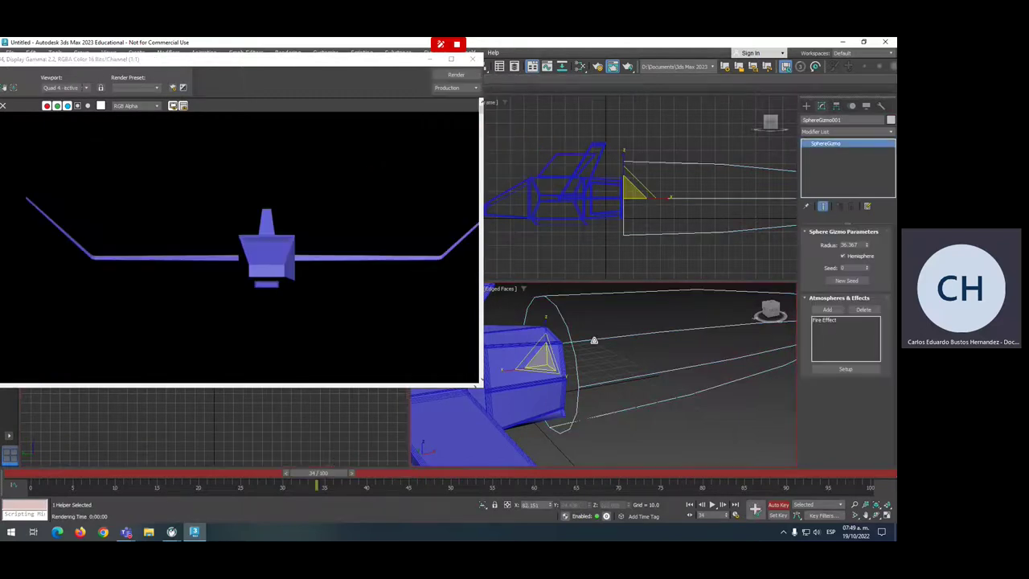
pyautogui.hotkey('shift', 'q')
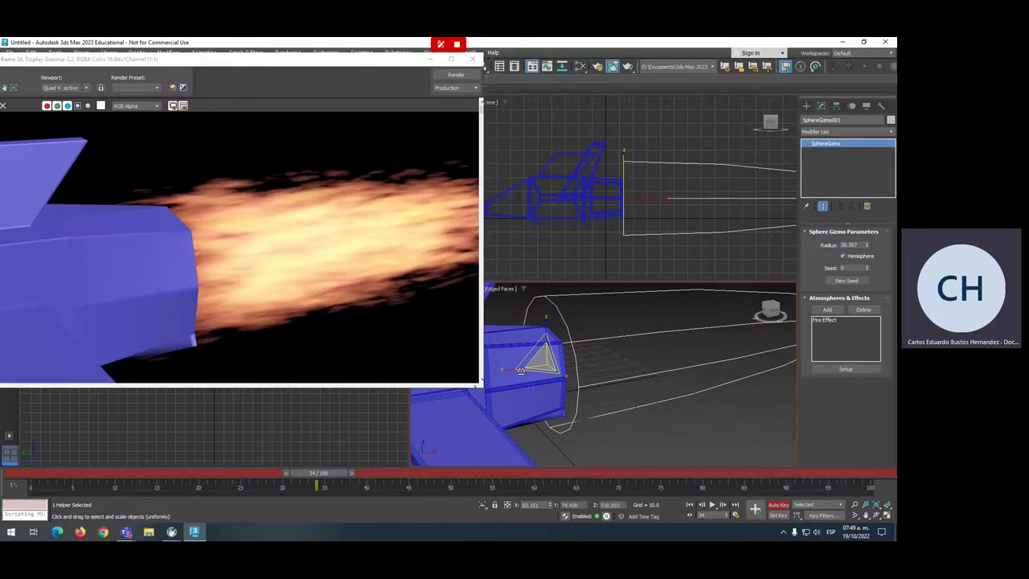
pyautogui.press(',')
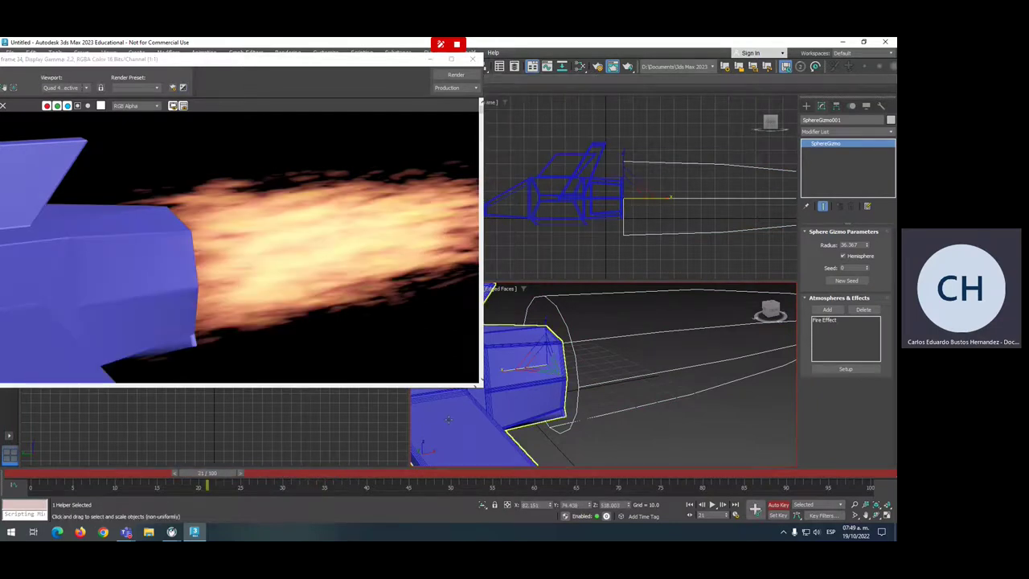
pyautogui.hotkey('shift', 'q')
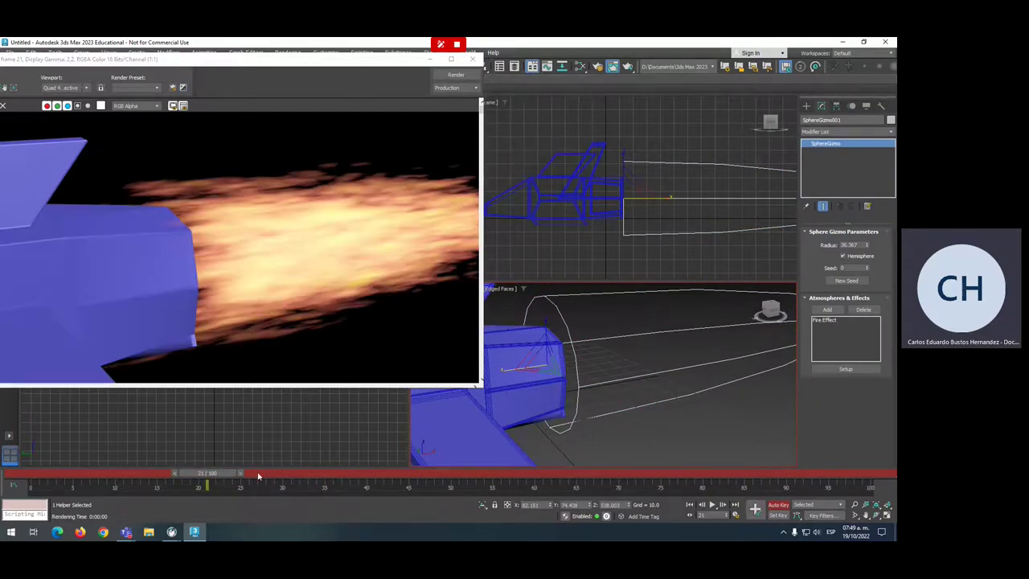
pyautogui.moveTo(203, 473); pyautogui.dragTo(116, 473)
pyautogui.hotkey('shift', 'q')
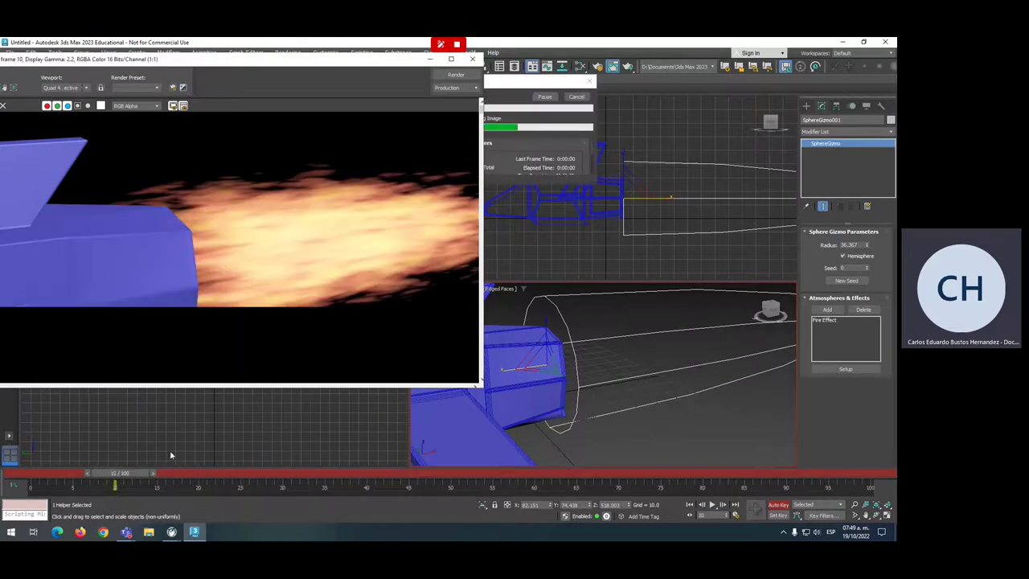
pyautogui.moveTo(860, 473); pyautogui.dragTo(818, 473)
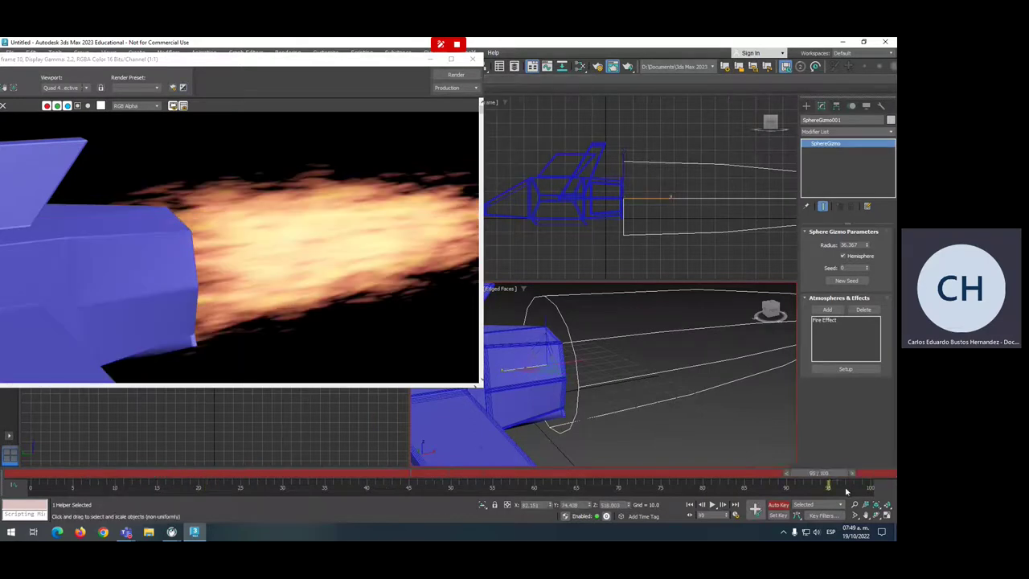
pyautogui.hotkey('shift', 'q')
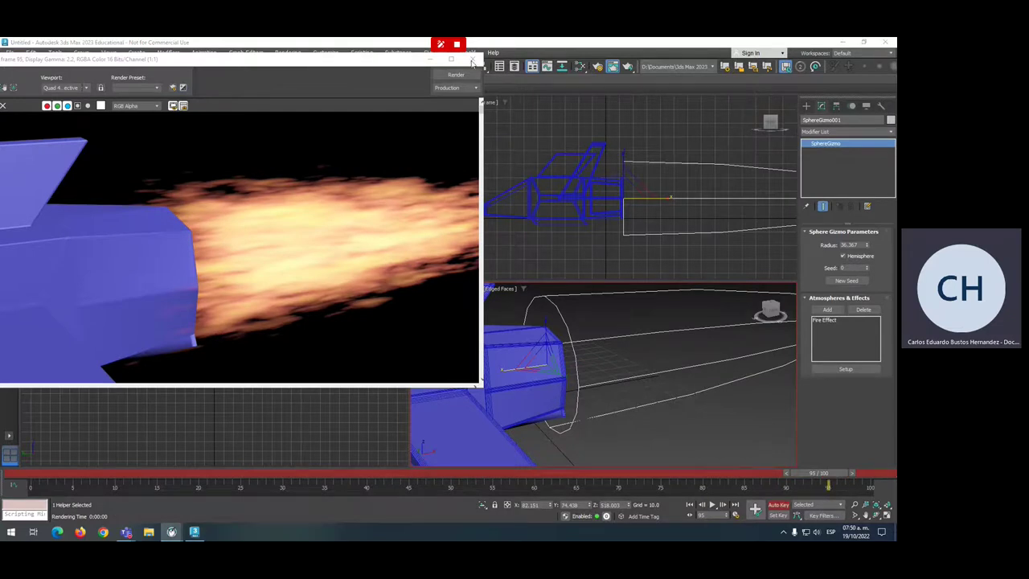
pyautogui.moveTo(369, 62); pyautogui.dragTo(471, 64)
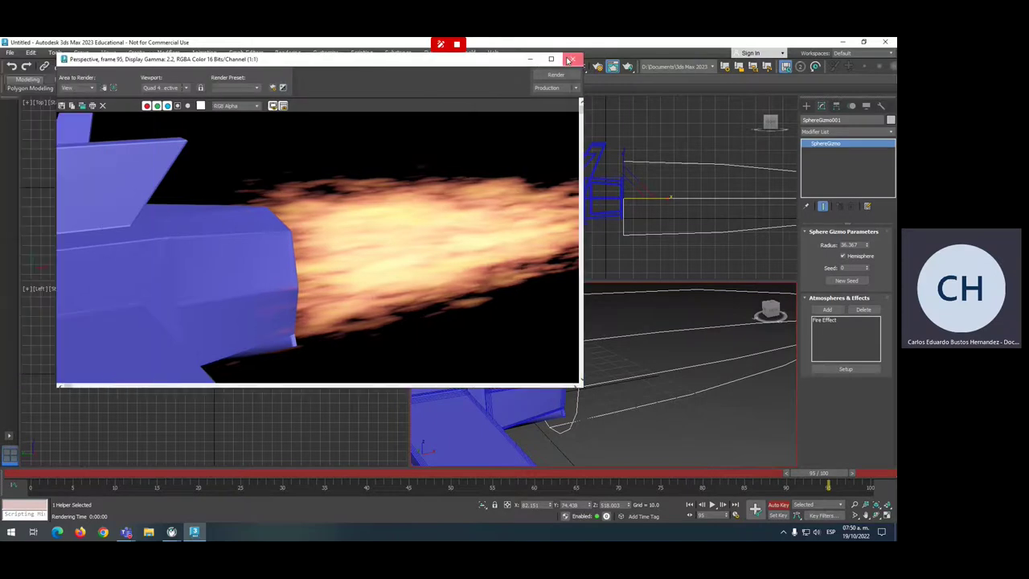
# - Close the render window and save the scene to Escritorio as explosión.max
pyautogui.click(575, 60)
pyautogui.click(10, 52)
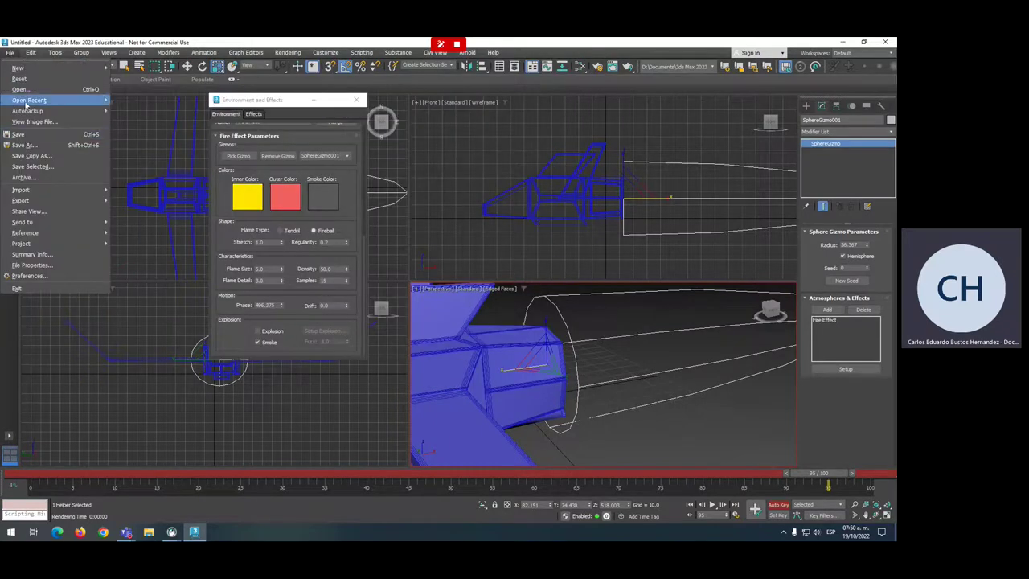
pyautogui.click(24, 145)
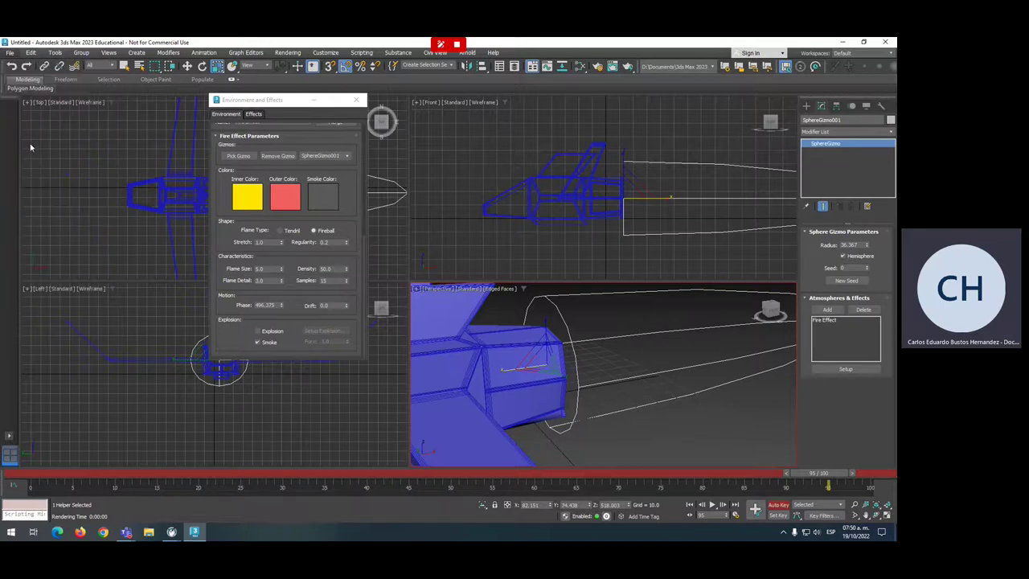
pyautogui.click(27, 137)
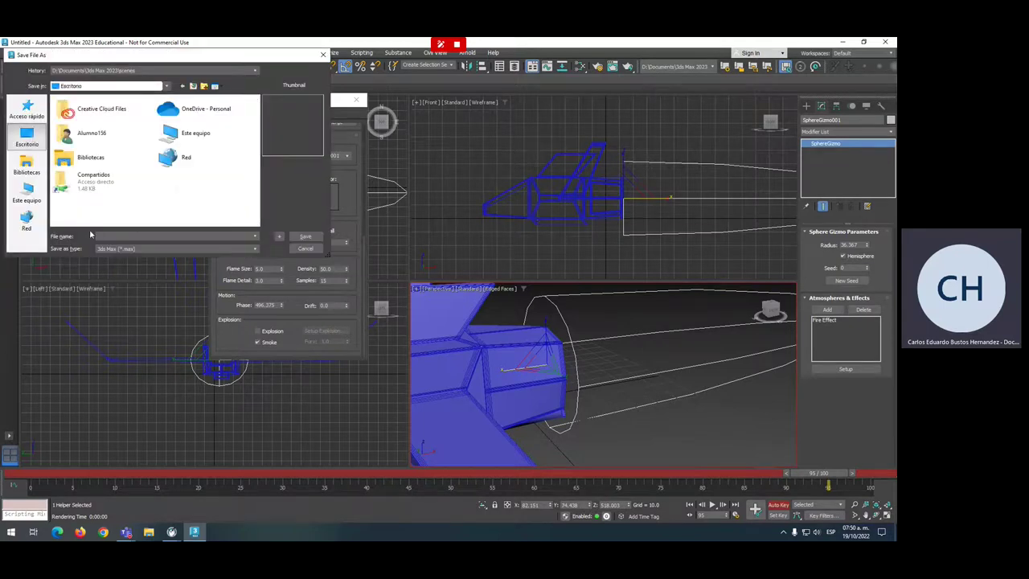
pyautogui.write('asdf')
pyautogui.click(305, 236)
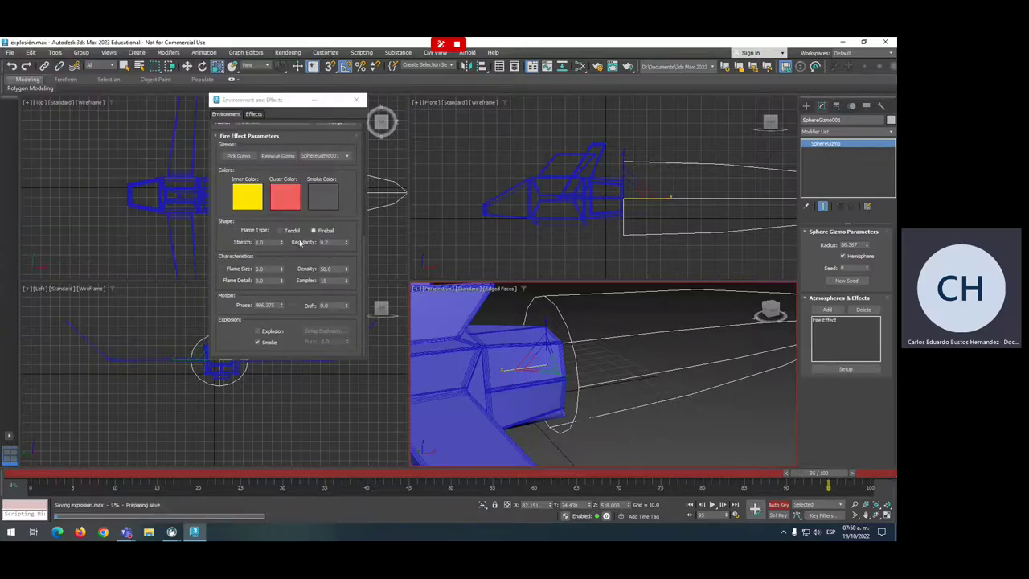
pyautogui.click(11, 54)
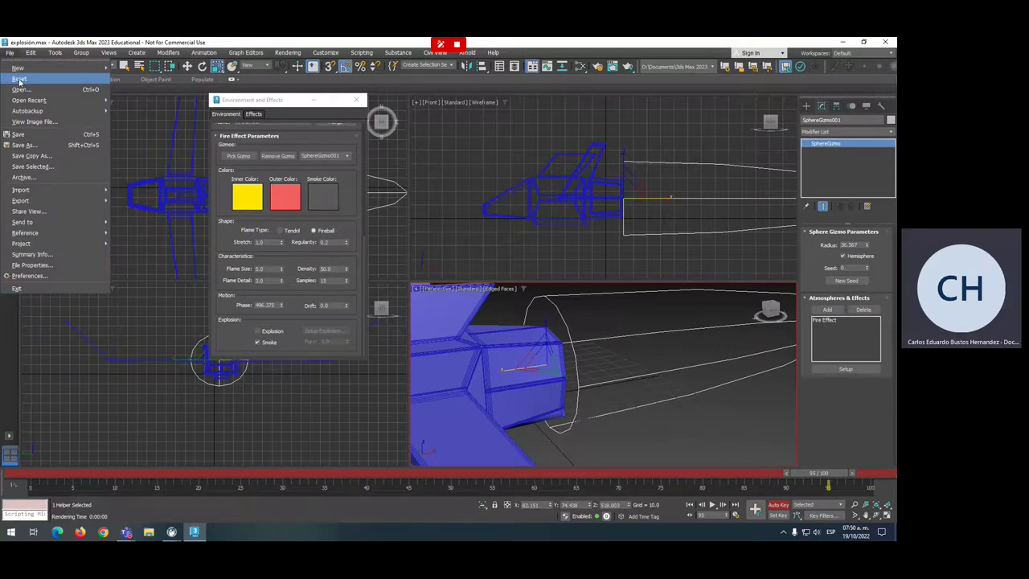
# - Browse Documentos > 3ds Max 2023 > autoback, sort backups by date, and cancel without opening
pyautogui.click(22, 90)
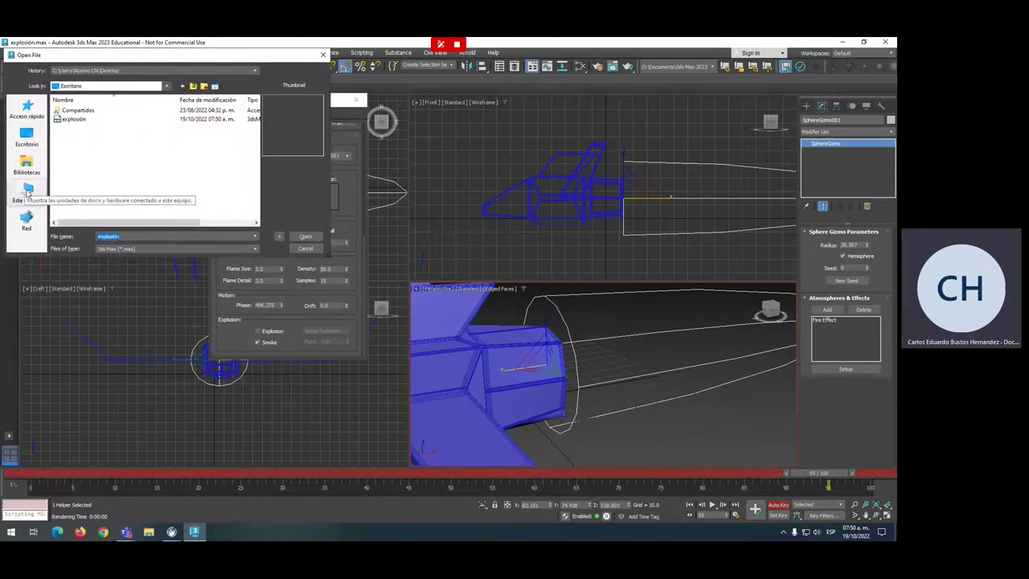
pyautogui.click(27, 165)
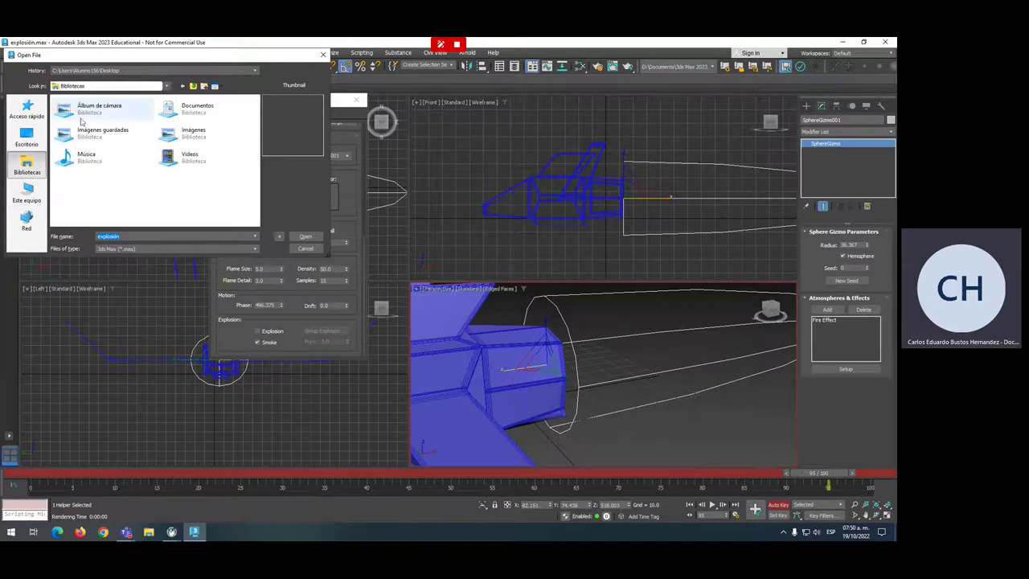
pyautogui.doubleClick(183, 108)
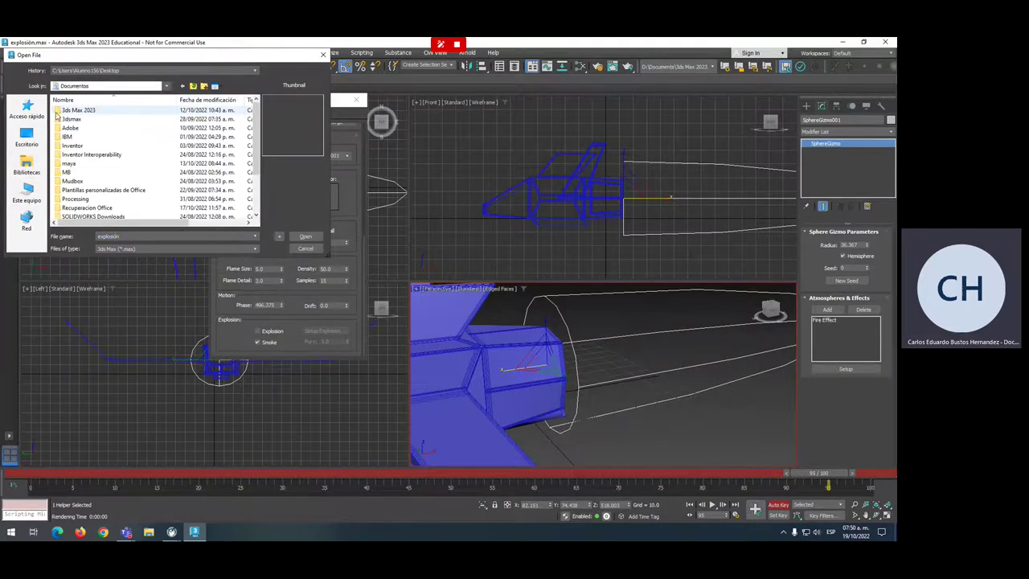
pyautogui.doubleClick(81, 111)
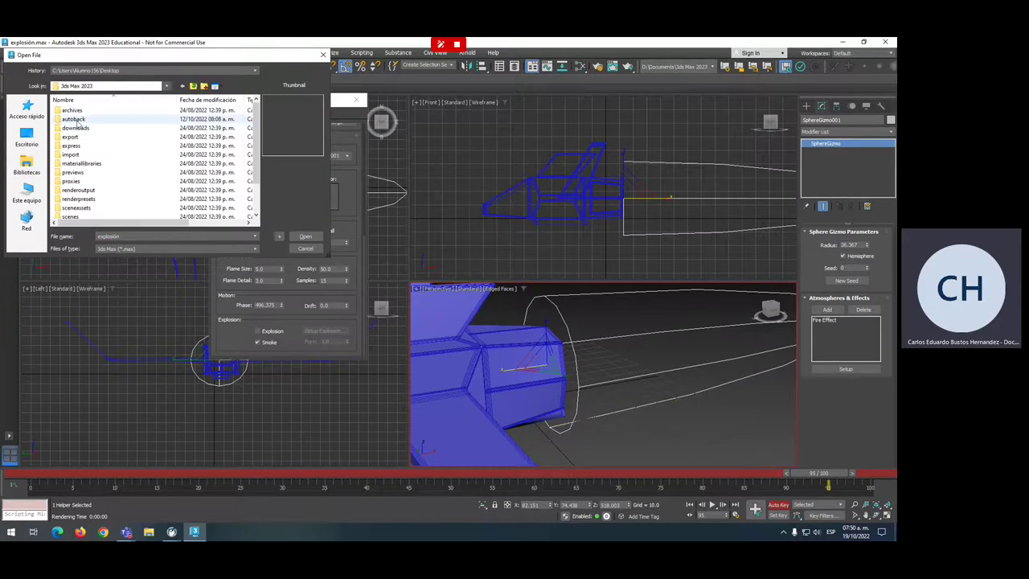
pyautogui.doubleClick(74, 119)
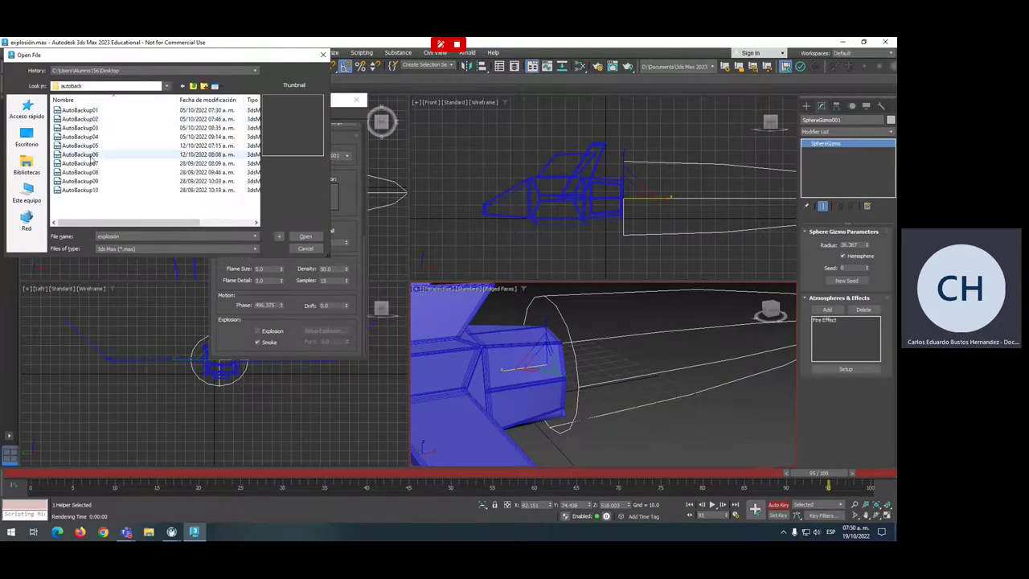
pyautogui.moveTo(109, 223); pyautogui.dragTo(169, 226)
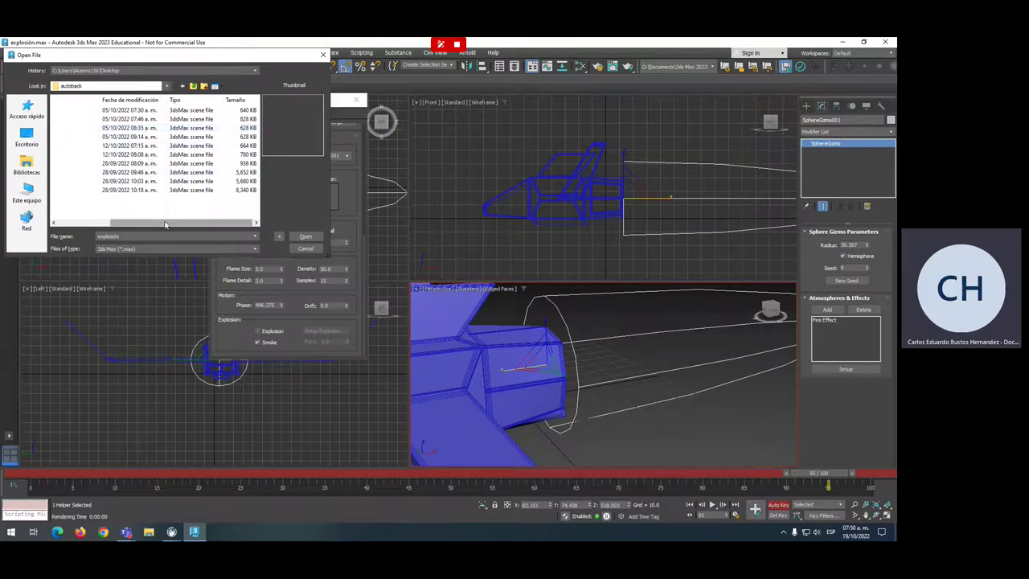
pyautogui.moveTo(164, 224); pyautogui.dragTo(158, 224)
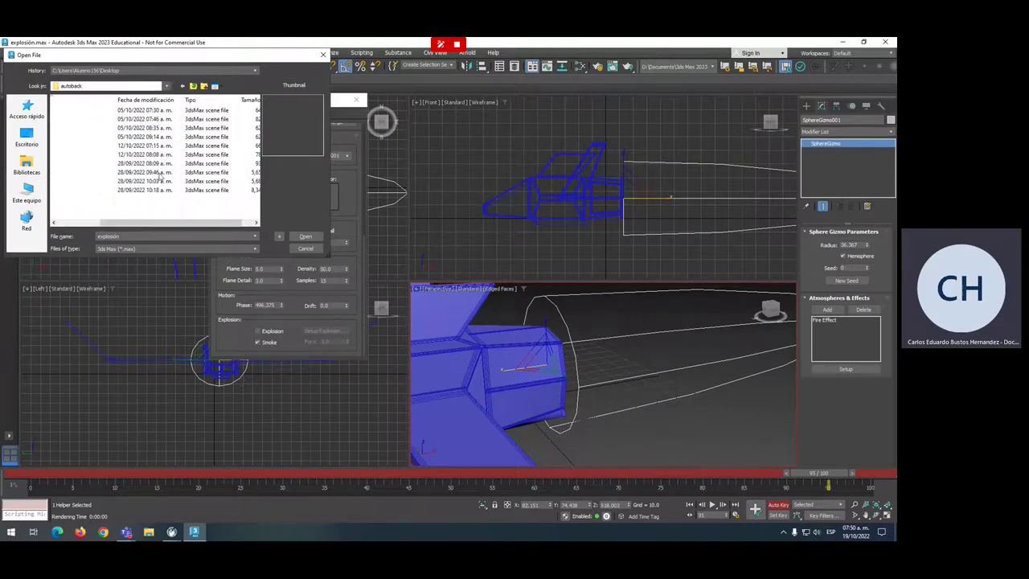
pyautogui.click(159, 103)
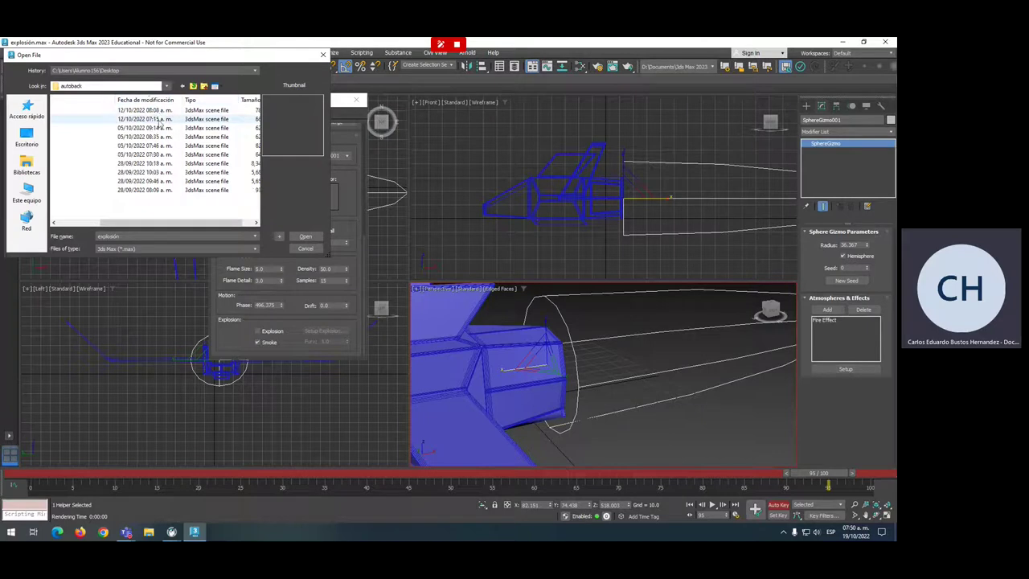
pyautogui.moveTo(143, 224); pyautogui.dragTo(85, 224)
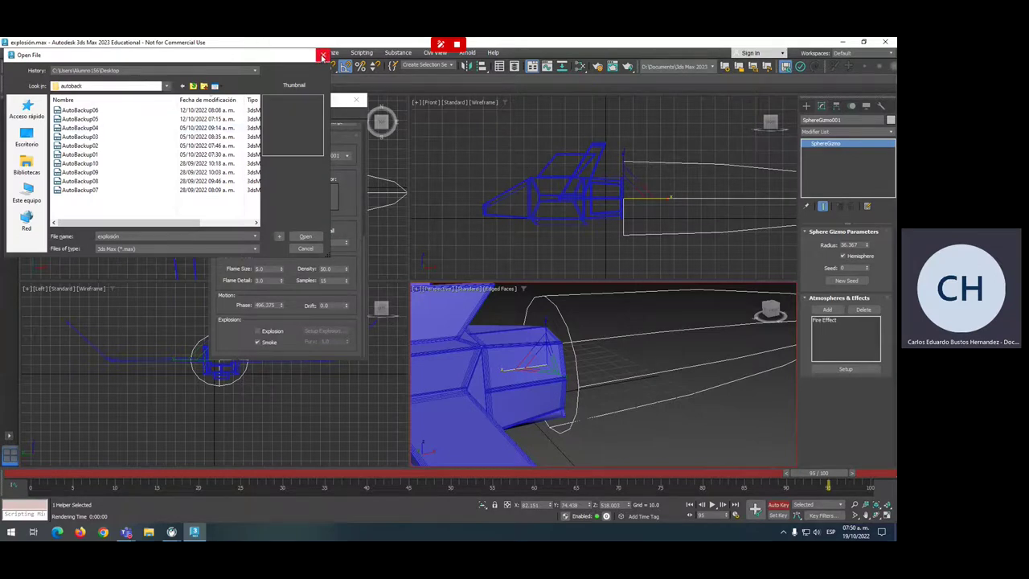
pyautogui.click(322, 56)
# - Move the time slider back to frame 7, where the fire's Phase reads about 7
pyautogui.moveTo(307, 104); pyautogui.dragTo(278, 107)
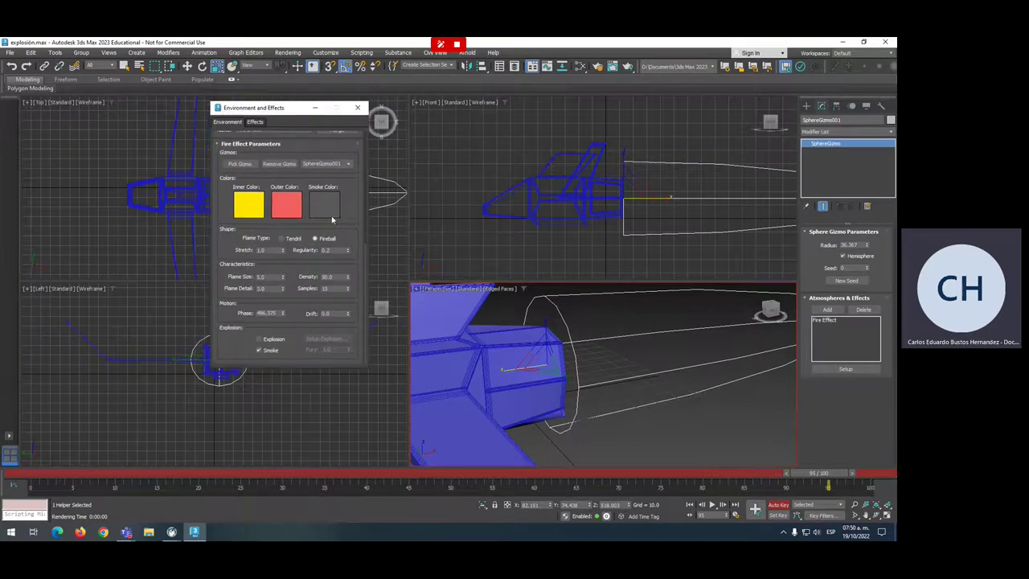
pyautogui.moveTo(828, 473); pyautogui.dragTo(94, 473)
pyautogui.scroll(-3, 613, 366)
# - Deselect the fire gizmo, pick the Standard Primitives Sphere tool, and move the effects window aside
pyautogui.click(529, 395)
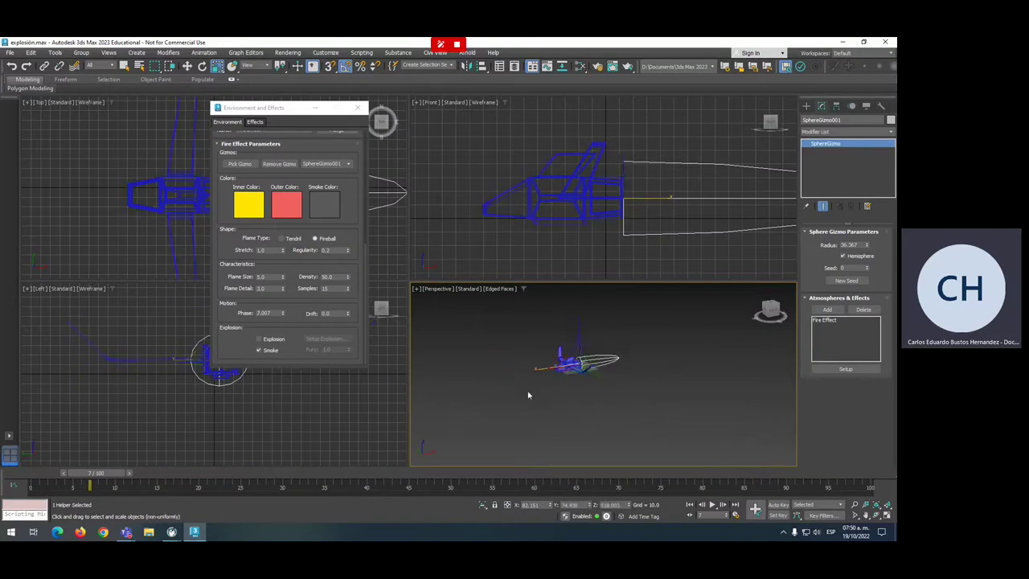
pyautogui.click(807, 107)
pyautogui.moveTo(286, 109); pyautogui.dragTo(180, 79)
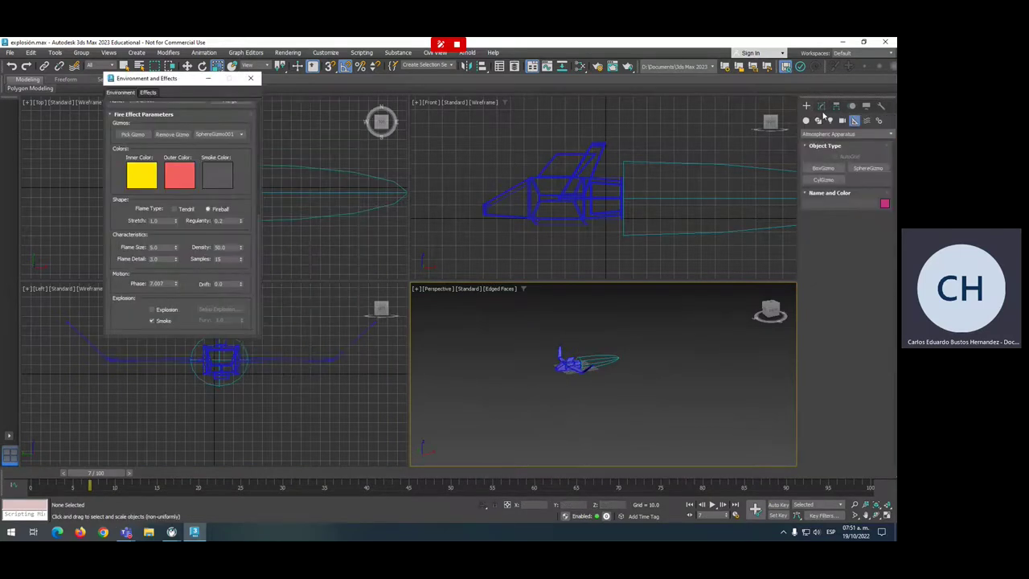
pyautogui.click(807, 121)
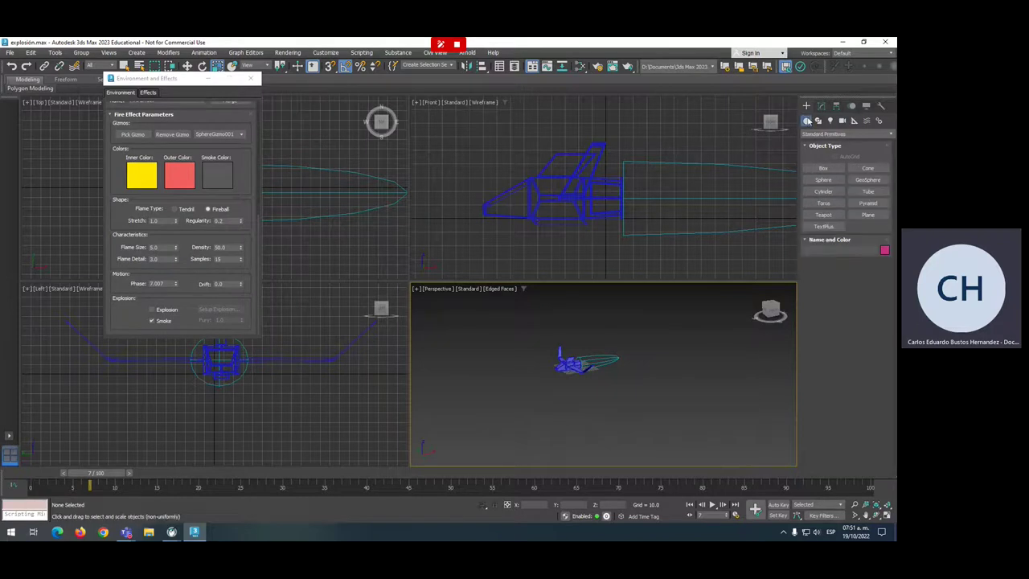
pyautogui.click(823, 179)
pyautogui.moveTo(177, 79); pyautogui.dragTo(444, 290)
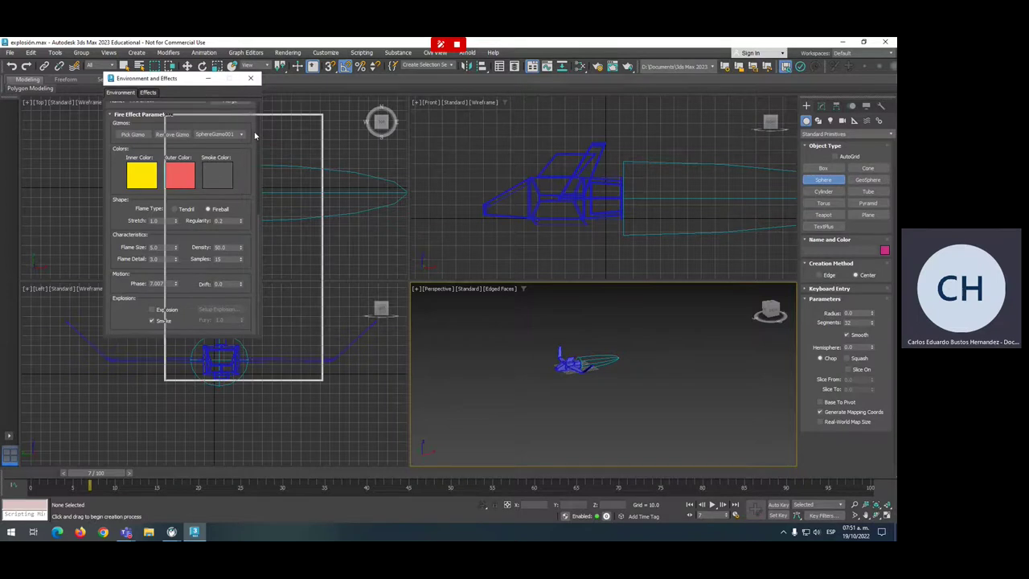
pyautogui.scroll(-5, 260, 198)
# - Draw a large sphere, radius about 599.7, left of the airplane in the Top viewport
pyautogui.moveTo(142, 184); pyautogui.dragTo(200, 226)
pyautogui.scroll(-2, 182, 167)
pyautogui.moveTo(436, 295); pyautogui.dragTo(468, 308)
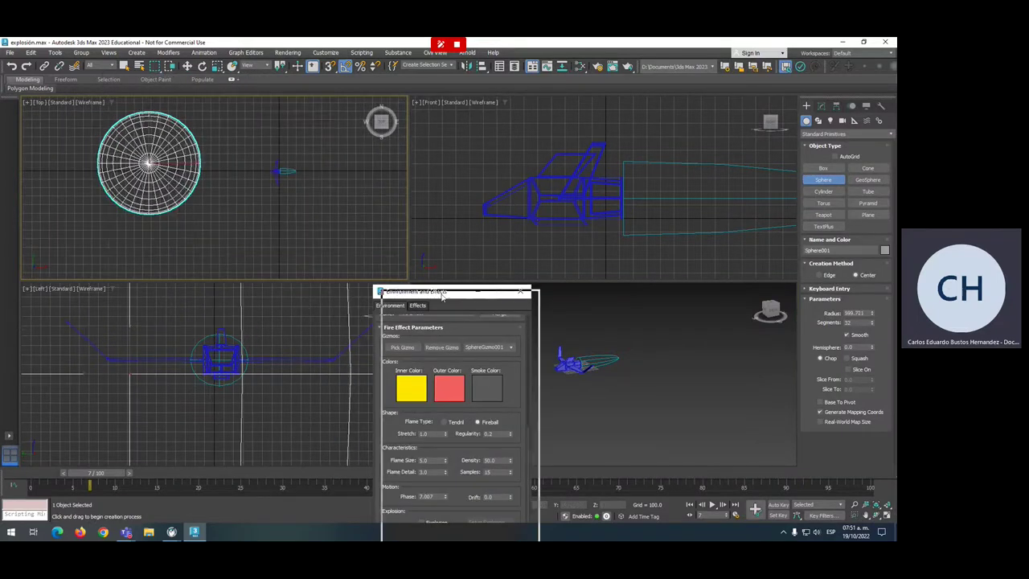
pyautogui.scroll(-3, 668, 368)
pyautogui.scroll(-2, 668, 367)
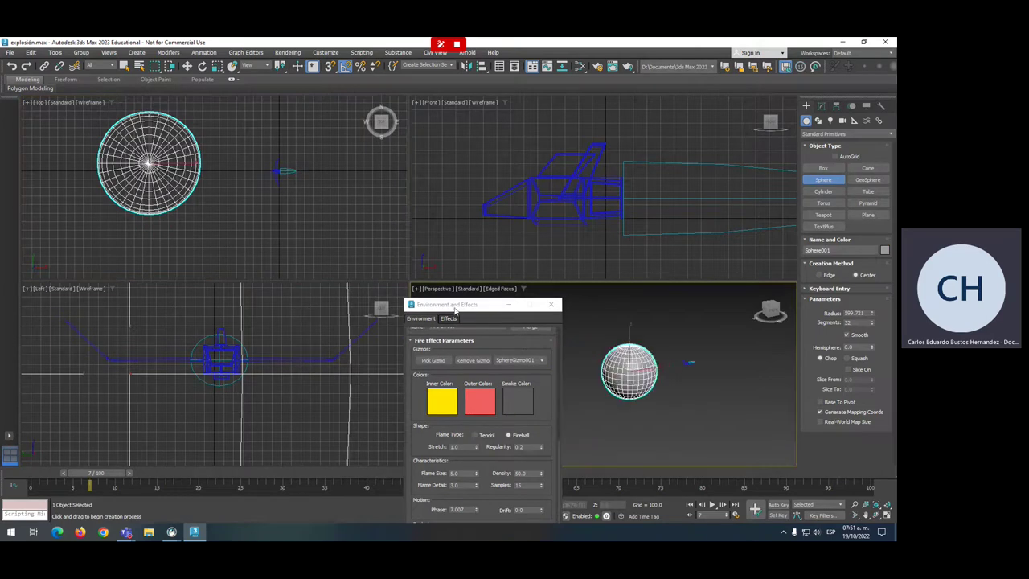
pyautogui.moveTo(451, 304); pyautogui.dragTo(355, 242)
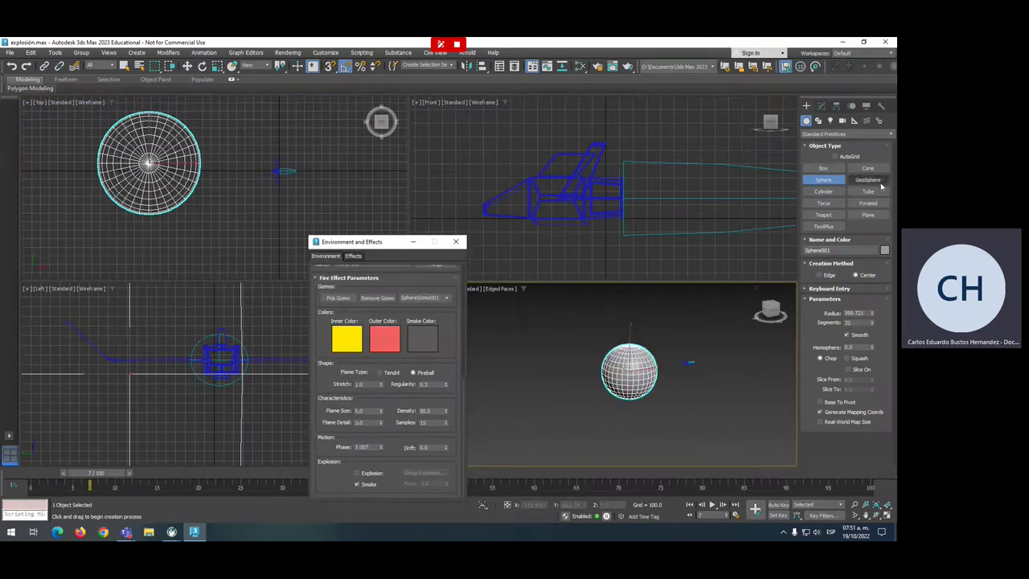
# - Give Sphere001 64 segments for a denser mesh
pyautogui.doubleClick(852, 322)
pyautogui.write('64')
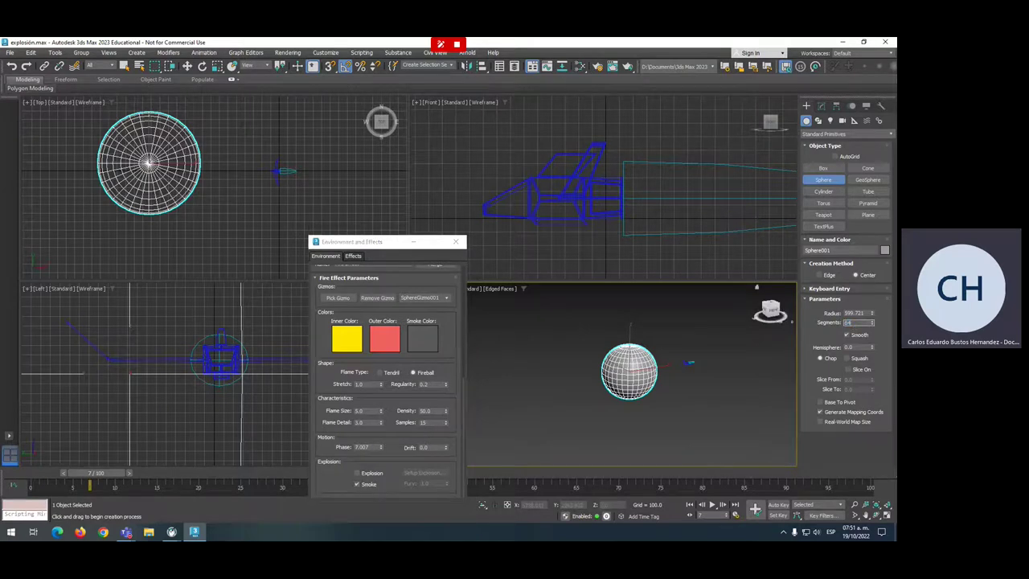
pyautogui.press('Return')
pyautogui.scroll(5, 638, 367)
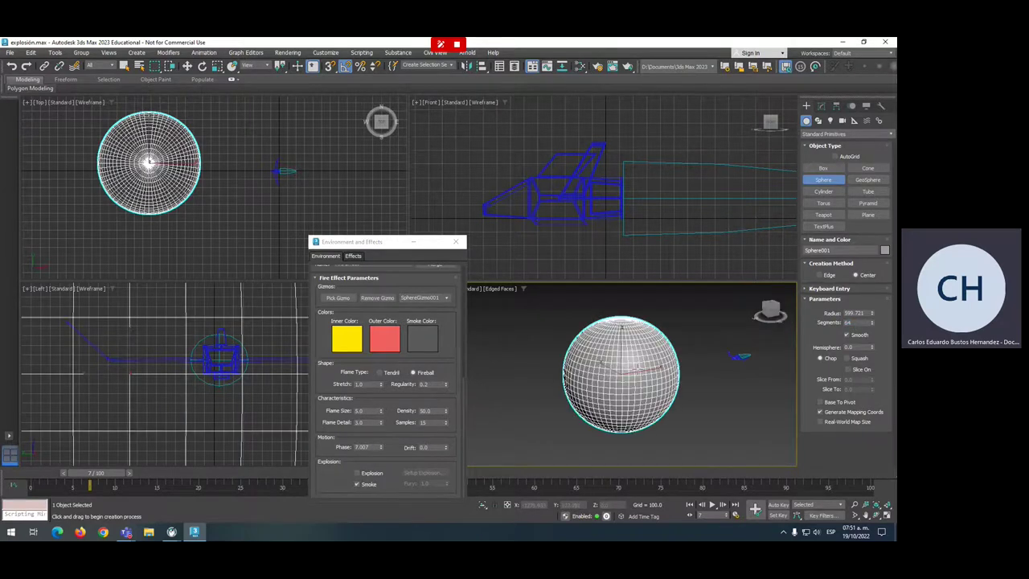
pyautogui.click(822, 105)
# - Apply a Noise modifier to Sphere001 with Scale 30 and Fractal turned on
pyautogui.click(852, 135)
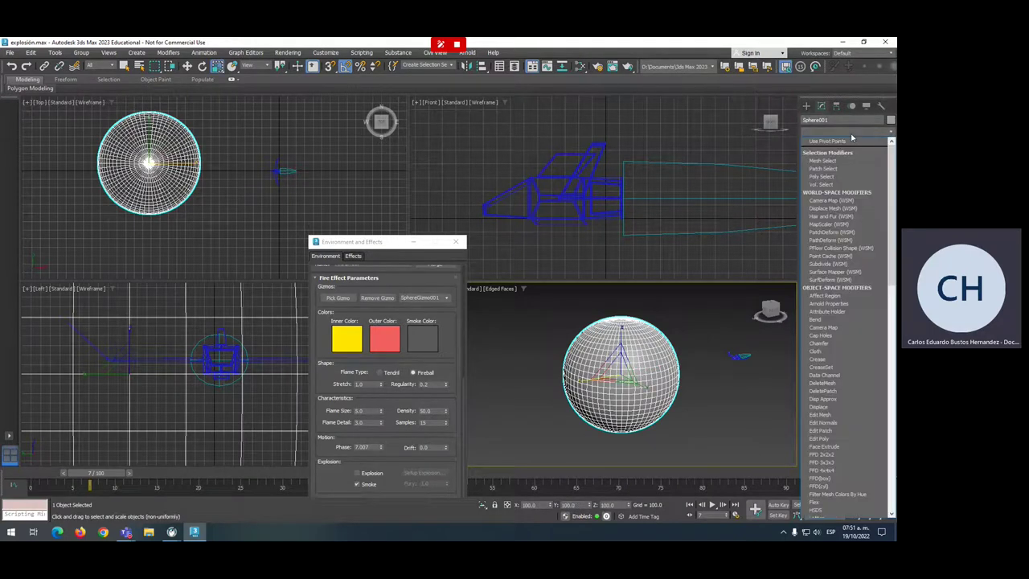
pyautogui.press('n')
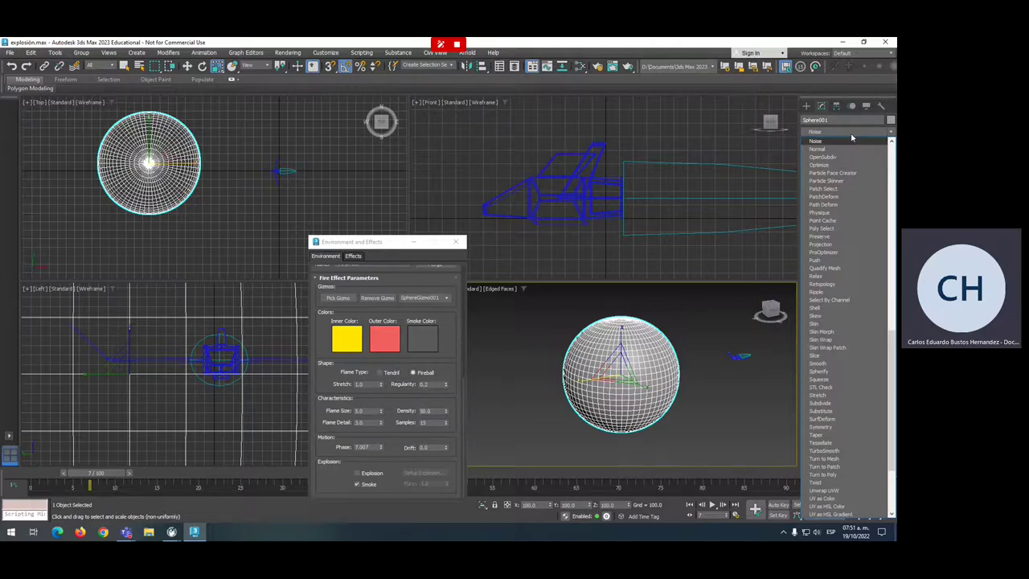
pyautogui.press('Return')
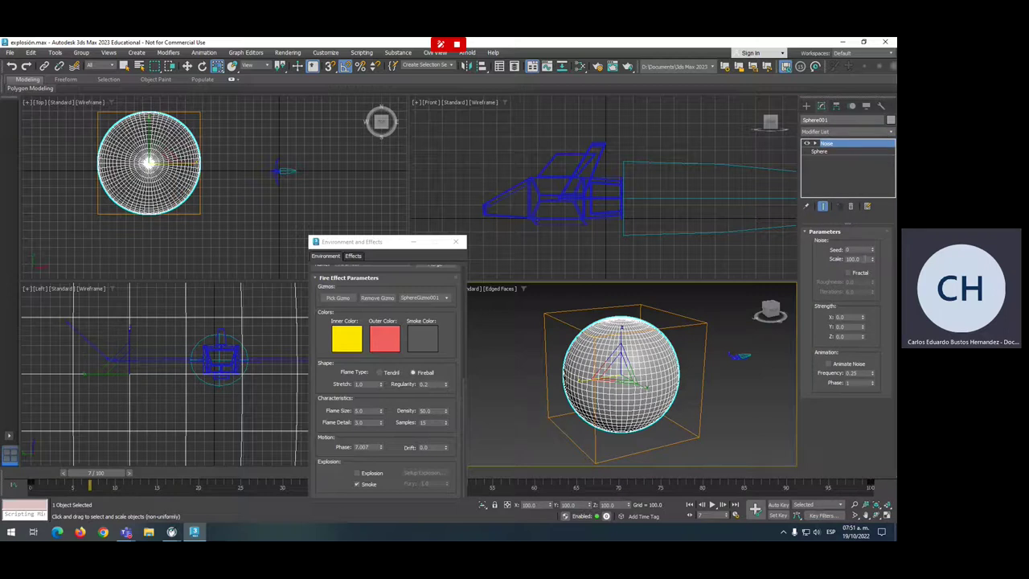
pyautogui.doubleClick(852, 259)
pyautogui.write('30')
pyautogui.click(848, 273)
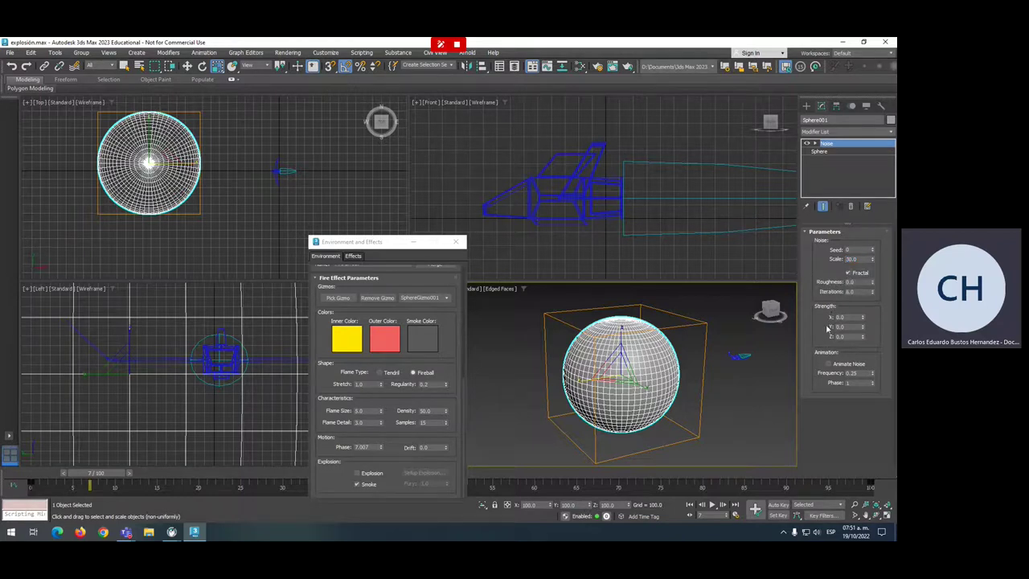
pyautogui.press('r')
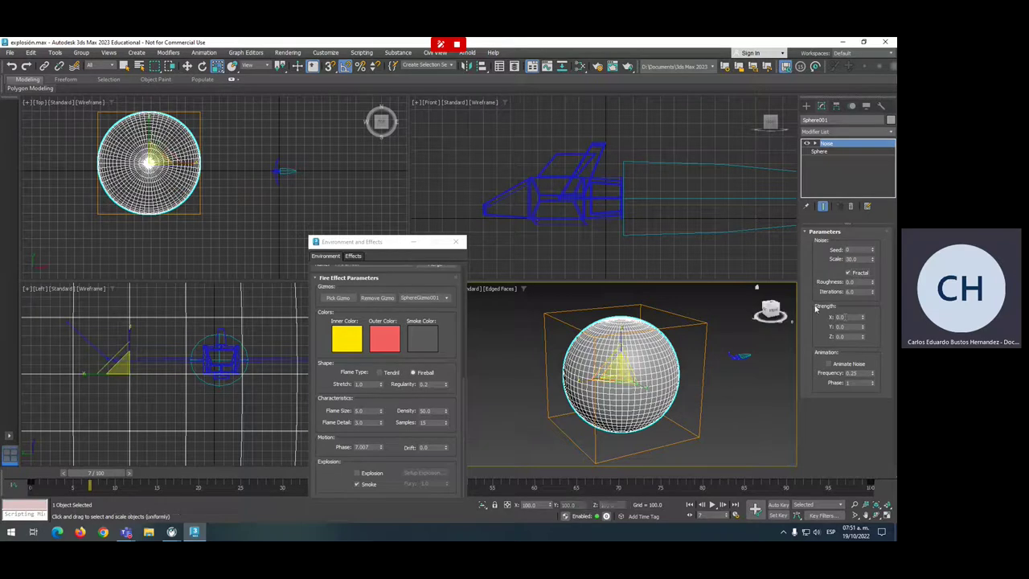
# - Set noise Strength X, Y and Z to 25, then raise Y strength to about 220
pyautogui.doubleClick(850, 316)
pyautogui.write('25')
pyautogui.press('Tab')
pyautogui.write('25')
pyautogui.press('Tab')
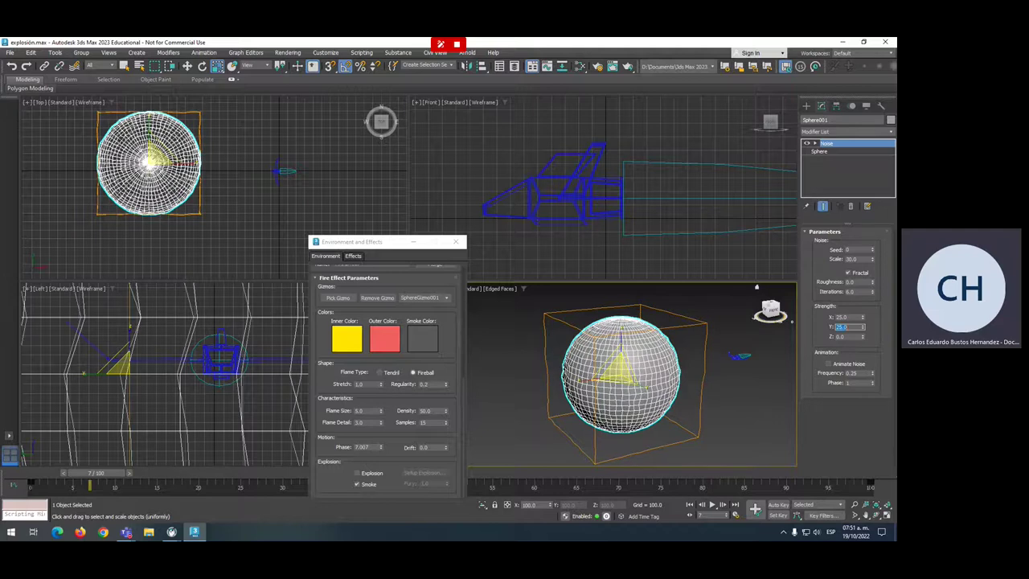
pyautogui.press('Return')
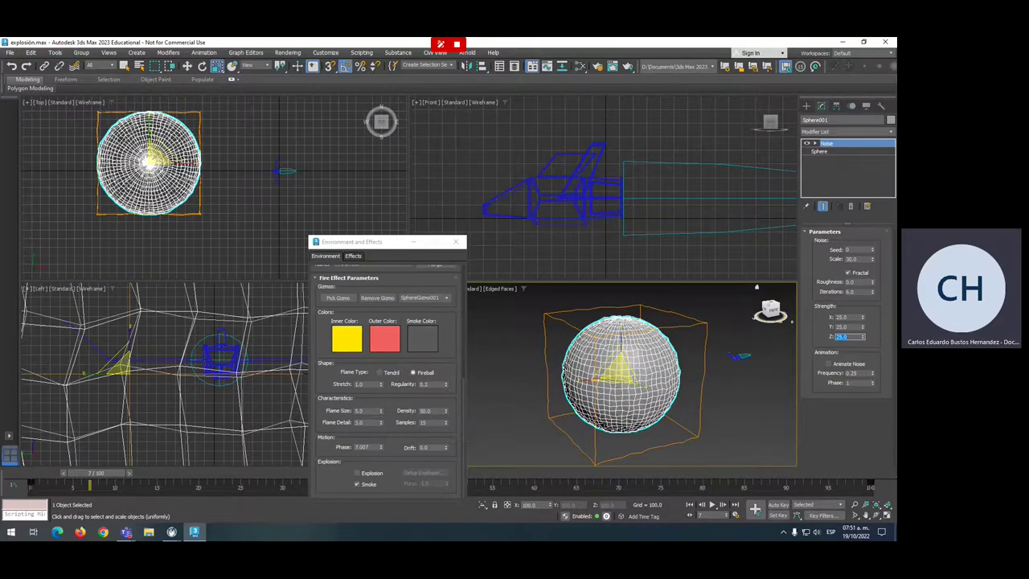
pyautogui.moveTo(863, 327)
pyautogui.mouseDown()
pyautogui.moveTo(28, 343)
pyautogui.moveTo(35, 441)
pyautogui.mouseUp()
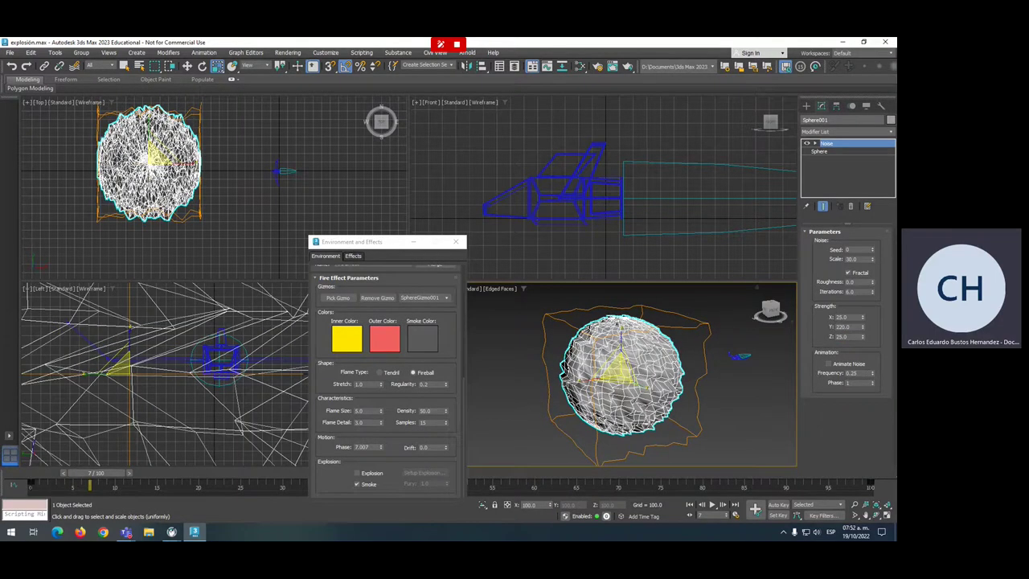
# - Set the Y noise strength to 10 and keep the noise scale at 30
pyautogui.moveTo(864, 329)
pyautogui.mouseDown()
pyautogui.moveTo(868, 407)
pyautogui.moveTo(861, 343)
pyautogui.mouseUp()
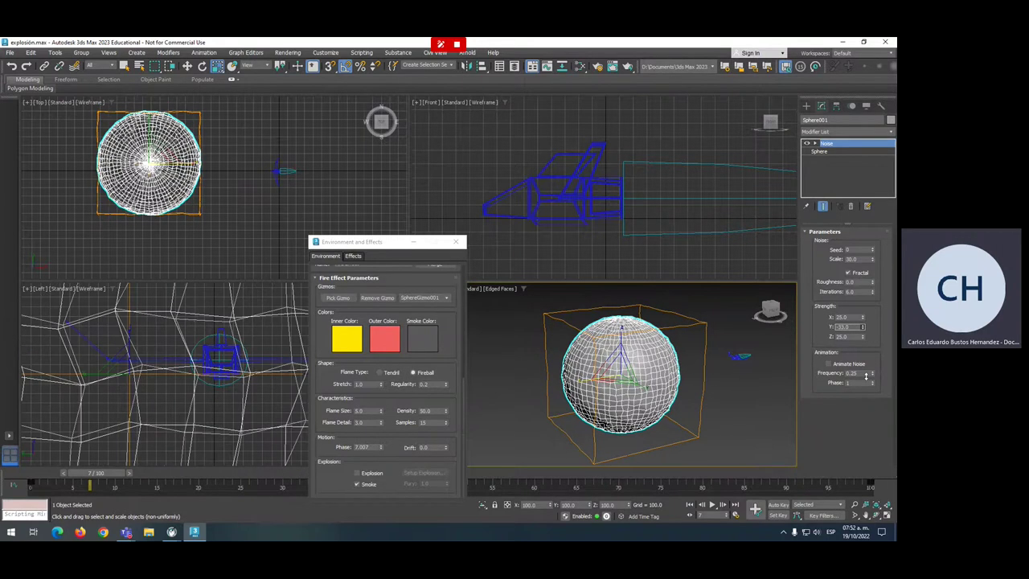
pyautogui.doubleClick(844, 327)
pyautogui.write('10')
pyautogui.press('Return')
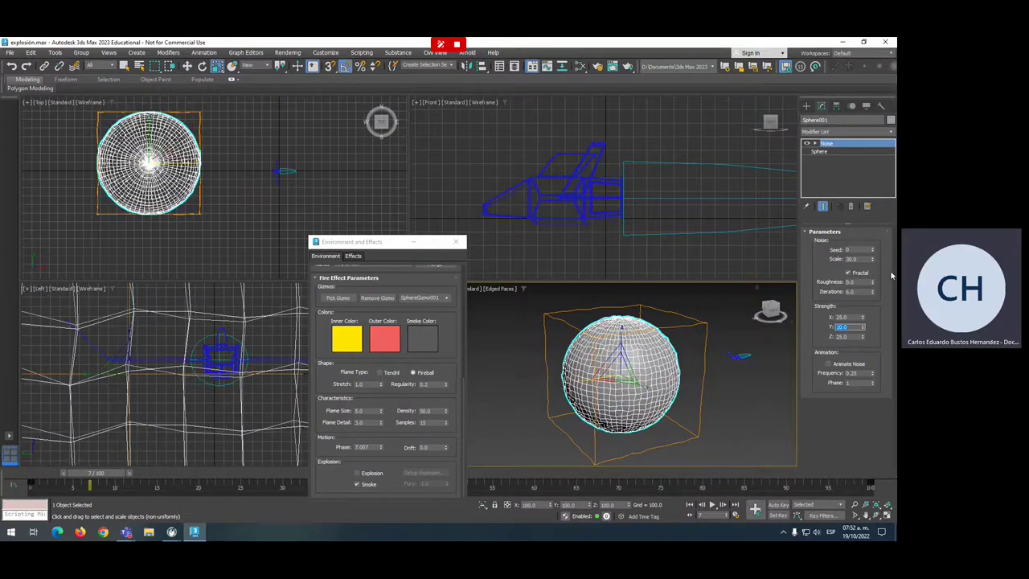
pyautogui.moveTo(873, 259); pyautogui.dragTo(871, 163)
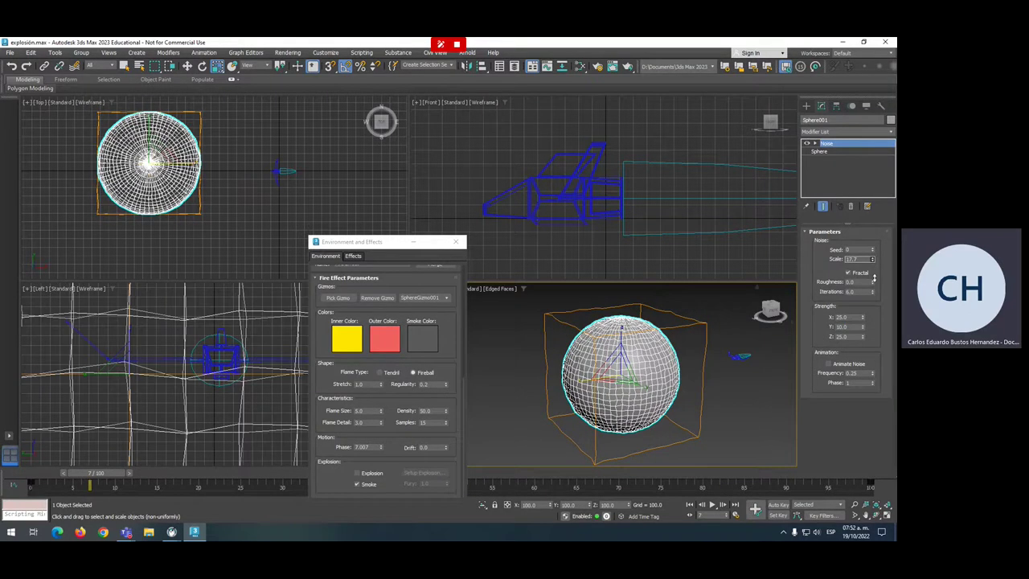
pyautogui.moveTo(871, 163); pyautogui.dragTo(864, 258)
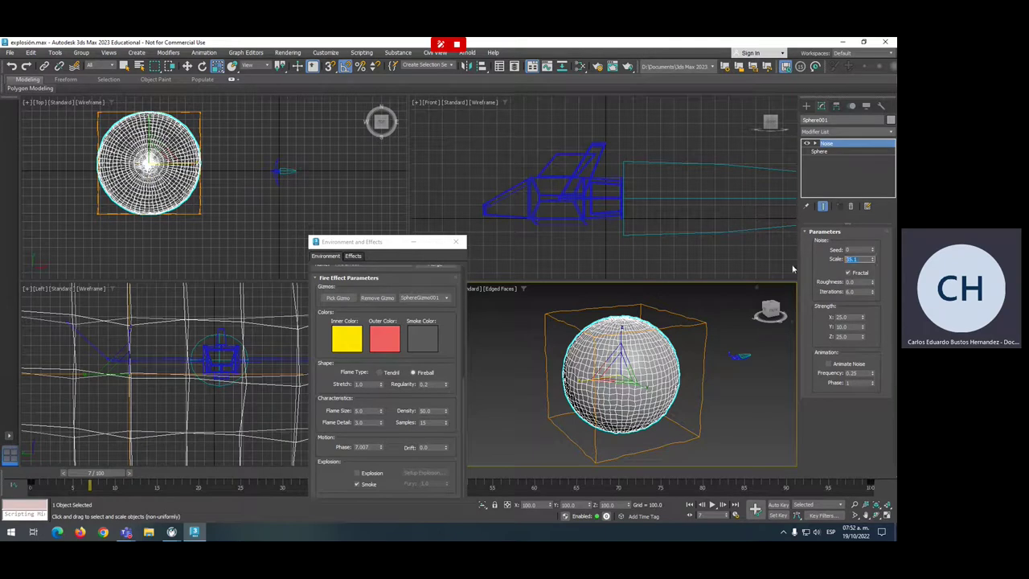
pyautogui.press('Return')
# - Turn off Fractal, set Z strength to 20, and return the time slider to frame 0
pyautogui.moveTo(864, 339)
pyautogui.mouseDown()
pyautogui.moveTo(876, 86)
pyautogui.moveTo(844, 386)
pyautogui.mouseUp()
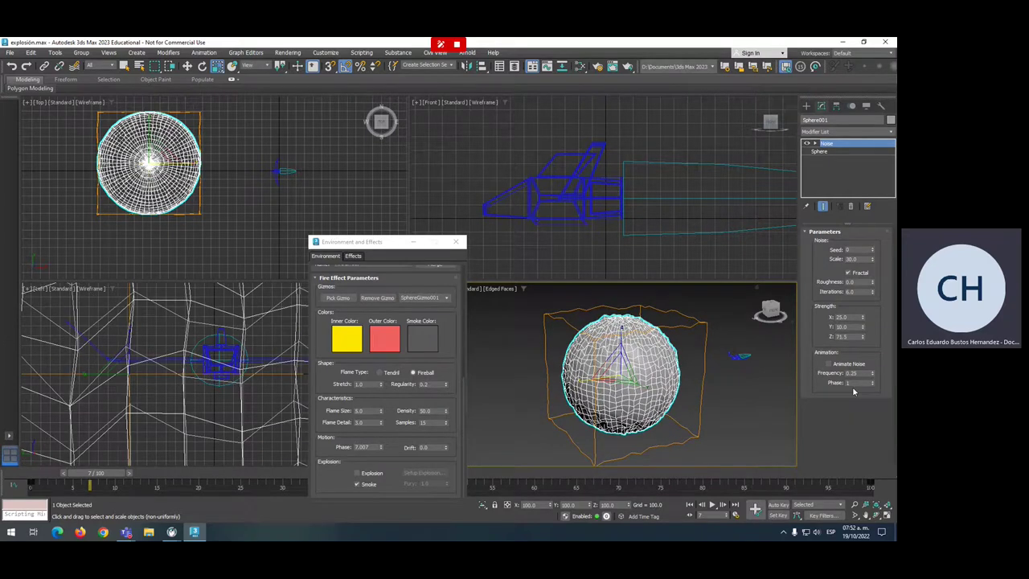
pyautogui.click(849, 273)
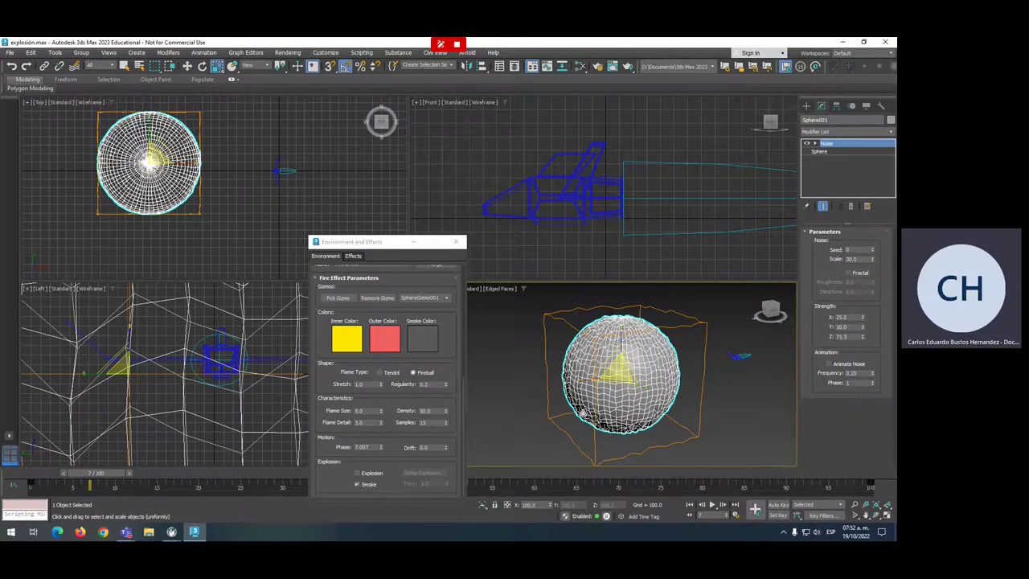
pyautogui.click(848, 274)
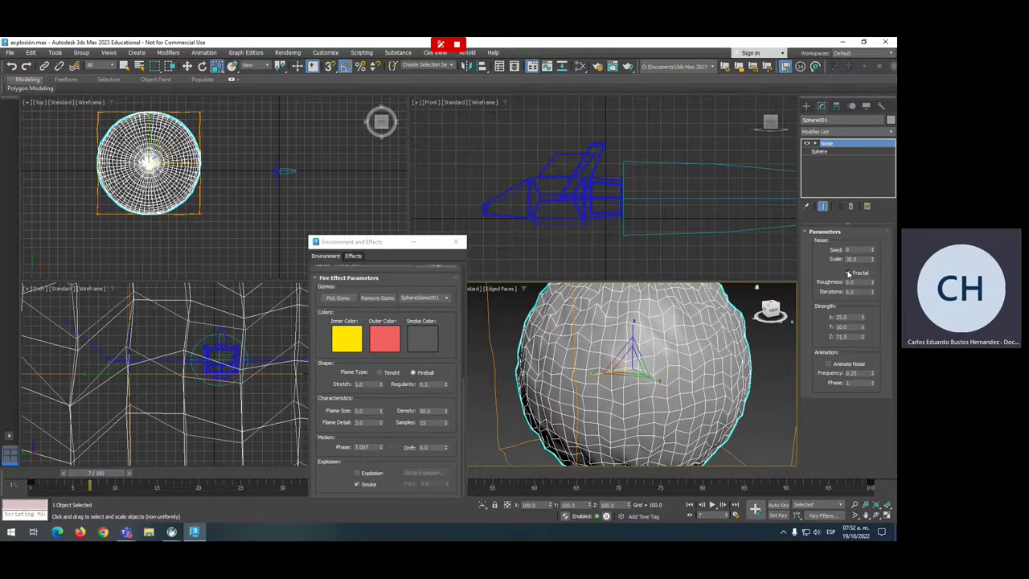
pyautogui.click(848, 273)
pyautogui.doubleClick(842, 337)
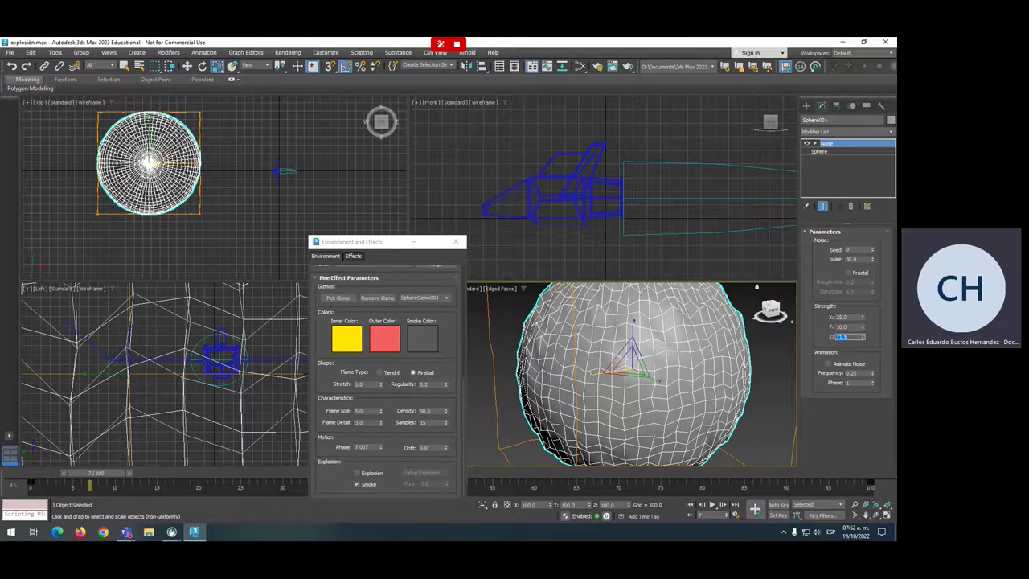
pyautogui.press('Return')
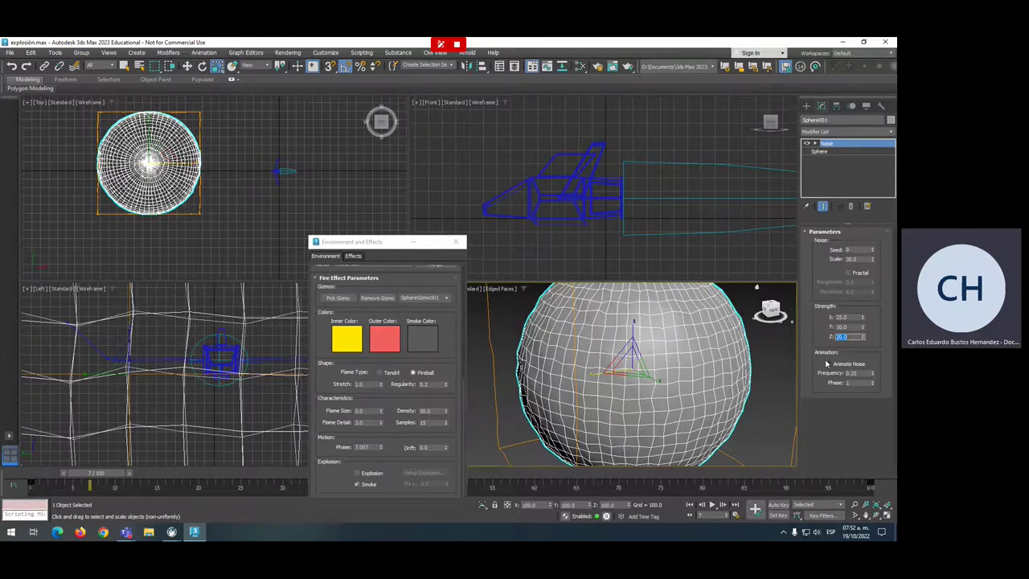
pyautogui.scroll(-3, 643, 369)
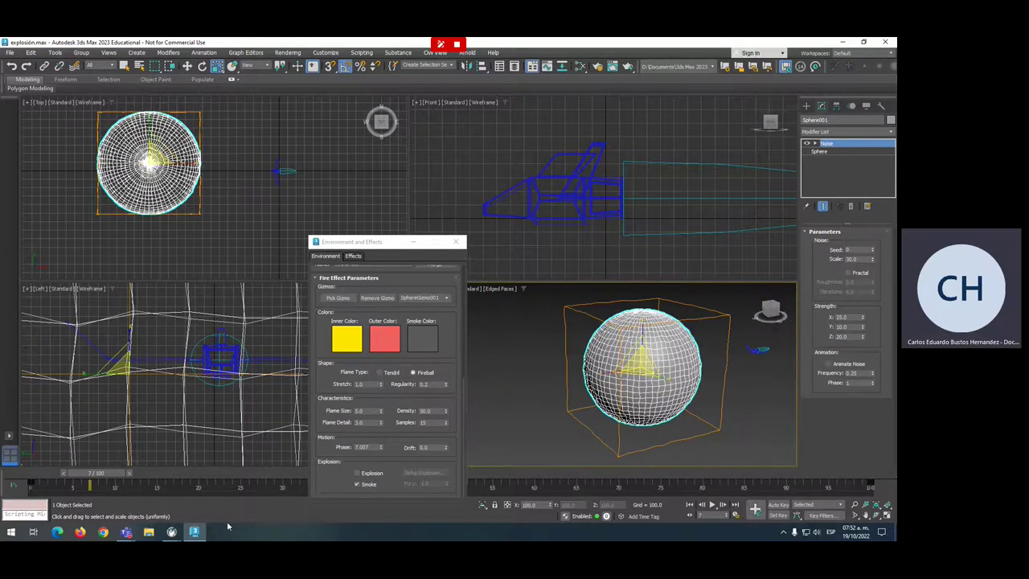
pyautogui.moveTo(90, 475); pyautogui.dragTo(30, 474)
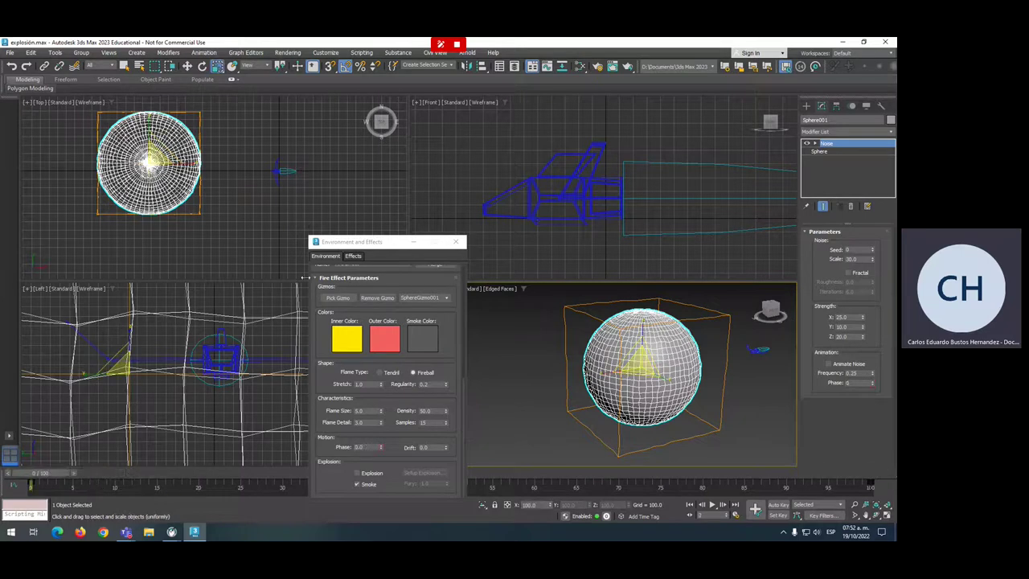
# - Close Environment and Effects and move Sphere001 down, away from the airplane, in the Top view
pyautogui.click(456, 241)
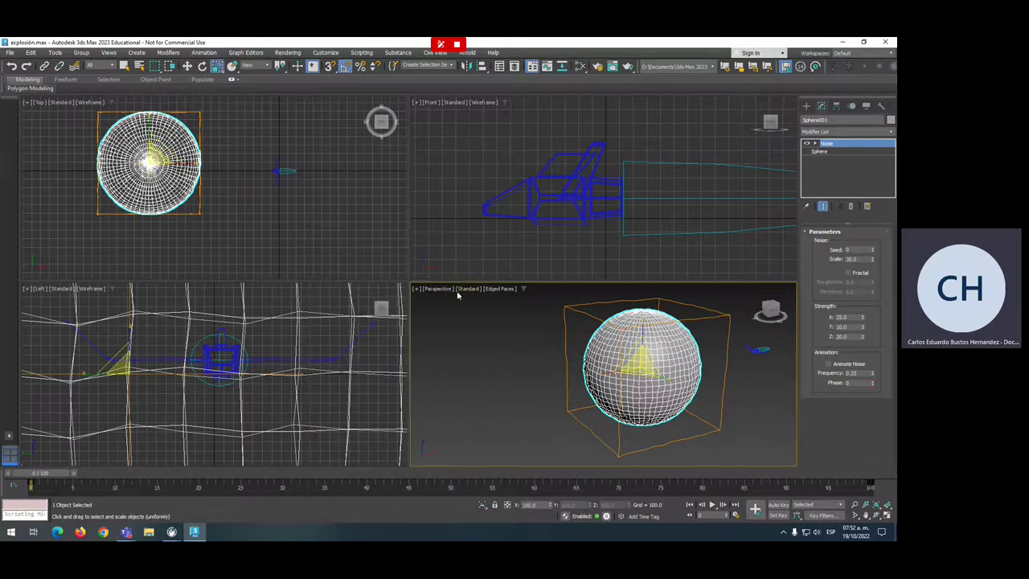
pyautogui.scroll(-3, 237, 166)
pyautogui.rightClick(195, 193)
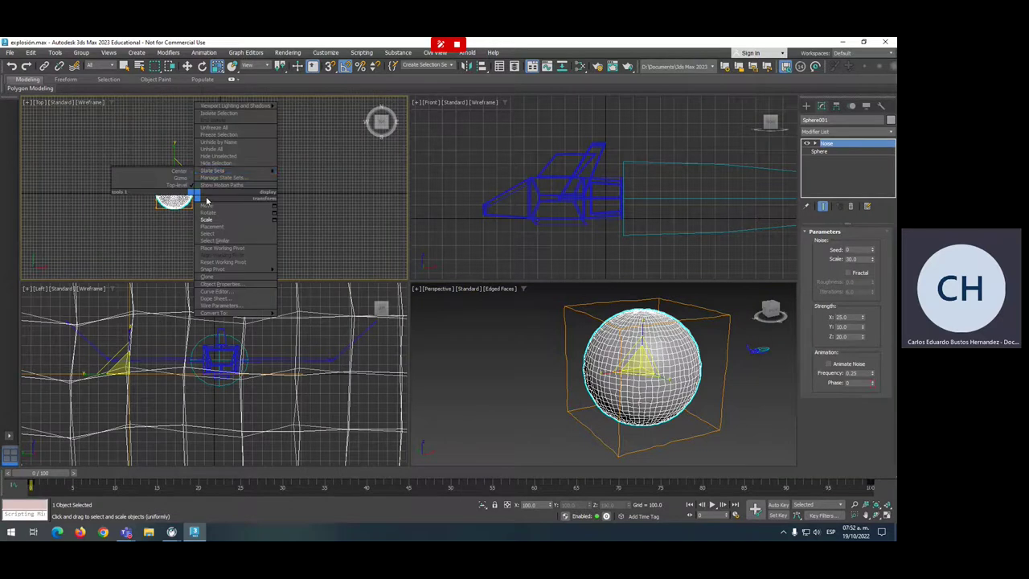
pyautogui.press('Escape')
pyautogui.rightClick(172, 191)
pyautogui.click(204, 205)
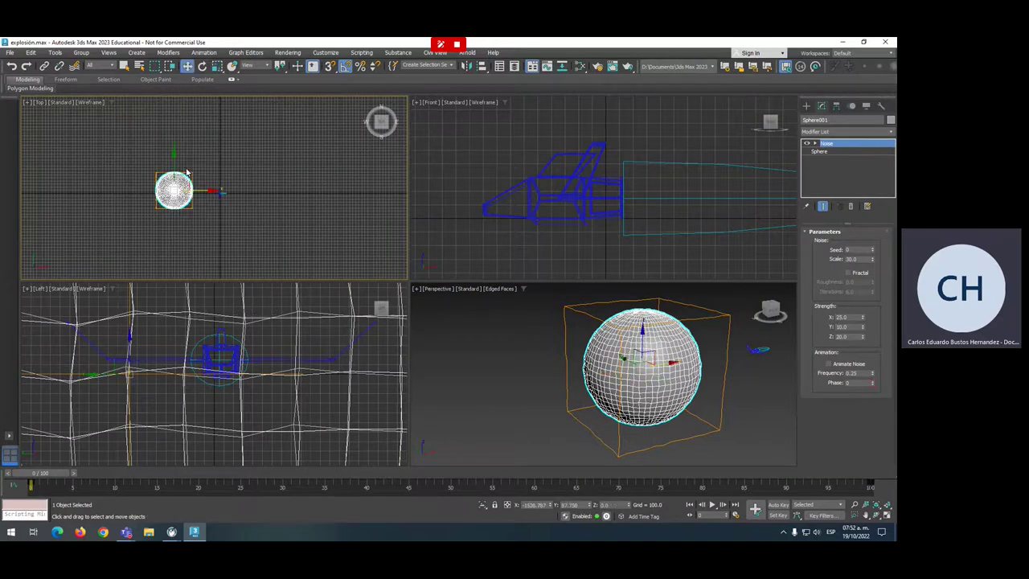
pyautogui.moveTo(173, 191); pyautogui.dragTo(173, 239)
pyautogui.scroll(-2, 587, 221)
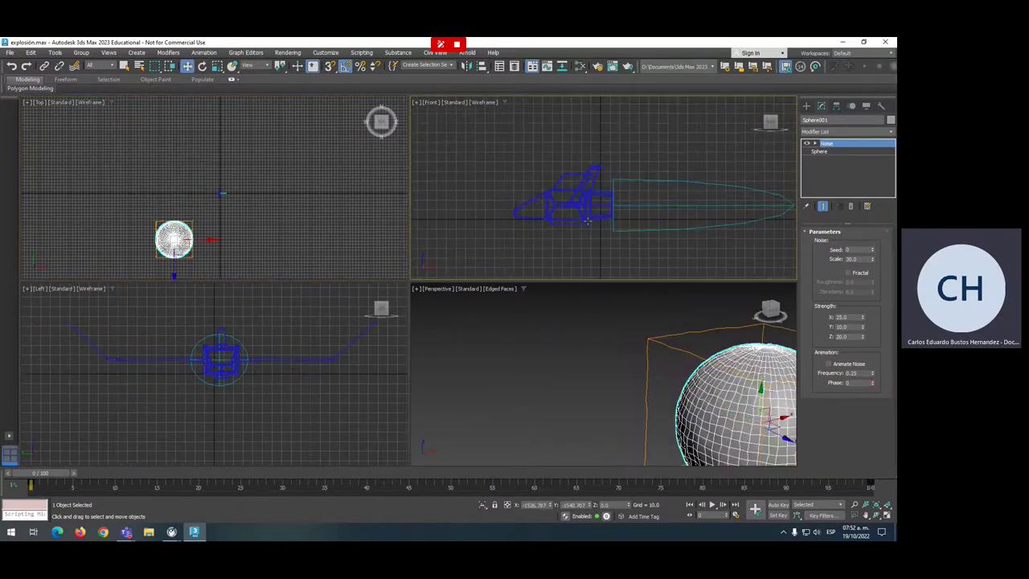
pyautogui.scroll(5, 184, 356)
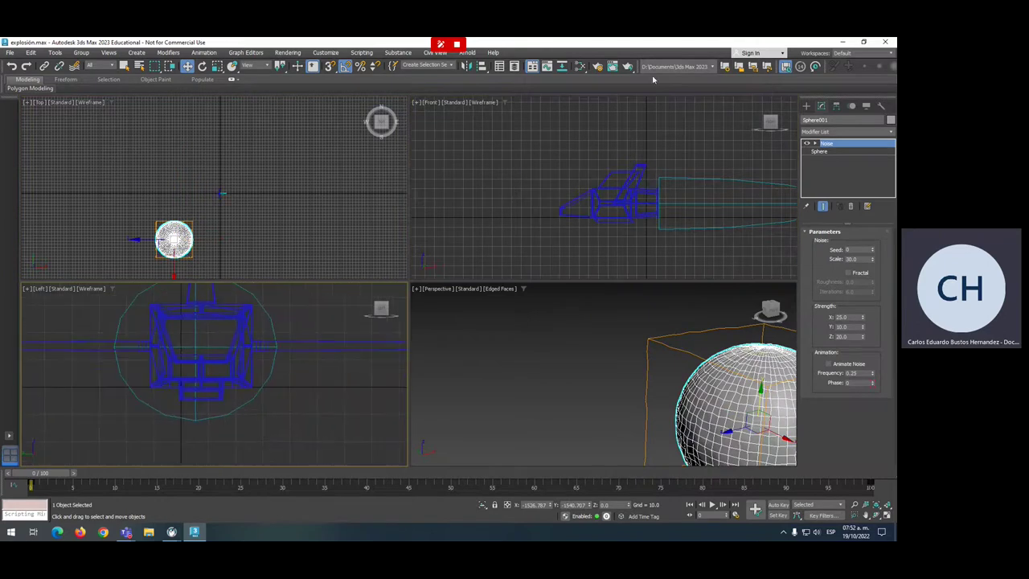
pyautogui.click(806, 105)
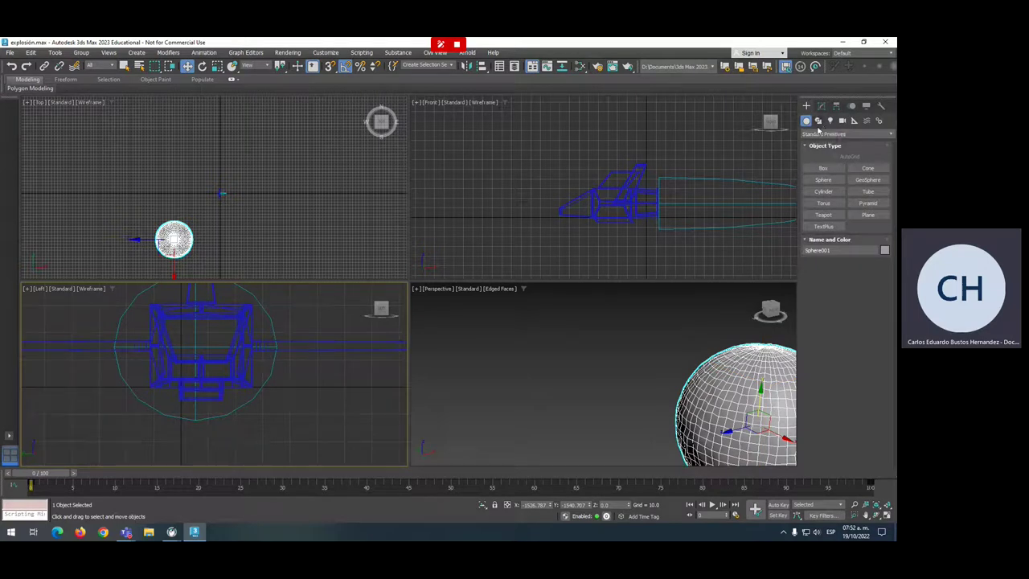
# - Draw an Extended Primitives Capsule beneath the fuselage in the Left view
pyautogui.click(818, 134)
pyautogui.click(822, 152)
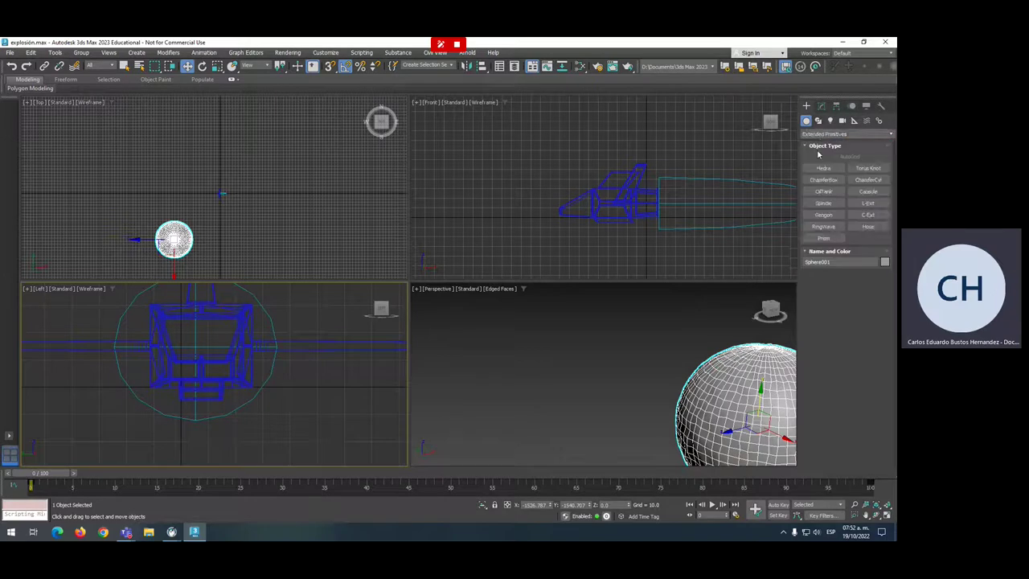
pyautogui.click(867, 192)
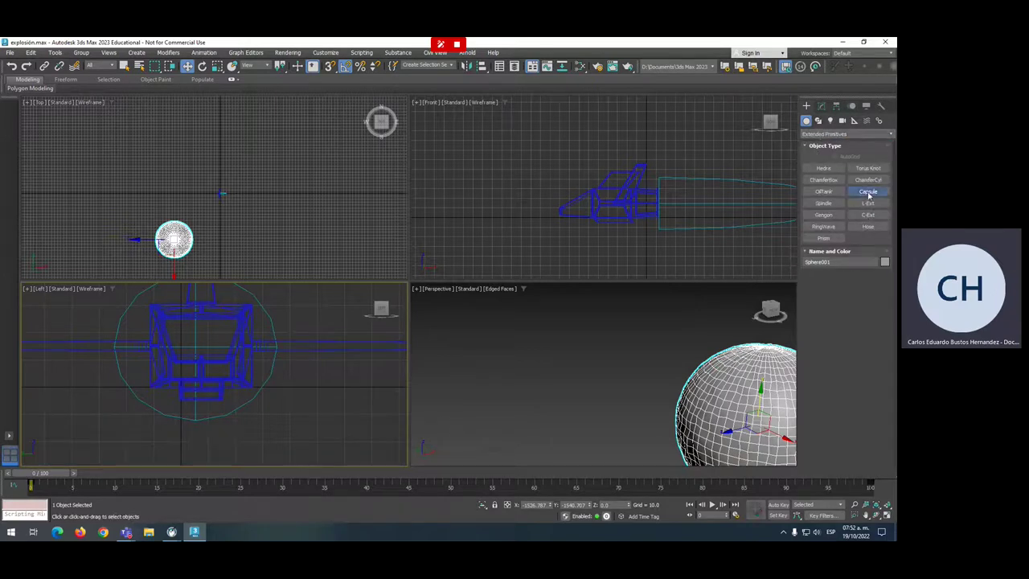
pyautogui.click(201, 392)
pyautogui.moveTo(201, 392); pyautogui.dragTo(202, 394)
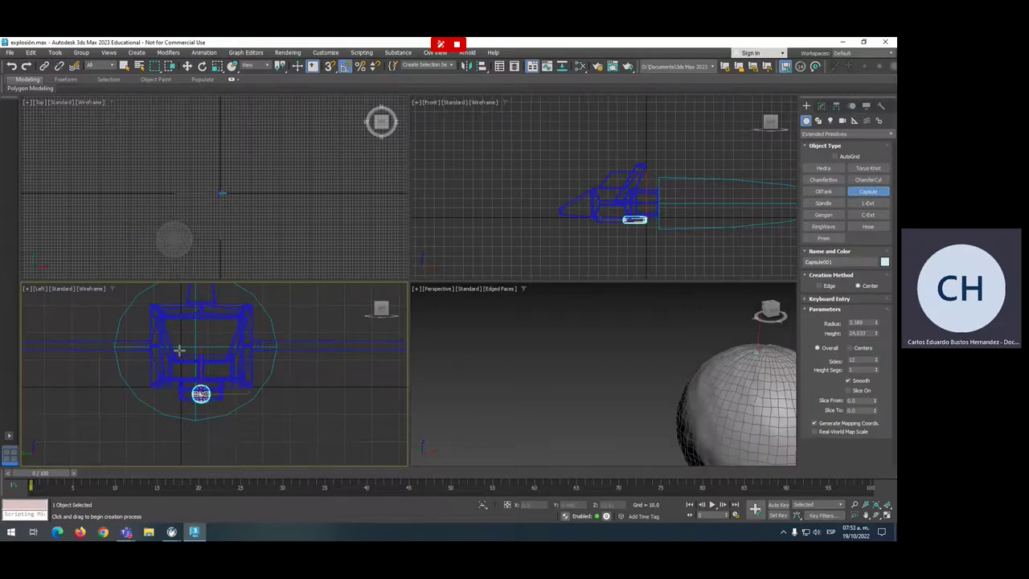
pyautogui.scroll(5, 609, 218)
pyautogui.press('w')
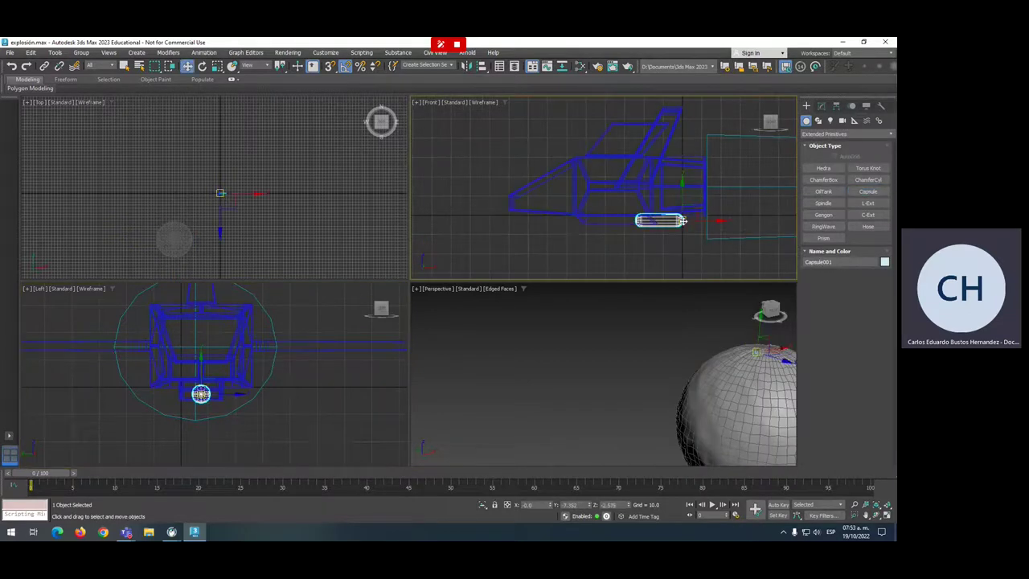
# - Slide the capsule along under the fuselage and scale it flatter vertically
pyautogui.moveTo(702, 218); pyautogui.dragTo(642, 218)
pyautogui.rightClick(615, 224)
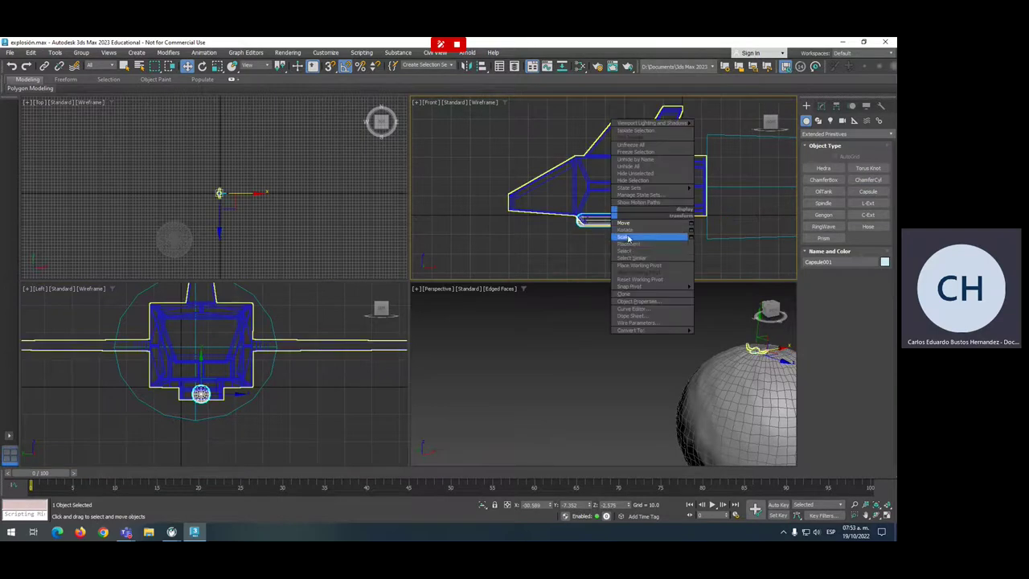
pyautogui.click(628, 238)
pyautogui.moveTo(624, 180); pyautogui.dragTo(626, 233)
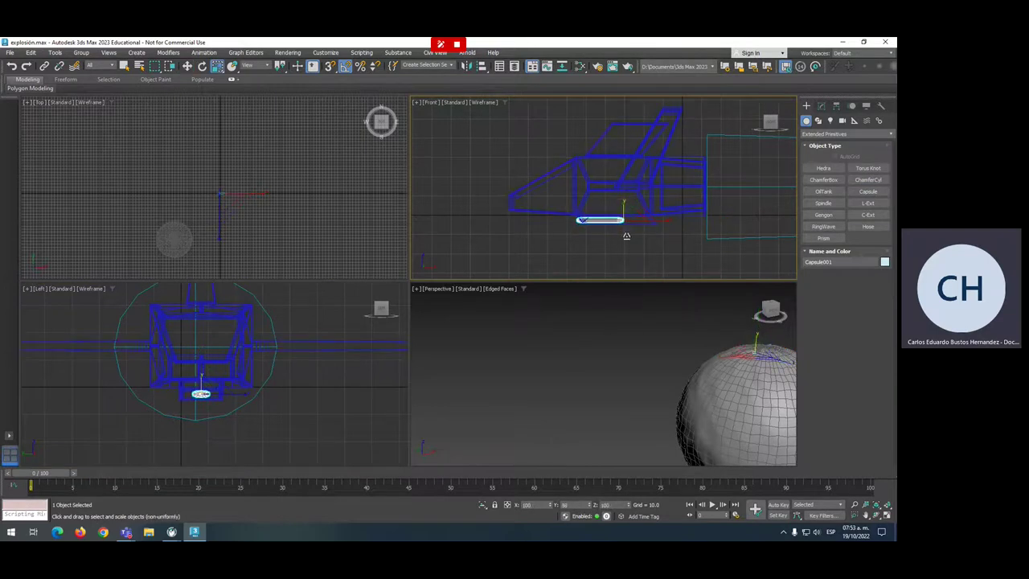
pyautogui.scroll(3, 213, 390)
pyautogui.scroll(2, 213, 390)
pyautogui.rightClick(232, 387)
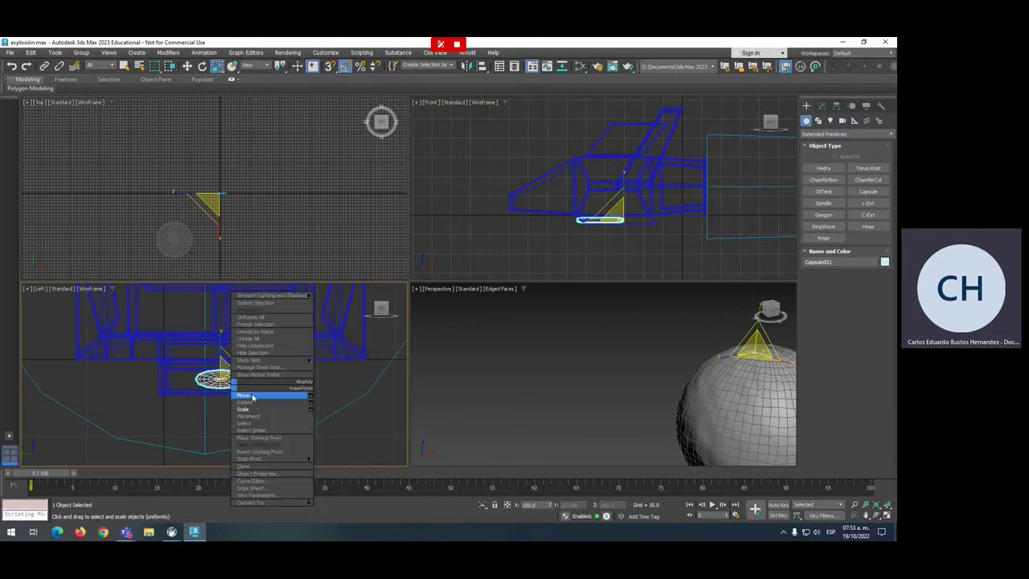
pyautogui.click(251, 396)
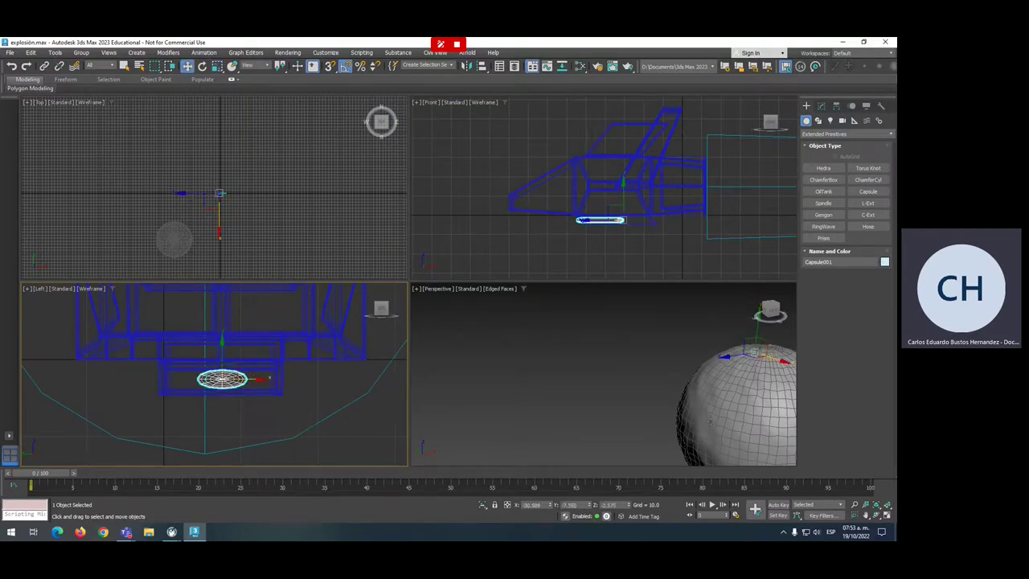
# - Pan, orbit and zoom the perspective view to inspect the capsule under the airplane
pyautogui.moveTo(567, 376); pyautogui.dragTo(603, 423, button='middle')
pyautogui.scroll(-5, 603, 423)
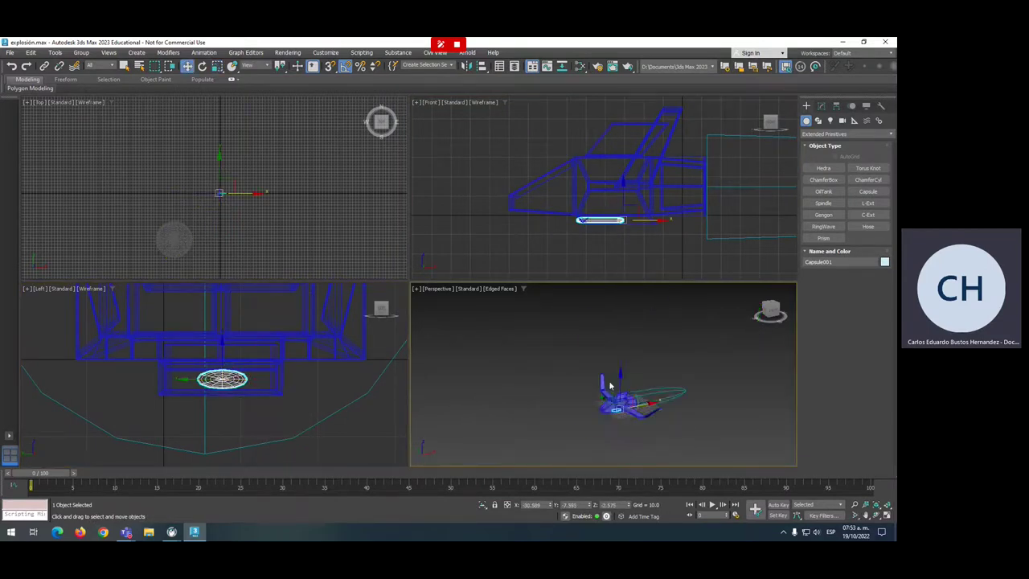
pyautogui.moveTo(618, 426)
pyautogui.keyDown('alt'); pyautogui.mouseDown(button='middle')
pyautogui.moveTo(657, 391)
pyautogui.moveTo(604, 410)
pyautogui.mouseUp(button='middle'); pyautogui.keyUp('alt')
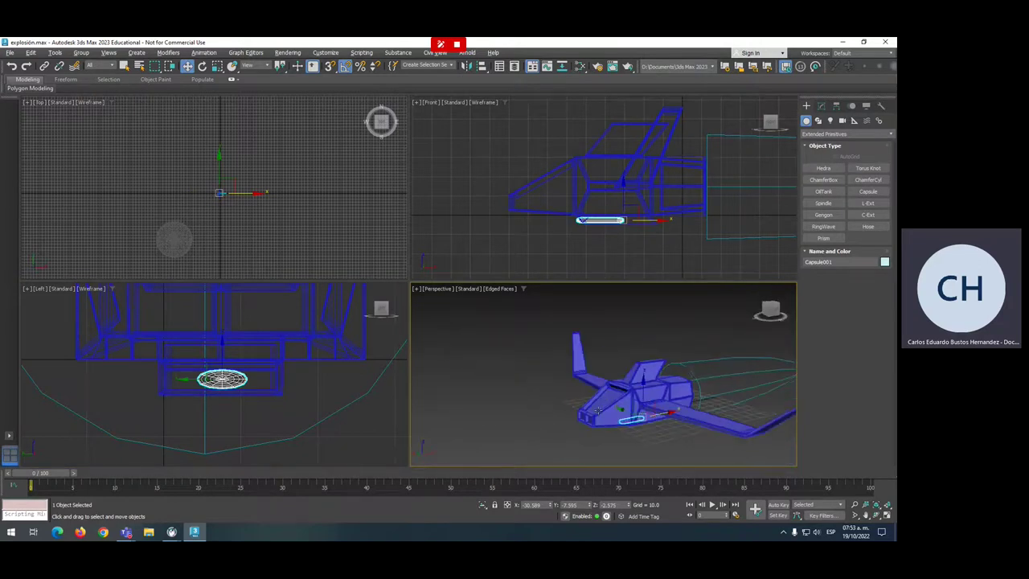
pyautogui.keyDown('alt'); pyautogui.moveTo(604, 410); pyautogui.dragTo(627, 386, button='middle'); pyautogui.keyUp('alt')
pyautogui.press('z')
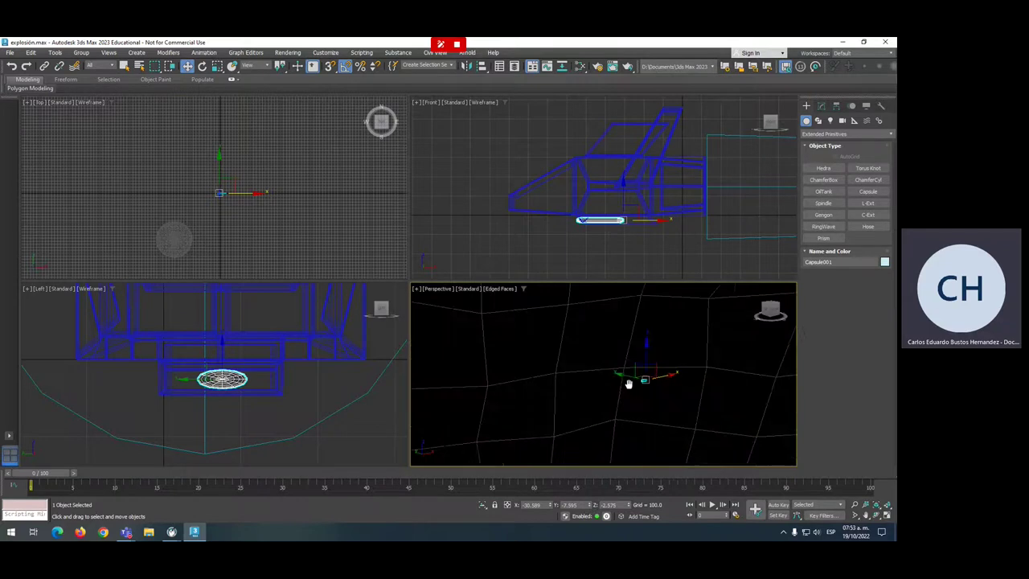
pyautogui.scroll(-2, 628, 396)
pyautogui.scroll(-2, 626, 398)
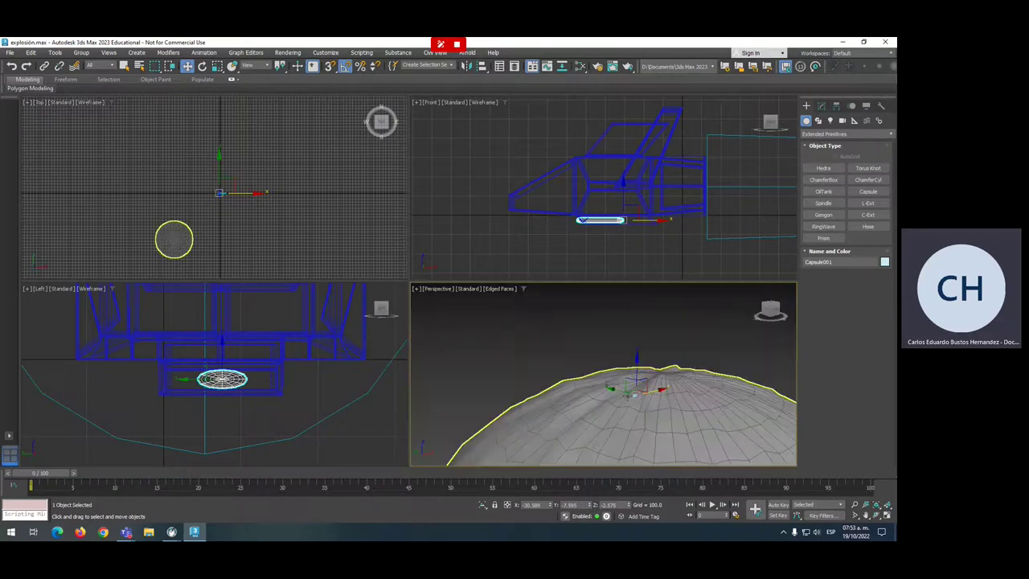
pyautogui.scroll(-2, 611, 386)
pyautogui.scroll(-2, 589, 361)
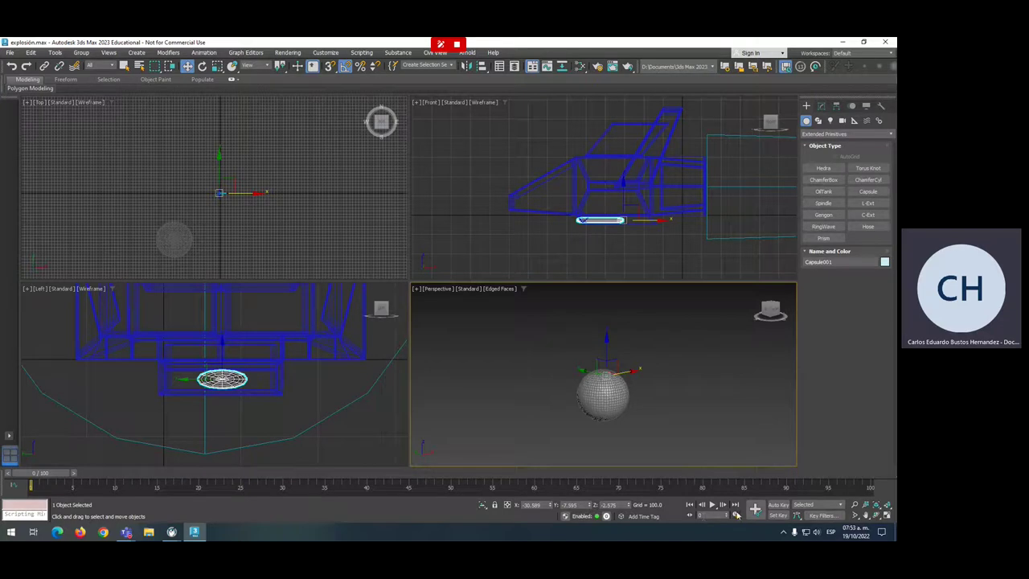
pyautogui.click(736, 515)
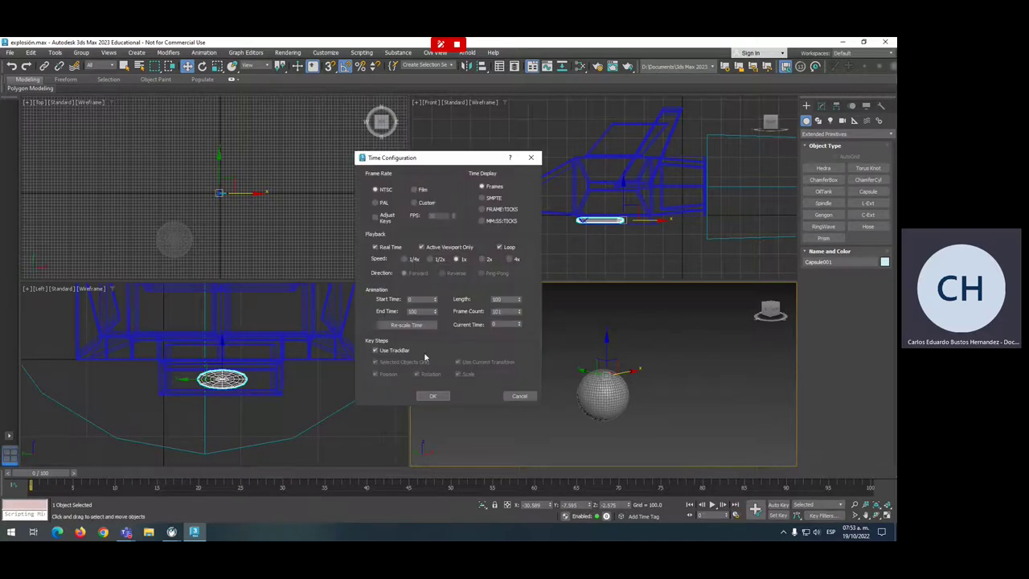
# - Change the animation End Time from 100 to 150 frames
pyautogui.moveTo(422, 311); pyautogui.dragTo(371, 306)
pyautogui.write('150')
pyautogui.press('Return')
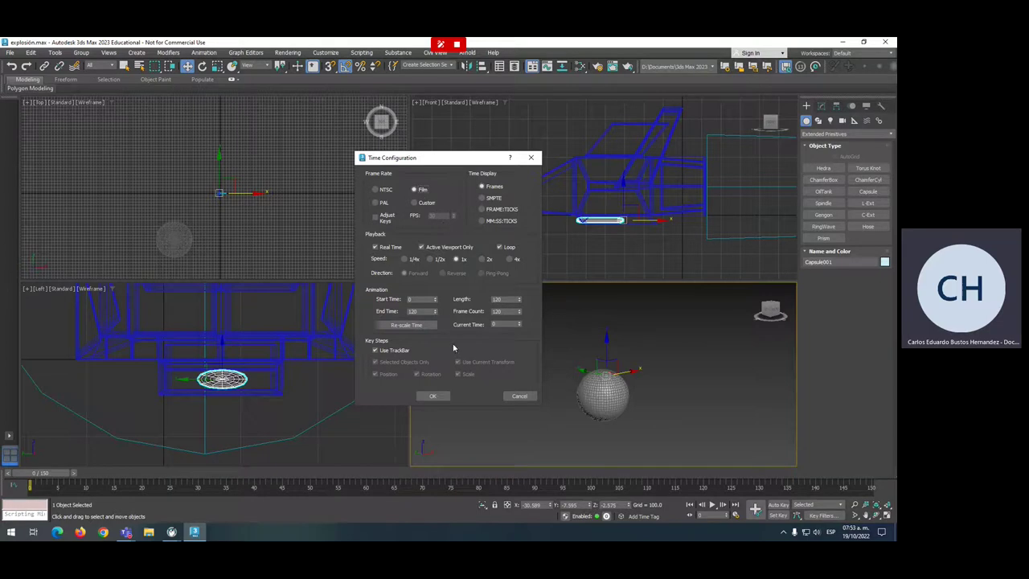
# - Set the animation End Time to 120 in Time Configuration and jump to the last frame
pyautogui.click(433, 395)
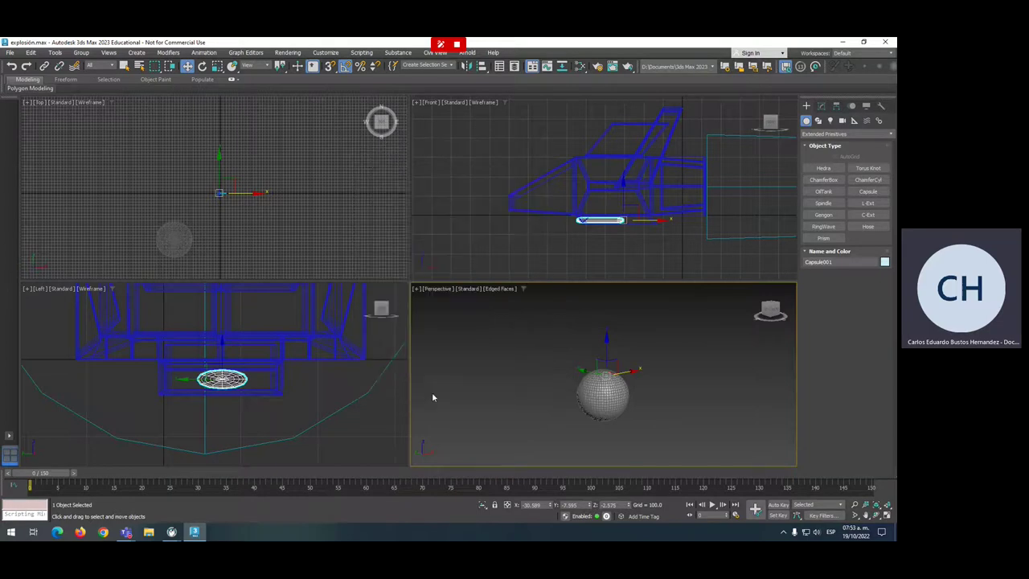
pyautogui.click(736, 515)
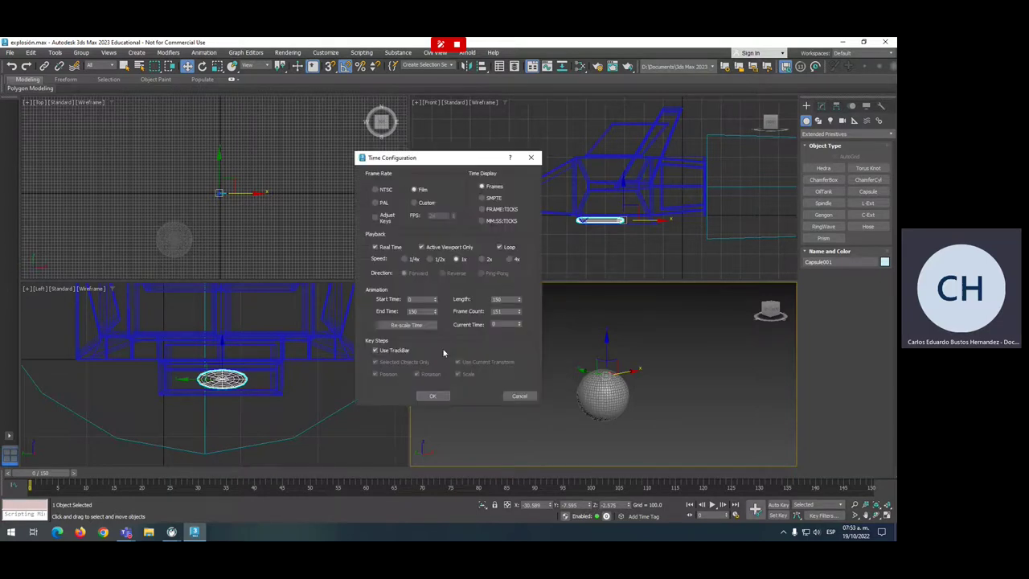
pyautogui.moveTo(422, 312); pyautogui.dragTo(367, 311)
pyautogui.write('120')
pyautogui.press('Return')
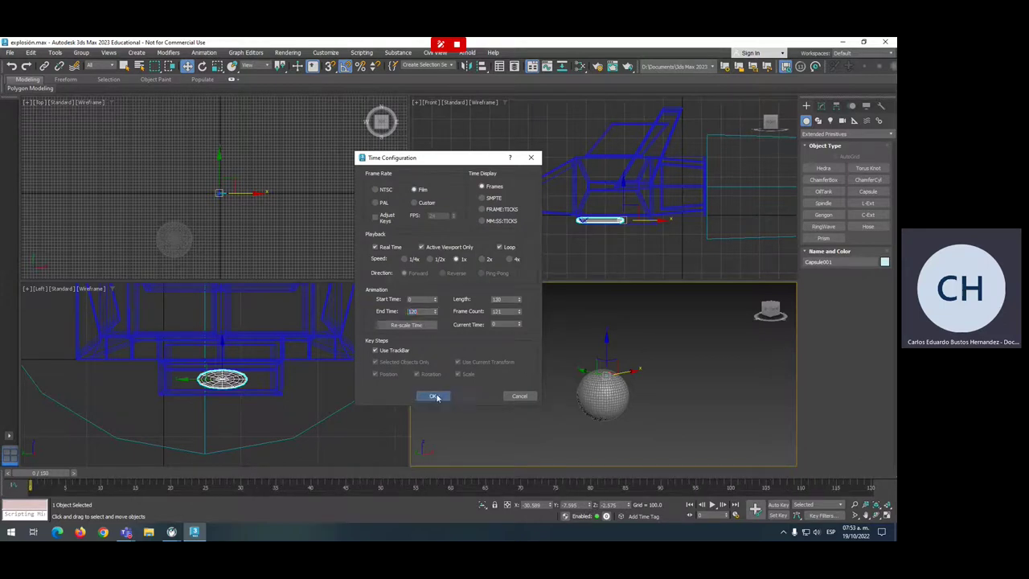
pyautogui.click(432, 395)
pyautogui.moveTo(59, 476)
pyautogui.mouseDown()
pyautogui.moveTo(880, 474)
pyautogui.moveTo(41, 474)
pyautogui.moveTo(470, 464)
pyautogui.moveTo(236, 464)
pyautogui.moveTo(342, 453)
pyautogui.mouseUp()
# - Move the sphere along Y and X so it sits off beside the ship
pyautogui.press('w')
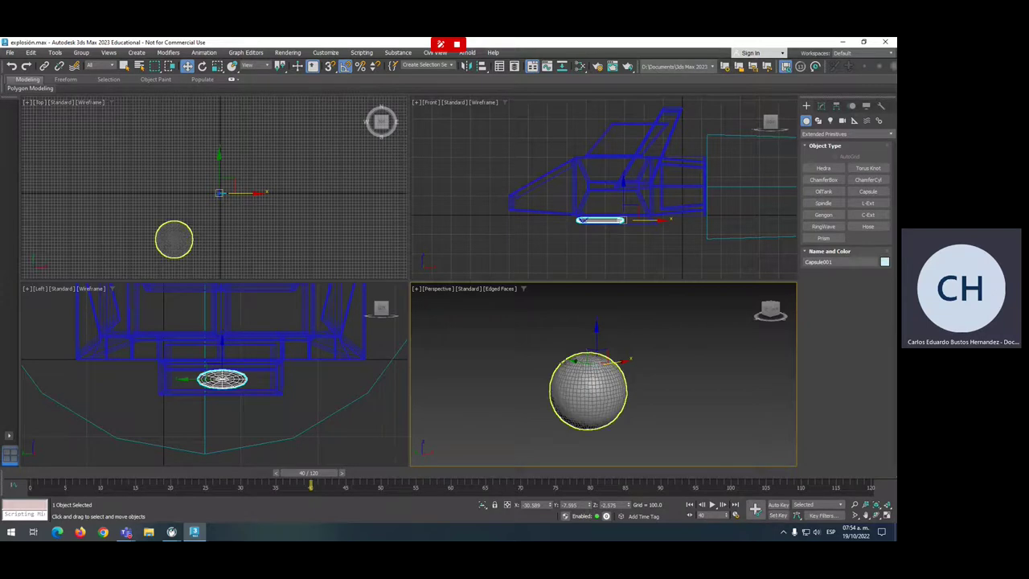
pyautogui.click(591, 386)
pyautogui.moveTo(579, 370); pyautogui.dragTo(825, 518)
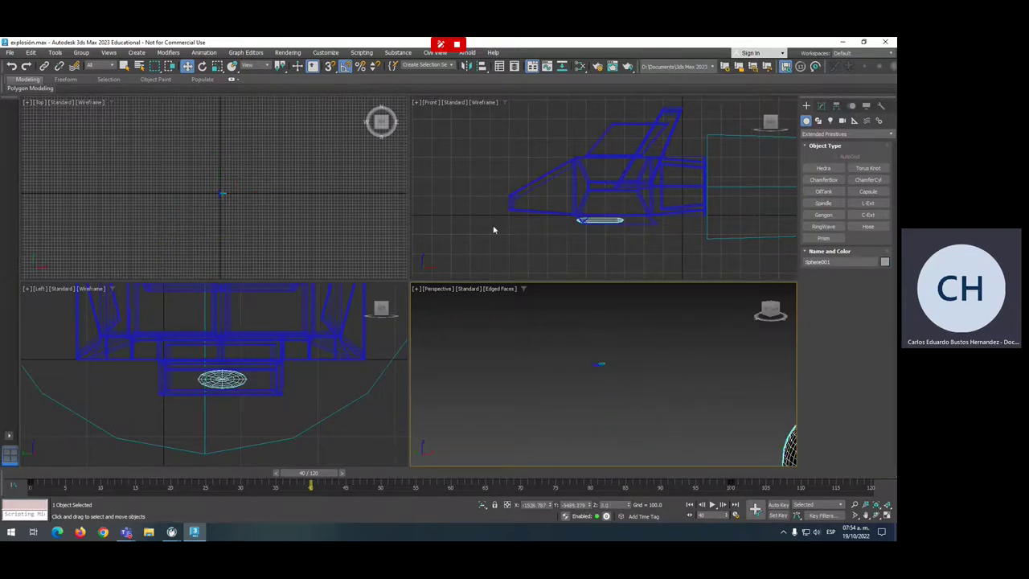
pyautogui.moveTo(494, 227); pyautogui.dragTo(224, 191)
pyautogui.scroll(2, 224, 191)
pyautogui.moveTo(257, 196); pyautogui.dragTo(226, 213, button='middle')
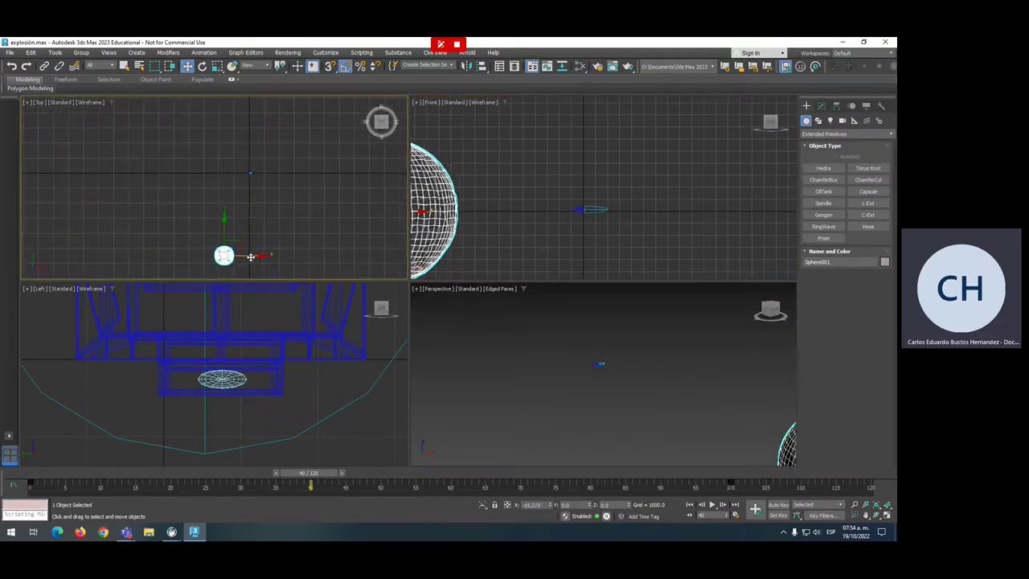
pyautogui.moveTo(252, 255); pyautogui.dragTo(220, 256)
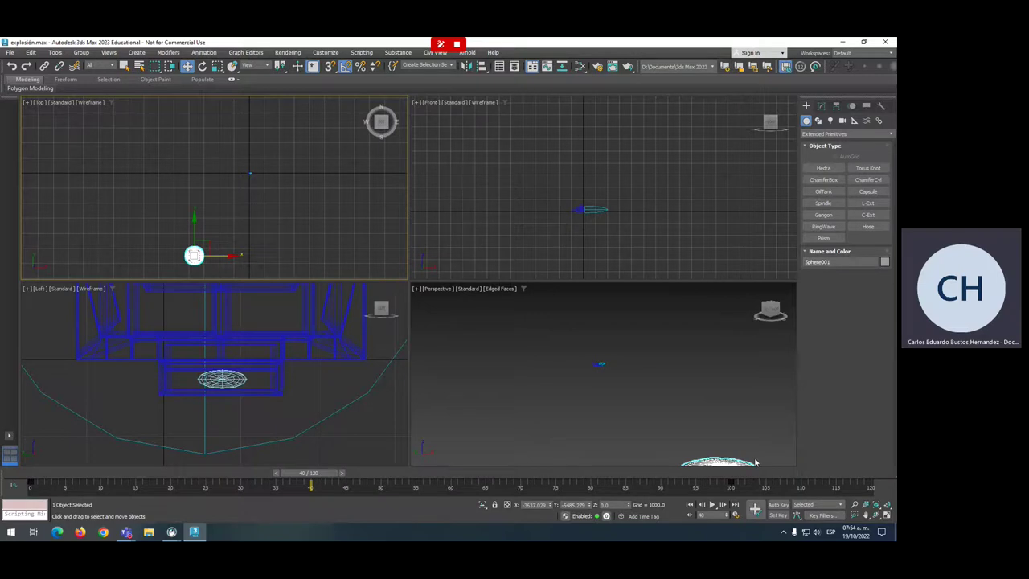
pyautogui.scroll(2, 603, 374)
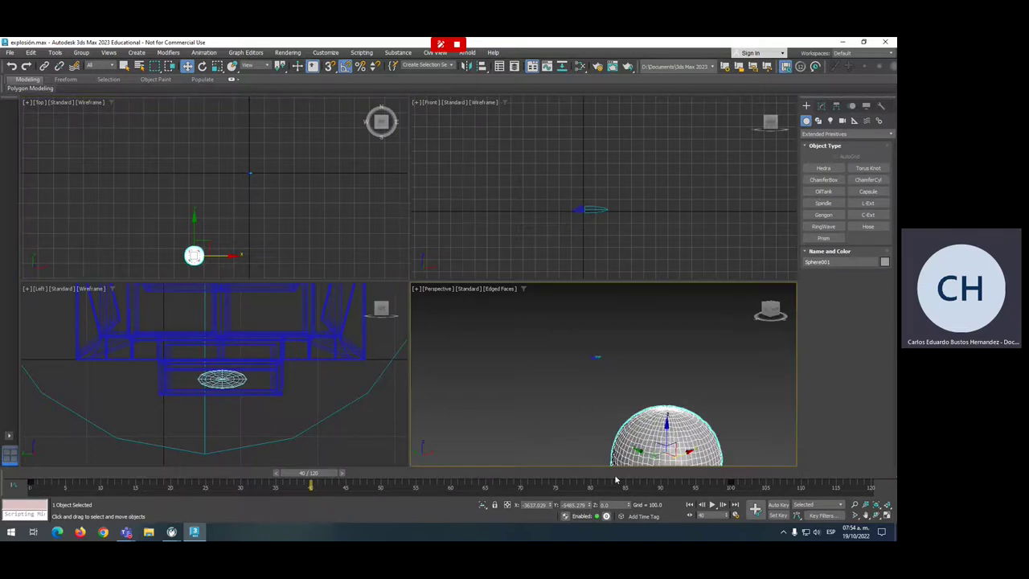
# - Delete the sphere's old track-bar keys, return to frame 0 and turn on Auto Key
pyautogui.moveTo(311, 472)
pyautogui.mouseDown()
pyautogui.moveTo(692, 475)
pyautogui.moveTo(80, 473)
pyautogui.mouseUp()
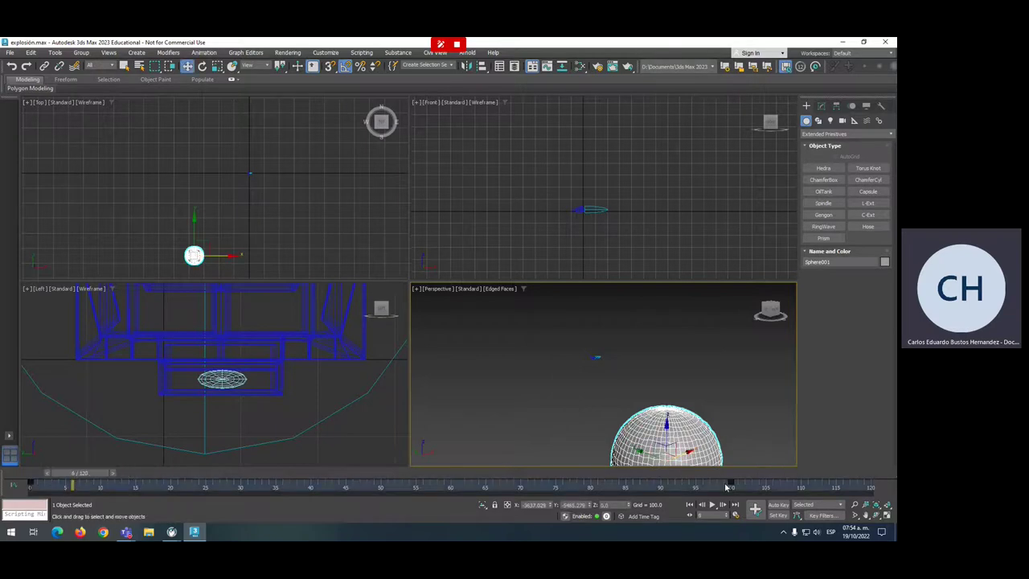
pyautogui.moveTo(748, 488); pyautogui.dragTo(9, 472)
pyautogui.press('Delete')
pyautogui.press('Home')
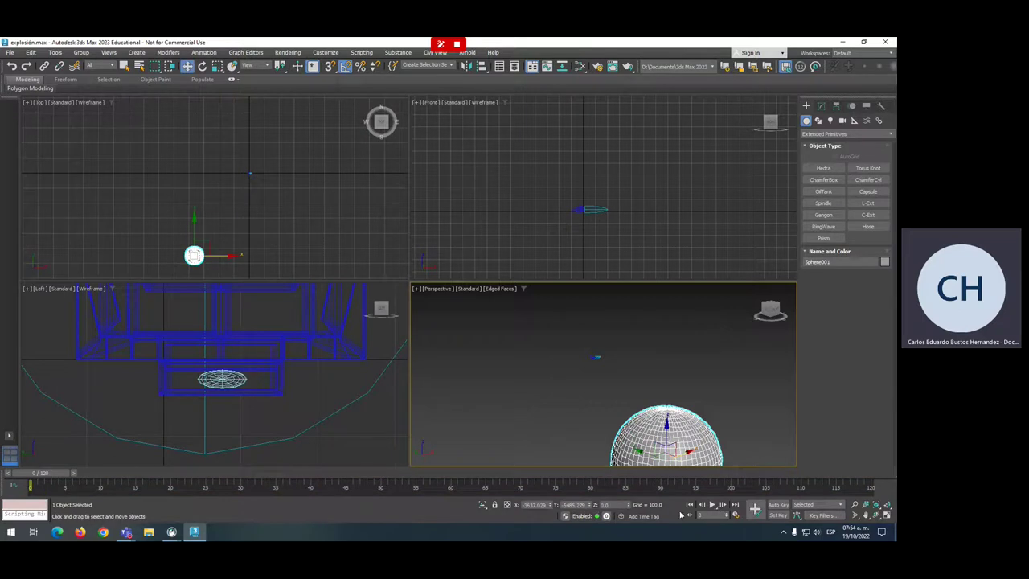
pyautogui.press('n')
pyautogui.moveTo(34, 475); pyautogui.dragTo(310, 480)
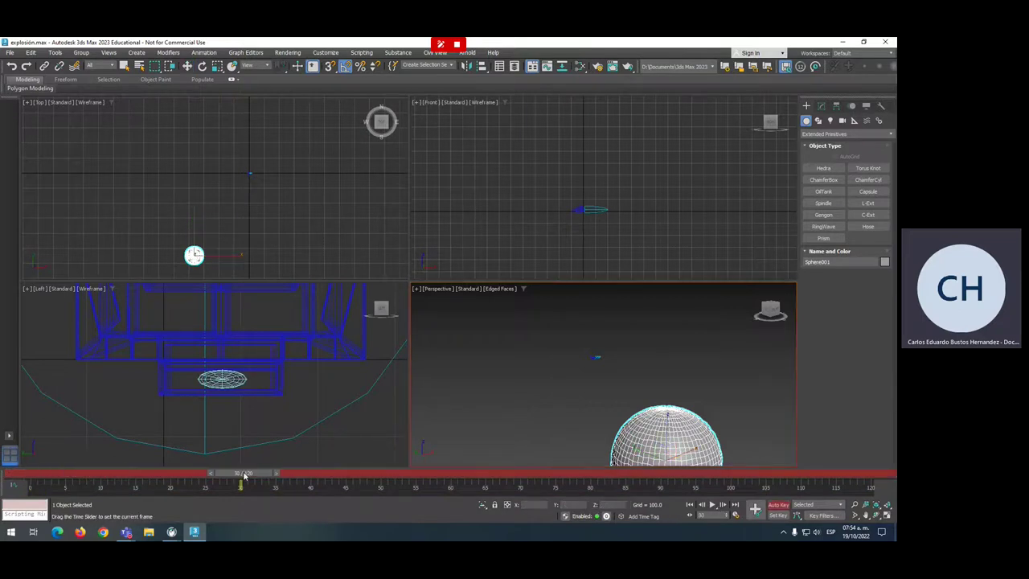
# - Key the sphere moving forward along Y at frame 40 and further at frame 120
pyautogui.press('w')
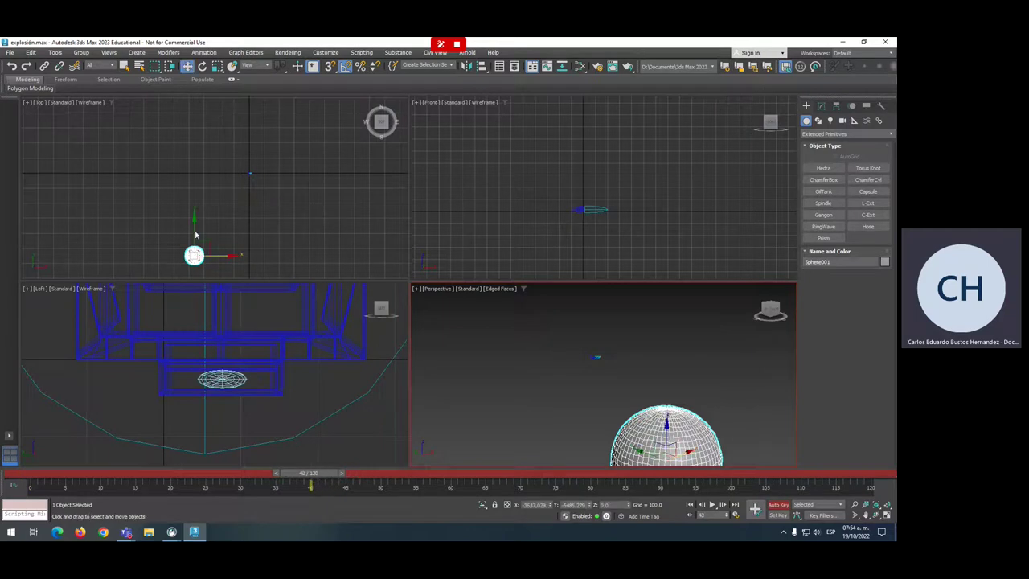
pyautogui.moveTo(193, 227); pyautogui.dragTo(193, 144)
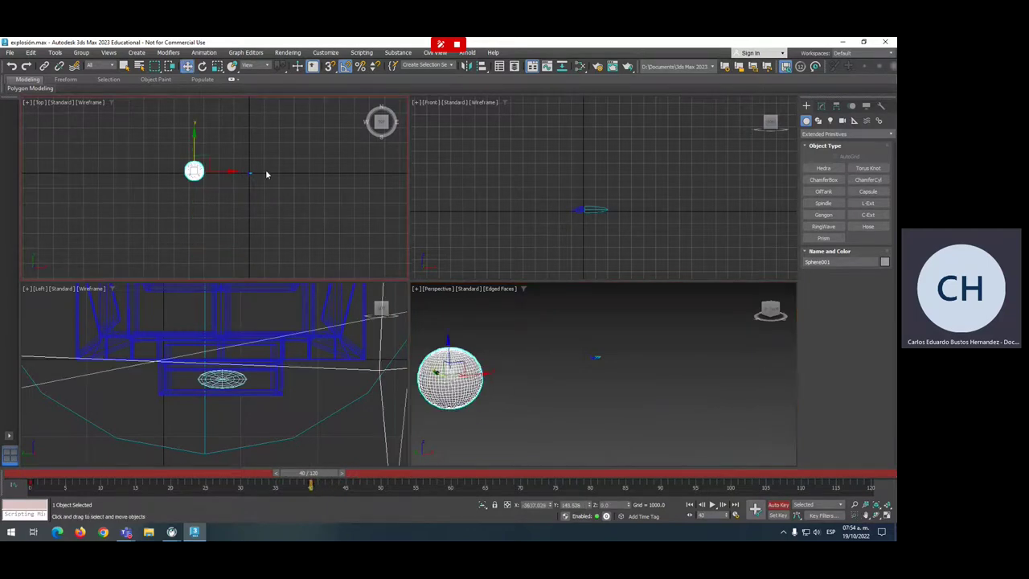
pyautogui.moveTo(194, 149); pyautogui.dragTo(194, 152)
pyautogui.moveTo(326, 480); pyautogui.dragTo(871, 475)
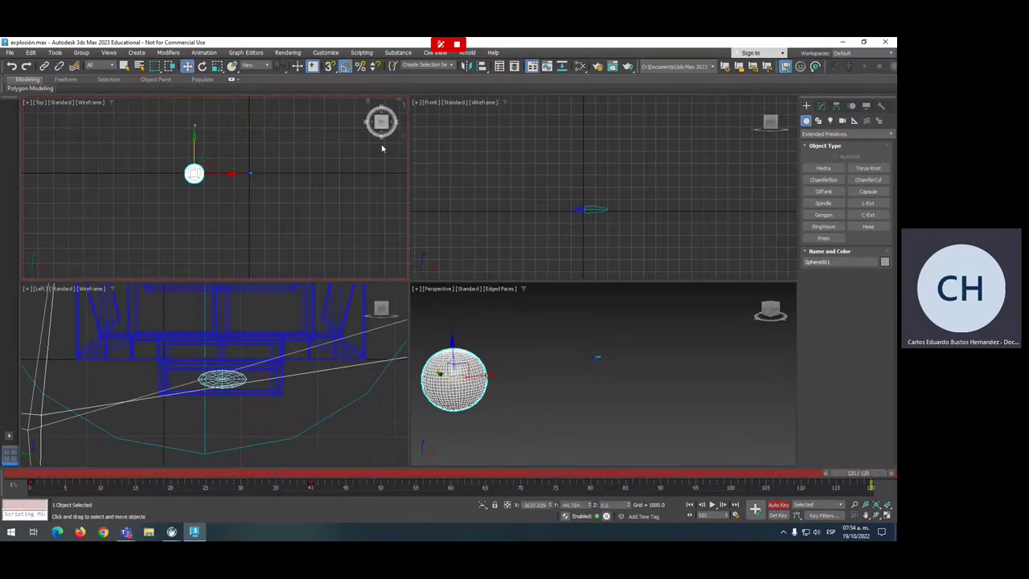
pyautogui.moveTo(194, 139); pyautogui.dragTo(193, 131)
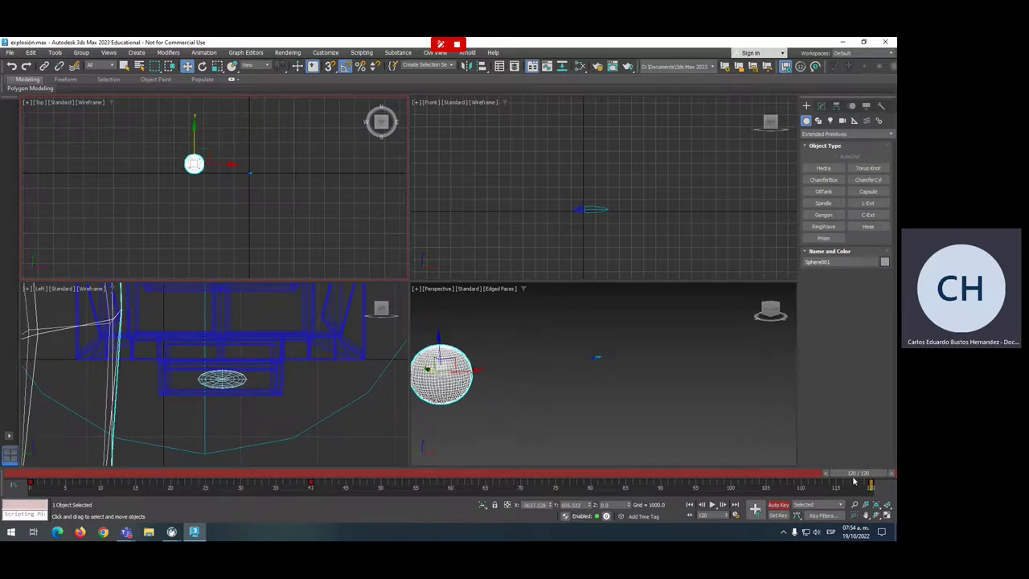
pyautogui.moveTo(77, 480); pyautogui.dragTo(864, 451)
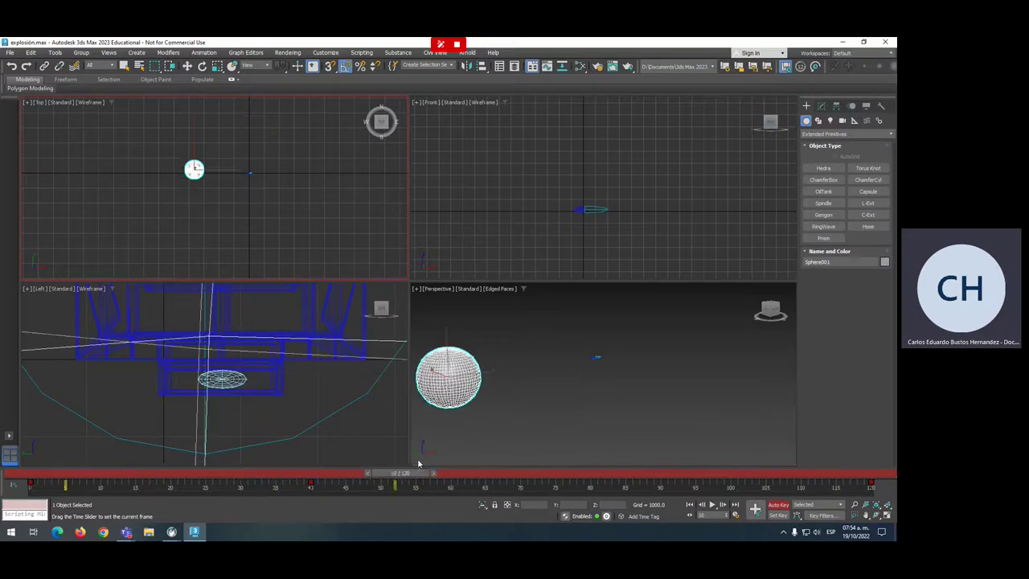
pyautogui.press('w')
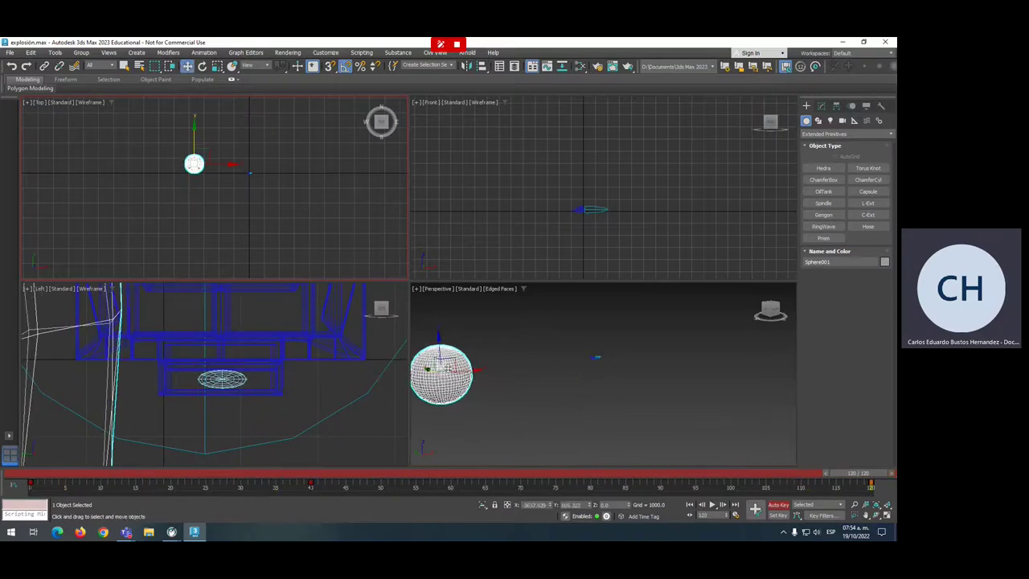
# - Rotate the sphere -675° about Z at frame 120, then scrub to check the spin
pyautogui.rightClick(455, 375)
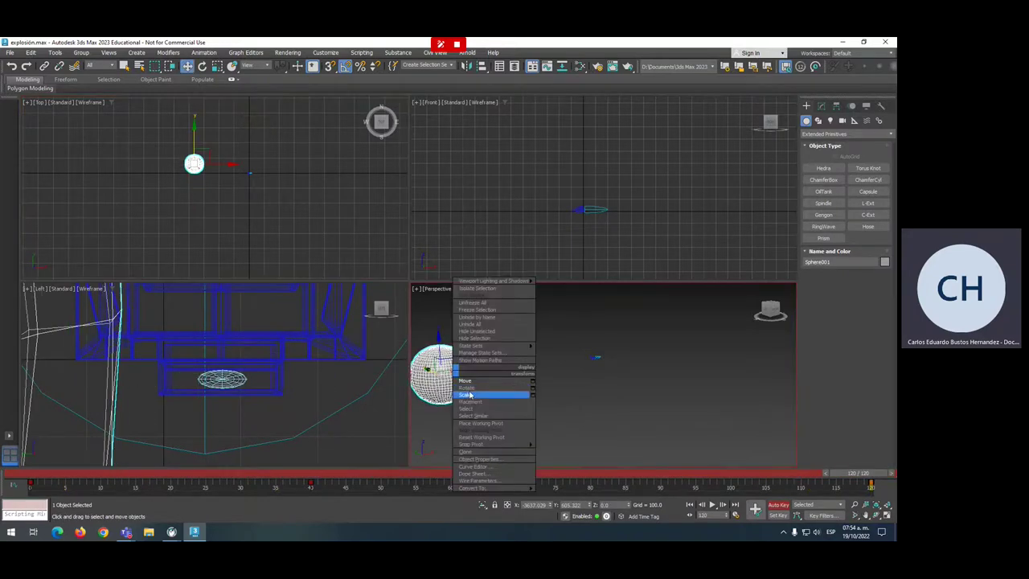
pyautogui.click(469, 390)
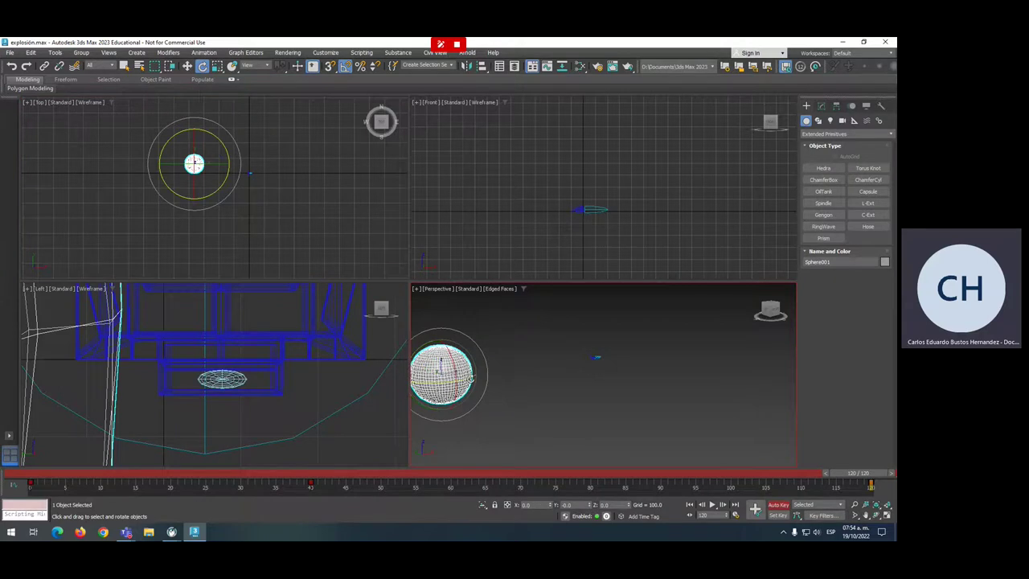
pyautogui.moveTo(194, 164); pyautogui.dragTo(99, 396)
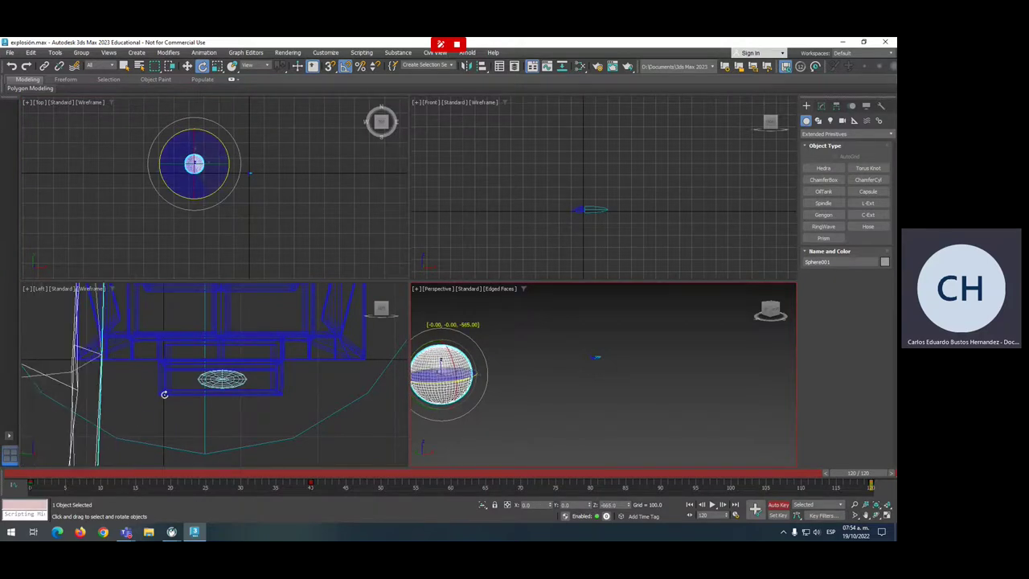
pyautogui.moveTo(99, 396); pyautogui.dragTo(95, 385)
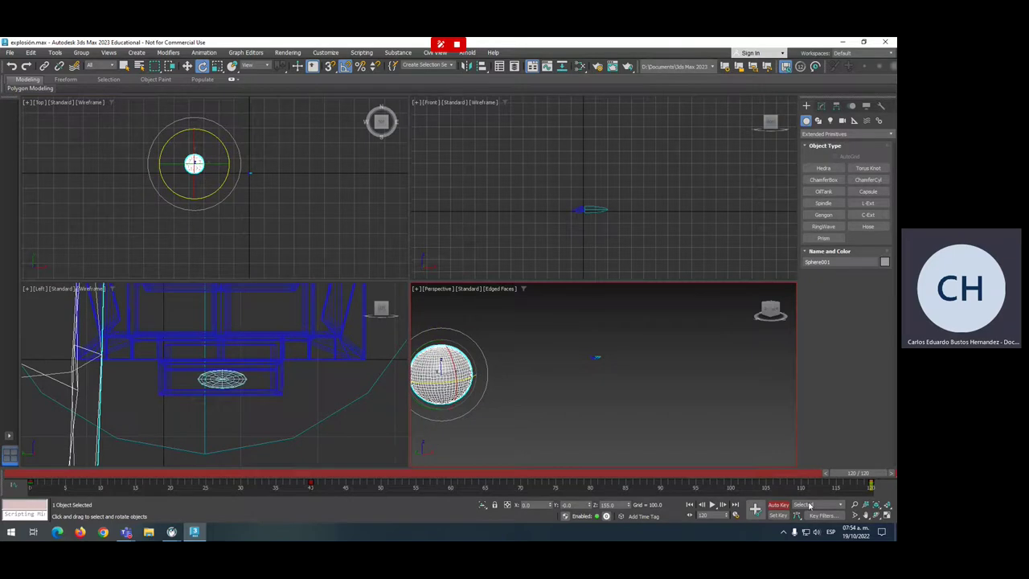
pyautogui.moveTo(53, 474)
pyautogui.mouseDown()
pyautogui.moveTo(820, 488)
pyautogui.moveTo(45, 472)
pyautogui.moveTo(229, 474)
pyautogui.moveTo(308, 492)
pyautogui.mouseUp()
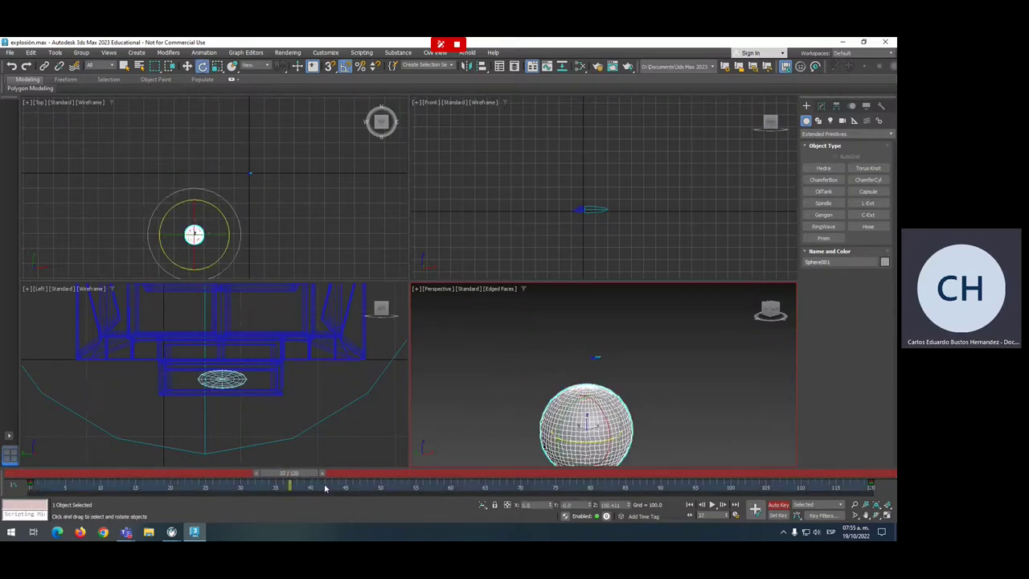
pyautogui.moveTo(297, 468)
pyautogui.mouseDown()
pyautogui.moveTo(157, 473)
pyautogui.moveTo(667, 473)
pyautogui.moveTo(462, 467)
pyautogui.moveTo(481, 476)
pyautogui.mouseUp()
pyautogui.press('e')
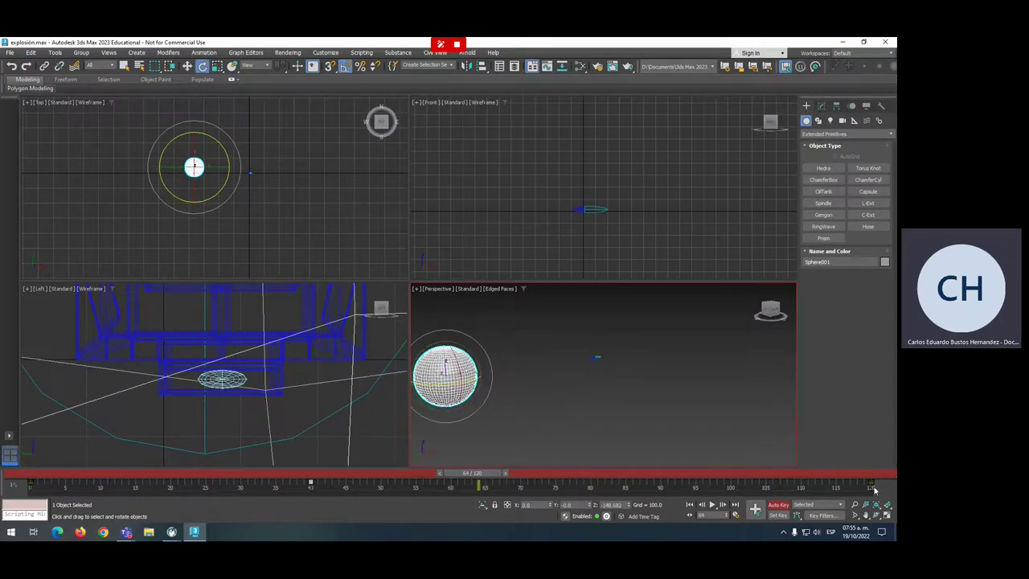
# - Delete the Sphere001: Rotation key from the track bar
pyautogui.rightClick(874, 487)
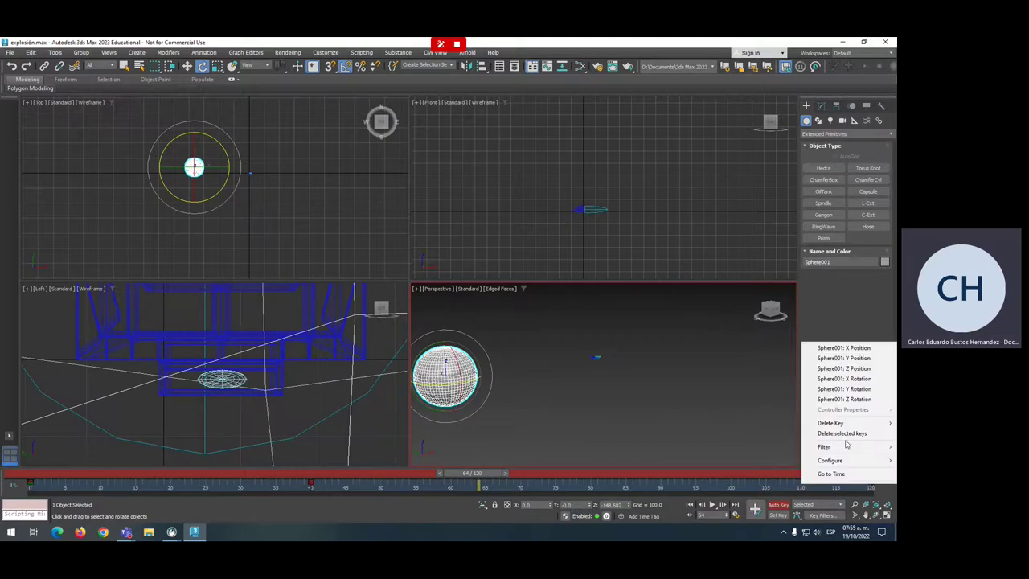
pyautogui.moveTo(836, 423)
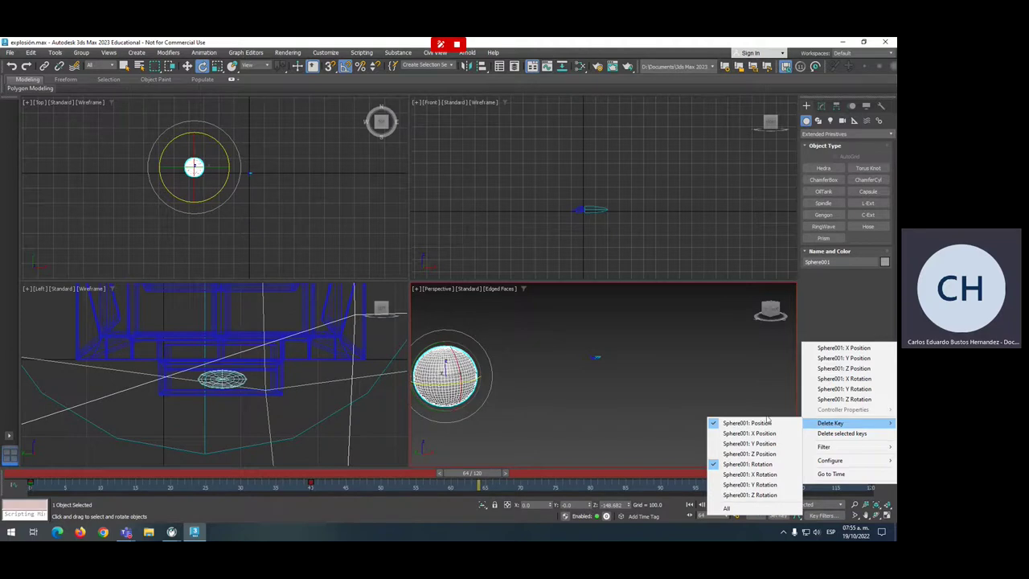
pyautogui.click(765, 464)
pyautogui.moveTo(471, 480)
pyautogui.mouseDown()
pyautogui.moveTo(97, 478)
pyautogui.moveTo(341, 464)
pyautogui.moveTo(853, 473)
pyautogui.mouseUp()
# - Rotate the sphere -300° about Z at frame 120 and preview the gentler spin
pyautogui.press('e')
pyautogui.moveTo(454, 376); pyautogui.dragTo(223, 393)
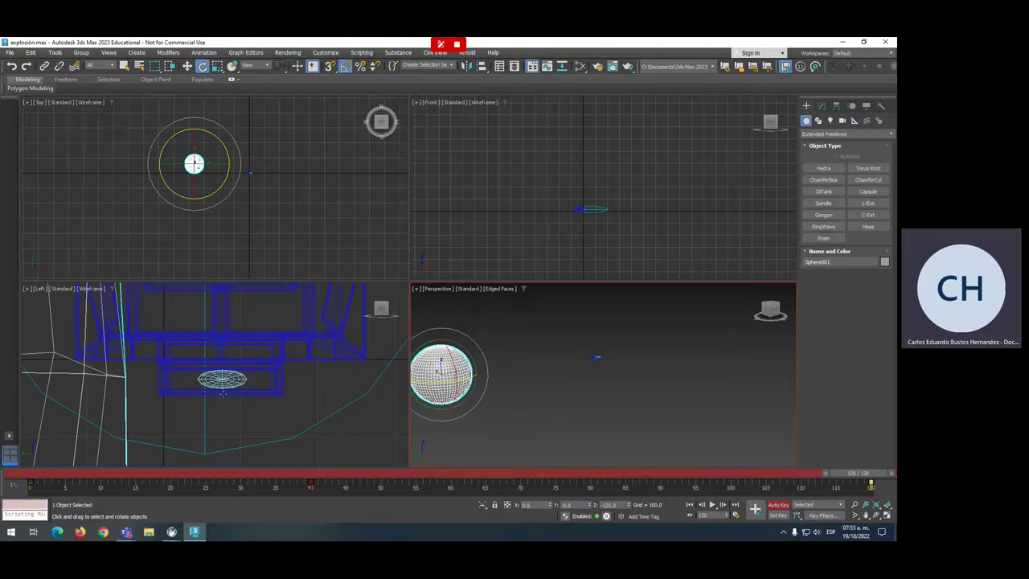
pyautogui.moveTo(849, 475)
pyautogui.mouseDown()
pyautogui.moveTo(230, 475)
pyautogui.moveTo(94, 461)
pyautogui.moveTo(311, 472)
pyautogui.mouseUp()
pyautogui.press('e')
pyautogui.scroll(3, 235, 179)
pyautogui.scroll(2, 249, 180)
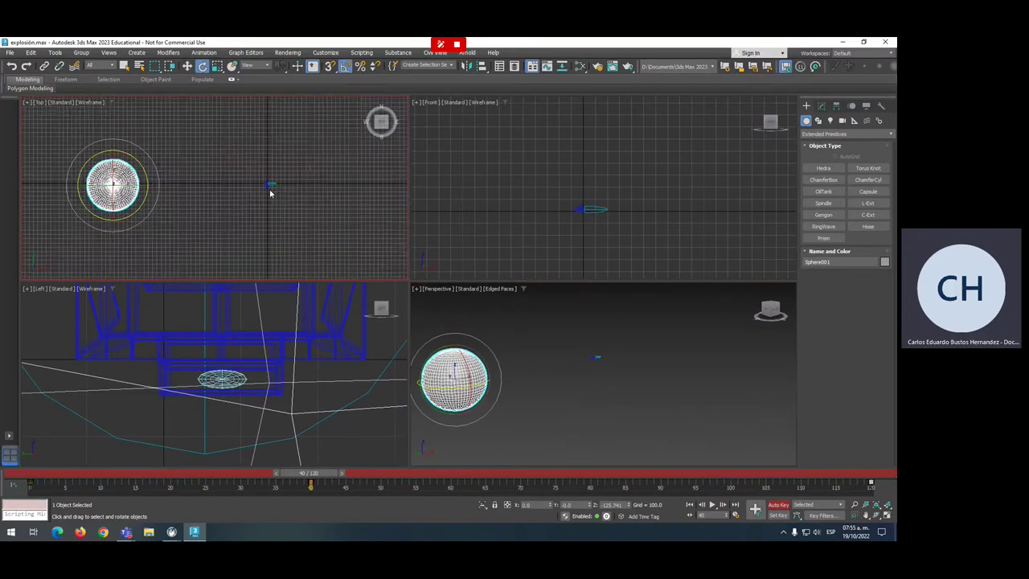
pyautogui.click(269, 189)
pyautogui.press('w')
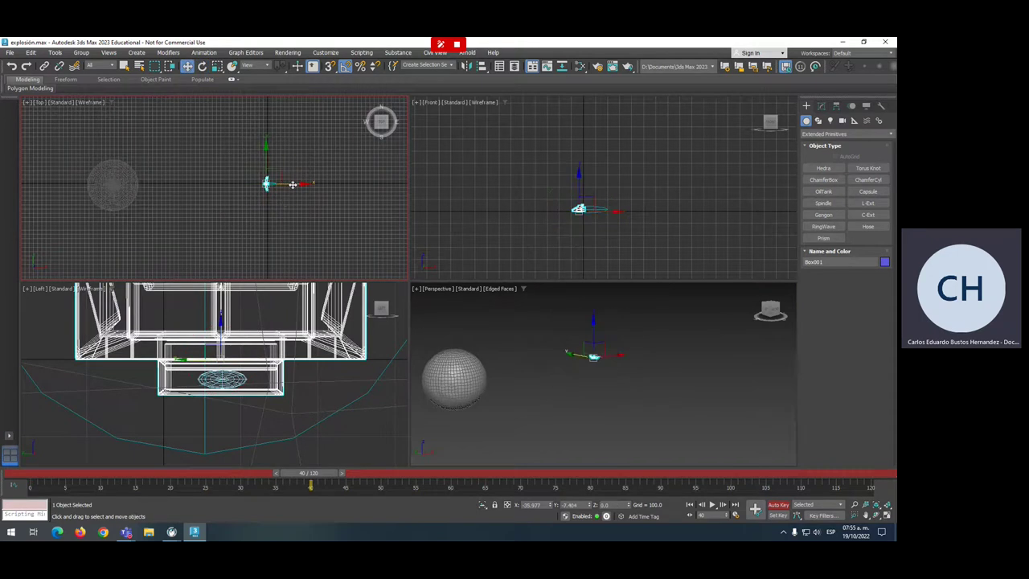
pyautogui.moveTo(292, 184); pyautogui.dragTo(292, 185)
pyautogui.press('Home')
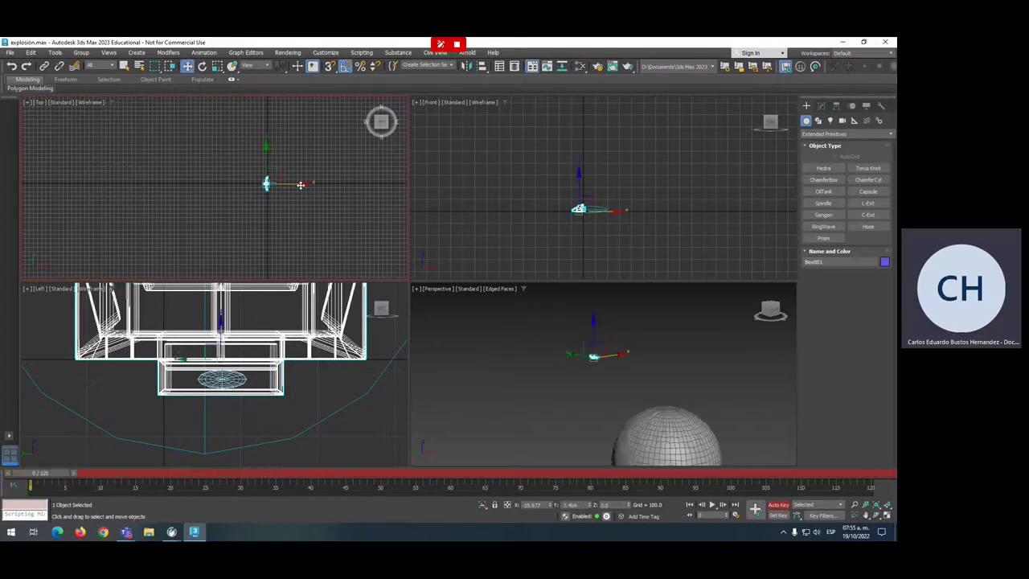
pyautogui.moveTo(300, 185); pyautogui.dragTo(421, 184)
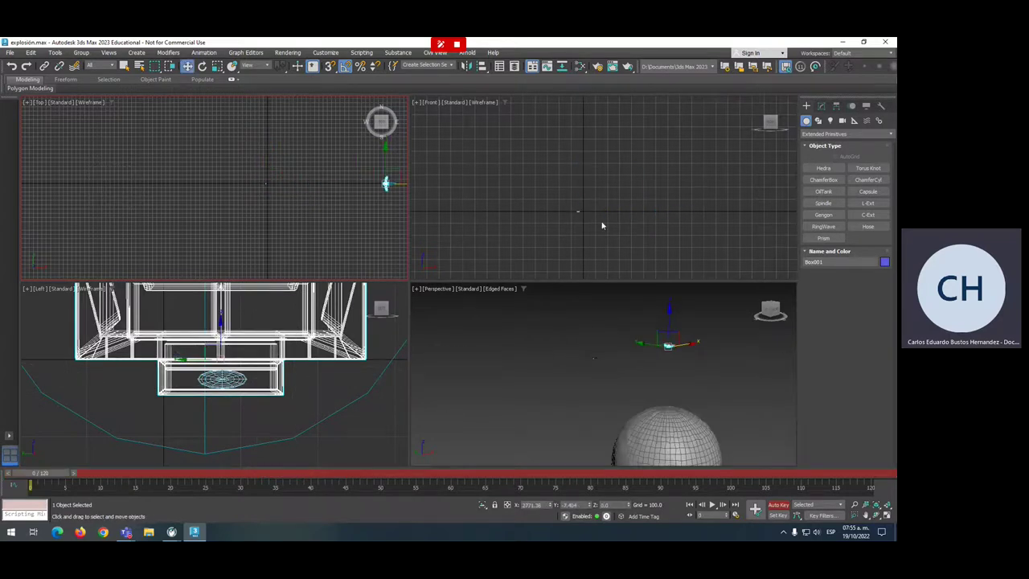
pyautogui.rightClick(573, 211)
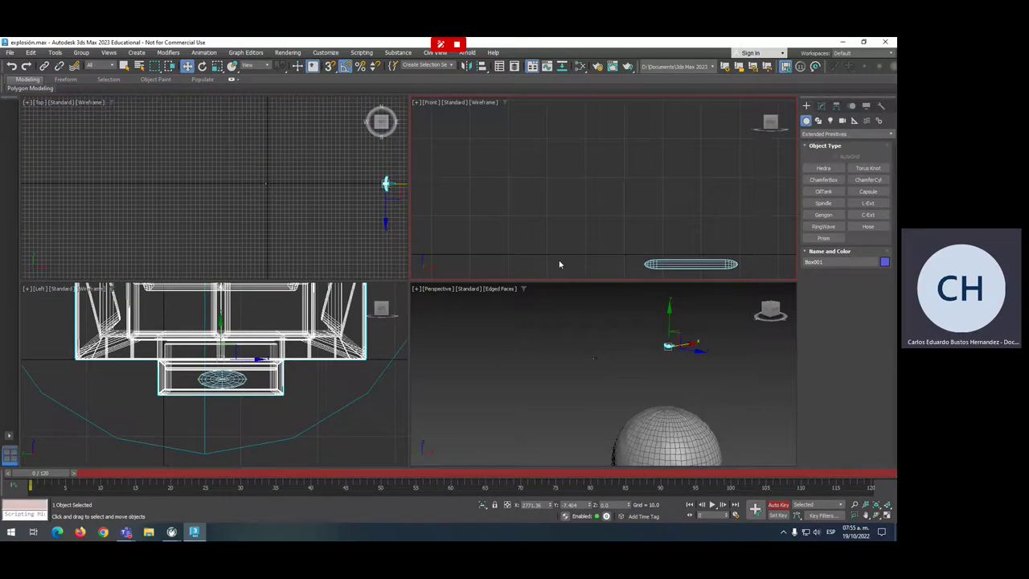
pyautogui.hotkey('ctrl', 'z')
pyautogui.scroll(3, 659, 251)
pyautogui.scroll(-3, 660, 251)
pyautogui.moveTo(478, 179); pyautogui.dragTo(452, 168, button='middle')
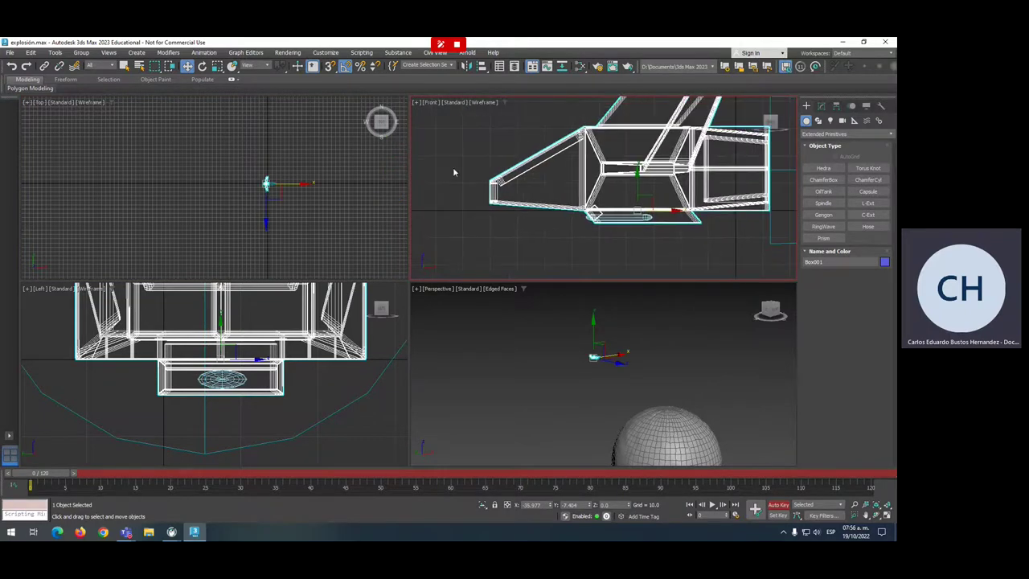
# - Link the capsule to the Box001 frame, then select Box001 with Move from the quad menu
pyautogui.click(44, 66)
pyautogui.moveTo(620, 218)
pyautogui.mouseDown()
pyautogui.moveTo(527, 237)
pyautogui.moveTo(522, 207)
pyautogui.mouseUp()
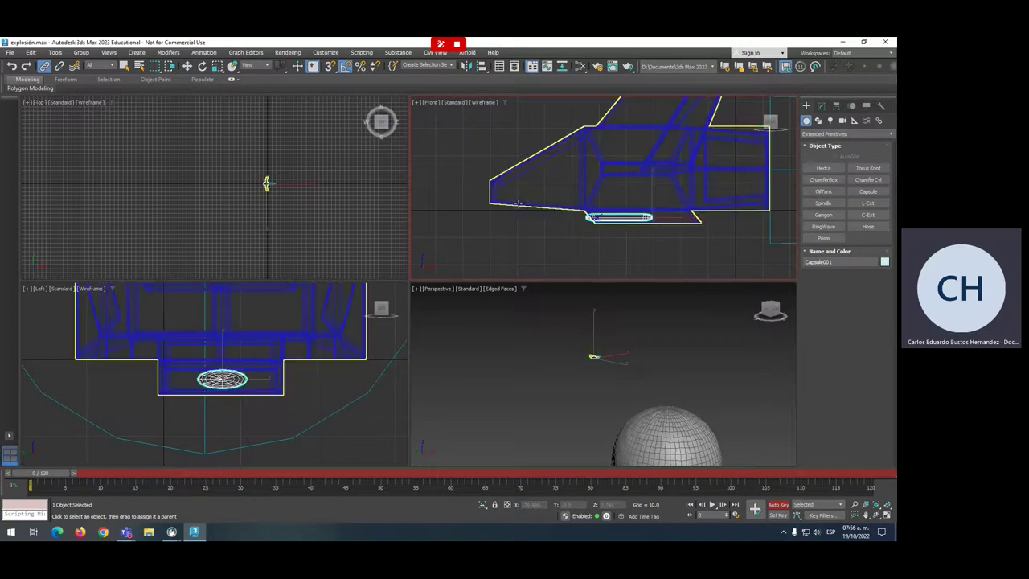
pyautogui.rightClick(534, 219)
pyautogui.click(555, 226)
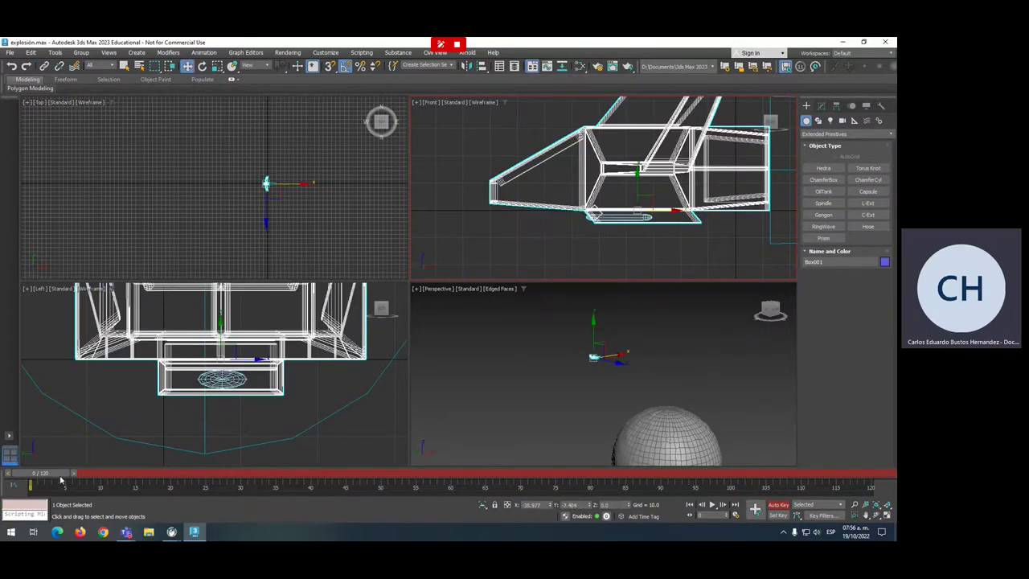
# - Key Box001 moving left along X at frame 40 and far off left at frame 120
pyautogui.scroll(-3, 197, 342)
pyautogui.scroll(-4, 547, 225)
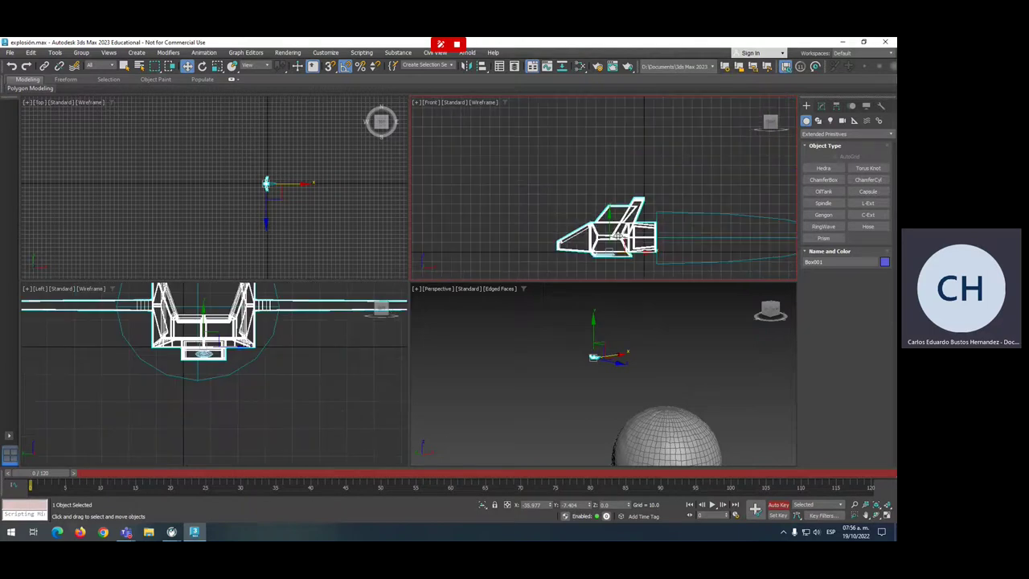
pyautogui.moveTo(298, 183); pyautogui.dragTo(345, 190)
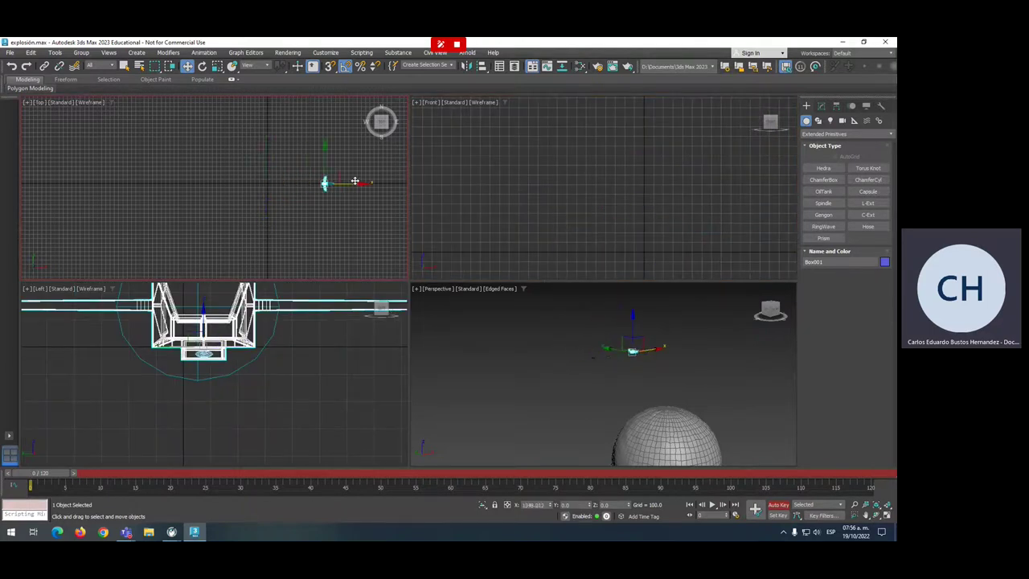
pyautogui.moveTo(48, 481); pyautogui.dragTo(317, 479)
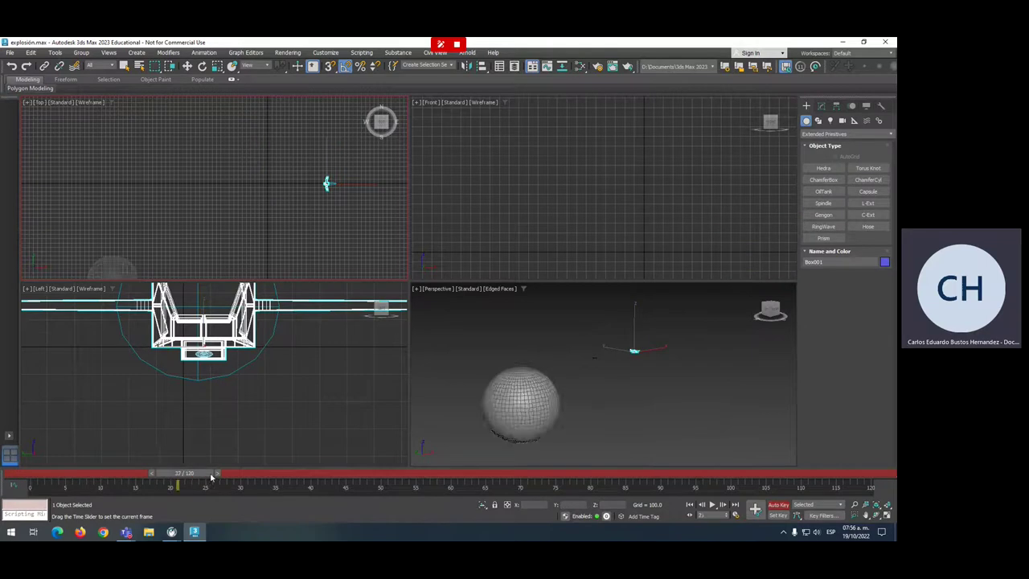
pyautogui.press('w')
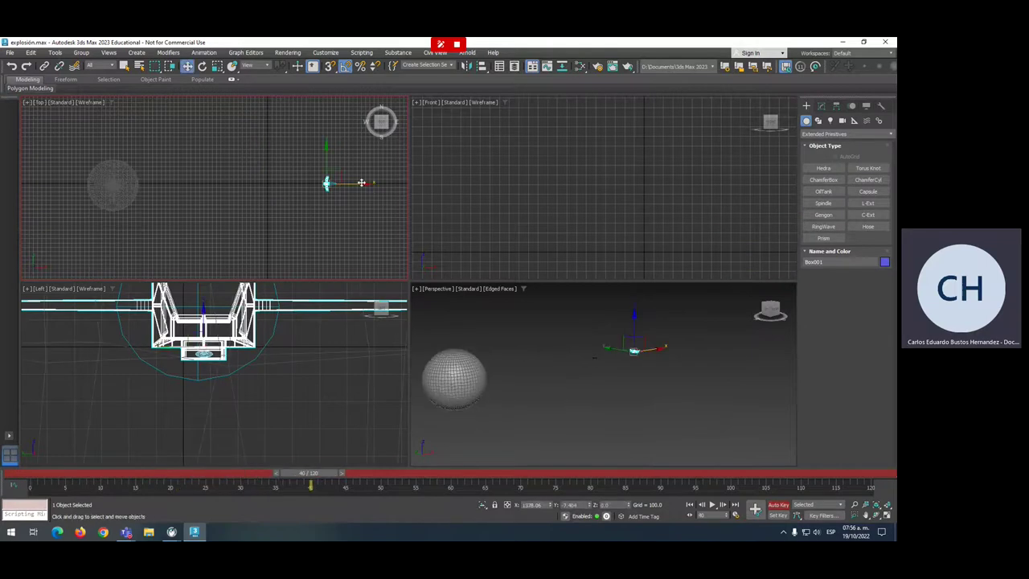
pyautogui.moveTo(358, 183); pyautogui.dragTo(187, 183)
pyautogui.moveTo(316, 476); pyautogui.dragTo(856, 475)
pyautogui.scroll(-3, 195, 197)
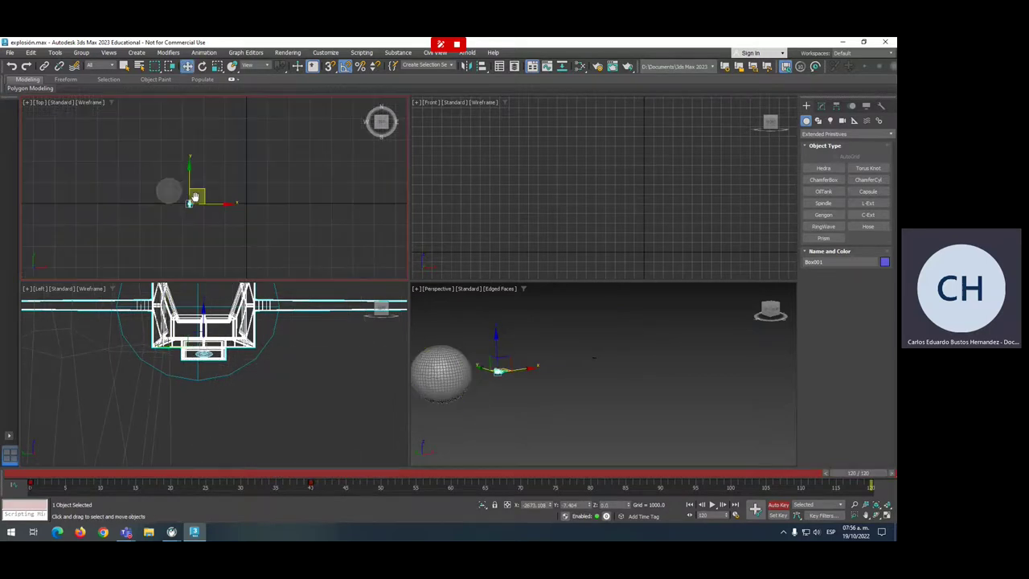
pyautogui.moveTo(195, 197); pyautogui.dragTo(255, 226, button='middle')
pyautogui.moveTo(277, 230); pyautogui.dragTo(1, 199)
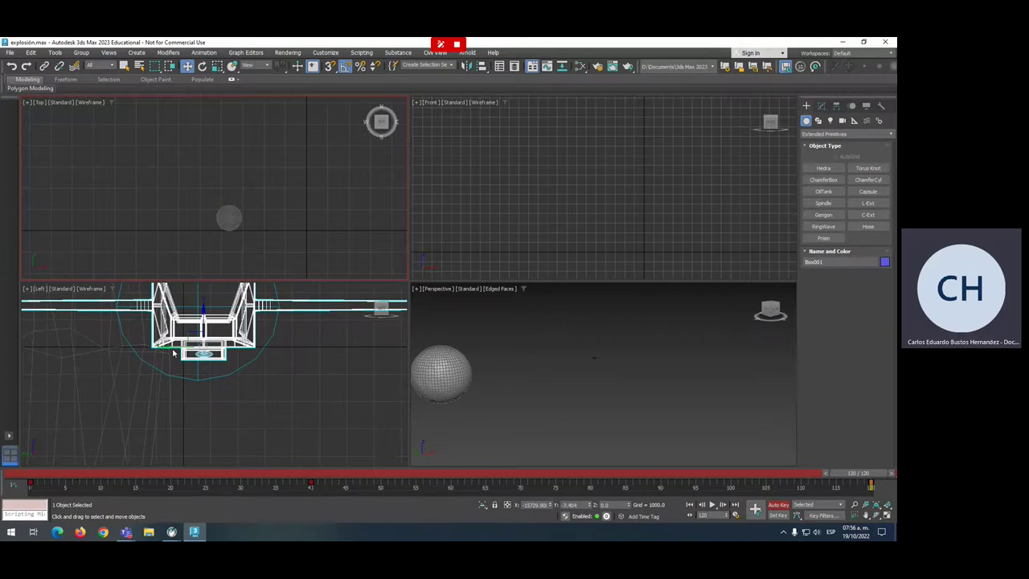
# - Return to about frame 31 and select the small capsule under the ship in the Front view
pyautogui.moveTo(455, 477)
pyautogui.mouseDown()
pyautogui.moveTo(264, 458)
pyautogui.moveTo(433, 479)
pyautogui.moveTo(254, 480)
pyautogui.moveTo(276, 479)
pyautogui.mouseUp()
pyautogui.press('w')
pyautogui.scroll(5, 255, 243)
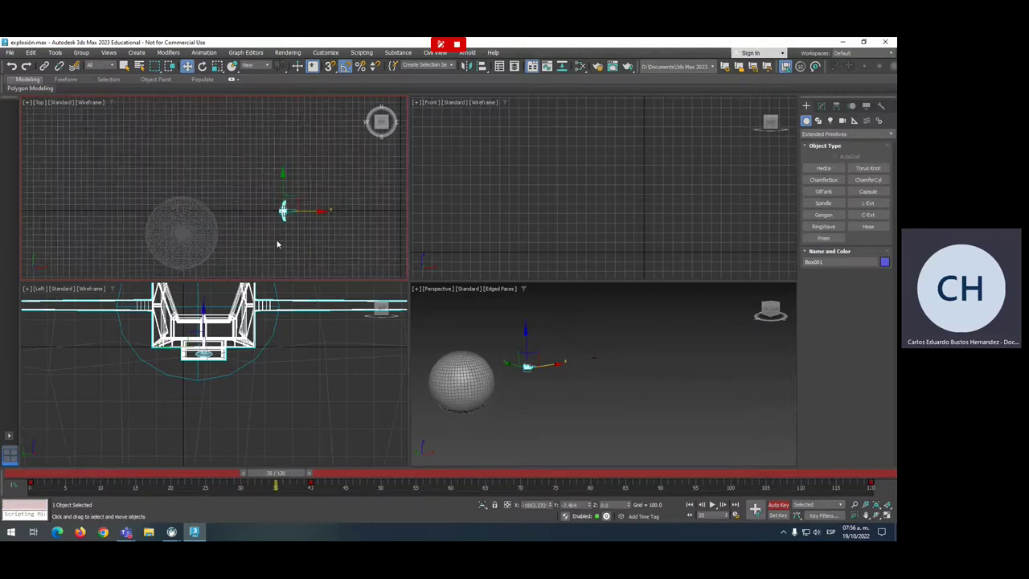
pyautogui.scroll(-2, 569, 225)
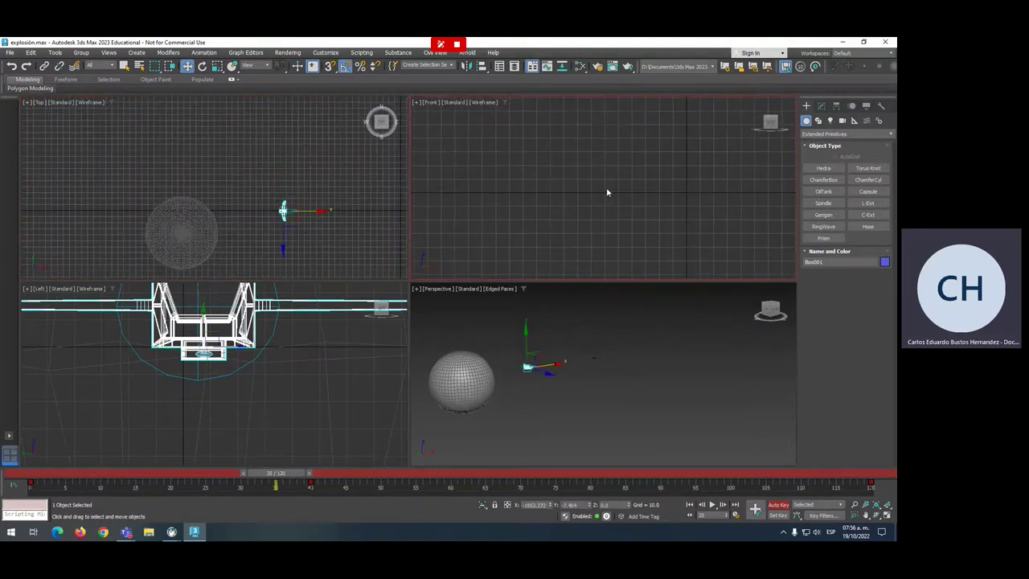
pyautogui.scroll(-5, 584, 361)
pyautogui.scroll(-3, 652, 183)
pyautogui.scroll(3, 563, 211)
pyautogui.moveTo(563, 211); pyautogui.dragTo(636, 206, button='middle')
pyautogui.scroll(2, 636, 207)
pyautogui.scroll(2, 594, 216)
pyautogui.scroll(2, 593, 215)
pyautogui.click(558, 238)
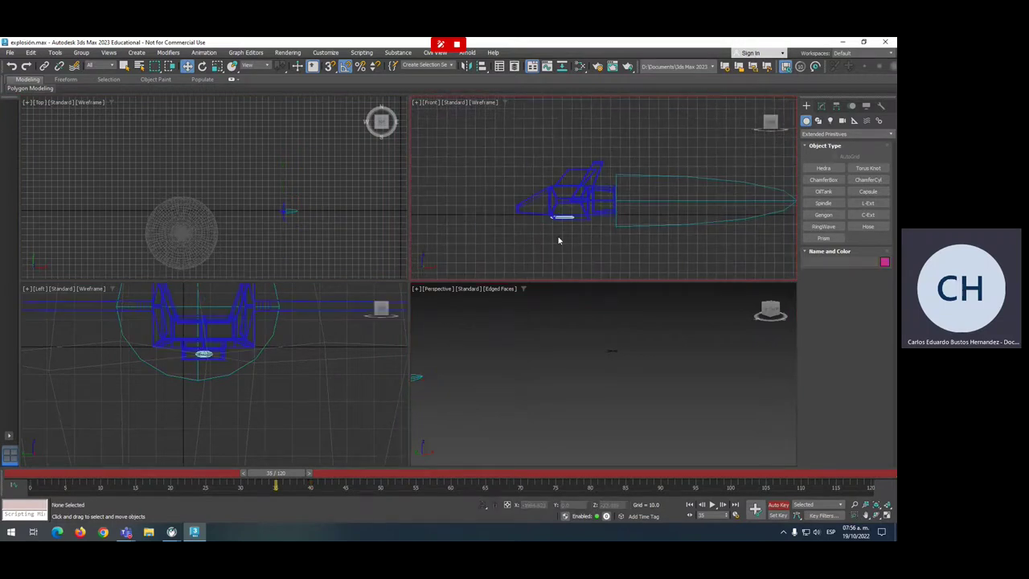
pyautogui.click(563, 217)
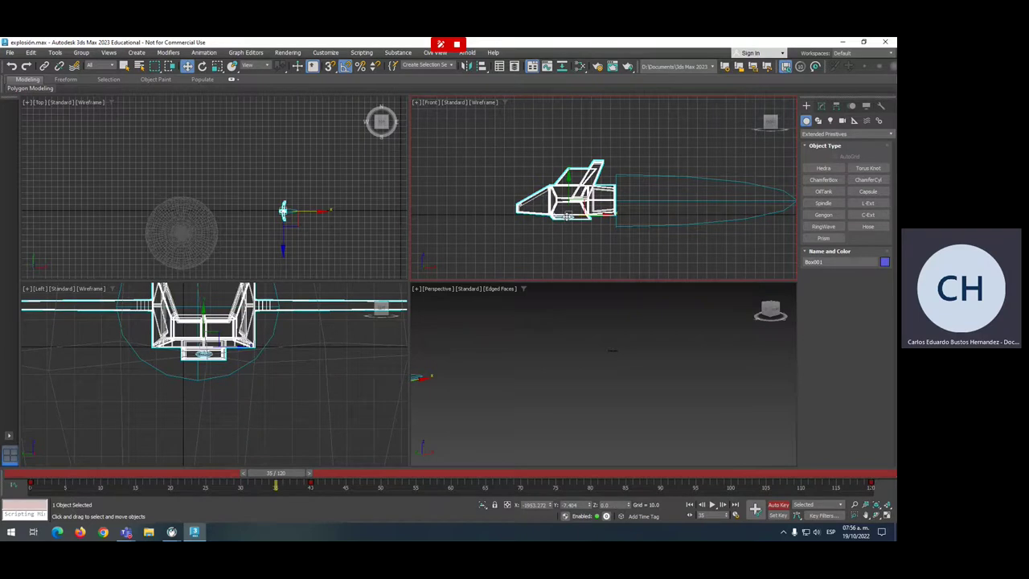
pyautogui.click(567, 216)
pyautogui.scroll(2, 562, 223)
pyautogui.scroll(2, 563, 221)
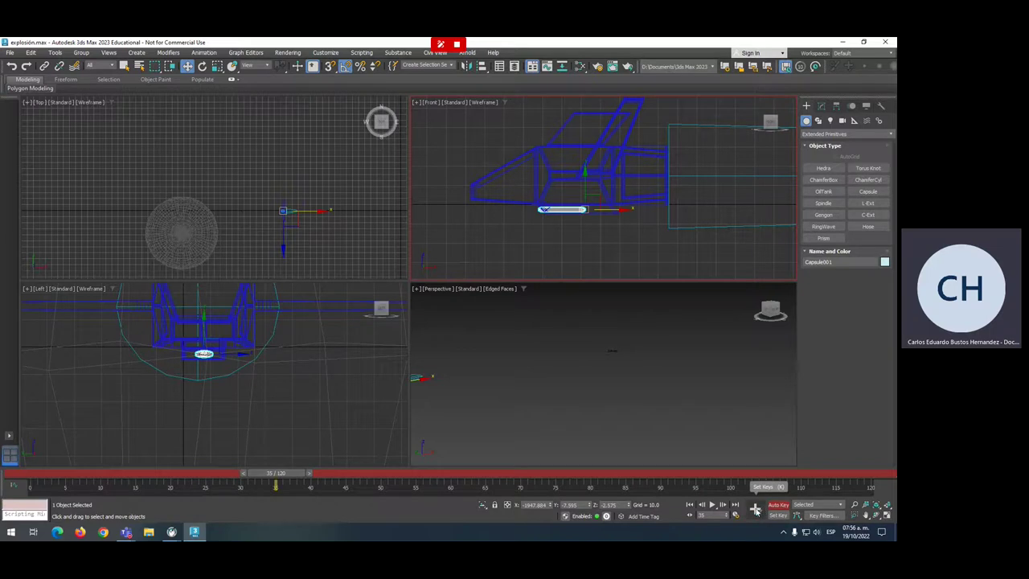
# - Record a key with Set Keys at frame 35 and review the motion up to frame 40
pyautogui.click(756, 510)
pyautogui.moveTo(277, 475); pyautogui.dragTo(291, 475)
pyautogui.press('.')
pyautogui.press('w')
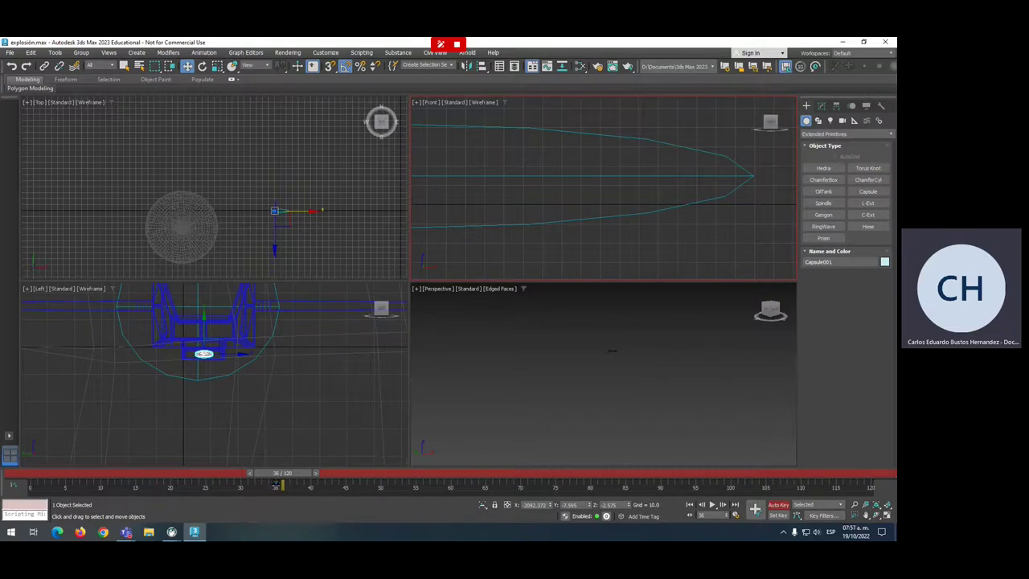
pyautogui.moveTo(283, 478); pyautogui.dragTo(280, 477)
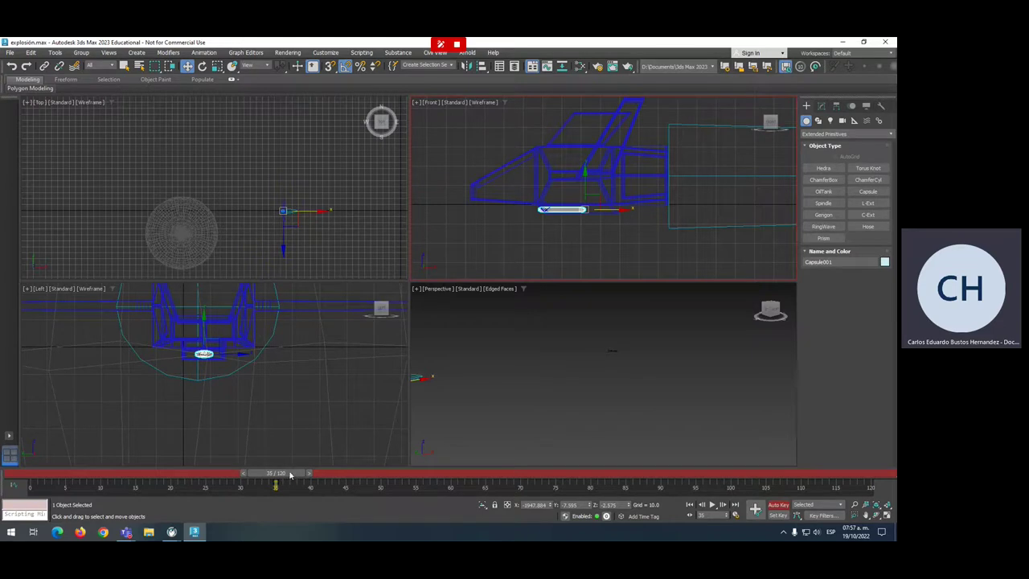
pyautogui.moveTo(290, 475); pyautogui.dragTo(324, 474)
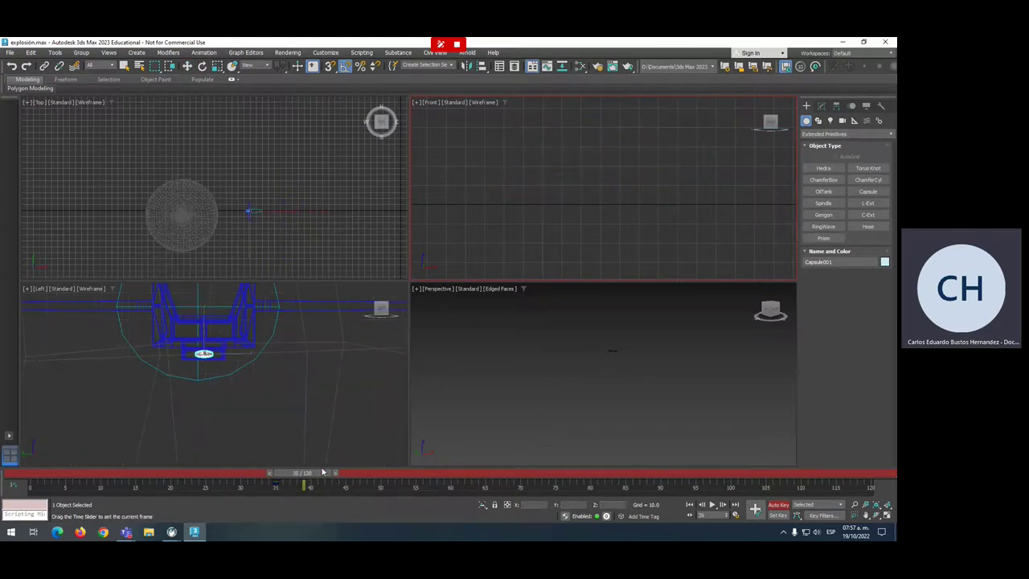
pyautogui.click(268, 211)
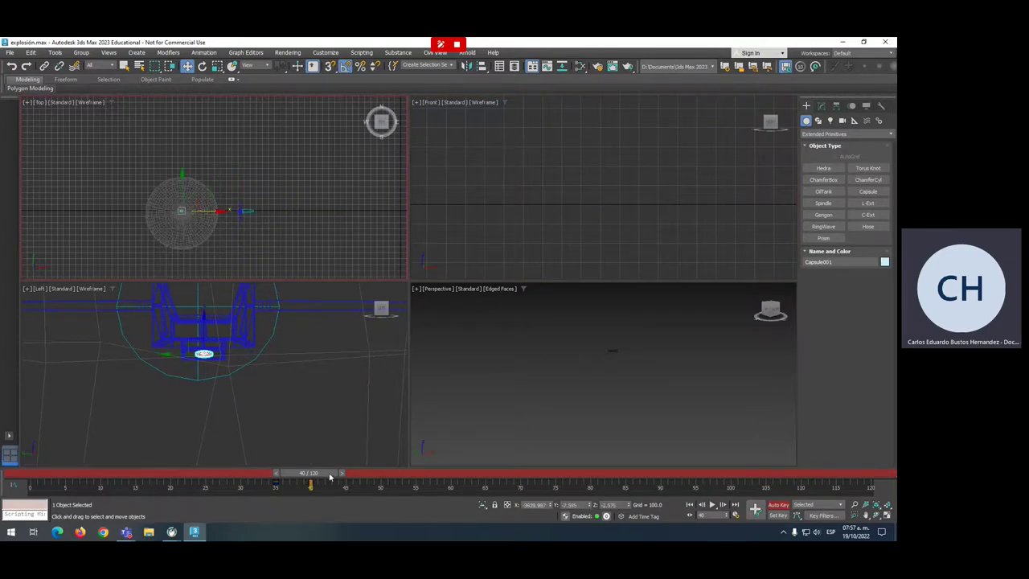
pyautogui.moveTo(329, 477)
pyautogui.mouseDown()
pyautogui.moveTo(337, 469)
pyautogui.moveTo(276, 473)
pyautogui.mouseUp()
pyautogui.press('w')
# - Select the sphere in the Perspective view
pyautogui.scroll(-3, 565, 346)
pyautogui.scroll(3, 609, 356)
pyautogui.moveTo(562, 358); pyautogui.dragTo(471, 375, button='middle')
pyautogui.click(471, 375)
# - Turn off Auto Key with the sphere selected and set the time slider to frame 40
pyautogui.press('z')
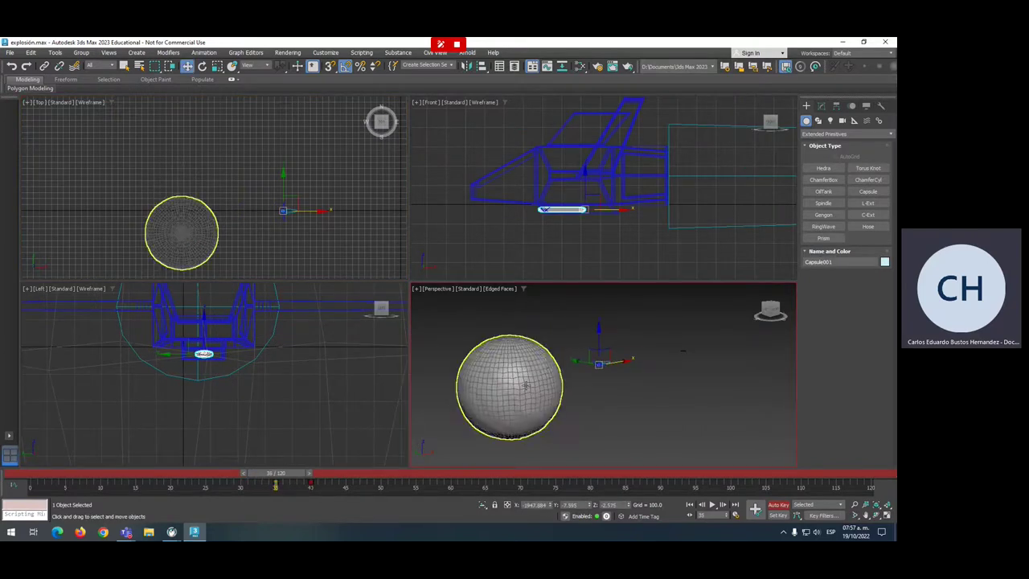
pyautogui.click(525, 385)
pyautogui.click(779, 505)
pyautogui.moveTo(276, 472); pyautogui.dragTo(307, 472)
pyautogui.press('w')
pyautogui.press('q')
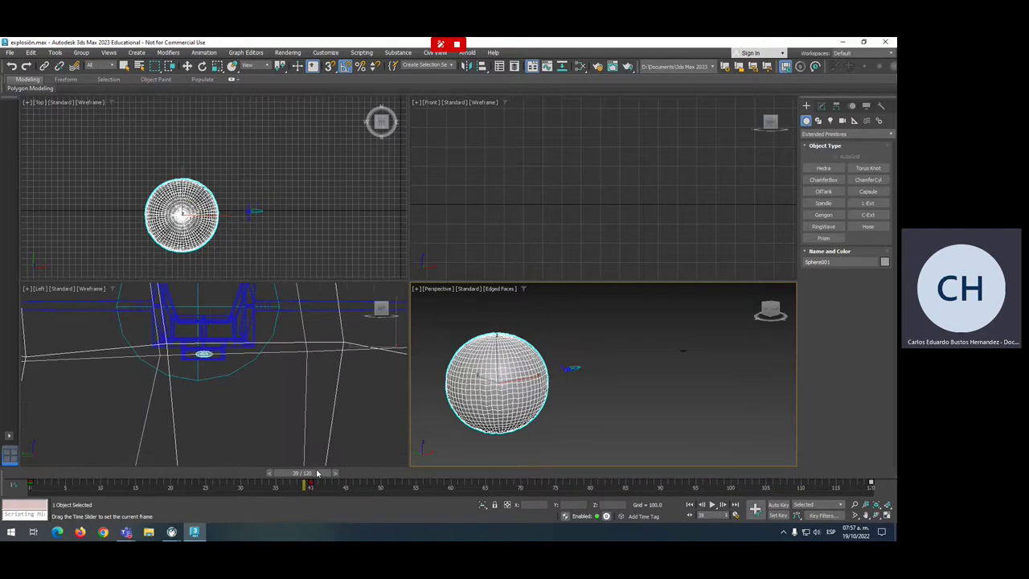
pyautogui.moveTo(320, 472); pyautogui.dragTo(313, 479)
pyautogui.press('w')
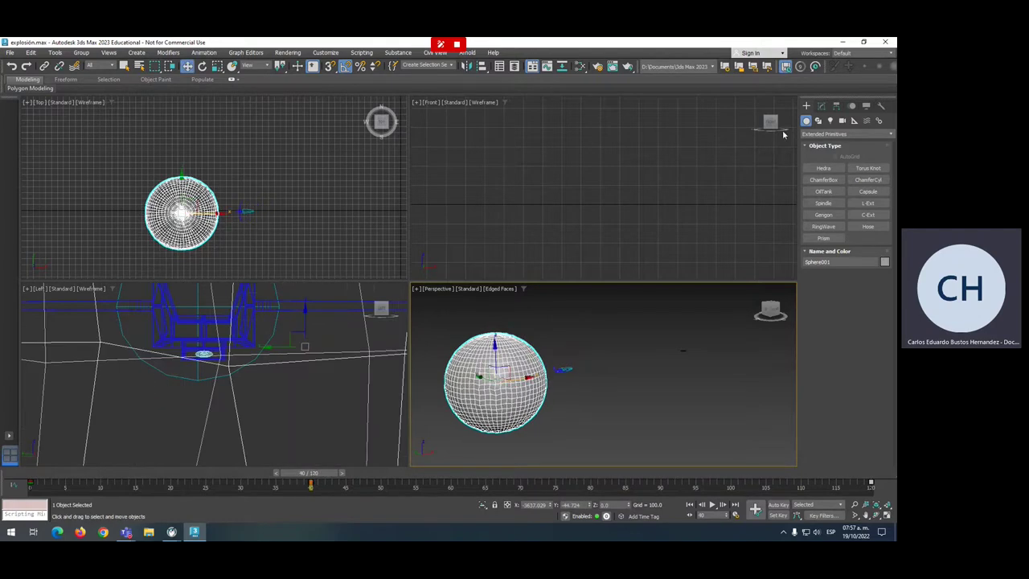
# - Start a PArray from the Particle Systems category and place its icon in the Top view
pyautogui.click(814, 134)
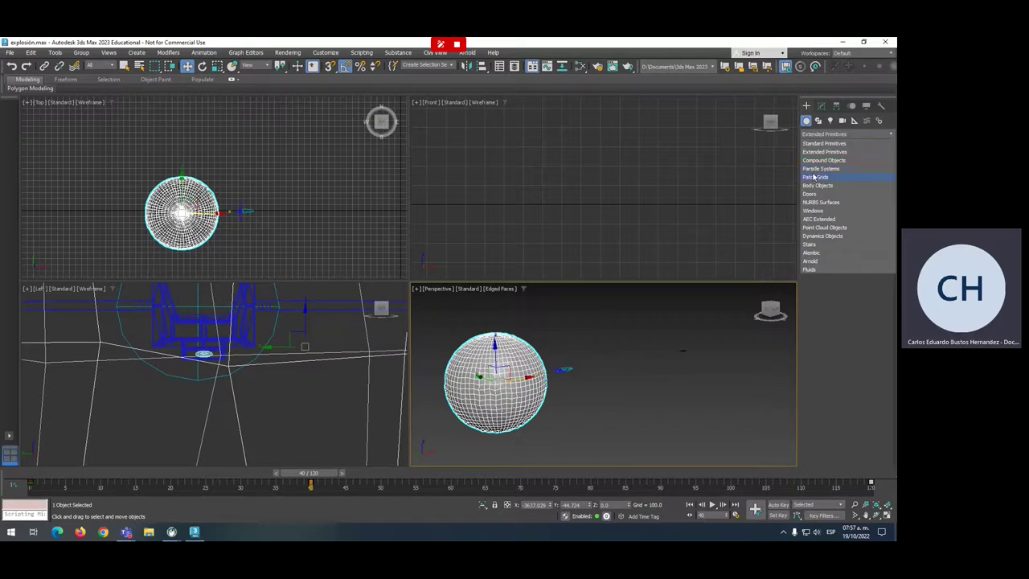
pyautogui.click(815, 170)
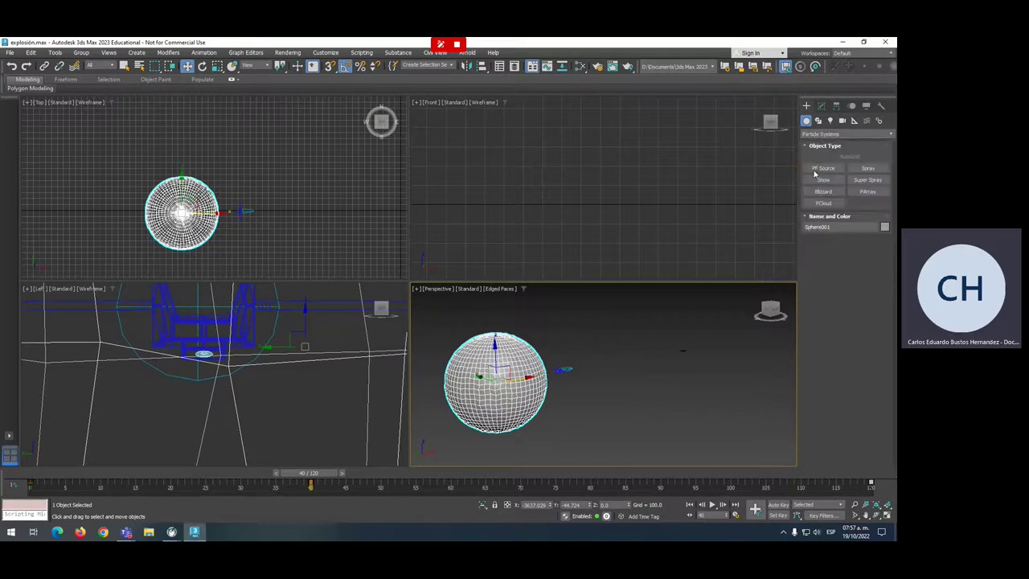
pyautogui.click(870, 193)
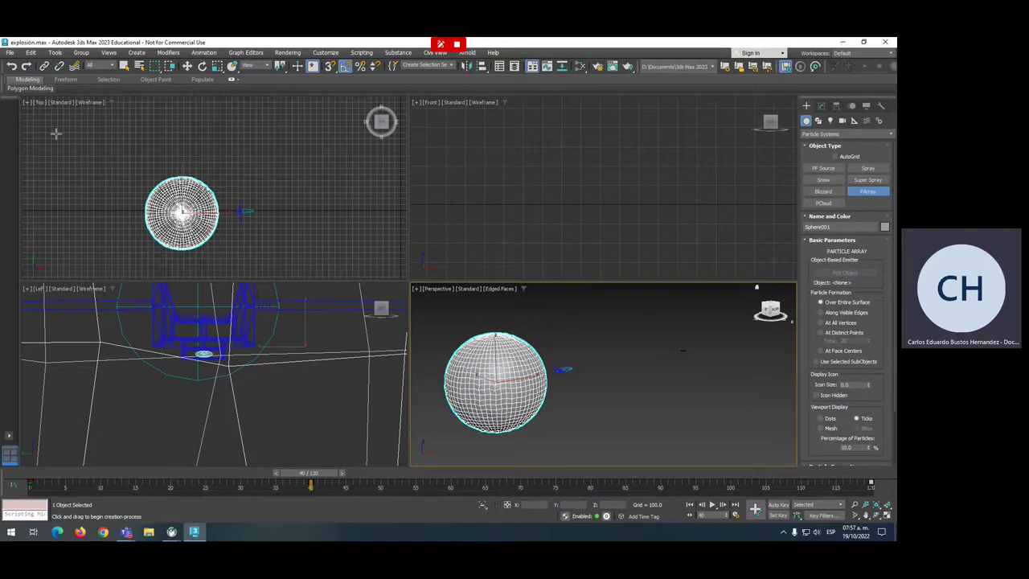
pyautogui.moveTo(56, 131); pyautogui.dragTo(62, 138)
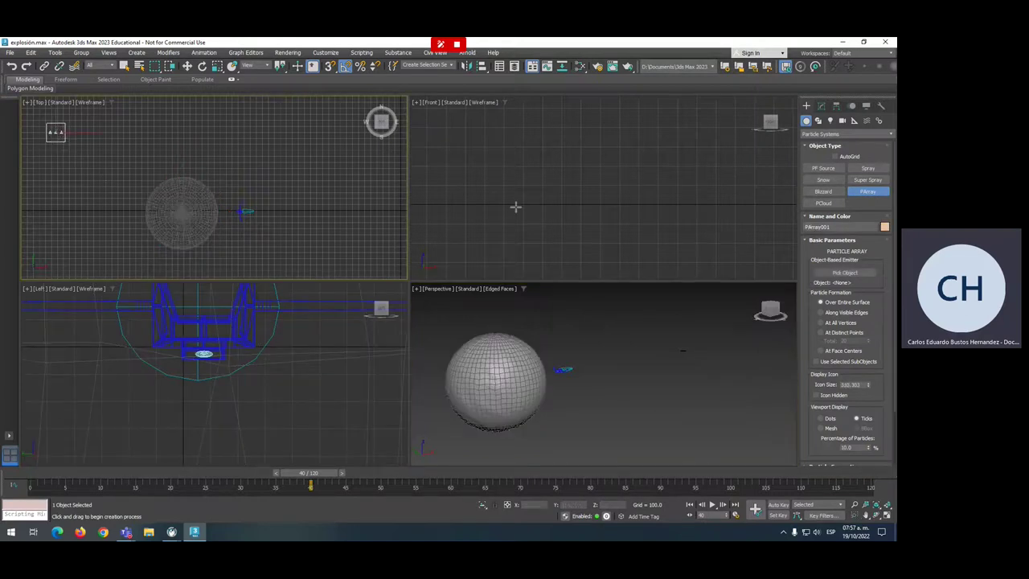
# - Pick Sphere001 as PArray001's emitter and scrub back to frame 33 to review the particles
pyautogui.scroll(-3, 568, 213)
pyautogui.moveTo(482, 184); pyautogui.dragTo(597, 194, button='middle')
pyautogui.scroll(2, 515, 197)
pyautogui.moveTo(505, 199); pyautogui.dragTo(497, 198, button='middle')
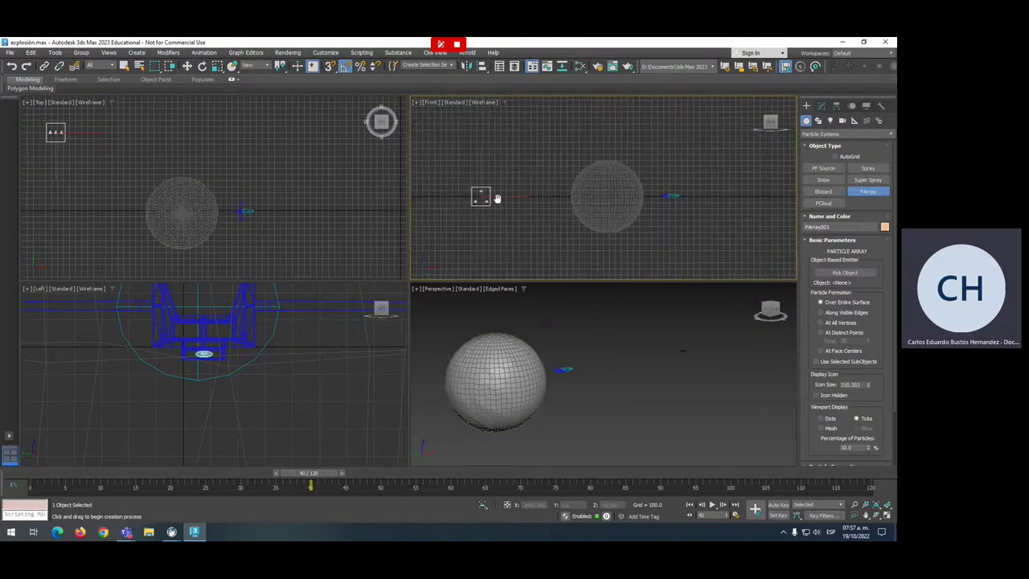
pyautogui.click(844, 274)
pyautogui.click(498, 374)
pyautogui.moveTo(331, 474)
pyautogui.mouseDown()
pyautogui.moveTo(310, 478)
pyautogui.moveTo(334, 456)
pyautogui.mouseUp()
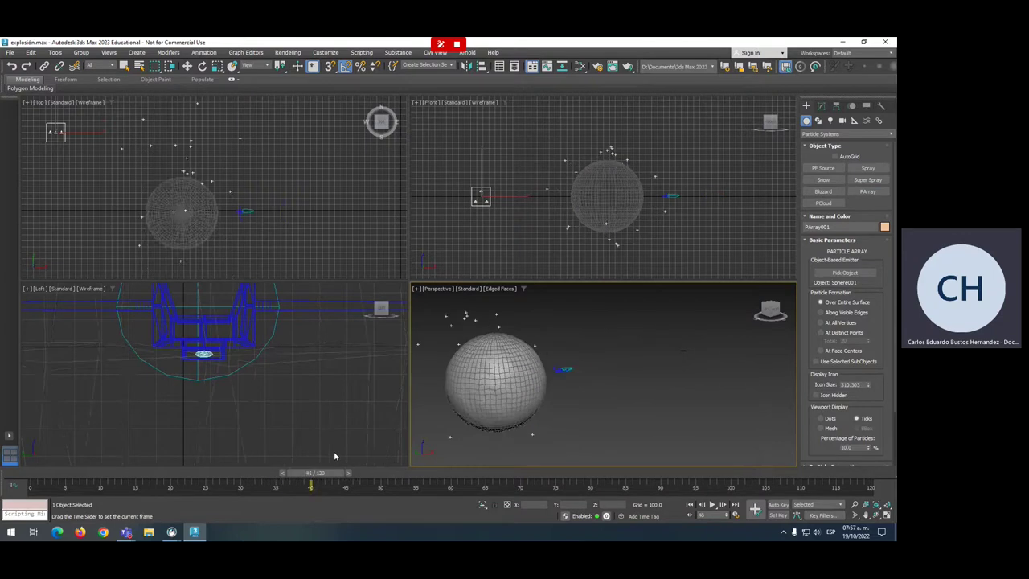
pyautogui.moveTo(334, 456); pyautogui.dragTo(265, 450)
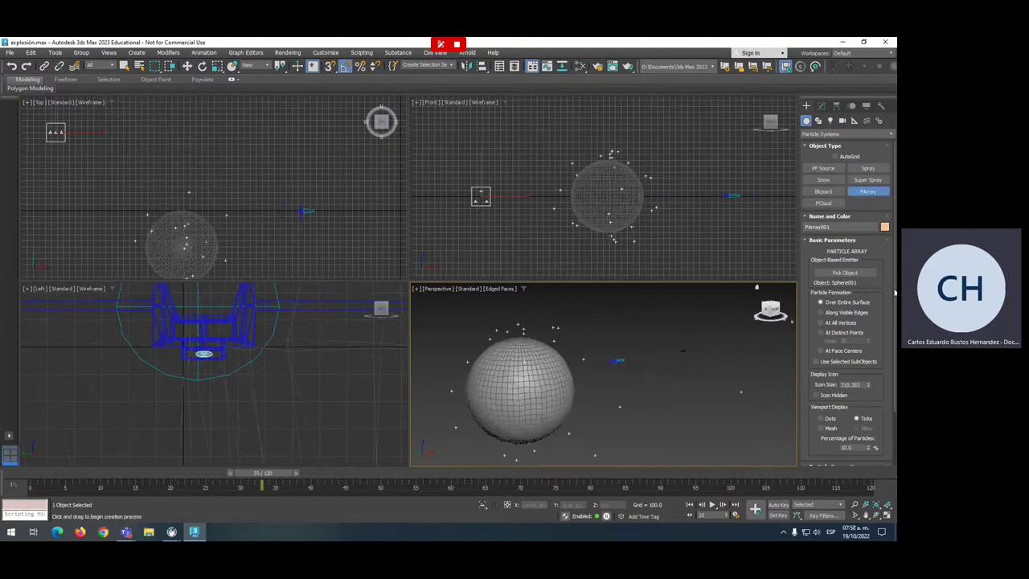
pyautogui.scroll(-2, 895, 302)
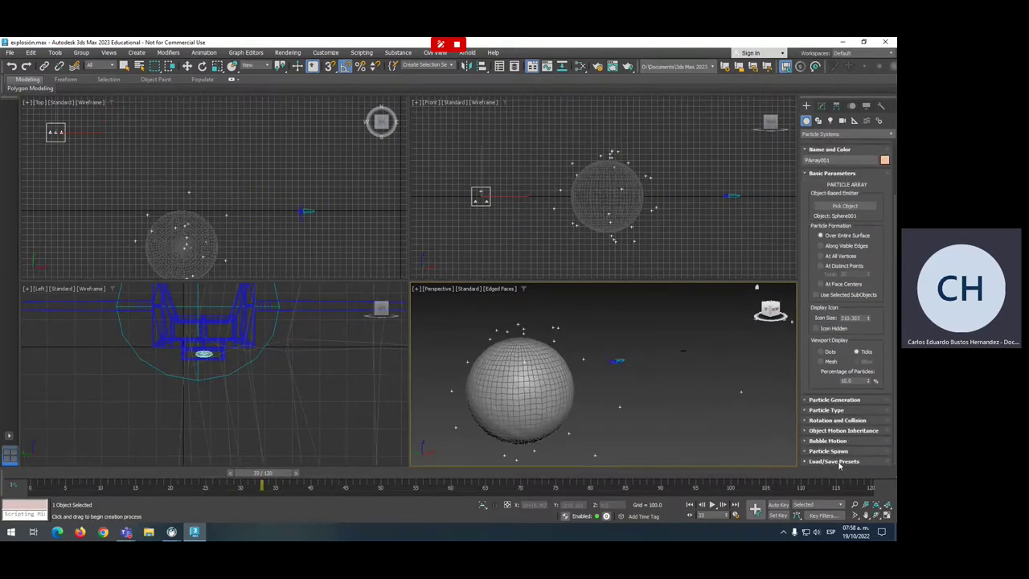
# - Load the Bubbles, Fill and Geyser presets onto PArray001, playing the animation to compare
pyautogui.click(839, 461)
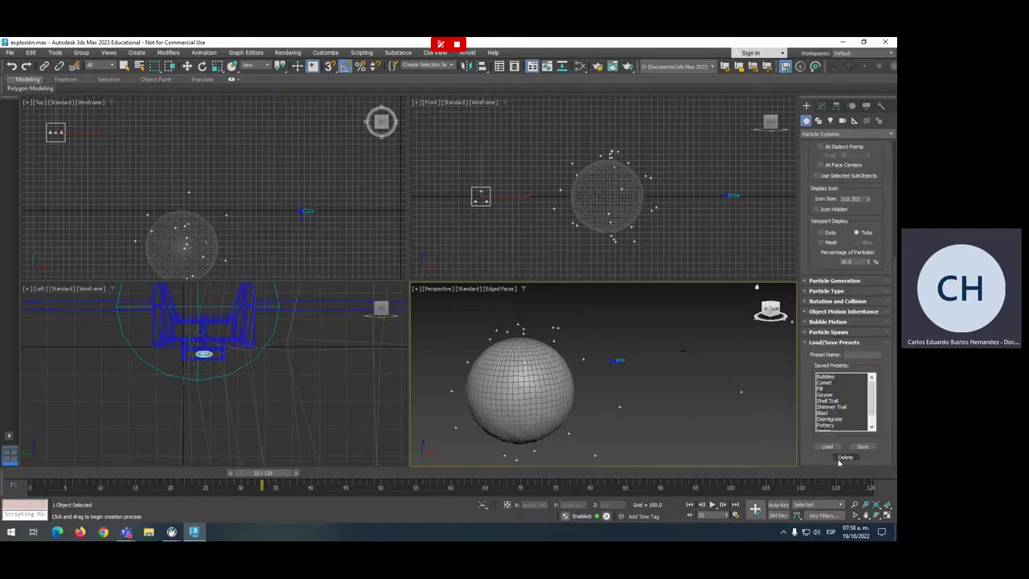
pyautogui.doubleClick(826, 378)
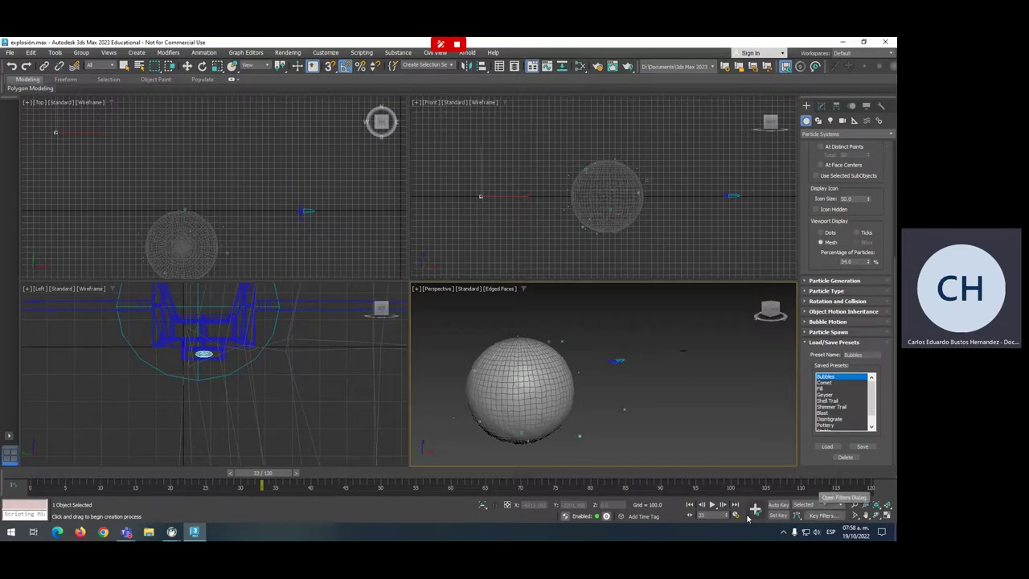
pyautogui.click(711, 505)
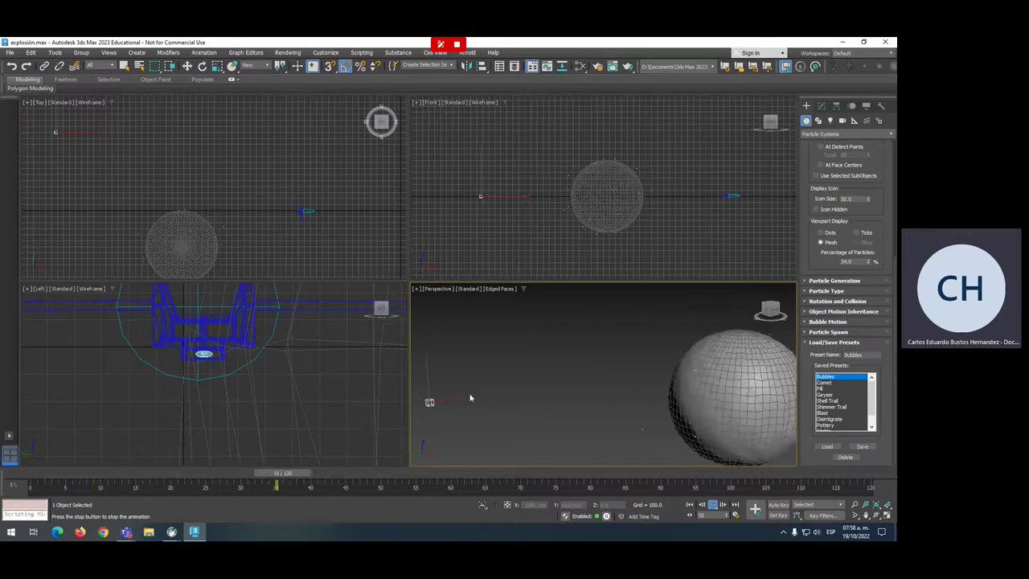
pyautogui.click(826, 383)
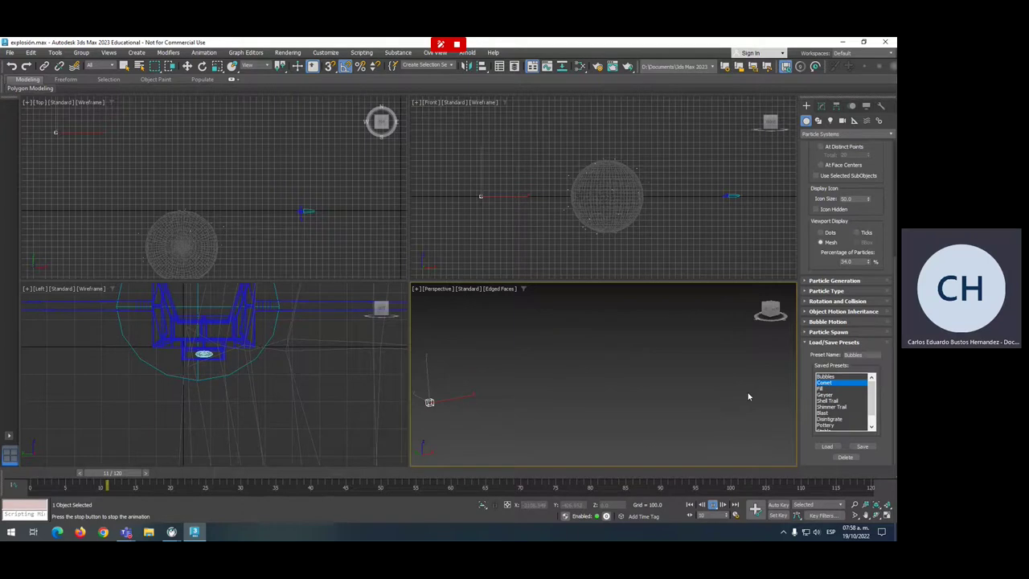
pyautogui.doubleClick(820, 389)
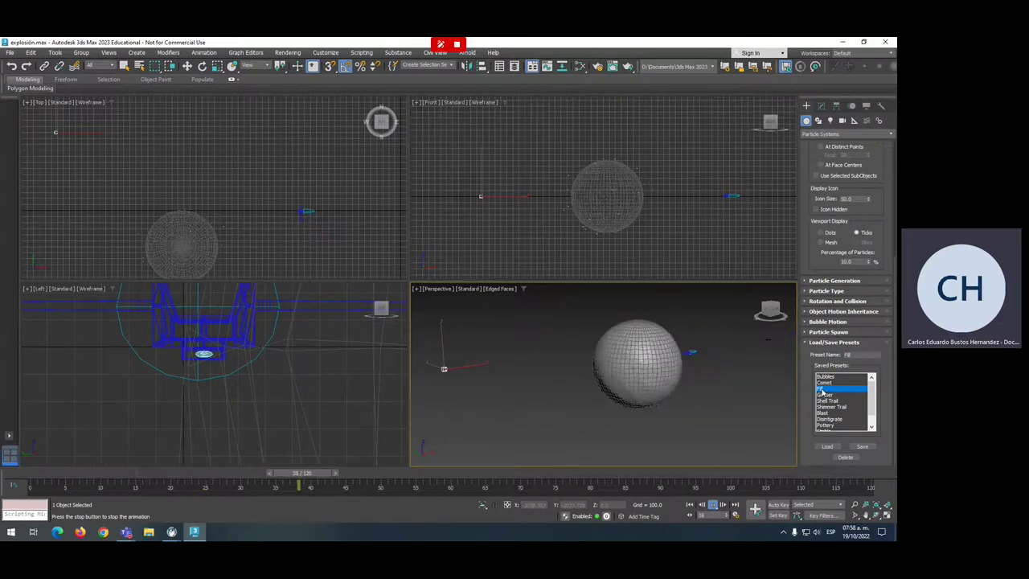
pyautogui.doubleClick(824, 394)
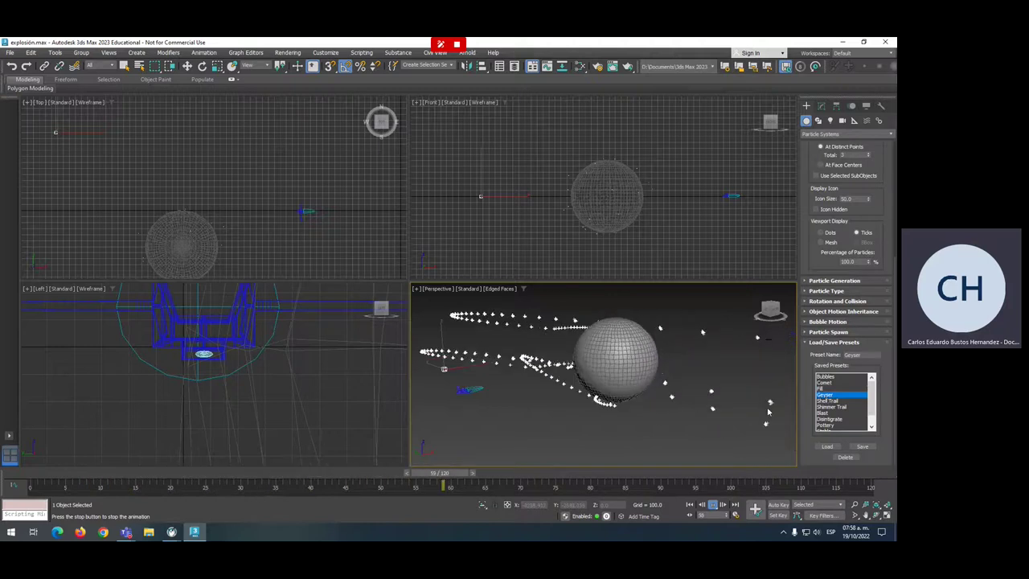
# - Try the Shell Trail, Shimmer Trail, Blast and Disintegrate presets, ending with Pottery picked
pyautogui.click(829, 400)
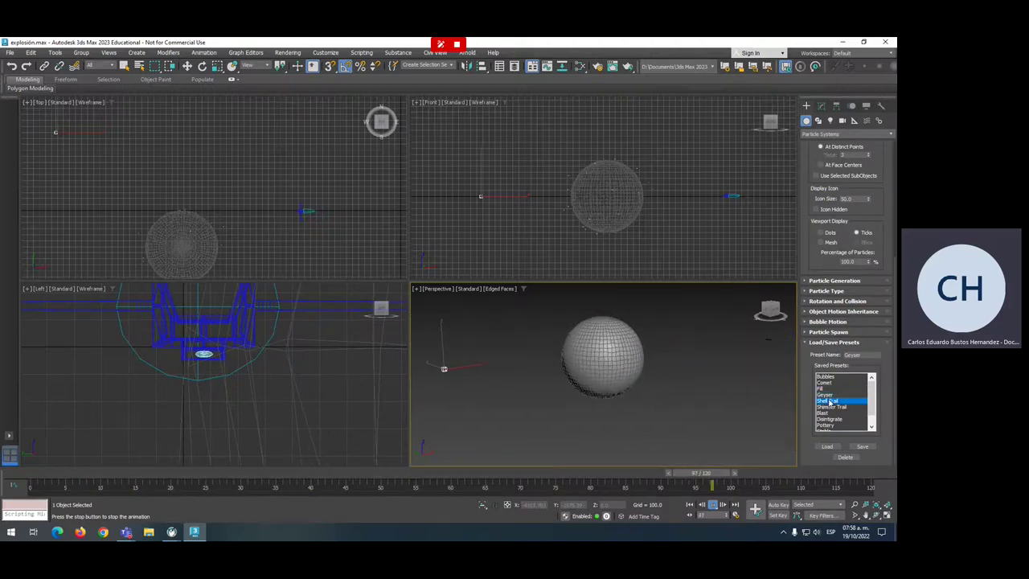
pyautogui.doubleClick(820, 402)
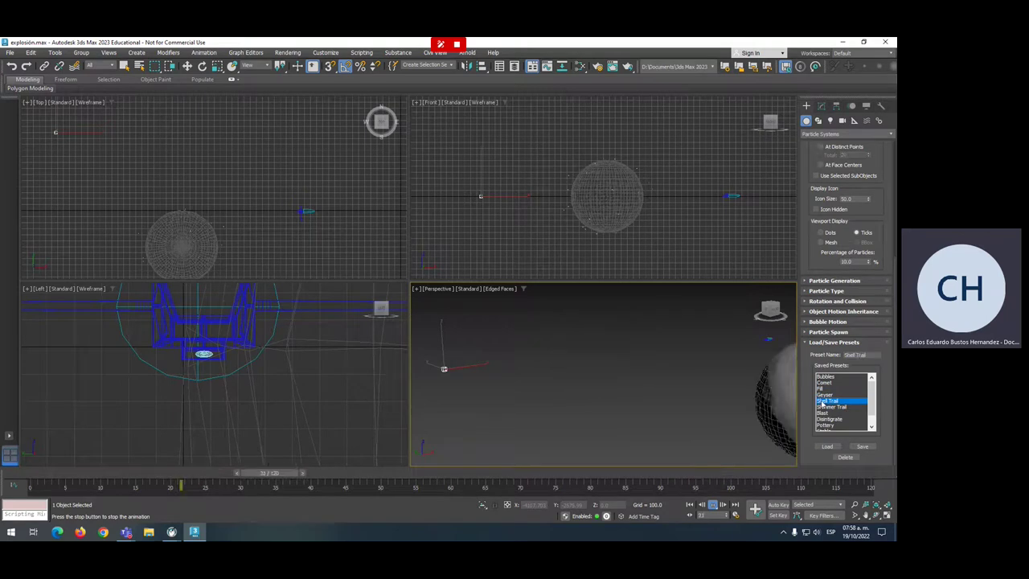
pyautogui.click(830, 408)
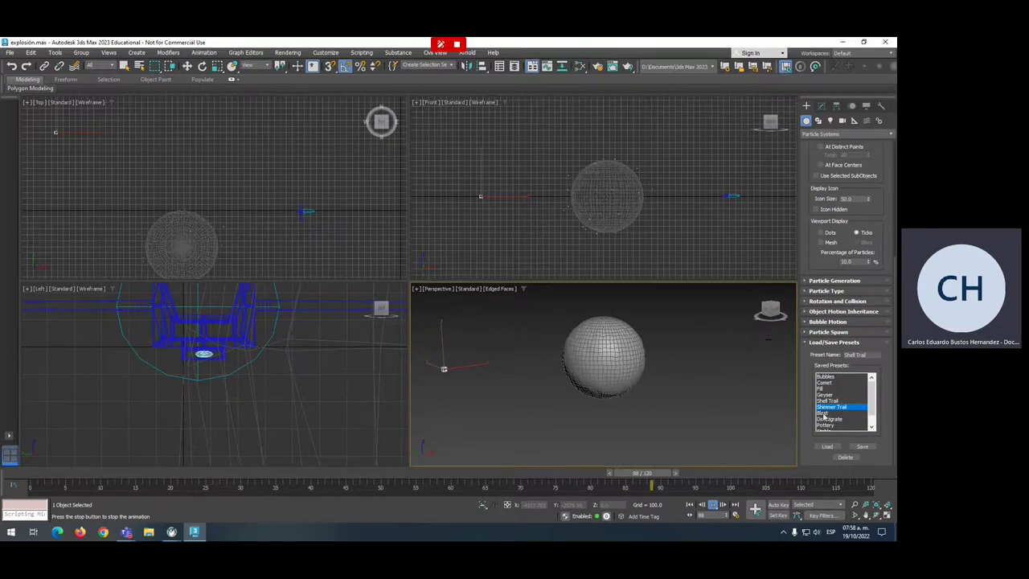
pyautogui.doubleClick(822, 414)
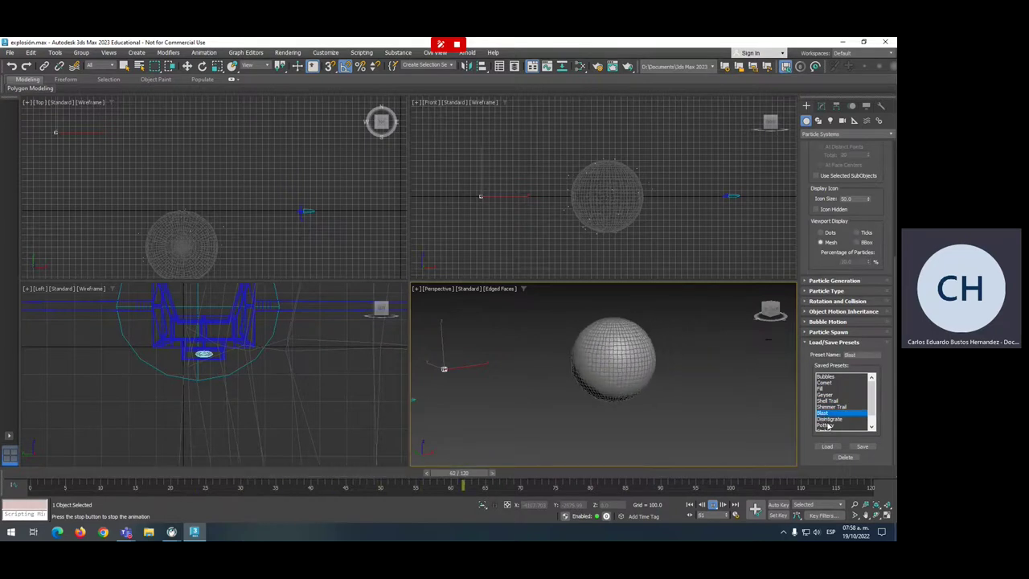
pyautogui.click(831, 419)
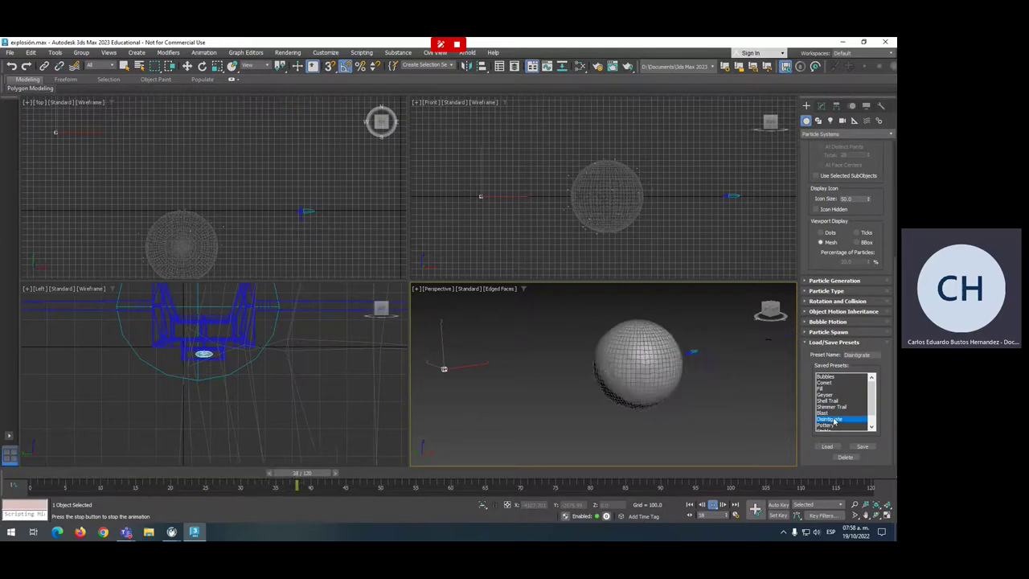
pyautogui.click(872, 412)
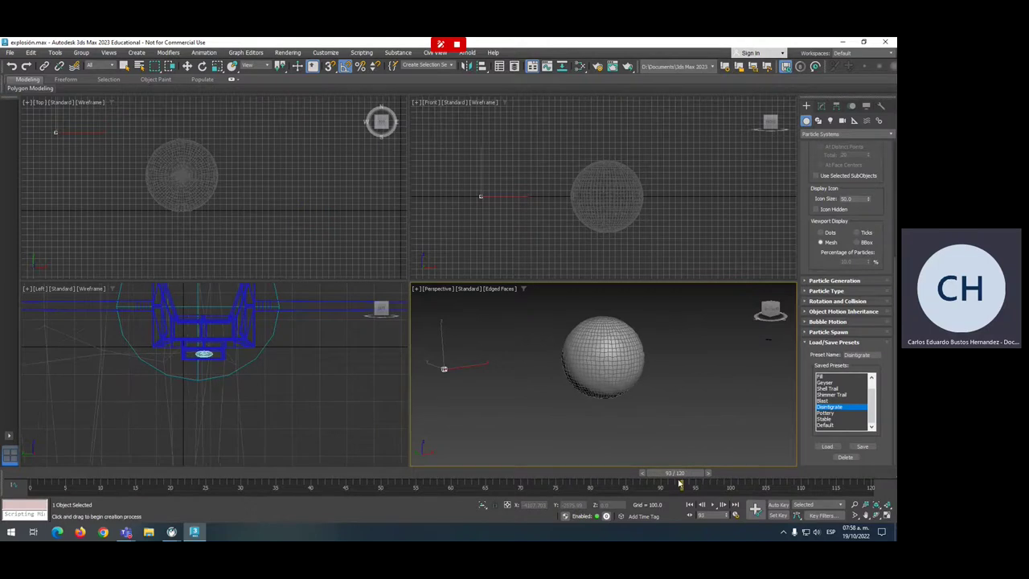
pyautogui.click(829, 415)
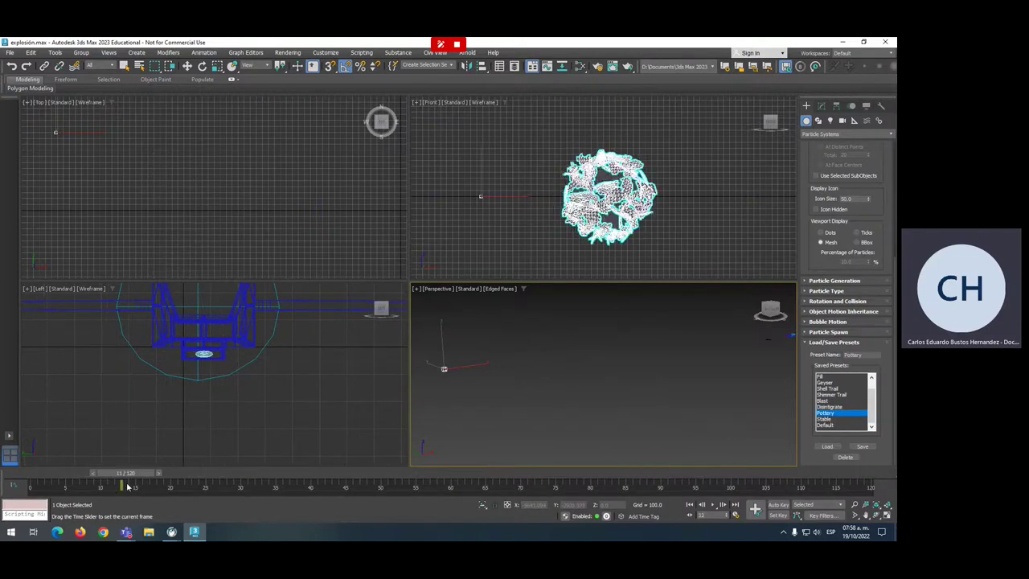
# - Compare the Disintegrate and Blast presets by scrubbing through the explosion
pyautogui.scroll(-3, 461, 399)
pyautogui.moveTo(510, 384); pyautogui.dragTo(445, 355, button='middle')
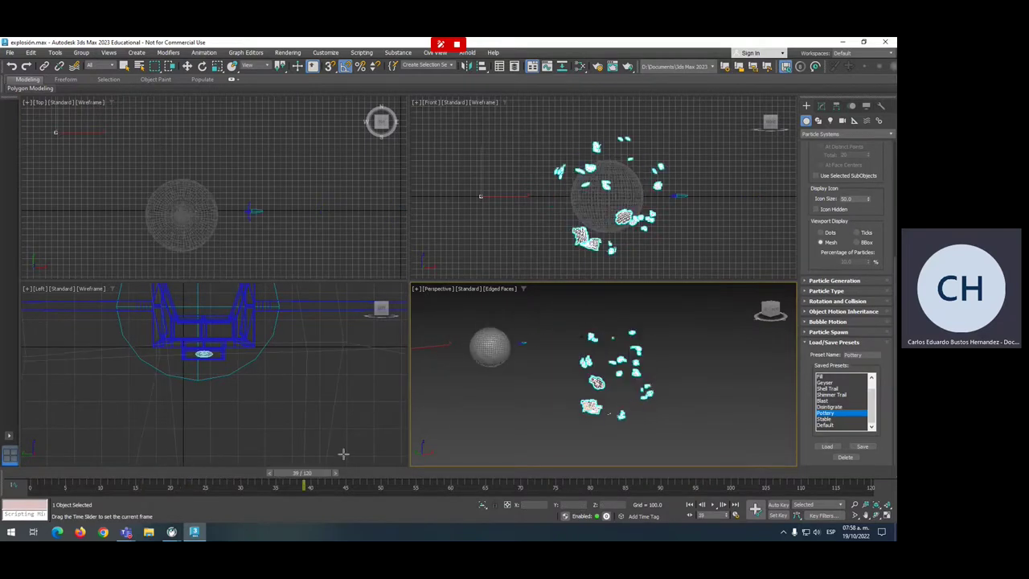
pyautogui.click(831, 408)
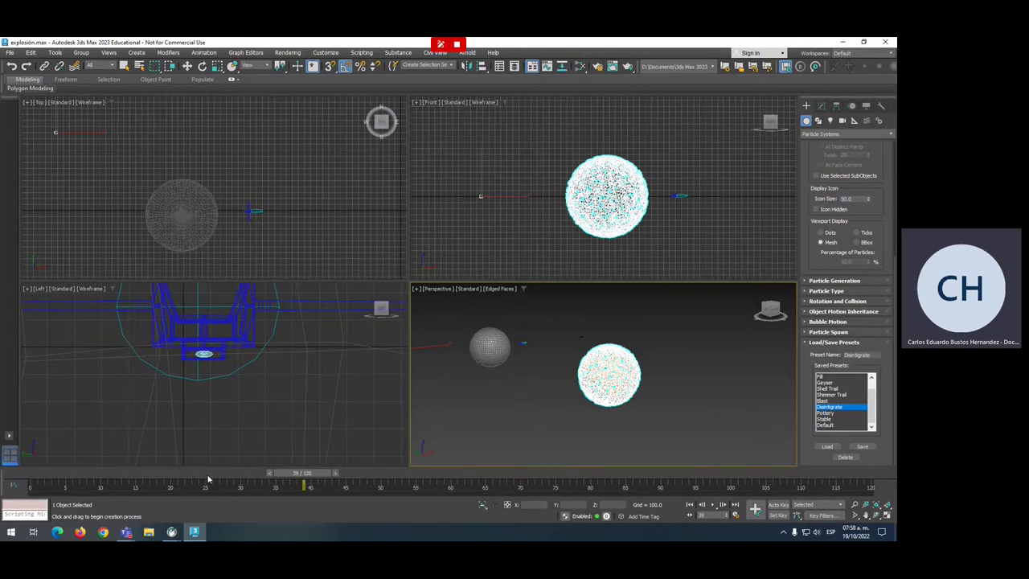
pyautogui.moveTo(294, 474)
pyautogui.mouseDown()
pyautogui.moveTo(188, 473)
pyautogui.moveTo(488, 472)
pyautogui.mouseUp()
pyautogui.click(831, 401)
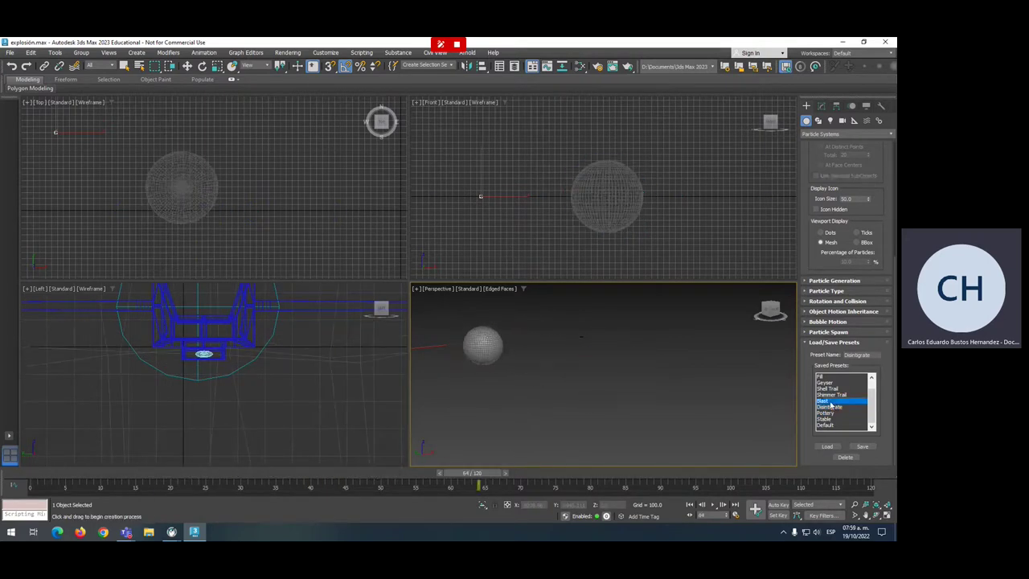
pyautogui.moveTo(496, 475); pyautogui.dragTo(110, 471)
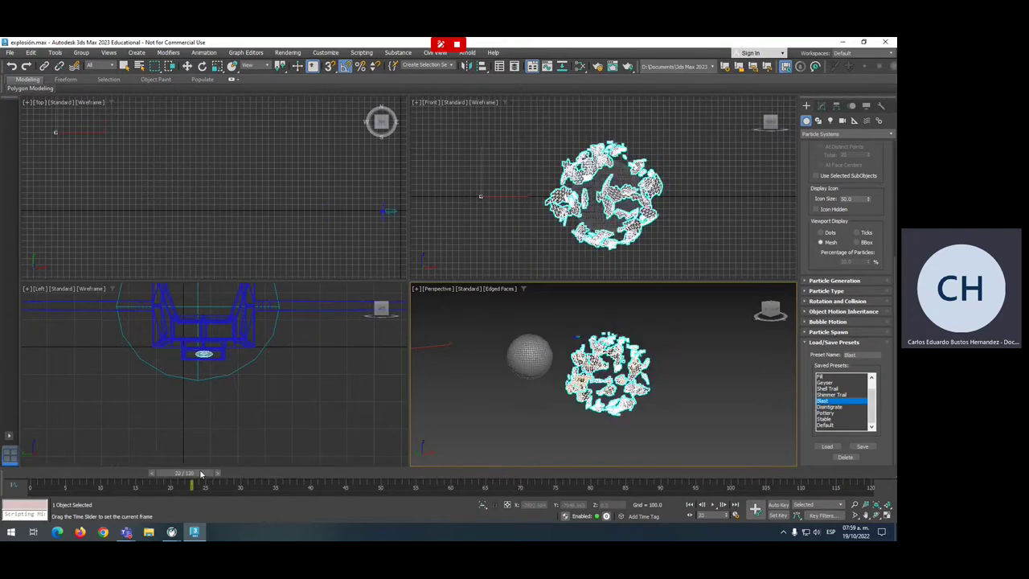
pyautogui.moveTo(110, 471); pyautogui.dragTo(282, 472)
# - Load the Pottery preset on PArray001 and scrub to review the shards
pyautogui.click(828, 413)
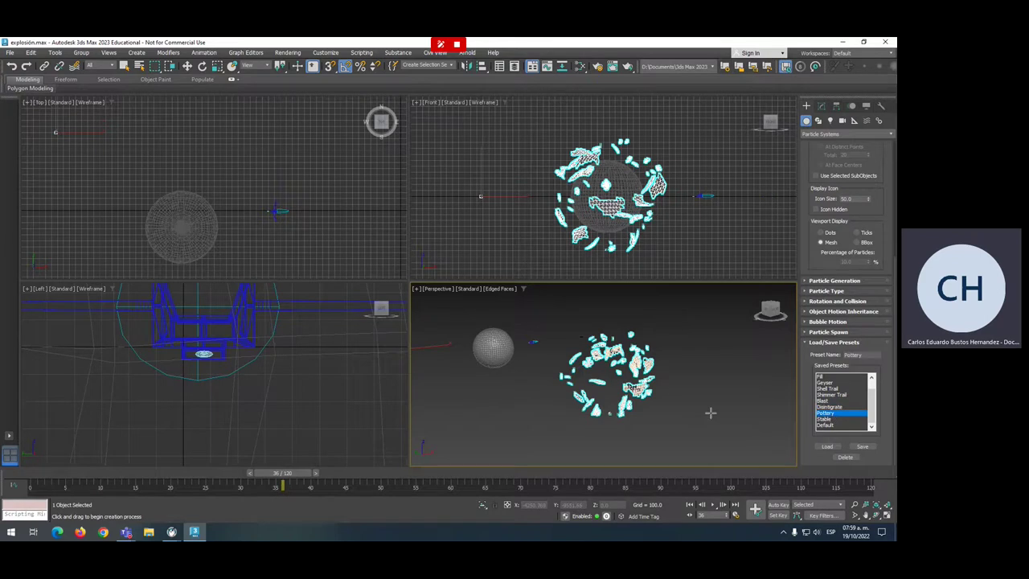
pyautogui.moveTo(301, 473)
pyautogui.mouseDown()
pyautogui.moveTo(352, 472)
pyautogui.moveTo(27, 457)
pyautogui.mouseUp()
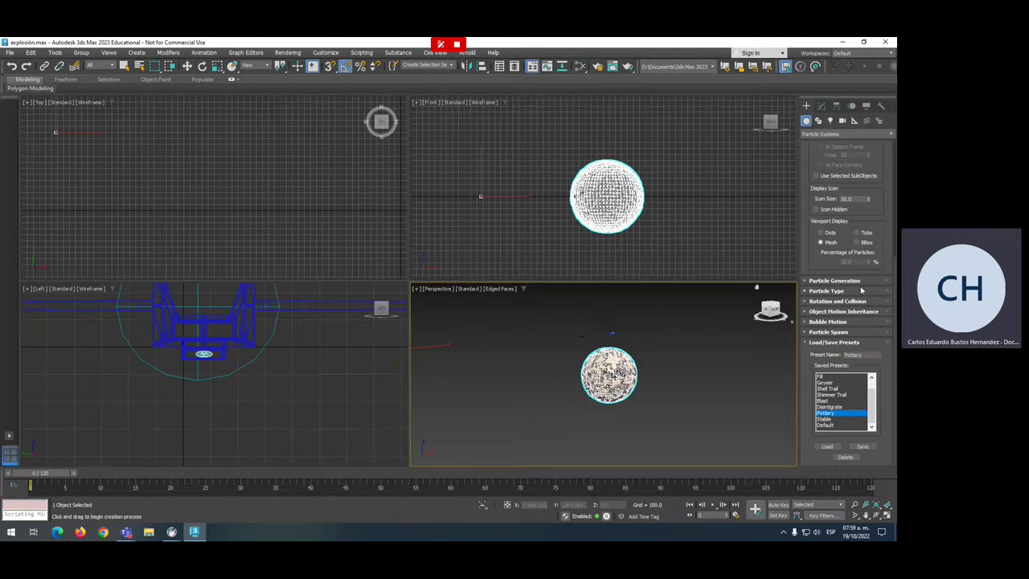
pyautogui.click(834, 281)
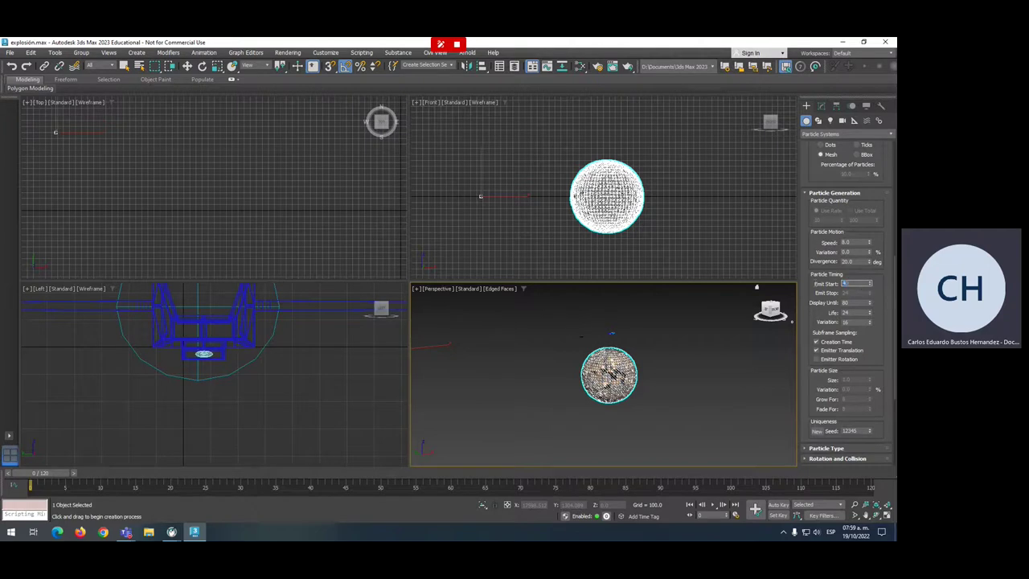
# - Set Emit Start to frame 40 and scrub forward to check the explosion timing
pyautogui.press('Return')
pyautogui.moveTo(48, 480)
pyautogui.mouseDown()
pyautogui.moveTo(350, 502)
pyautogui.moveTo(506, 498)
pyautogui.moveTo(407, 497)
pyautogui.mouseUp()
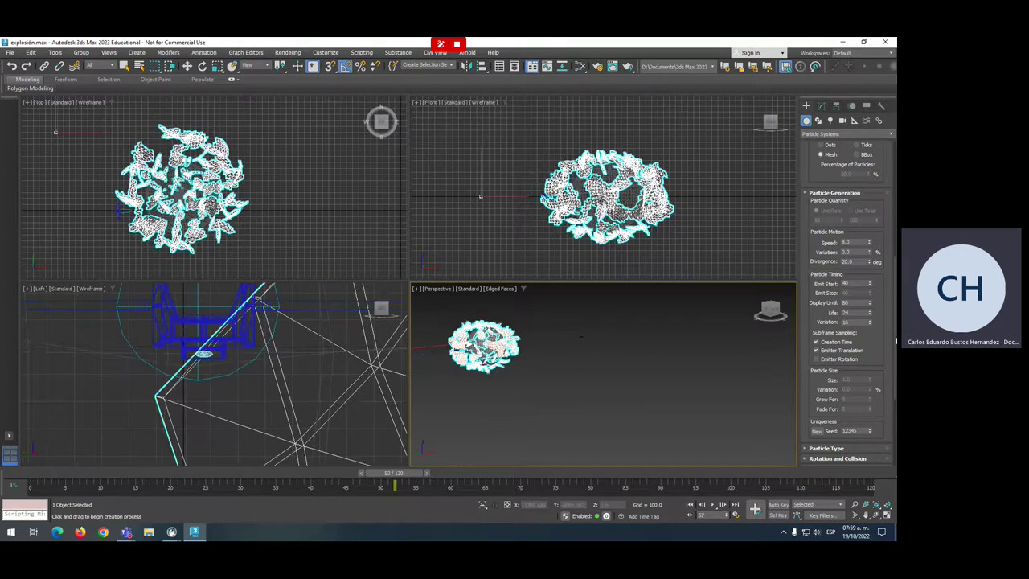
pyautogui.scroll(-3, 882, 365)
pyautogui.scroll(-2, 823, 344)
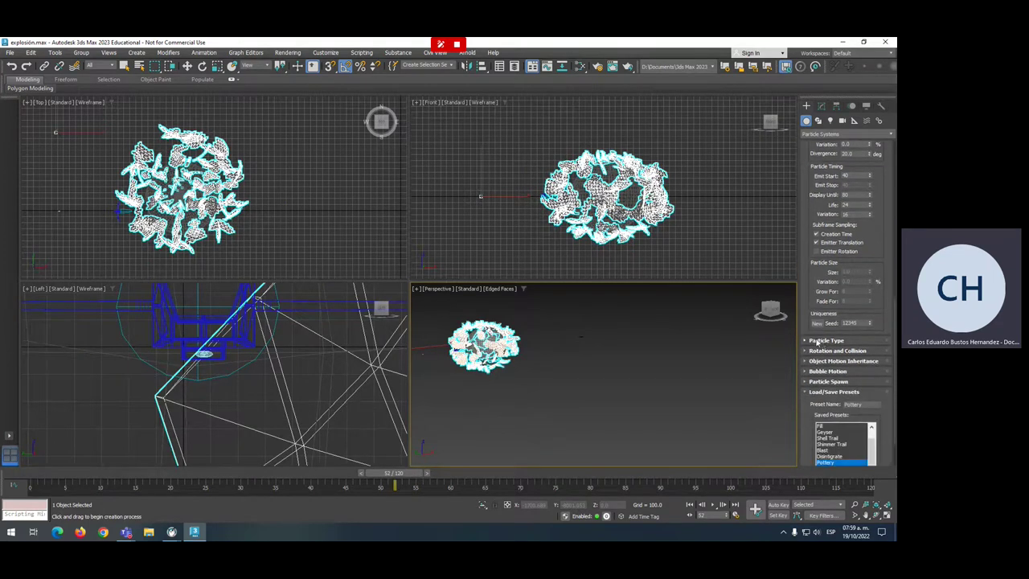
# - Set fragment Thickness to about 70 and Minimum chunks to 200, then rewind to the intact sphere
pyautogui.click(817, 340)
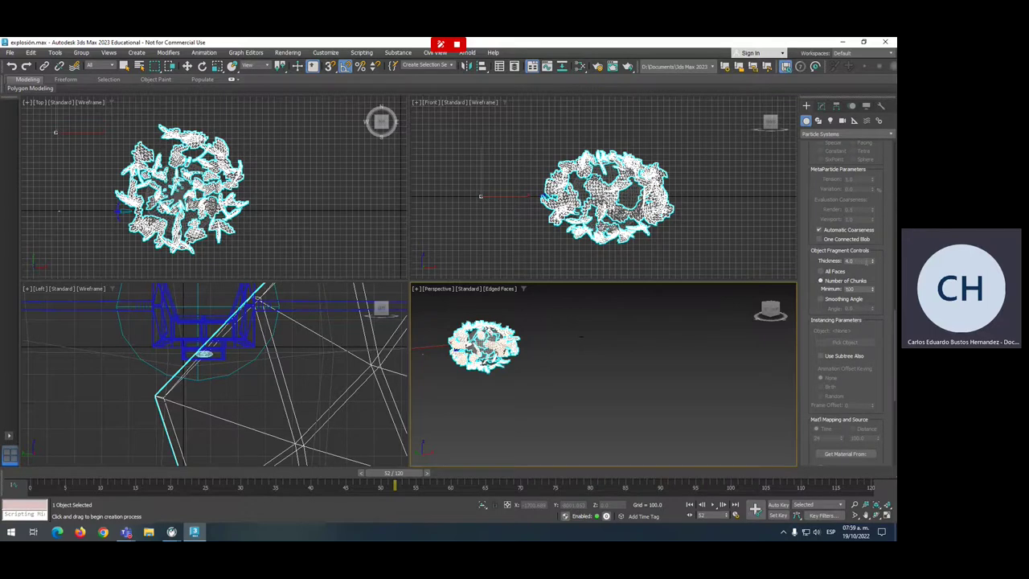
pyautogui.press('z')
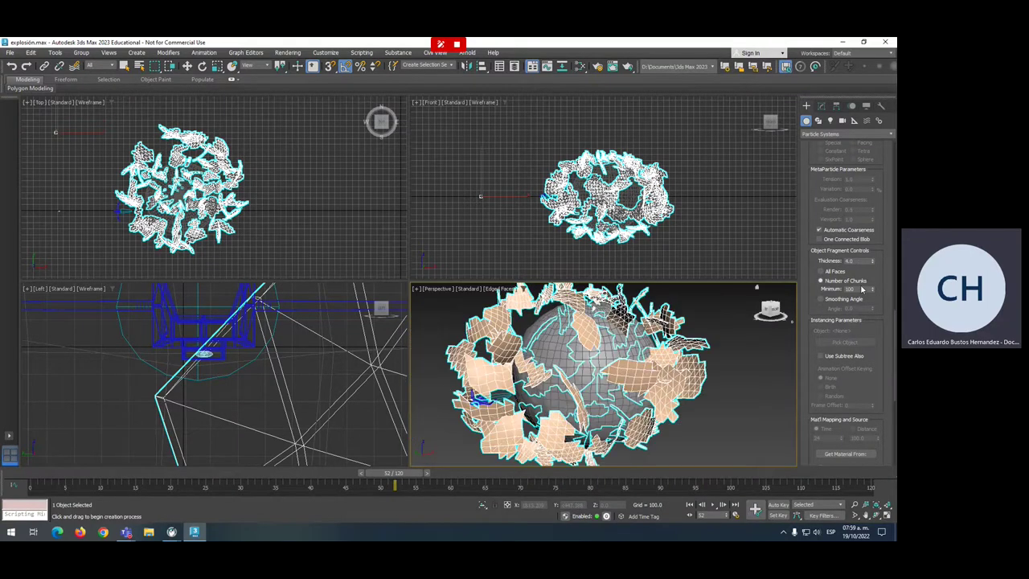
pyautogui.moveTo(874, 263); pyautogui.dragTo(775, 273)
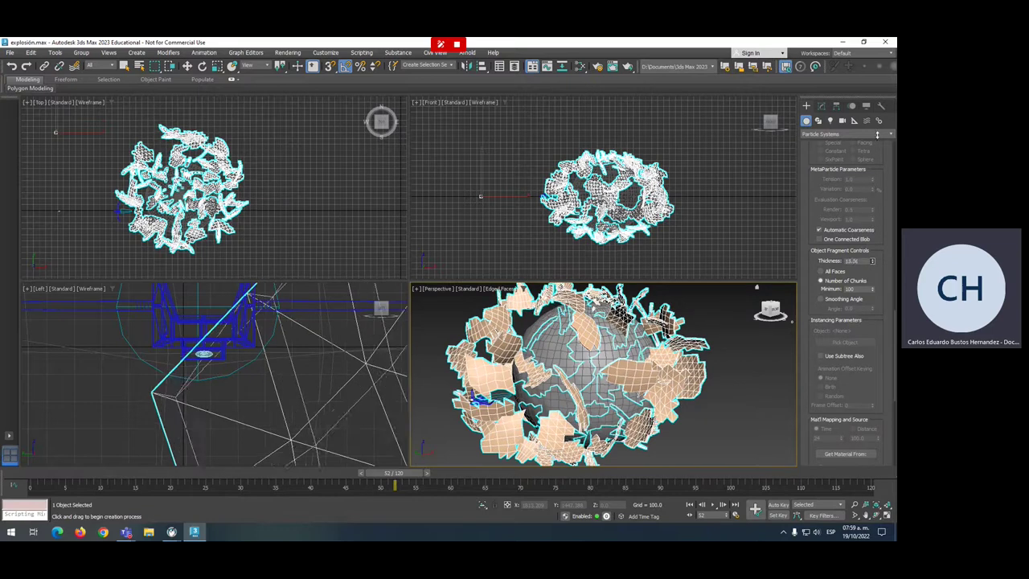
pyautogui.moveTo(775, 272)
pyautogui.mouseDown()
pyautogui.moveTo(858, 357)
pyautogui.moveTo(771, 178)
pyautogui.mouseUp()
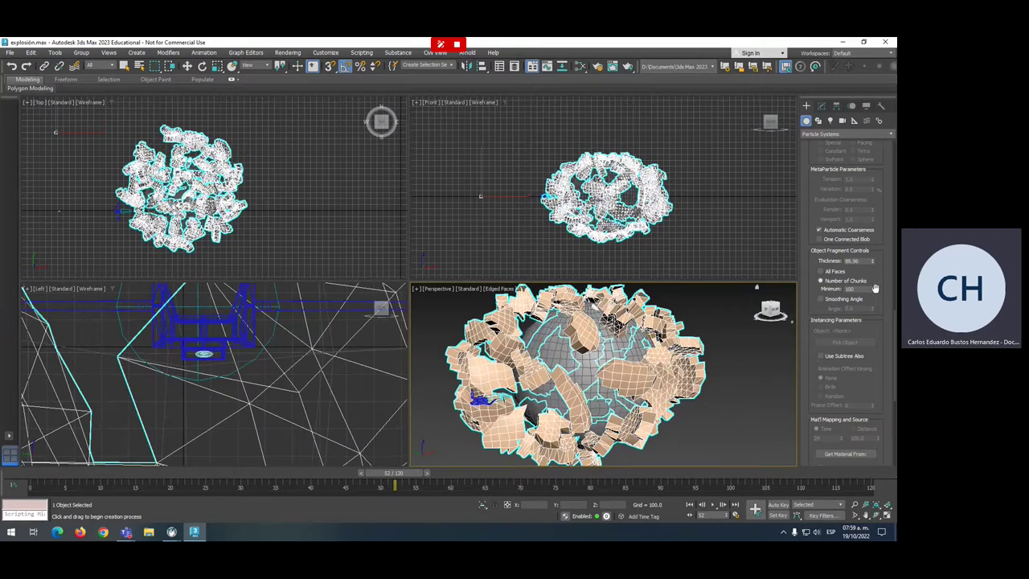
pyautogui.moveTo(873, 291)
pyautogui.mouseDown()
pyautogui.moveTo(847, 404)
pyautogui.moveTo(829, 200)
pyautogui.mouseUp()
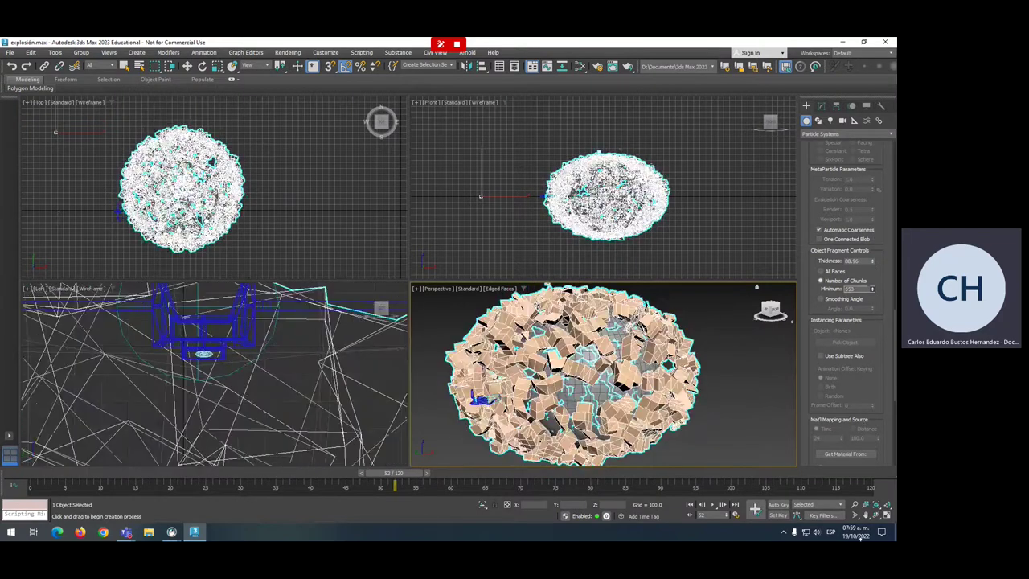
pyautogui.moveTo(829, 200); pyautogui.dragTo(814, 144)
pyautogui.moveTo(755, 286); pyautogui.dragTo(743, 283)
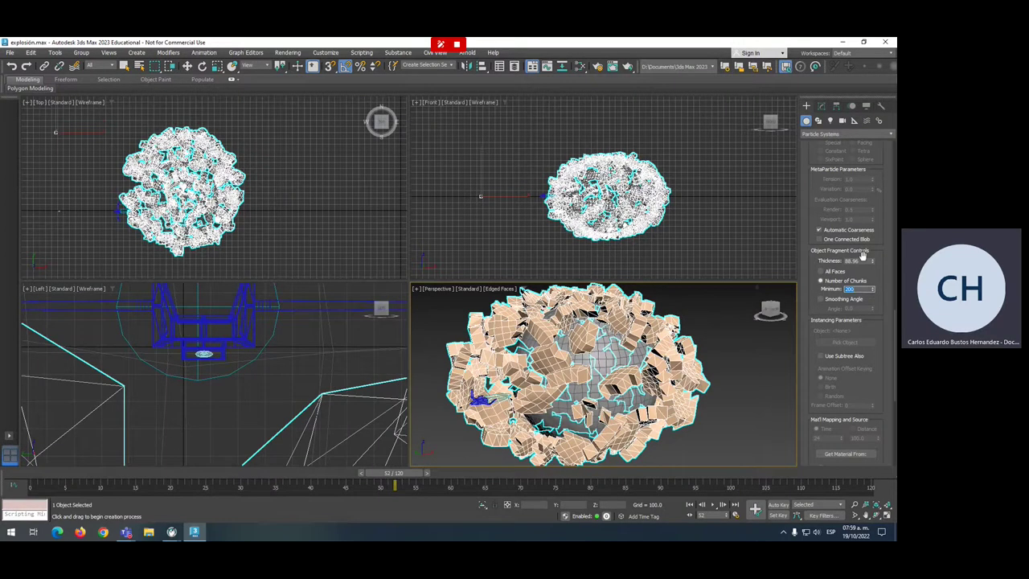
pyautogui.moveTo(873, 263)
pyautogui.mouseDown()
pyautogui.moveTo(881, 313)
pyautogui.moveTo(878, 273)
pyautogui.mouseUp()
pyautogui.scroll(-3, 496, 397)
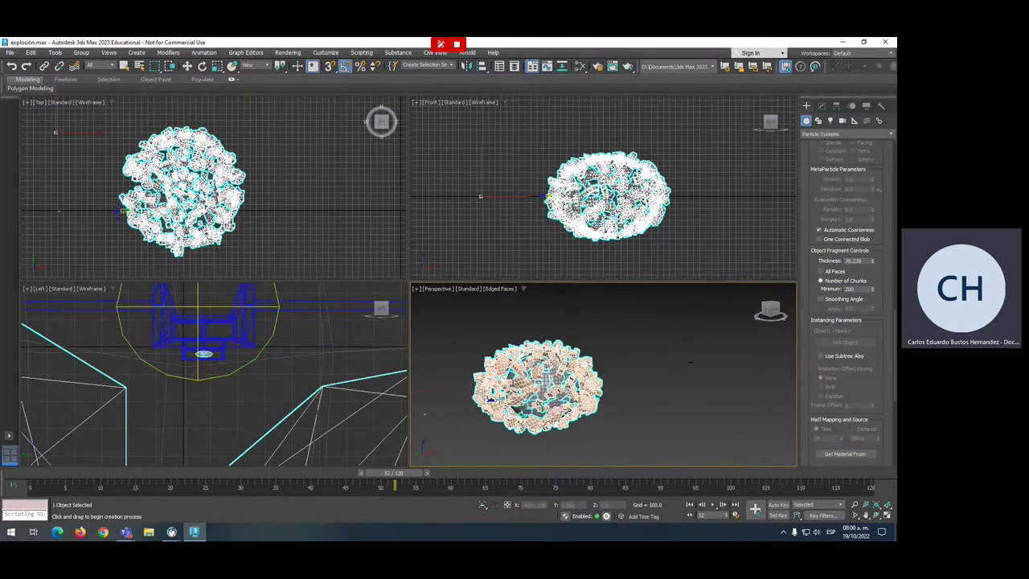
pyautogui.moveTo(394, 472)
pyautogui.mouseDown()
pyautogui.moveTo(107, 452)
pyautogui.moveTo(241, 452)
pyautogui.mouseUp()
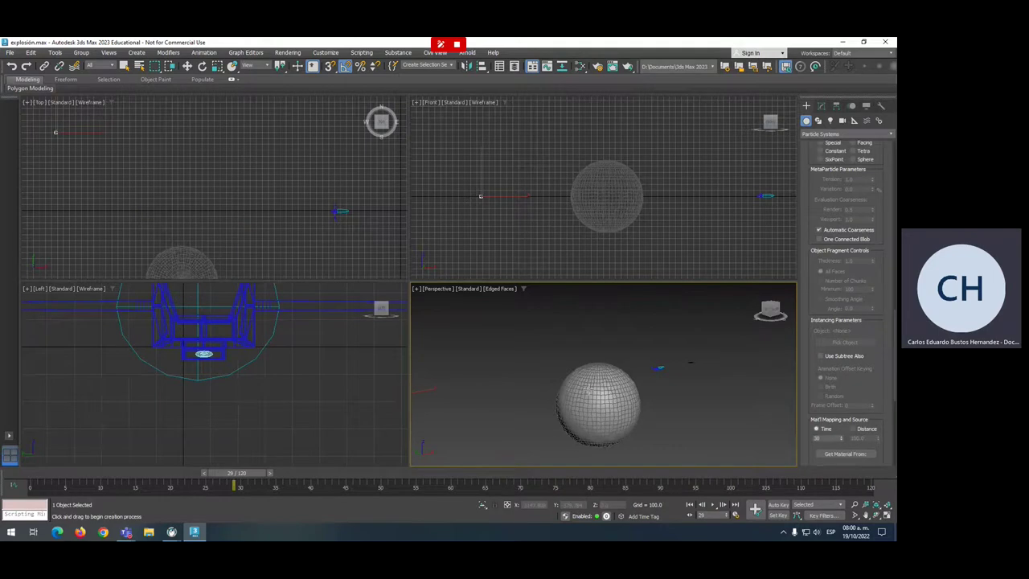
pyautogui.click(573, 329)
# - Colour the sphere light green and scrub the animation to review the explosion
pyautogui.rightClick(574, 329)
pyautogui.click(581, 340)
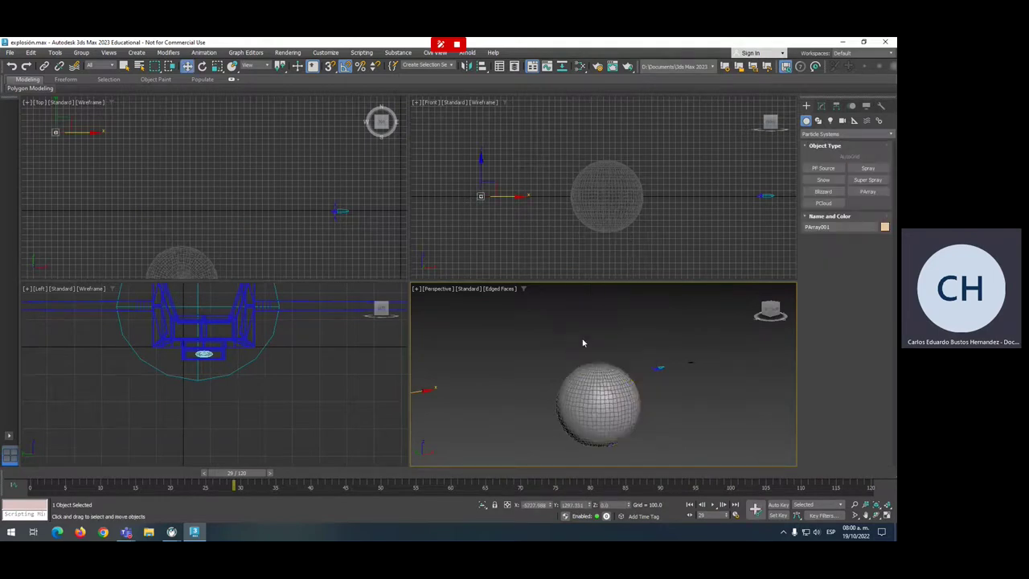
pyautogui.click(598, 371)
pyautogui.click(821, 107)
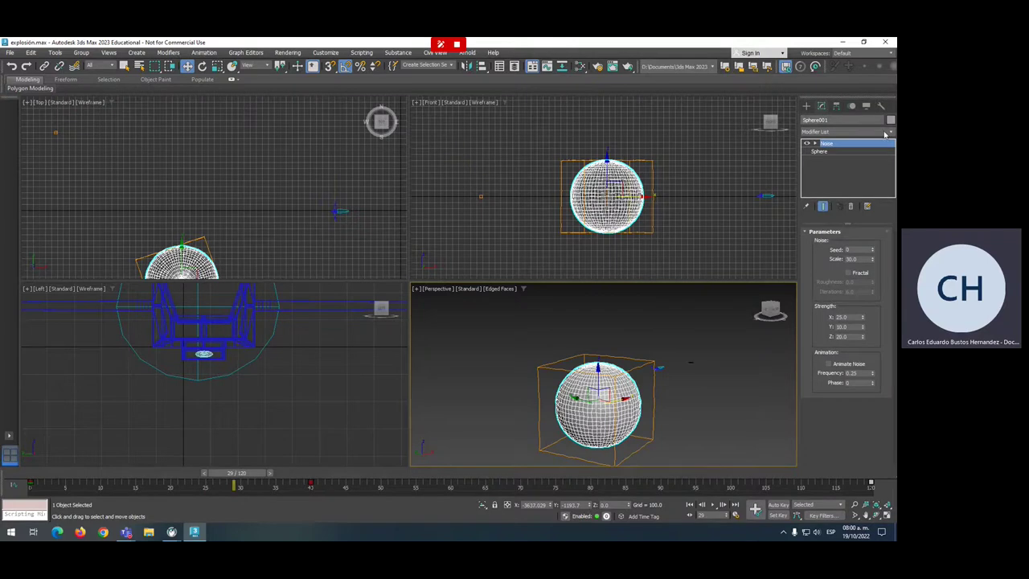
pyautogui.click(890, 120)
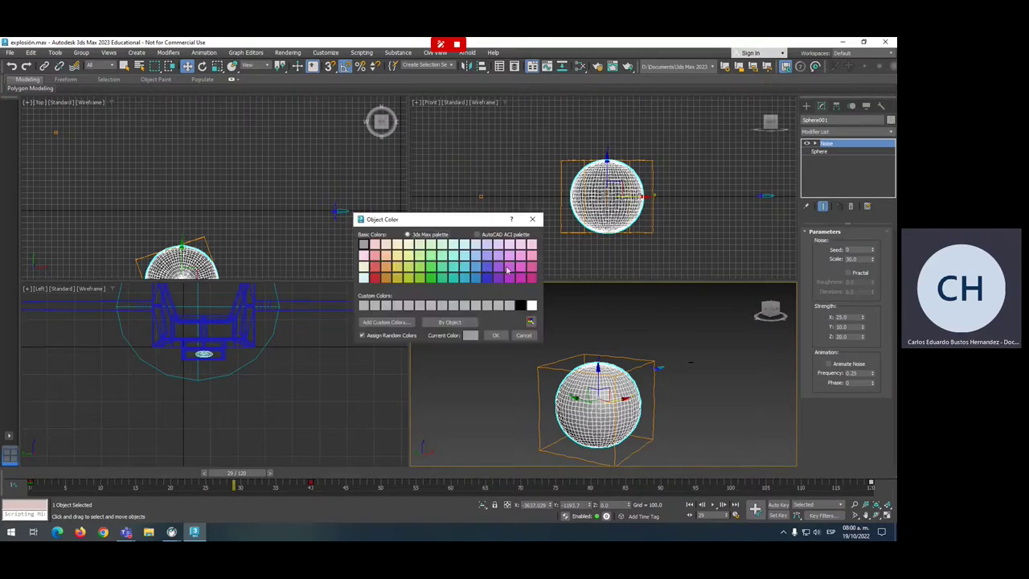
pyautogui.click(502, 337)
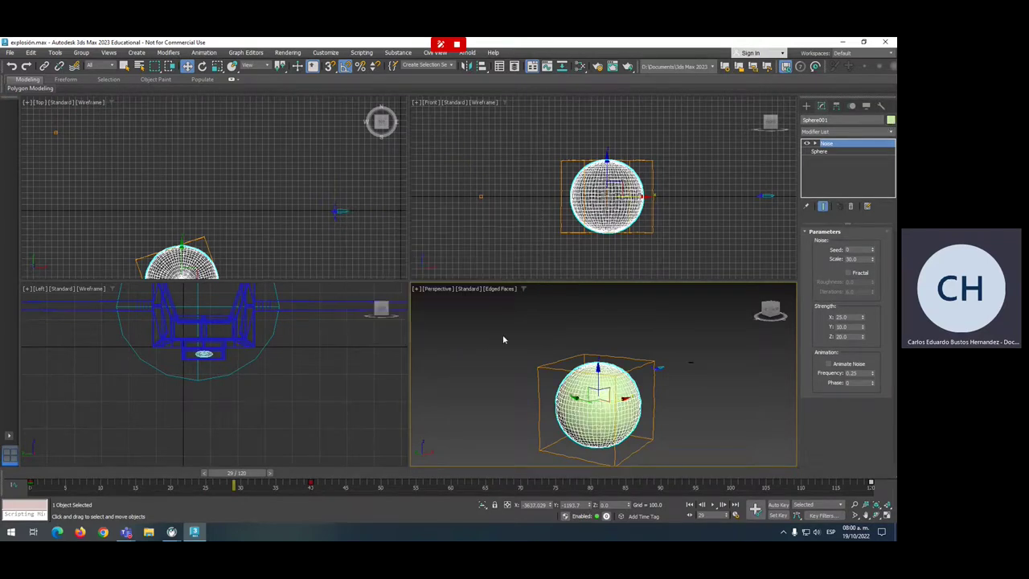
pyautogui.click(653, 354)
pyautogui.moveTo(246, 472)
pyautogui.mouseDown()
pyautogui.moveTo(492, 487)
pyautogui.moveTo(549, 479)
pyautogui.moveTo(538, 474)
pyautogui.mouseUp()
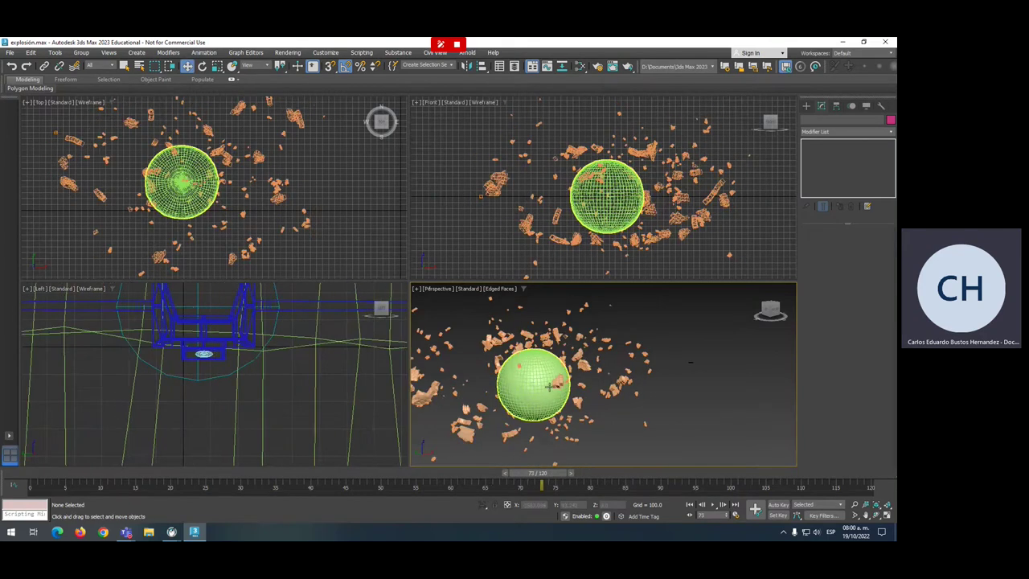
# - Reselect the sphere, turn on Auto Key, and move to frame 41
pyautogui.click(549, 389)
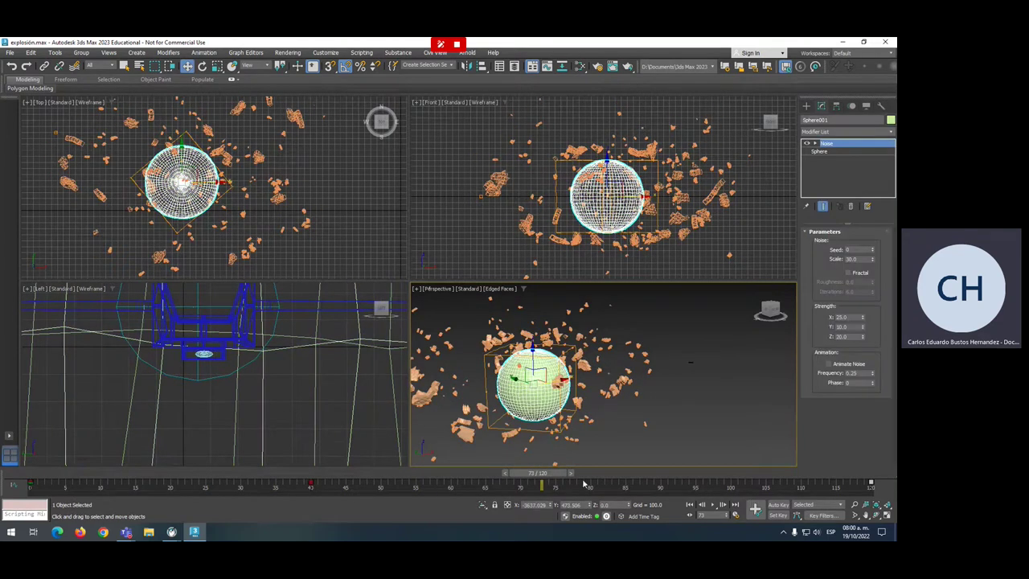
pyautogui.click(778, 505)
pyautogui.moveTo(535, 472); pyautogui.dragTo(318, 473)
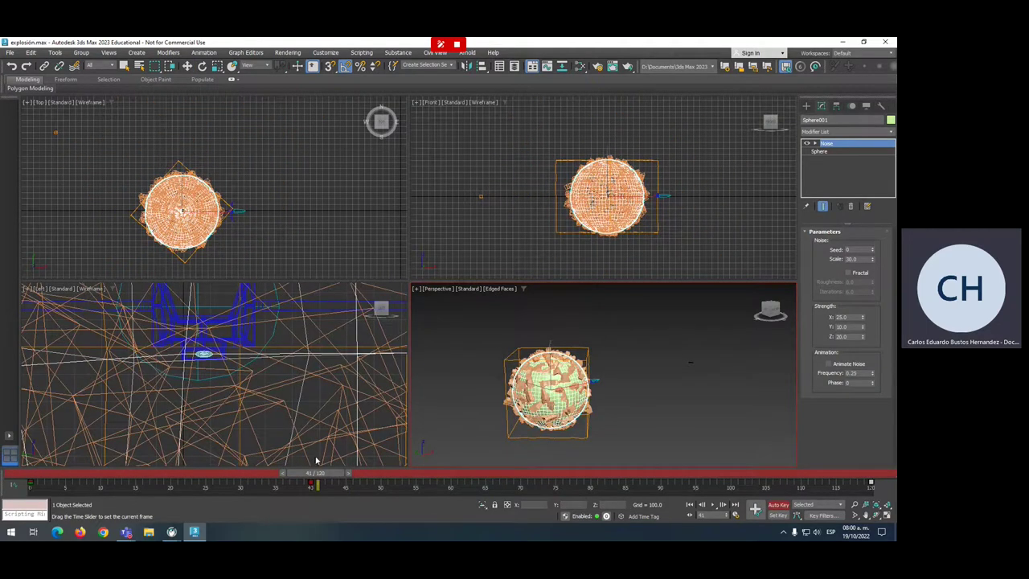
pyautogui.moveTo(315, 461); pyautogui.dragTo(313, 461)
pyautogui.press('.')
pyautogui.press('w')
pyautogui.rightClick(559, 376)
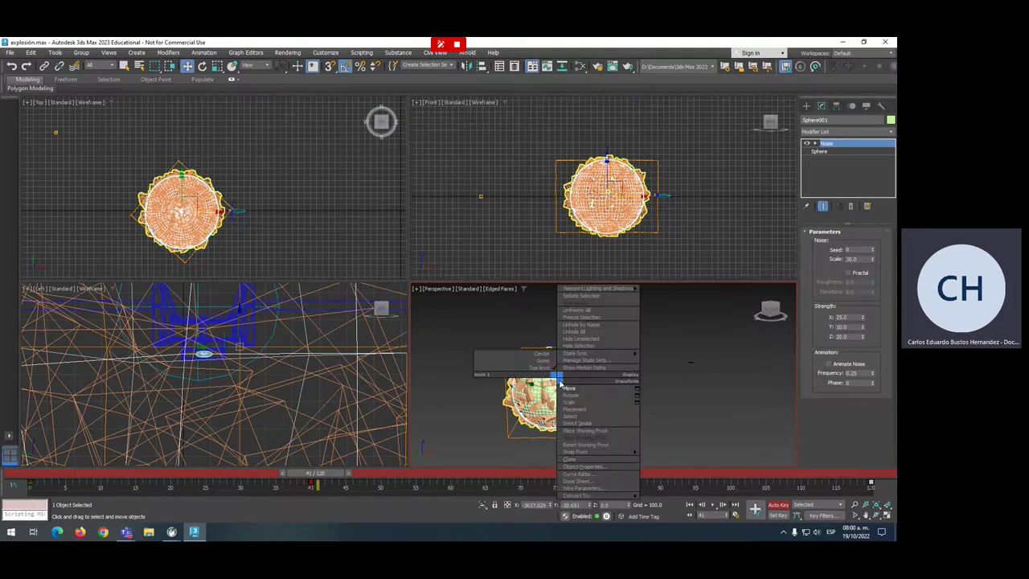
# - Key the sphere's Visibility value in Object Properties at frame 41
pyautogui.click(573, 467)
pyautogui.click(480, 259)
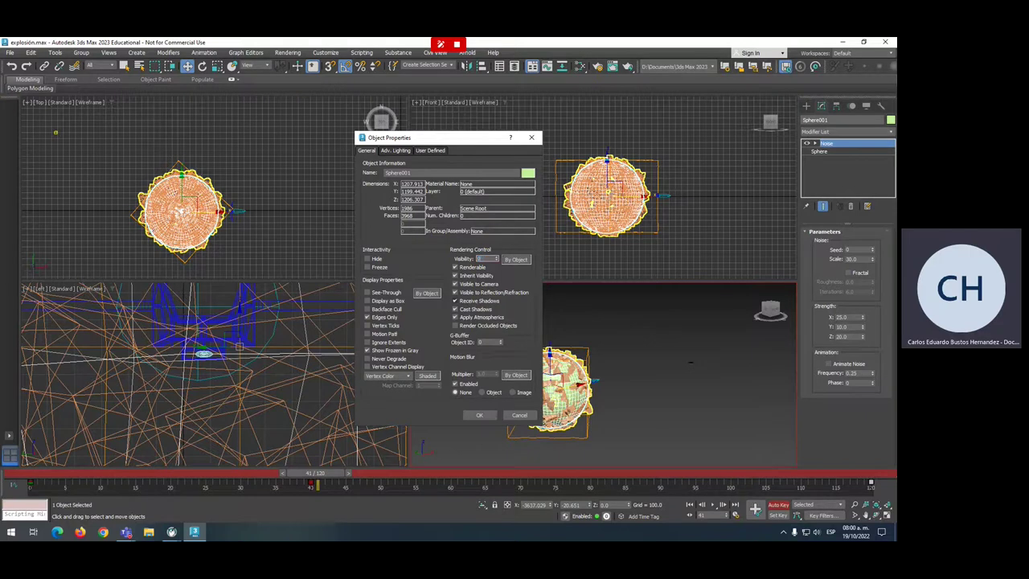
pyautogui.click(480, 415)
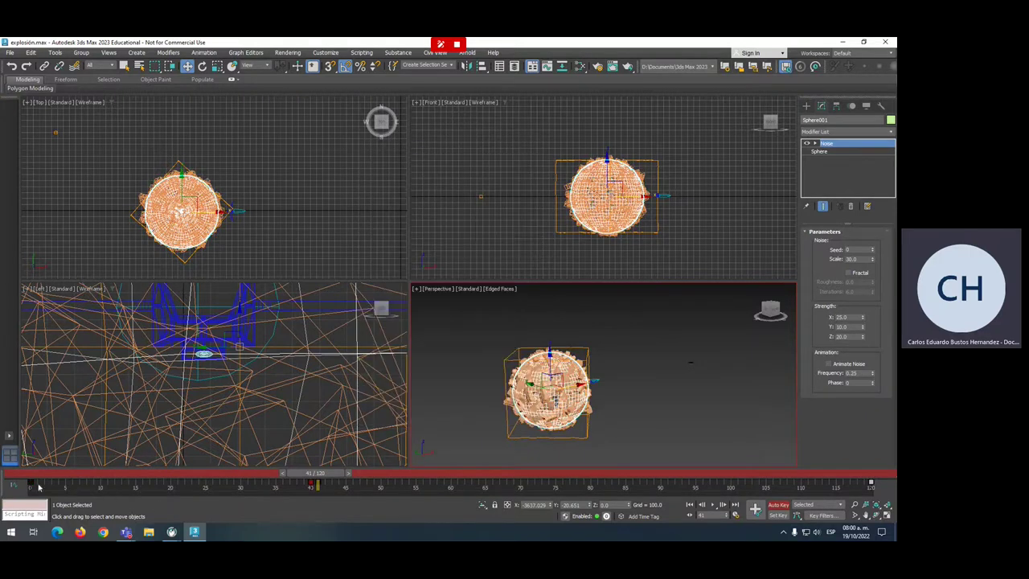
# - Scrub the animation back toward frame 0 to check the visibility change
pyautogui.moveTo(321, 475)
pyautogui.mouseDown()
pyautogui.moveTo(143, 473)
pyautogui.moveTo(129, 458)
pyautogui.moveTo(133, 472)
pyautogui.moveTo(79, 474)
pyautogui.mouseUp()
pyautogui.press('w')
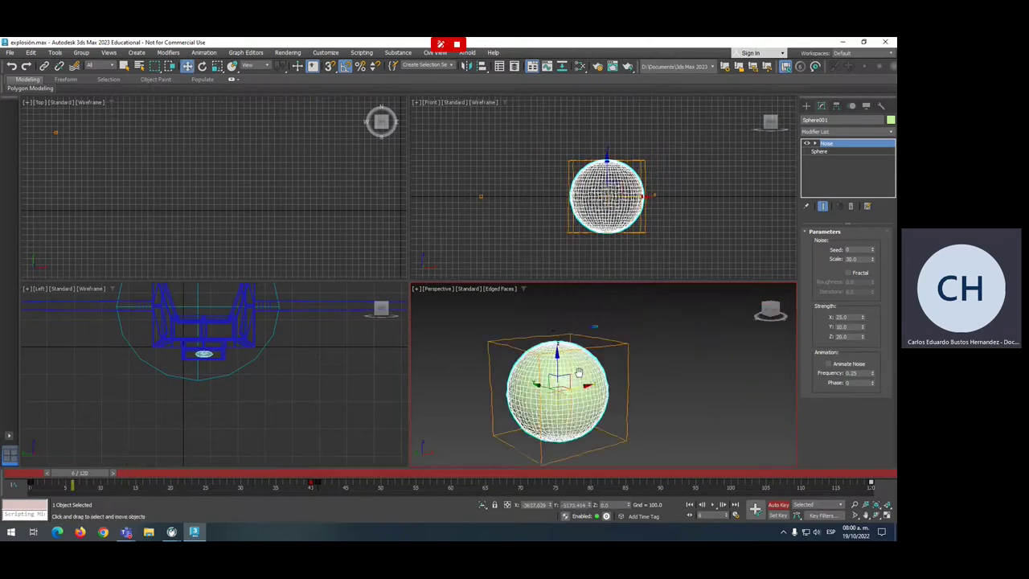
pyautogui.moveTo(94, 479)
pyautogui.mouseDown()
pyautogui.moveTo(197, 481)
pyautogui.moveTo(30, 481)
pyautogui.mouseUp()
pyautogui.press('w')
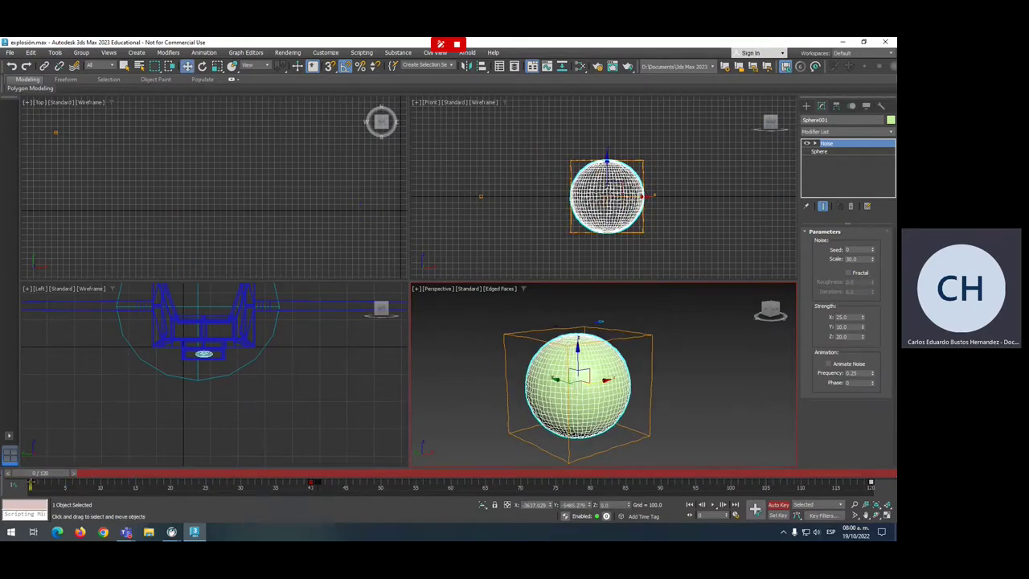
# - Set the Sphere001 Visibility key's In and Out tangents to Step
pyautogui.rightClick(32, 485)
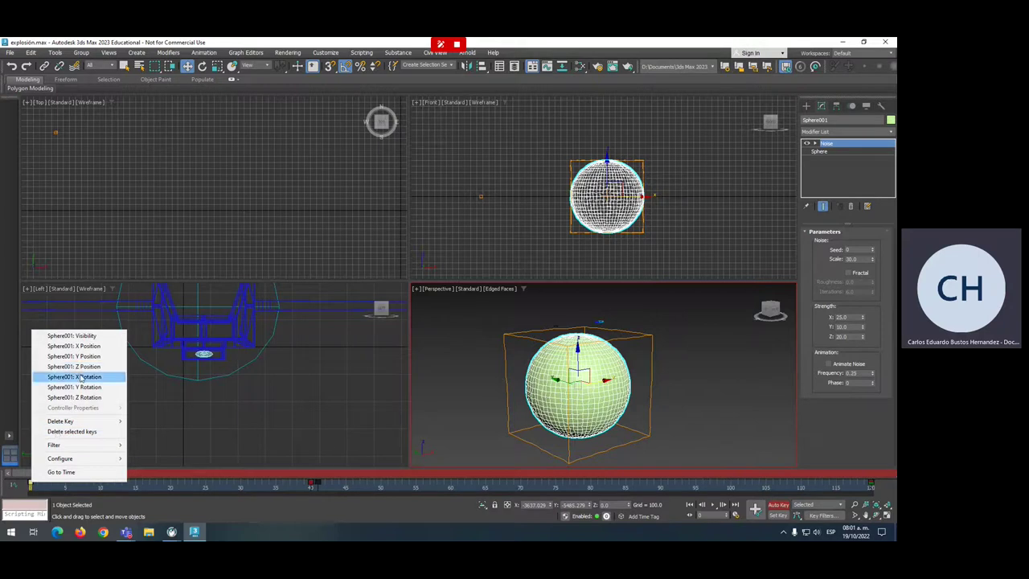
pyautogui.click(85, 336)
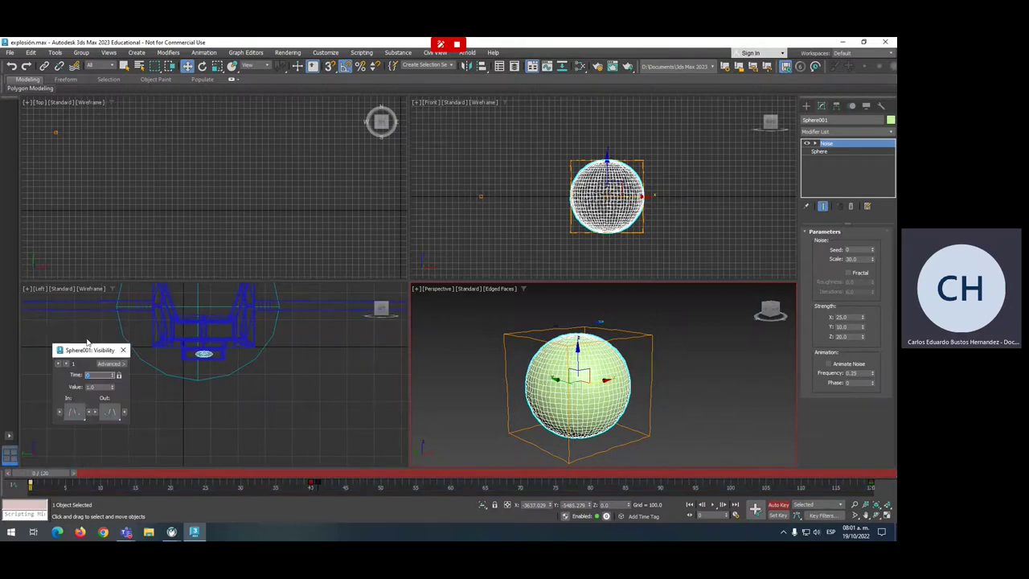
pyautogui.click(76, 414)
pyautogui.moveTo(76, 414); pyautogui.dragTo(74, 348)
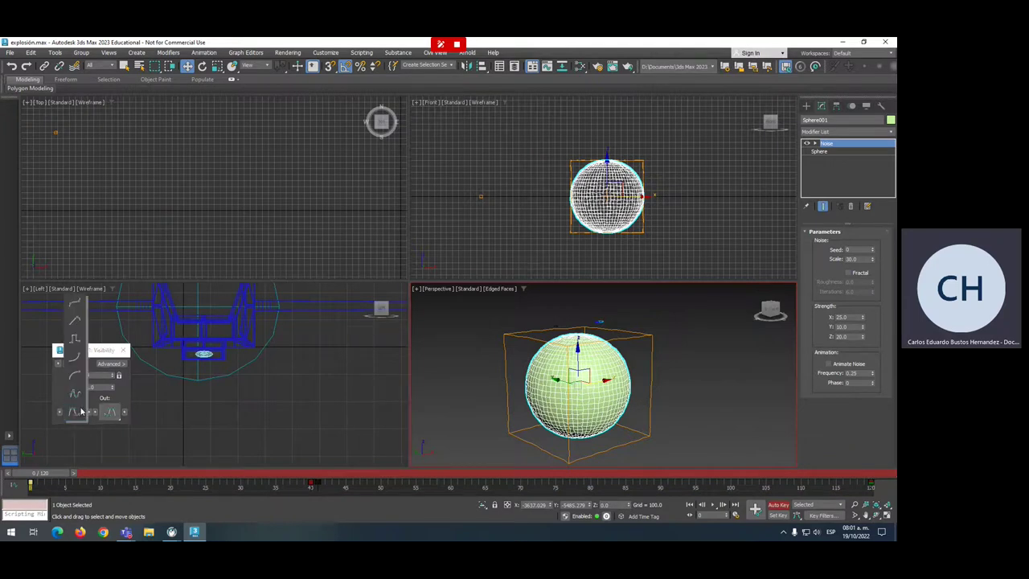
pyautogui.moveTo(111, 413); pyautogui.dragTo(117, 343)
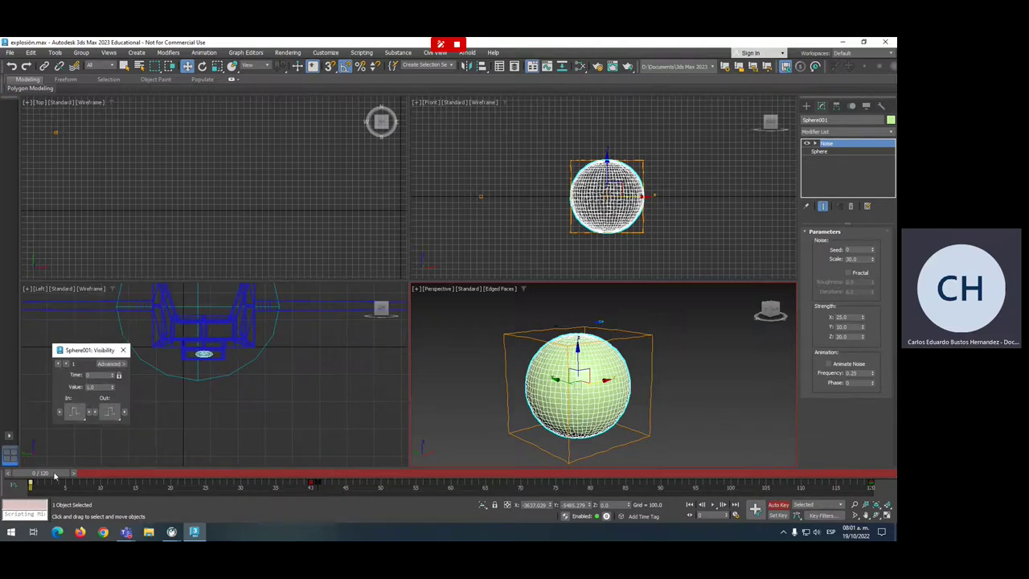
# - Scrub from frame 17 through frame 41 to confirm the sphere switches instantly
pyautogui.moveTo(55, 476); pyautogui.dragTo(197, 481)
pyautogui.press('w')
pyautogui.moveTo(503, 404); pyautogui.dragTo(570, 382)
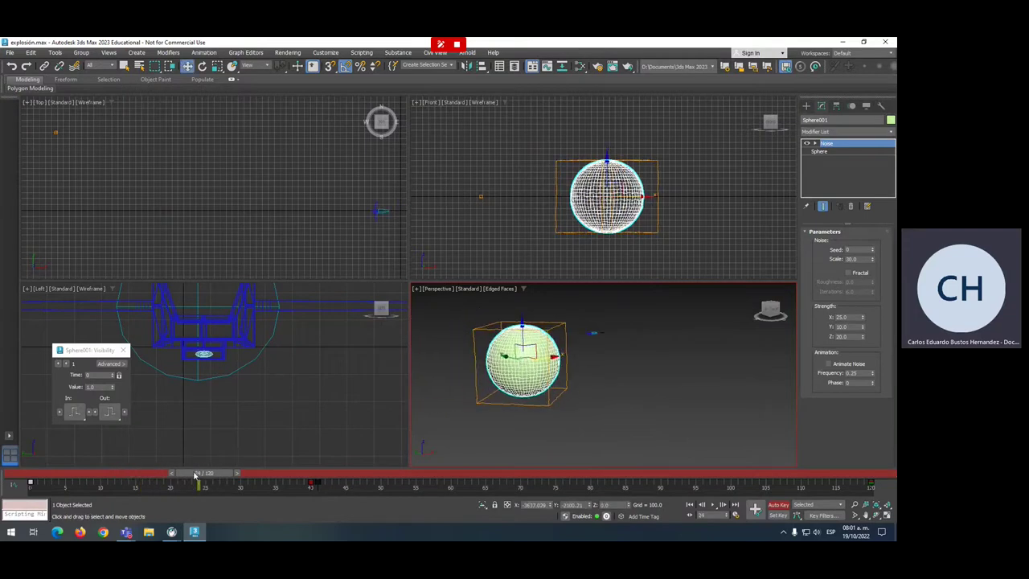
pyautogui.moveTo(200, 477); pyautogui.dragTo(296, 474)
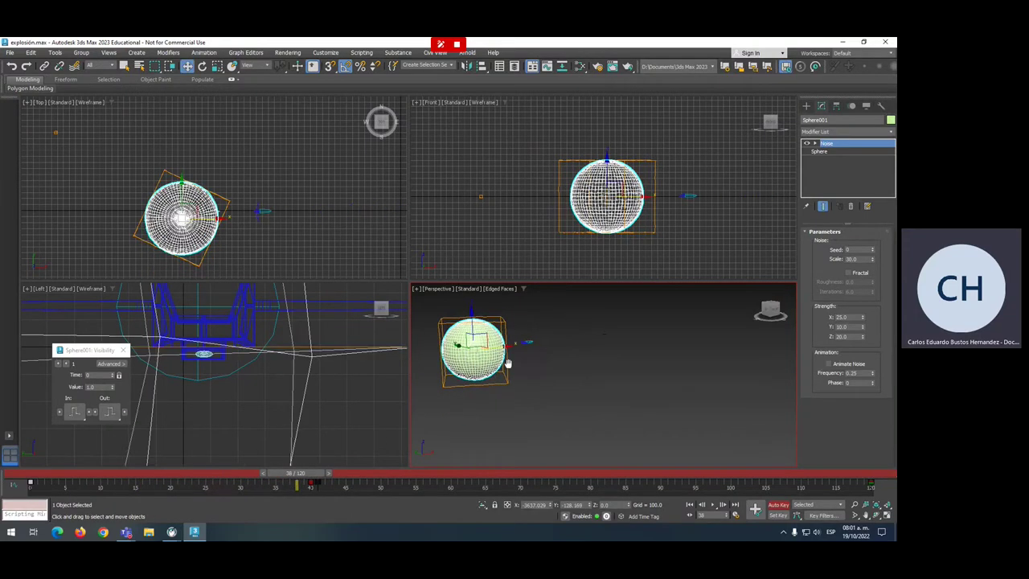
pyautogui.moveTo(506, 361); pyautogui.dragTo(589, 354)
pyautogui.moveTo(305, 474)
pyautogui.mouseDown()
pyautogui.moveTo(683, 477)
pyautogui.moveTo(150, 474)
pyautogui.moveTo(344, 473)
pyautogui.moveTo(331, 474)
pyautogui.mouseUp()
pyautogui.press('w')
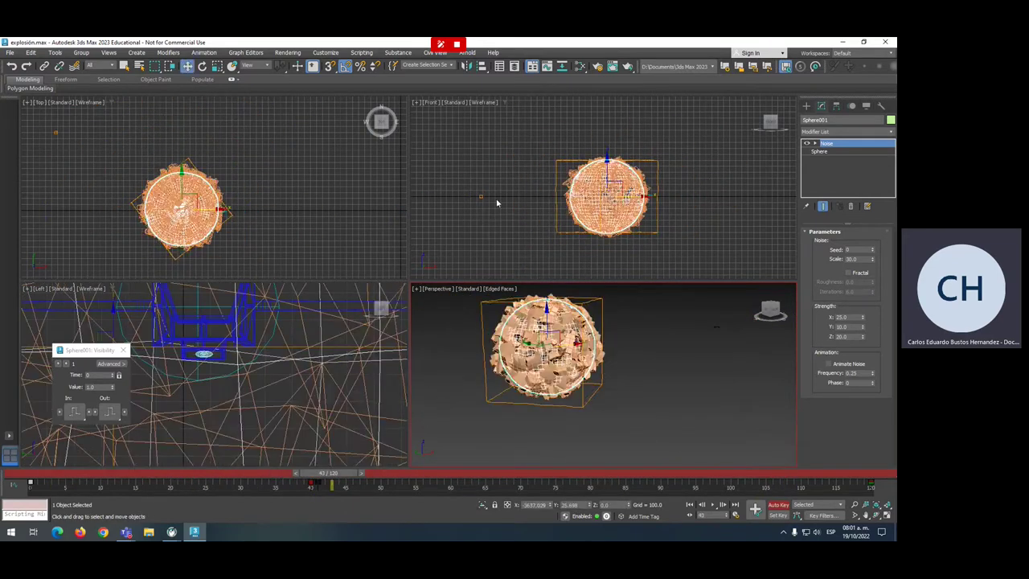
# - Turn off Auto Key and draw a SphereGizmo enclosing the exploding sphere
pyautogui.click(778, 505)
pyautogui.click(806, 105)
pyautogui.click(841, 134)
pyautogui.click(842, 135)
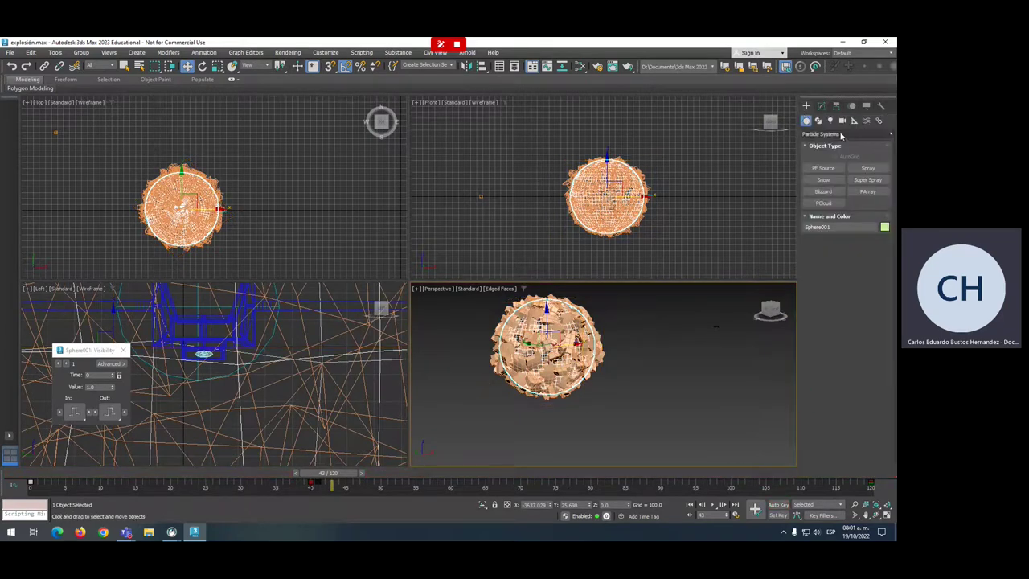
pyautogui.click(854, 121)
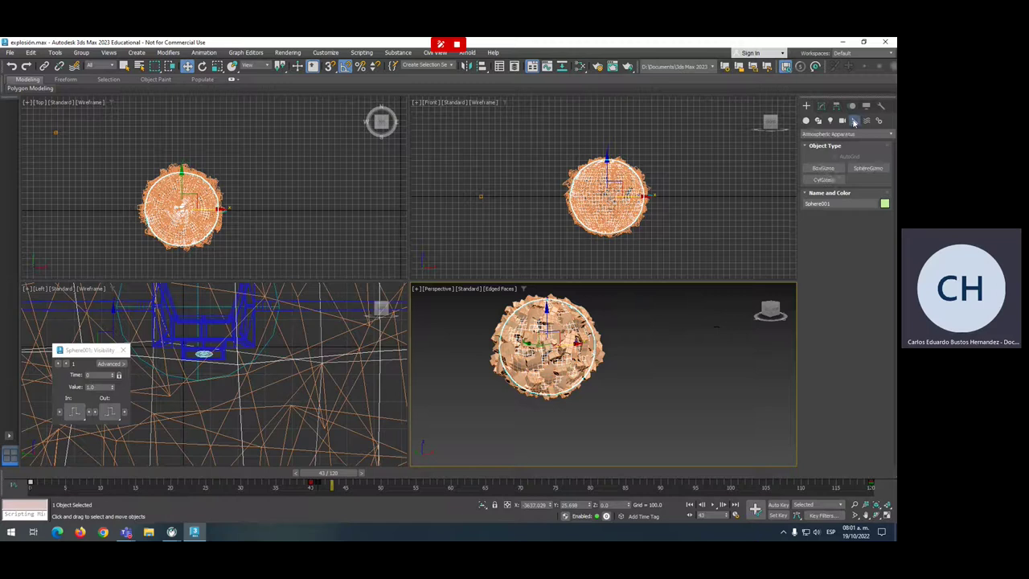
pyautogui.click(864, 168)
pyautogui.scroll(2, 151, 236)
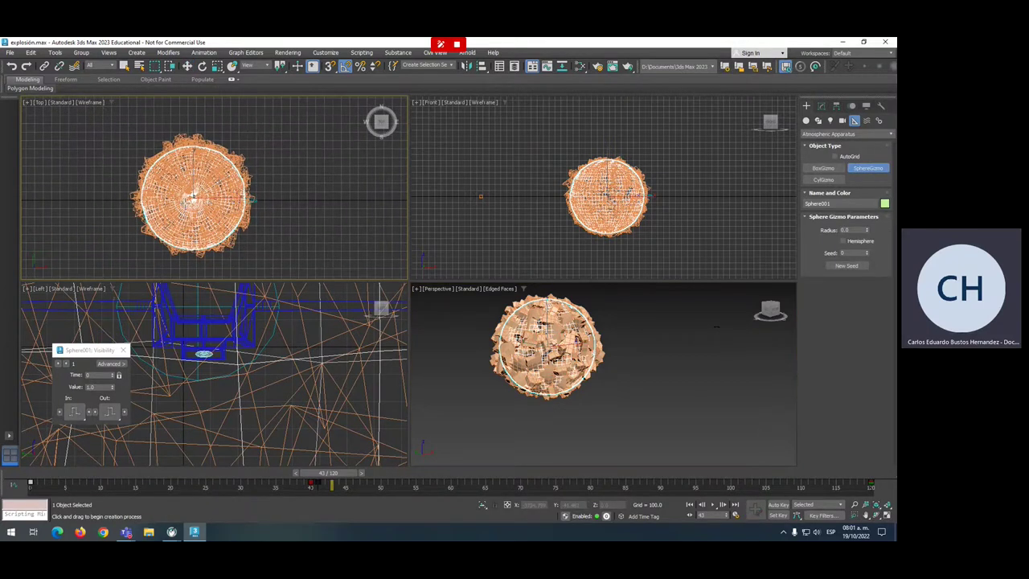
pyautogui.moveTo(194, 196); pyautogui.dragTo(259, 248)
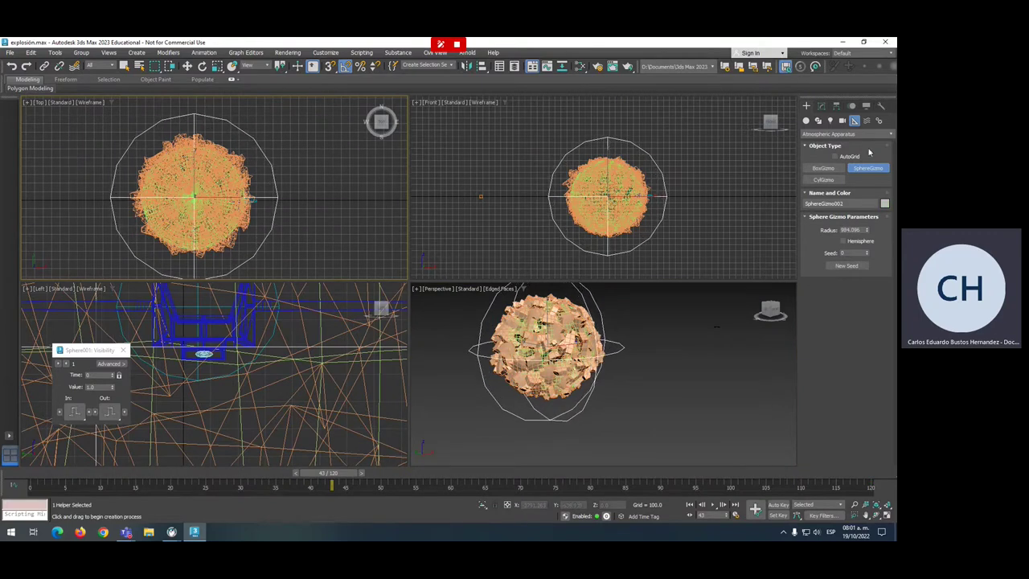
# - Attach a Fire Effect atmosphere to the sphere gizmo
pyautogui.click(821, 105)
pyautogui.click(828, 309)
pyautogui.click(393, 243)
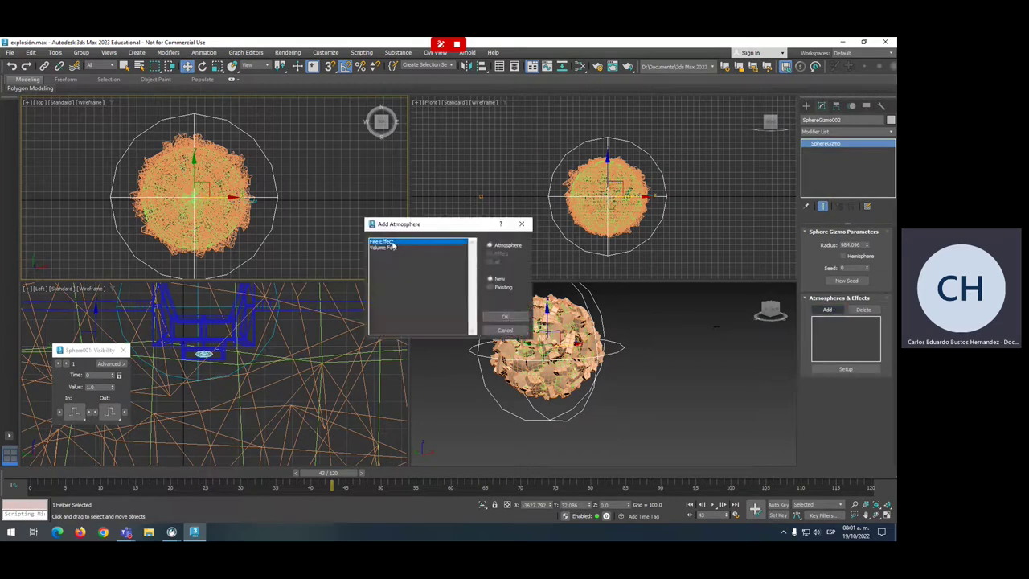
pyautogui.click(505, 316)
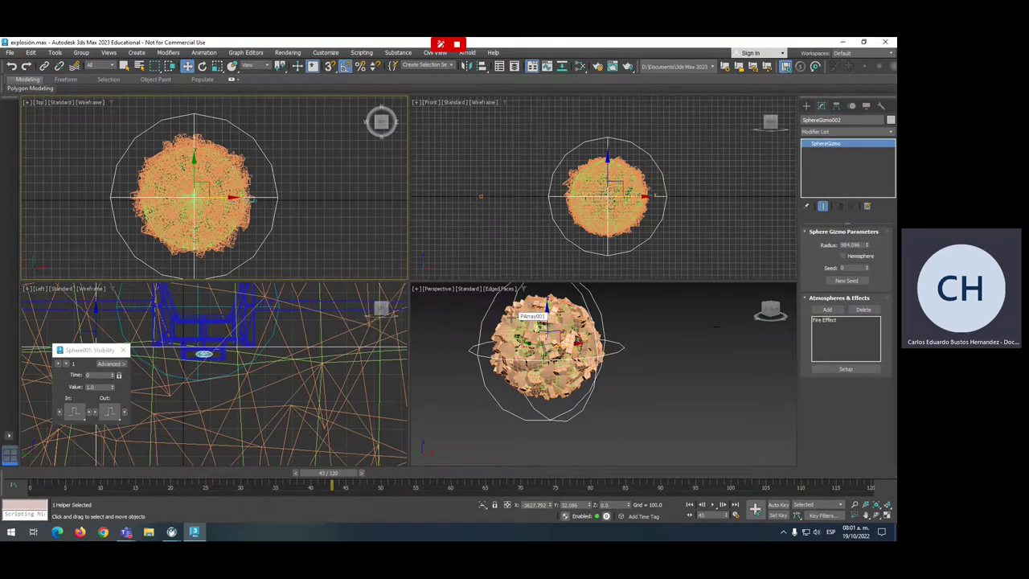
# - Enable Explosion on the Fire Effect with an explosion phase from frame 40 to 120
pyautogui.click(845, 369)
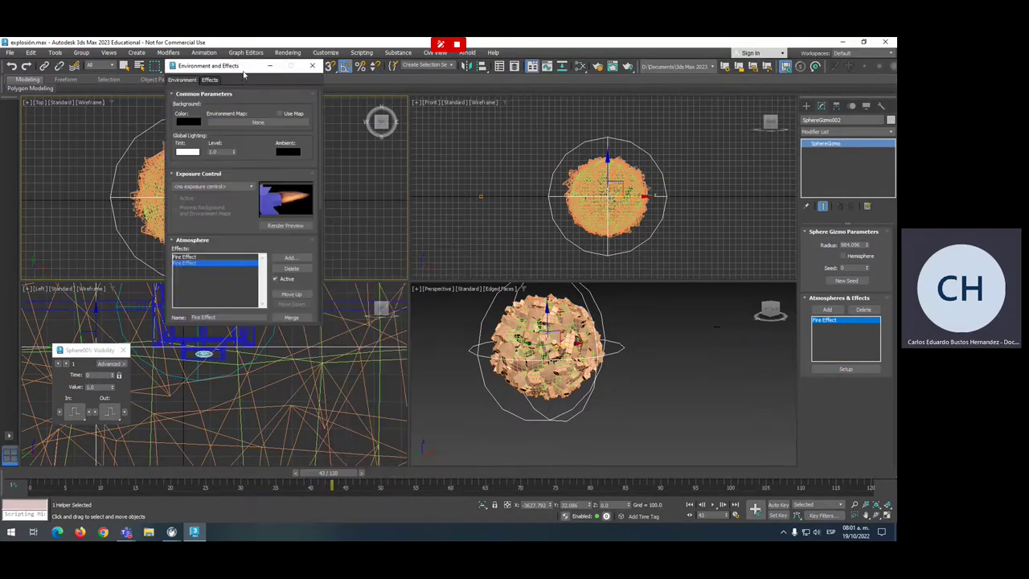
pyautogui.scroll(-5, 319, 203)
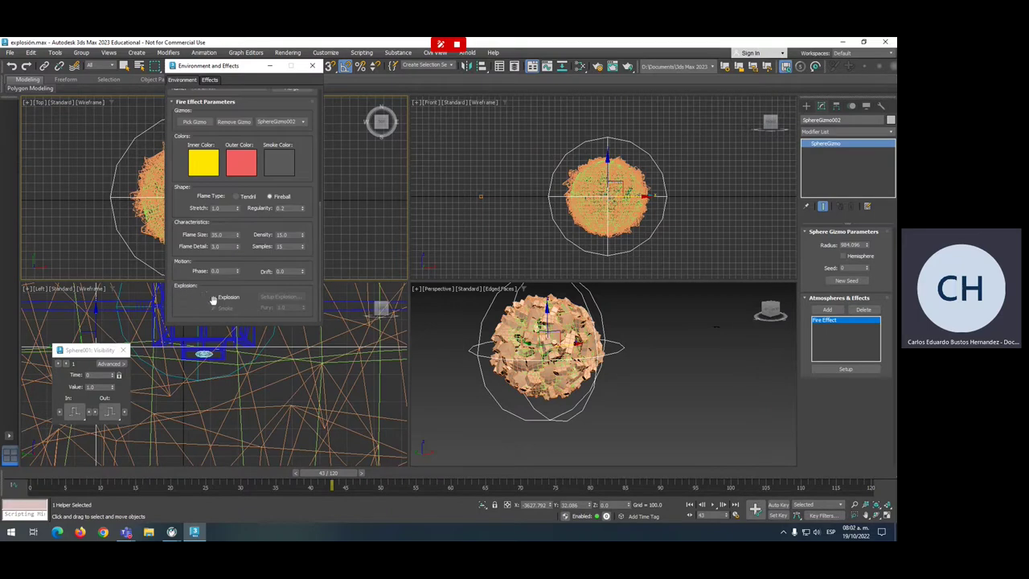
pyautogui.click(213, 298)
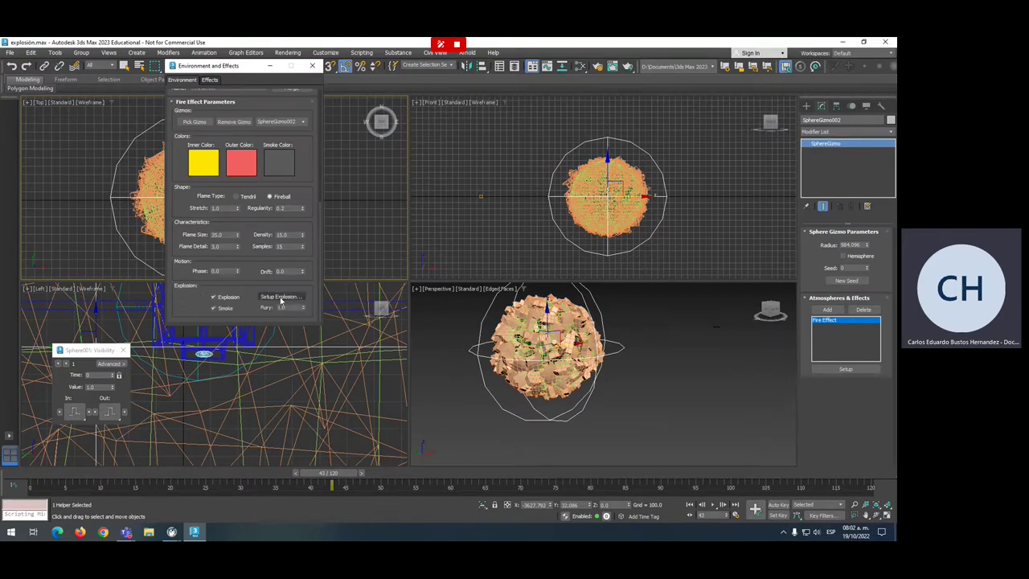
pyautogui.click(285, 299)
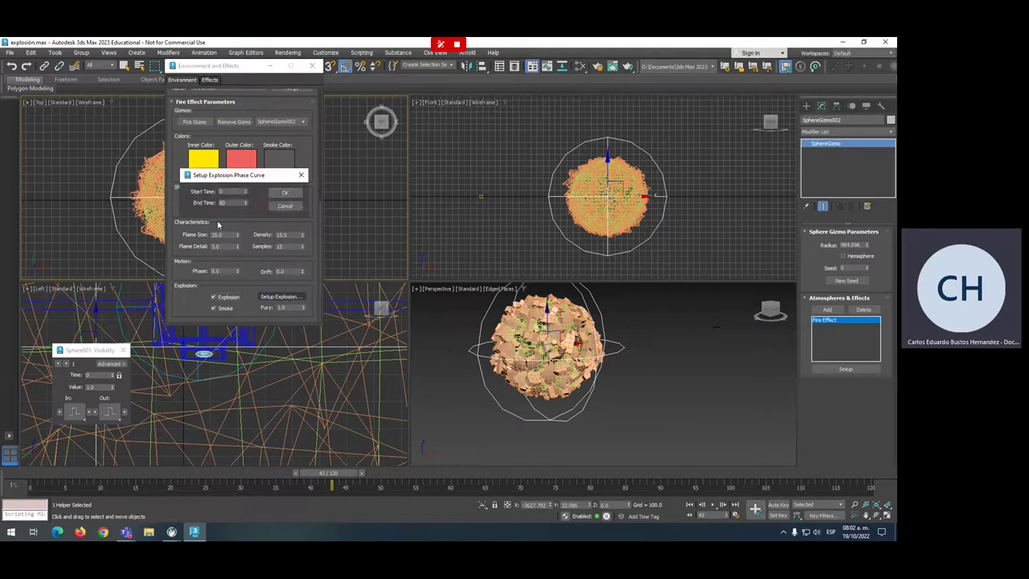
pyautogui.click(232, 191)
pyautogui.press('Tab')
pyautogui.click(287, 193)
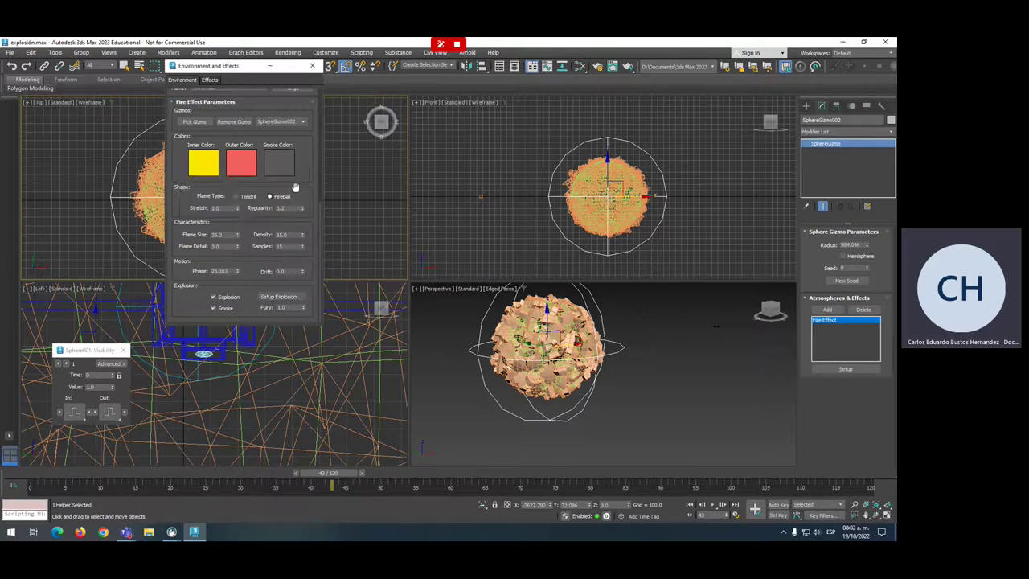
pyautogui.moveTo(359, 474)
pyautogui.mouseDown()
pyautogui.moveTo(324, 476)
pyautogui.moveTo(338, 475)
pyautogui.mouseUp()
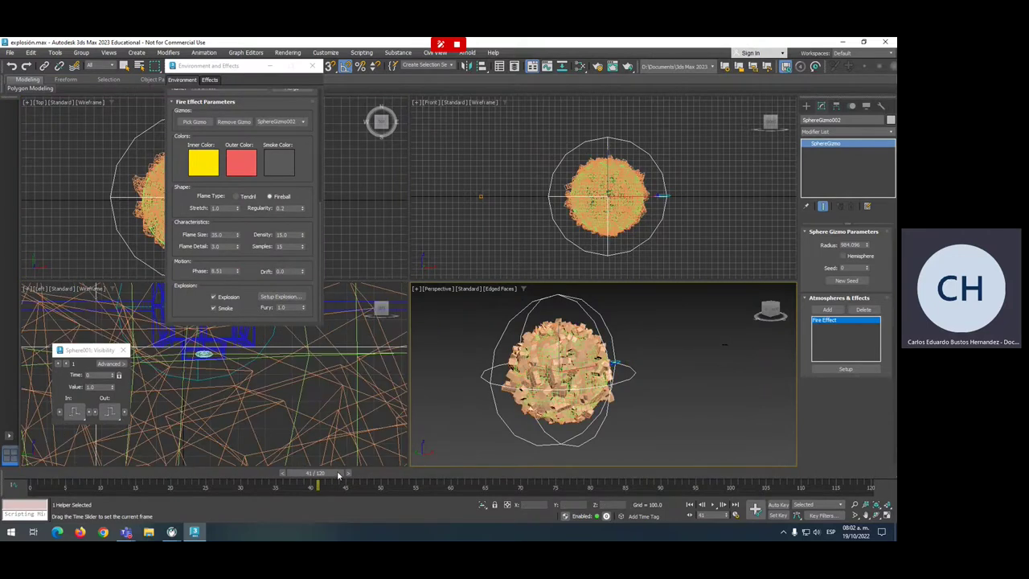
# - Test-render the explosion at frames 41, 45 and 50
pyautogui.hotkey('shift', 'q')
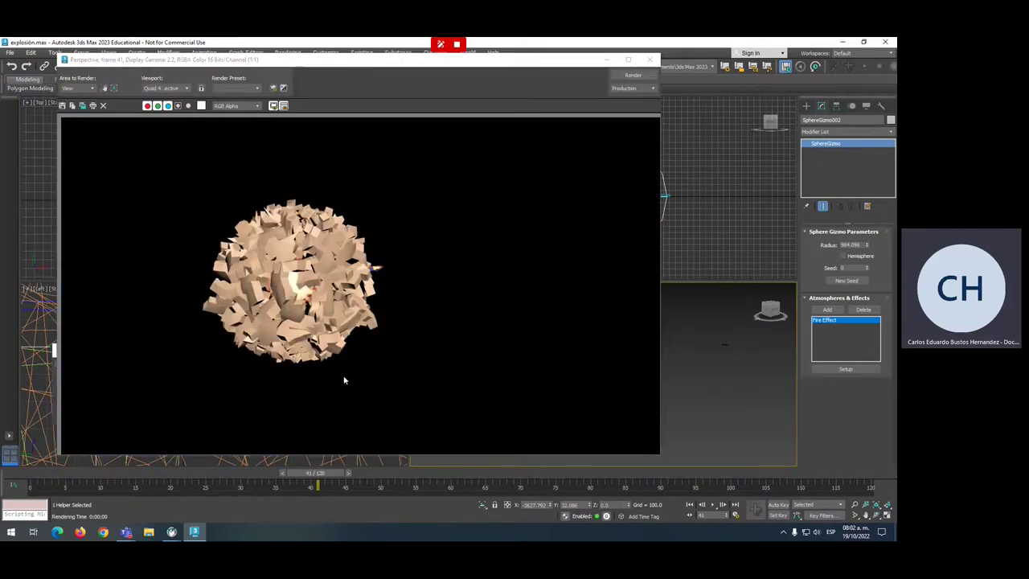
pyautogui.moveTo(551, 63); pyautogui.dragTo(448, 52)
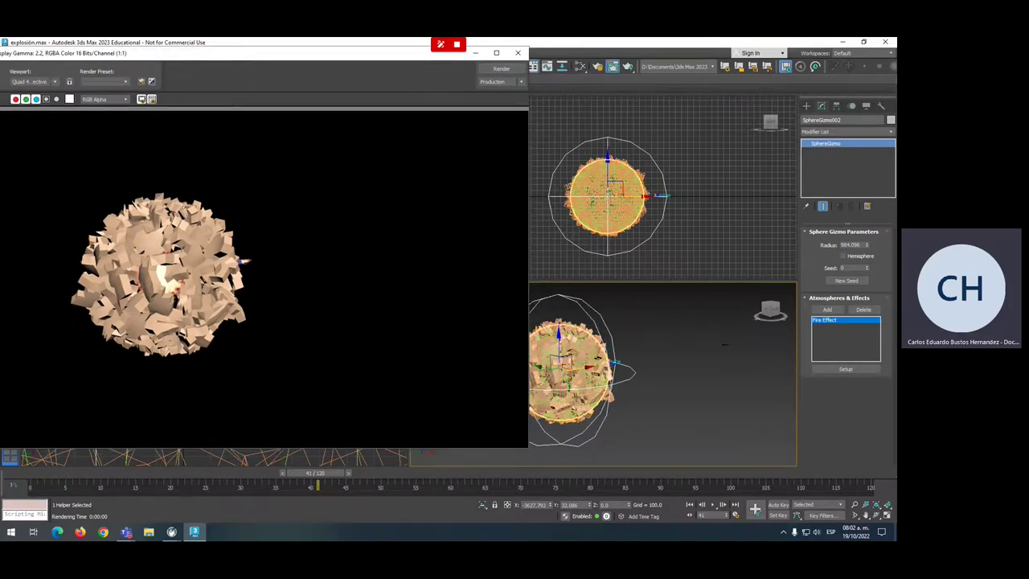
pyautogui.click(326, 480)
pyautogui.moveTo(333, 474); pyautogui.dragTo(348, 475)
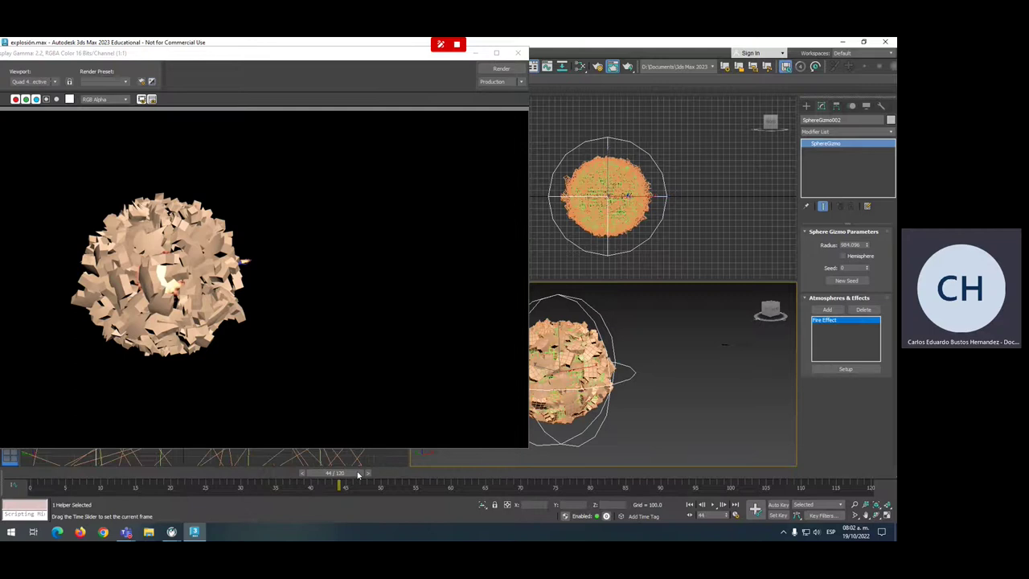
pyautogui.click(716, 382)
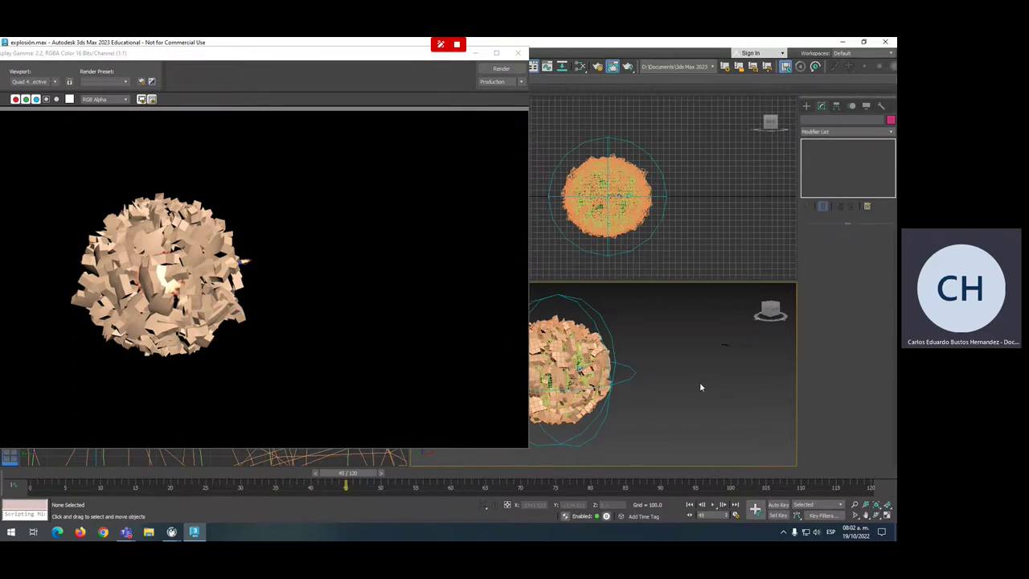
pyautogui.hotkey('shift', 'q')
pyautogui.moveTo(366, 481); pyautogui.dragTo(380, 479)
pyautogui.hotkey('shift', 'q')
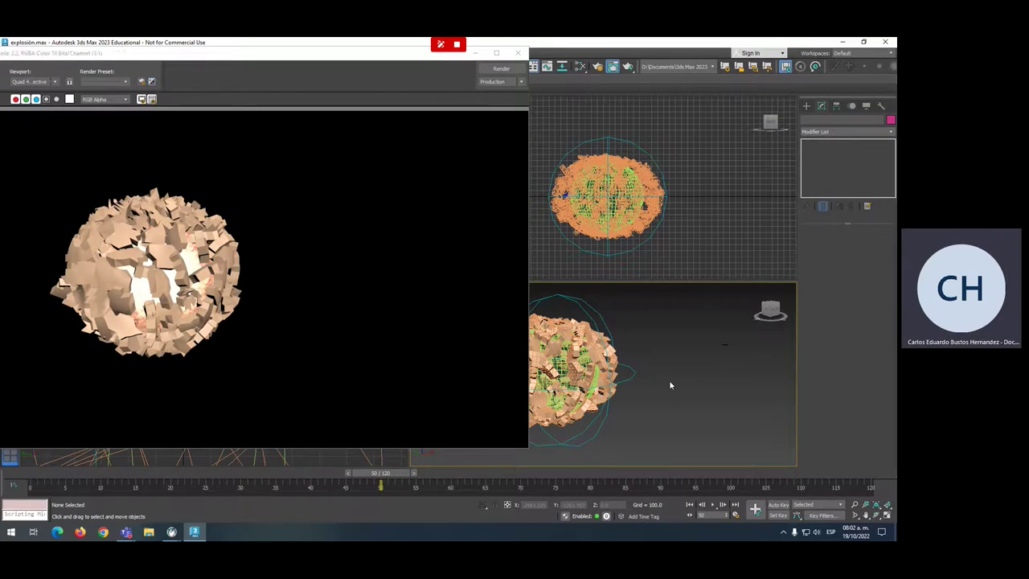
# - Test-render frames 59, 72, 80, 90 and 58, then close the Rendered Frame Window
pyautogui.moveTo(375, 479); pyautogui.dragTo(442, 478)
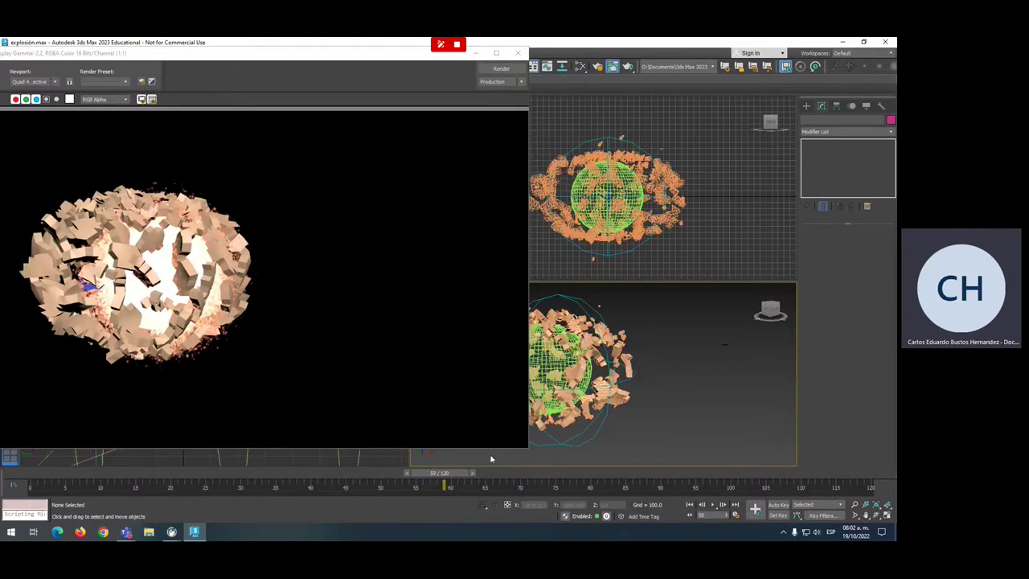
pyautogui.hotkey('shift', 'q')
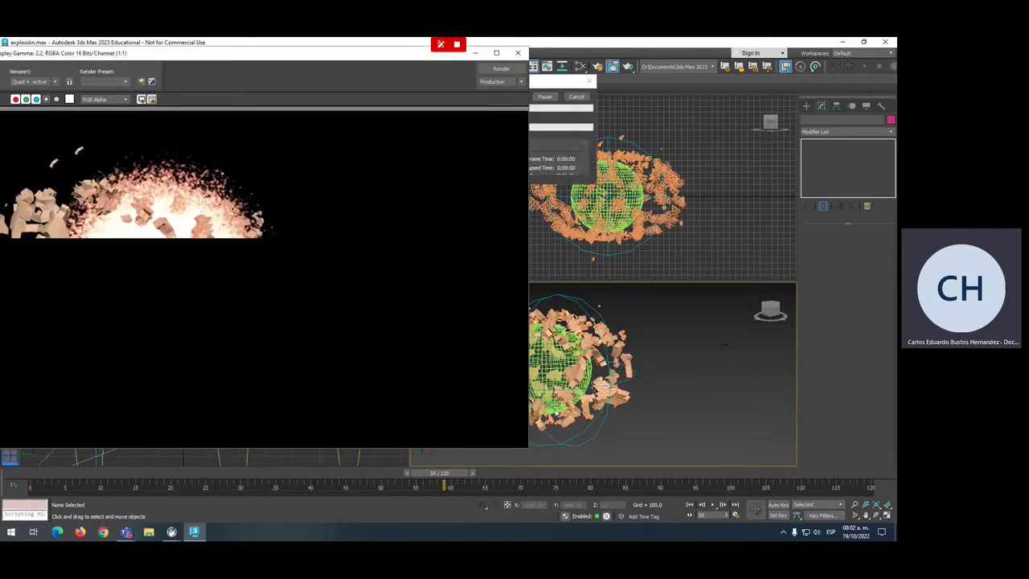
pyautogui.moveTo(427, 480); pyautogui.dragTo(517, 480)
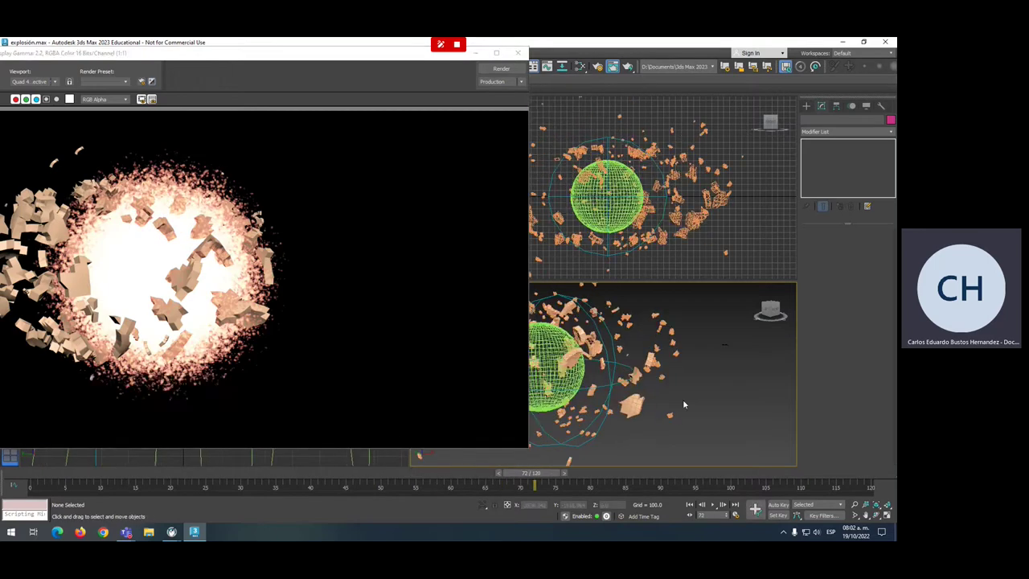
pyautogui.hotkey('shift', 'q')
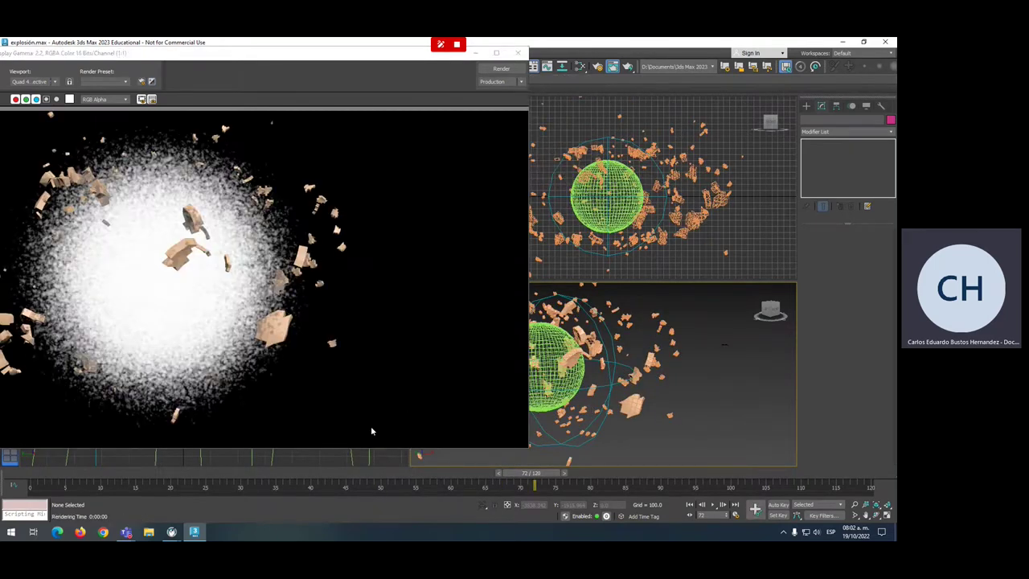
pyautogui.moveTo(530, 473); pyautogui.dragTo(584, 473)
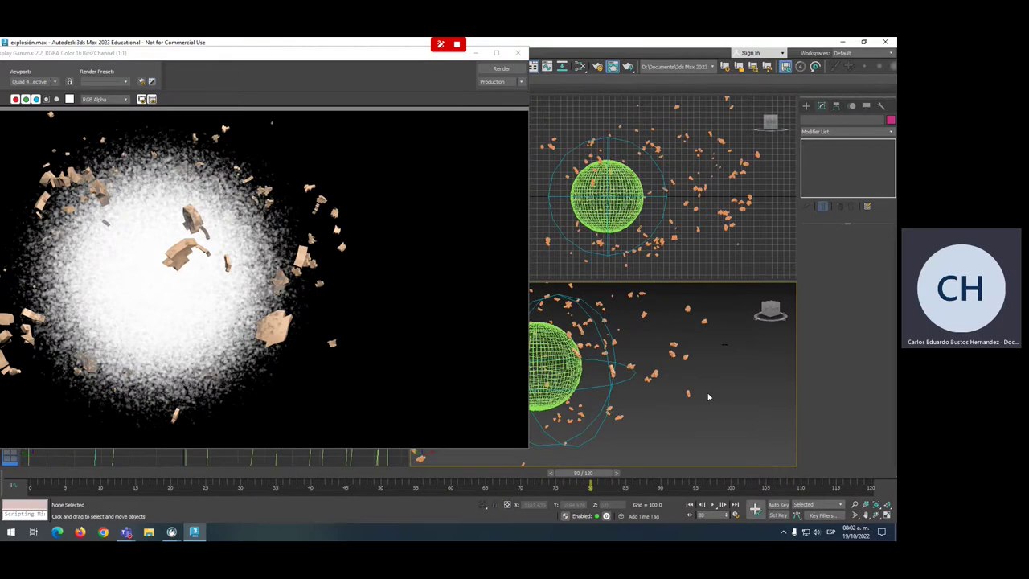
pyautogui.hotkey('shift', 'q')
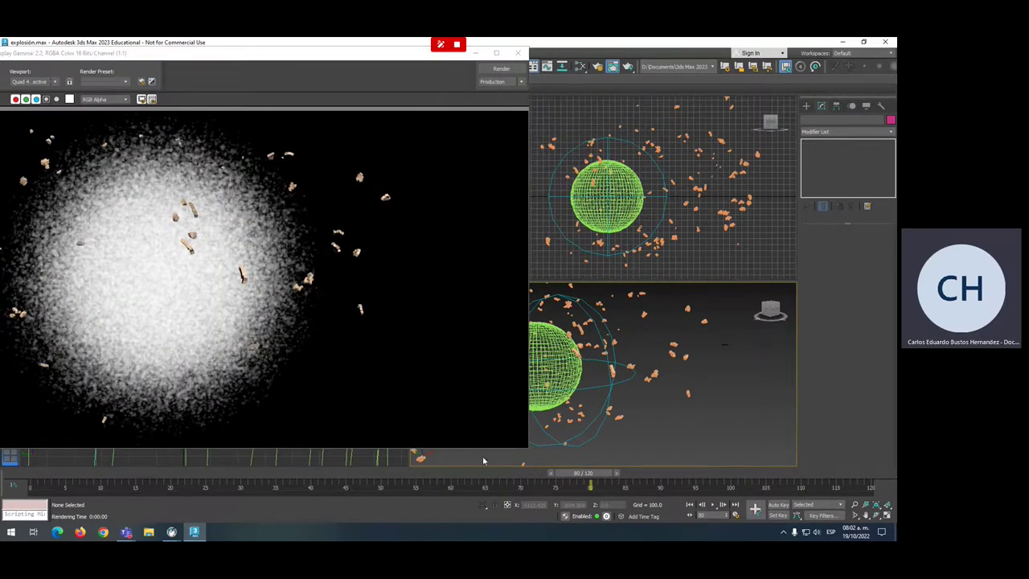
pyautogui.moveTo(581, 474); pyautogui.dragTo(659, 473)
pyautogui.hotkey('shift', 'q')
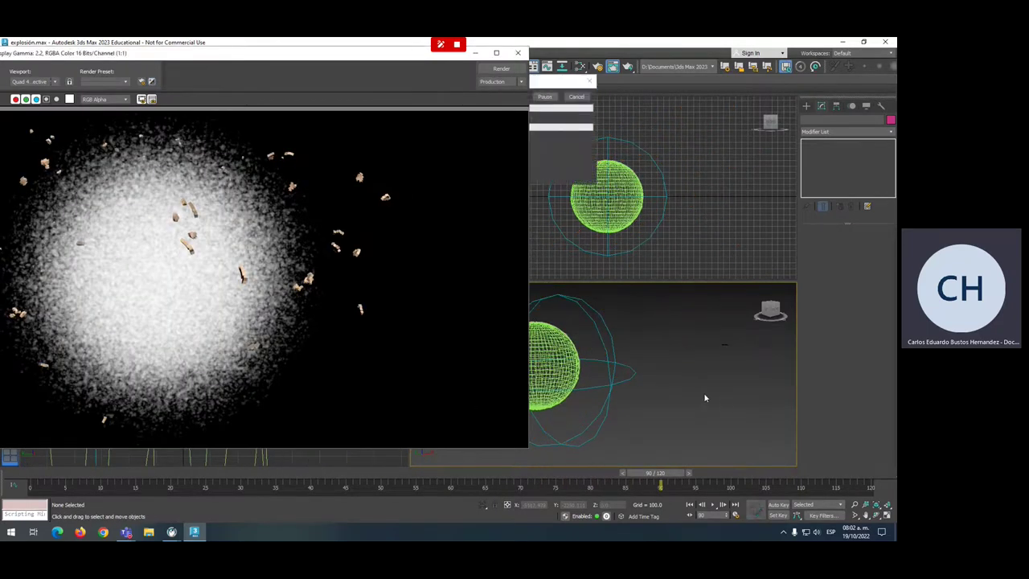
pyautogui.moveTo(659, 473); pyautogui.dragTo(434, 473)
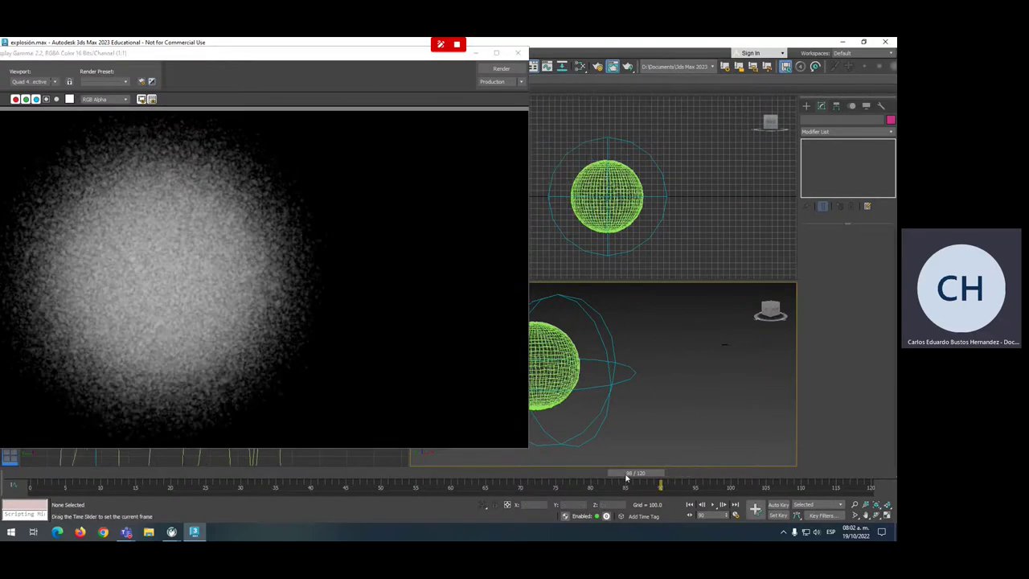
pyautogui.hotkey('shift', 'q')
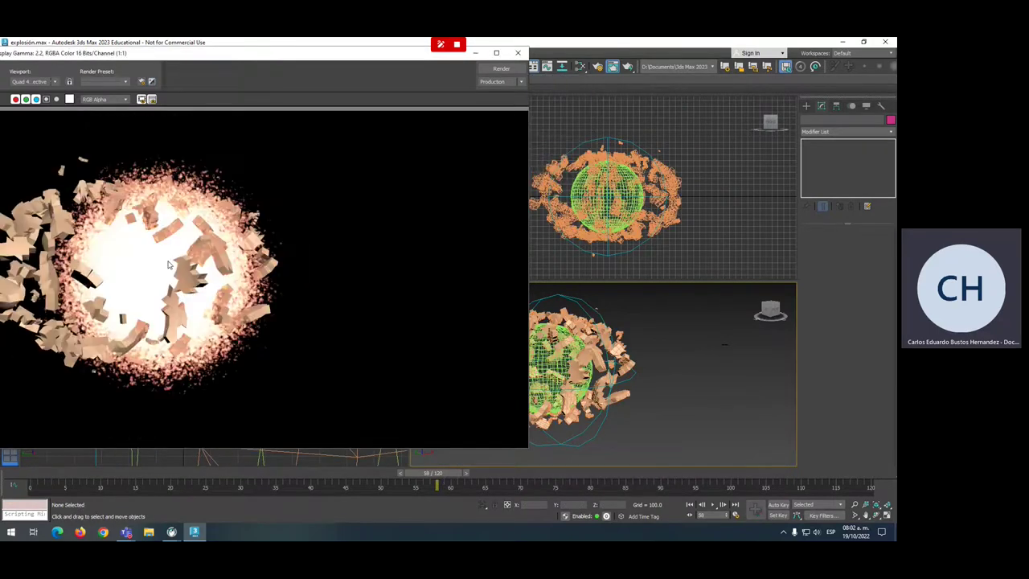
pyautogui.click(518, 53)
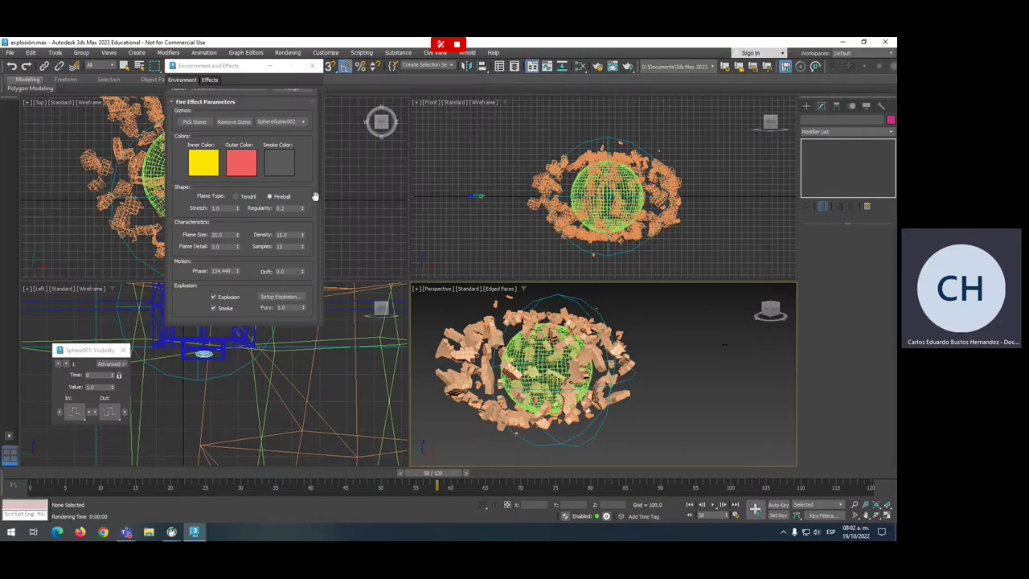
# - Set the Fire Effect's Density to 5 and Flame Size to 50
pyautogui.moveTo(310, 187); pyautogui.dragTo(265, 263)
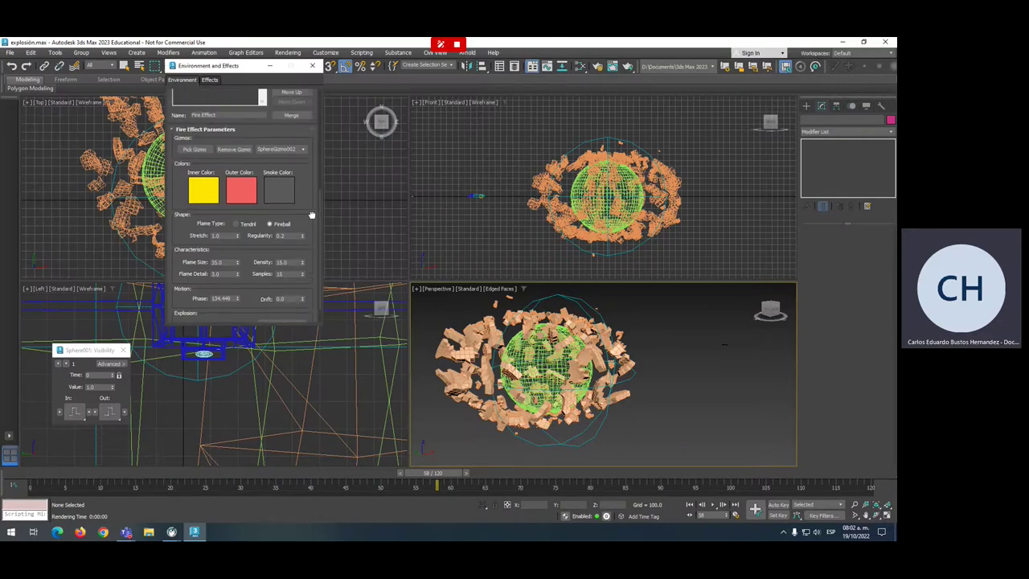
pyautogui.doubleClick(283, 262)
pyautogui.write('5')
pyautogui.press('Return')
pyautogui.doubleClick(225, 262)
pyautogui.click(674, 316)
# - Render frames 71 and 83 to check the smoke, then close Environment and Effects
pyautogui.hotkey('shift', 'q')
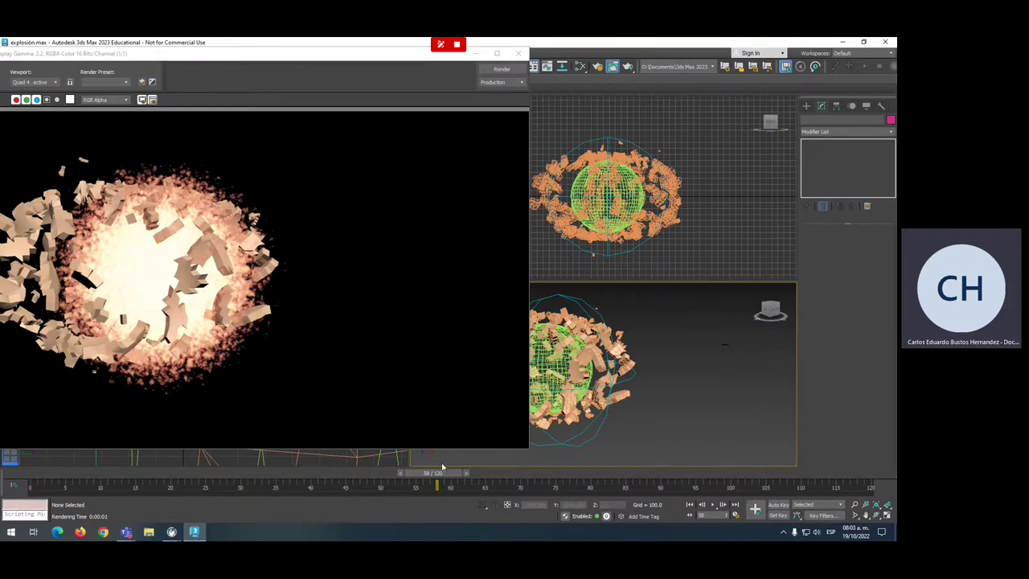
pyautogui.moveTo(437, 472); pyautogui.dragTo(536, 466)
pyautogui.hotkey('shift', 'q')
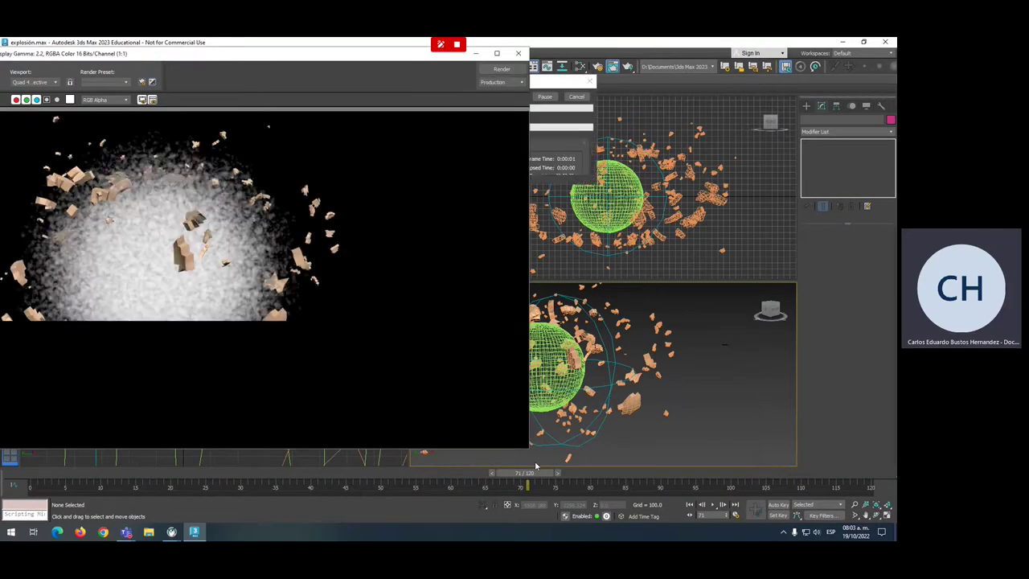
pyautogui.moveTo(536, 473); pyautogui.dragTo(650, 474)
pyautogui.hotkey('shift', 'q')
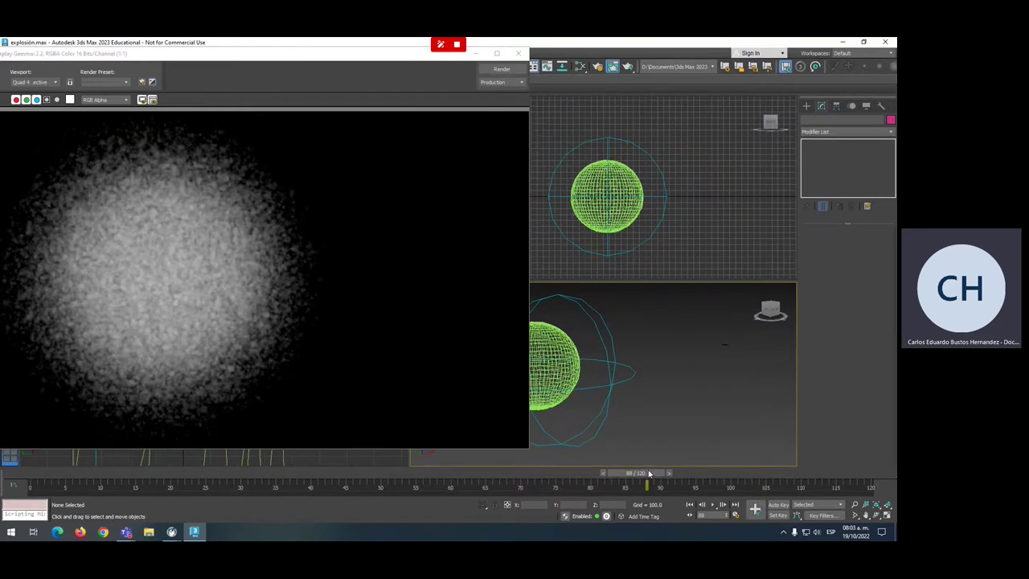
pyautogui.click(659, 481)
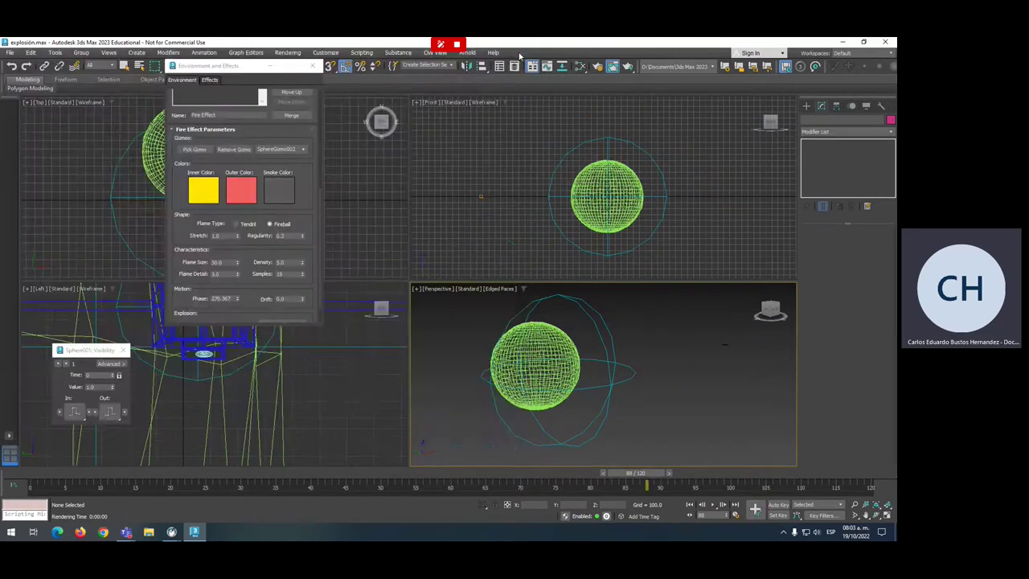
pyautogui.moveTo(658, 477); pyautogui.dragTo(494, 474)
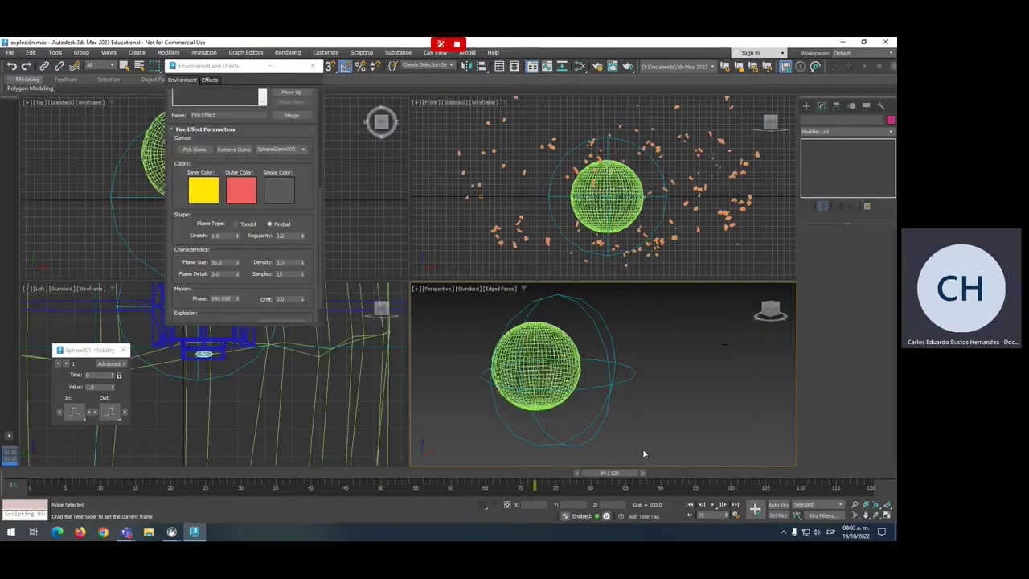
pyautogui.click(313, 66)
pyautogui.moveTo(500, 473); pyautogui.dragTo(402, 472)
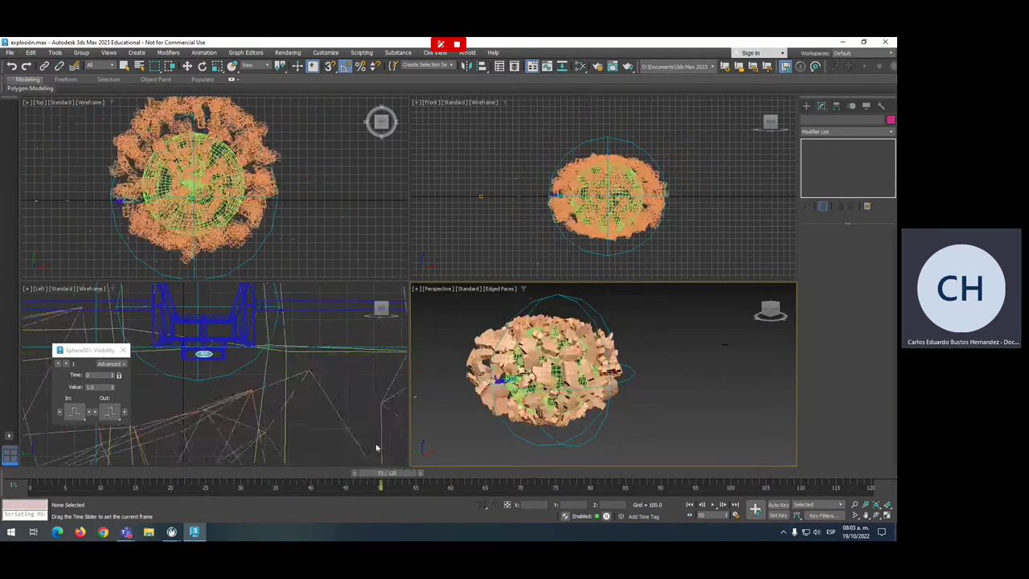
# - Select the small capsule Capsule001 and set the time slider to frame 40
pyautogui.press('w')
pyautogui.scroll(3, 462, 199)
pyautogui.scroll(3, 477, 193)
pyautogui.scroll(5, 496, 222)
pyautogui.scroll(2, 489, 230)
pyautogui.click(464, 207)
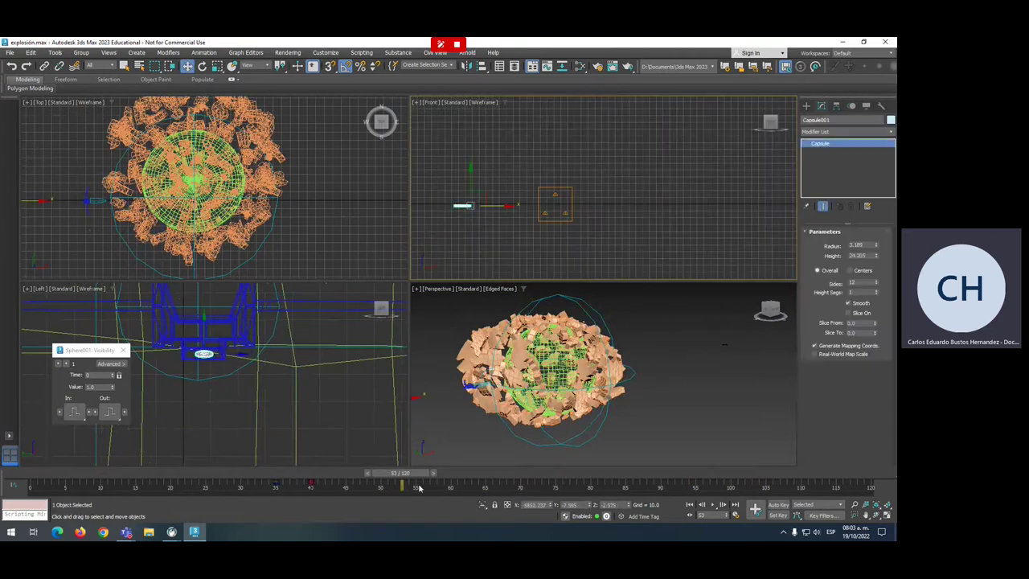
pyautogui.moveTo(415, 479)
pyautogui.mouseDown()
pyautogui.moveTo(222, 452)
pyautogui.moveTo(321, 460)
pyautogui.mouseUp()
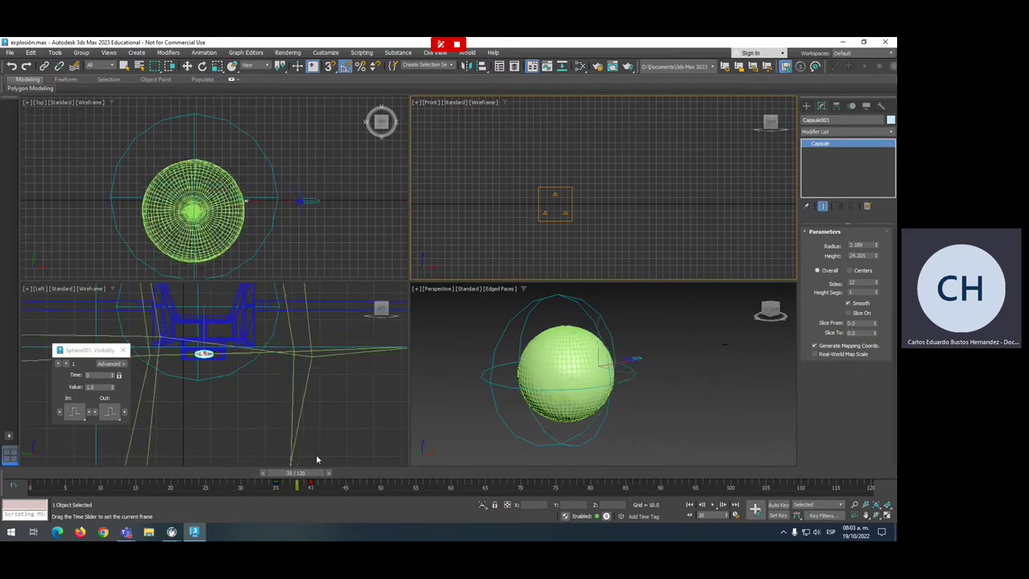
pyautogui.moveTo(324, 458); pyautogui.dragTo(325, 455)
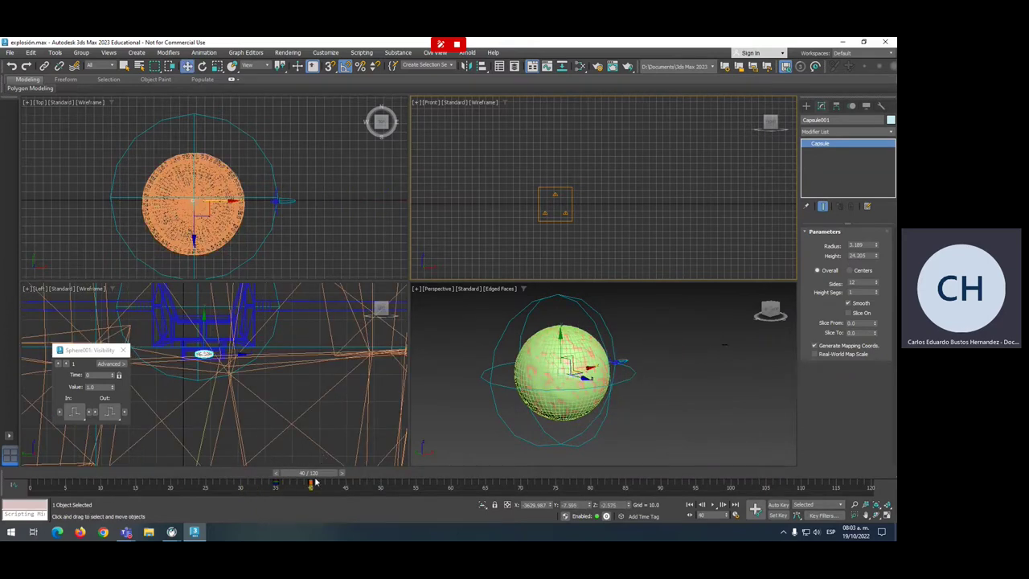
# - Isolate the capsule in the Top view so only it is shown, and frame it
pyautogui.click(193, 199)
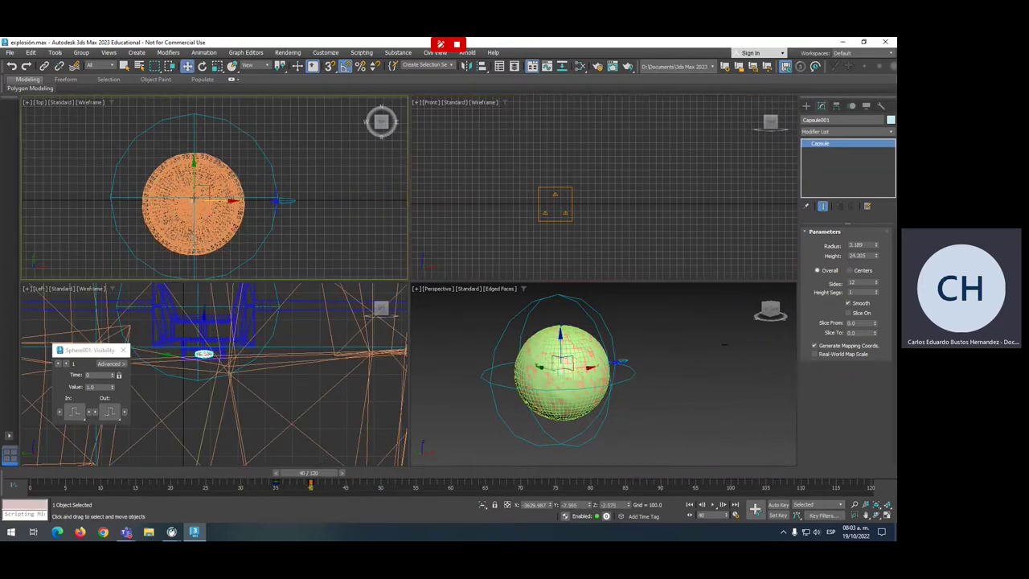
pyautogui.rightClick(193, 198)
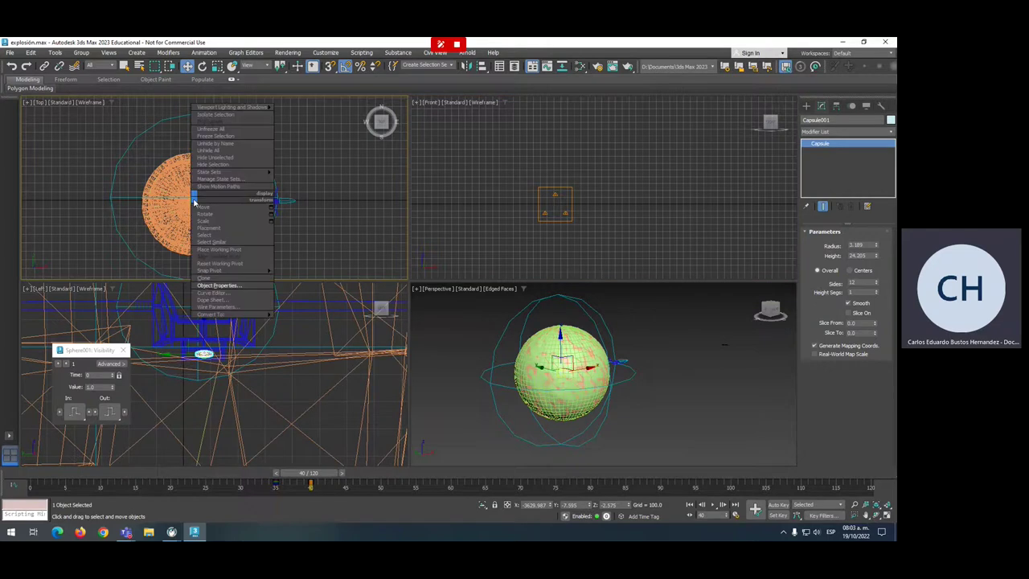
pyautogui.click(212, 115)
pyautogui.moveTo(487, 360); pyautogui.dragTo(594, 411, button='middle')
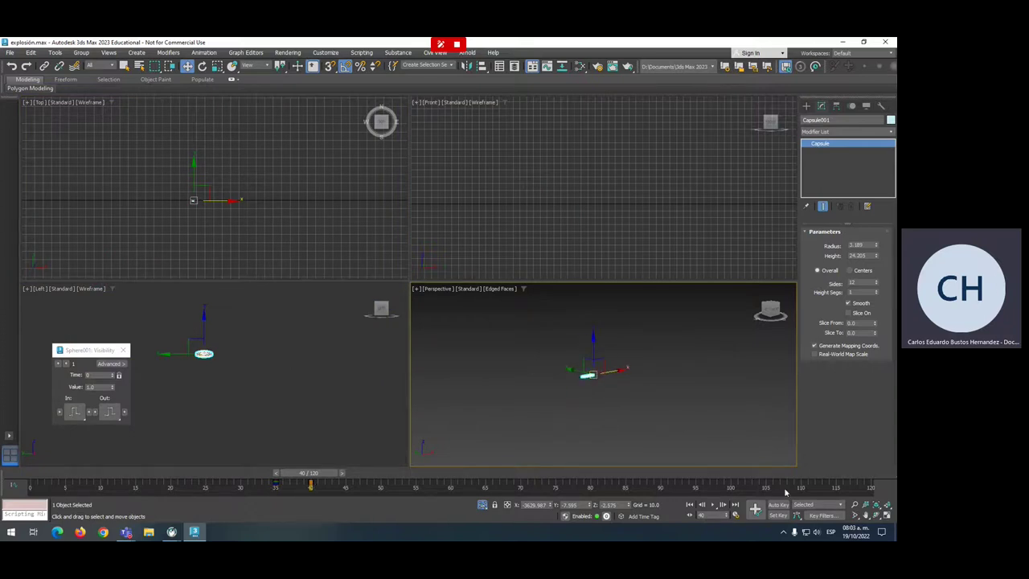
# - With Auto Key on at frame 41, change the capsule's Visibility in Object Properties
pyautogui.press('n')
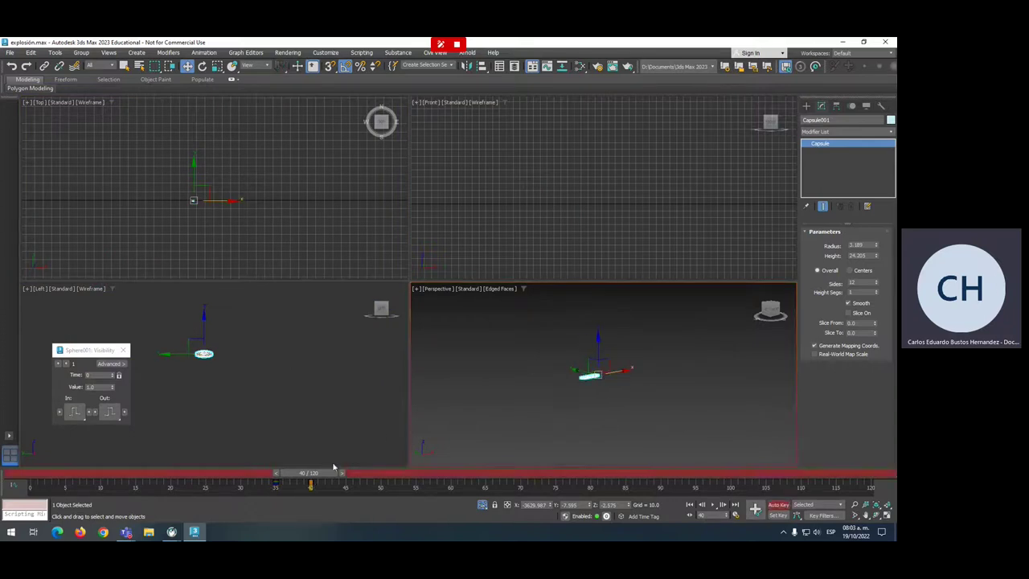
pyautogui.click(348, 474)
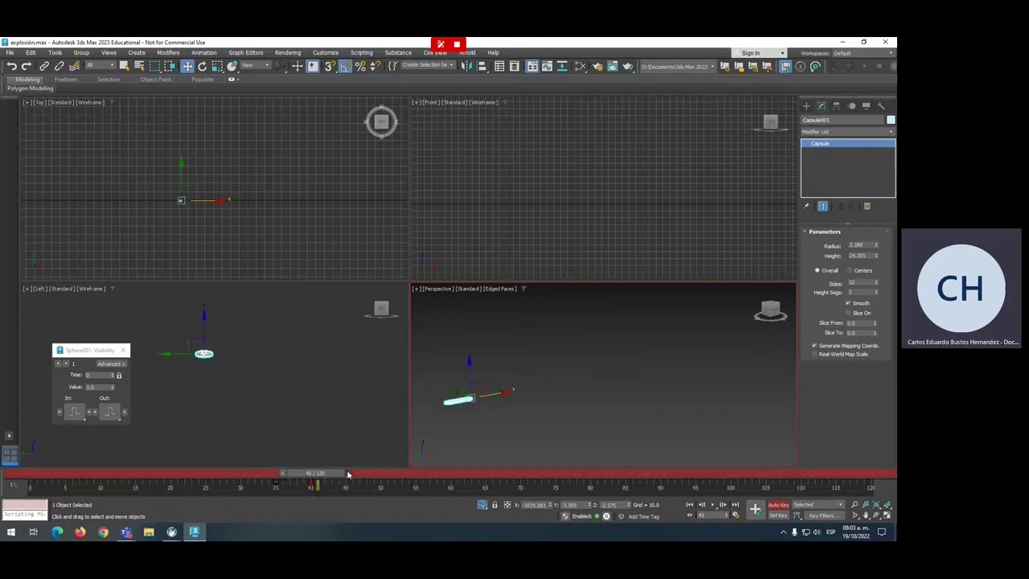
pyautogui.rightClick(460, 399)
pyautogui.click(482, 485)
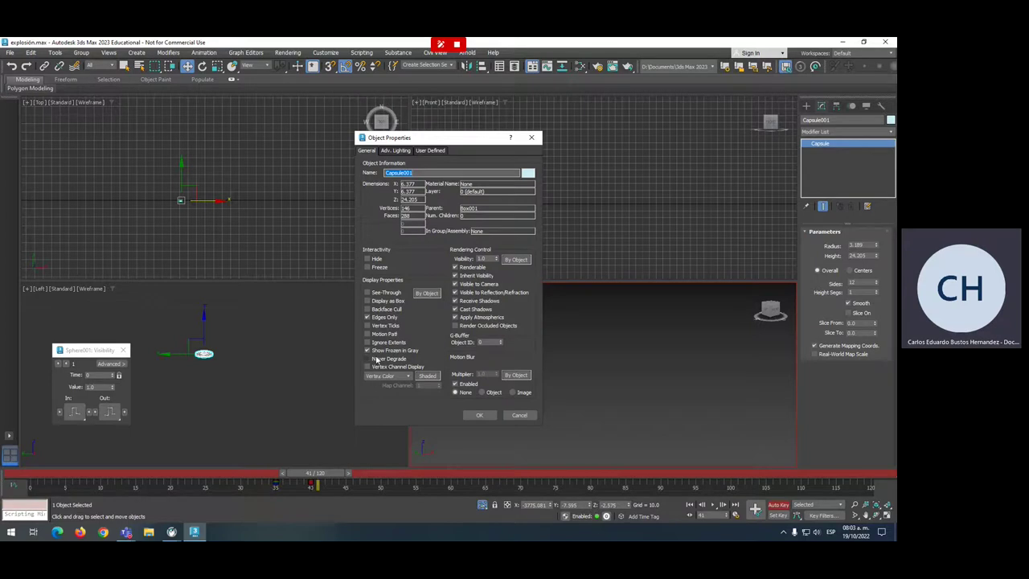
pyautogui.click(486, 259)
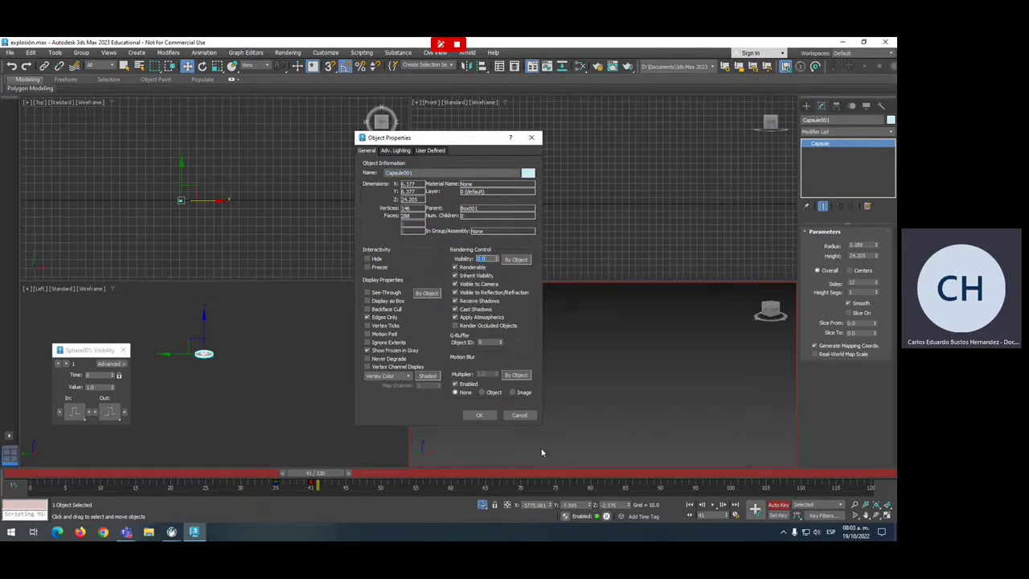
pyautogui.write('0')
pyautogui.click(479, 414)
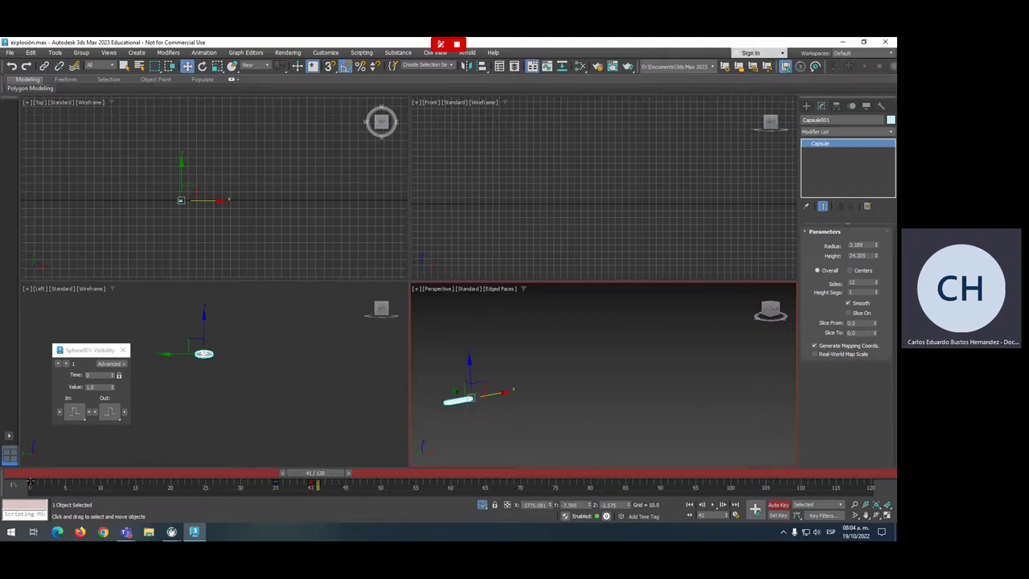
# - Make the visibility key's in and out tangents Step, check by scrubbing, and turn off Auto Key
pyautogui.rightClick(30, 483)
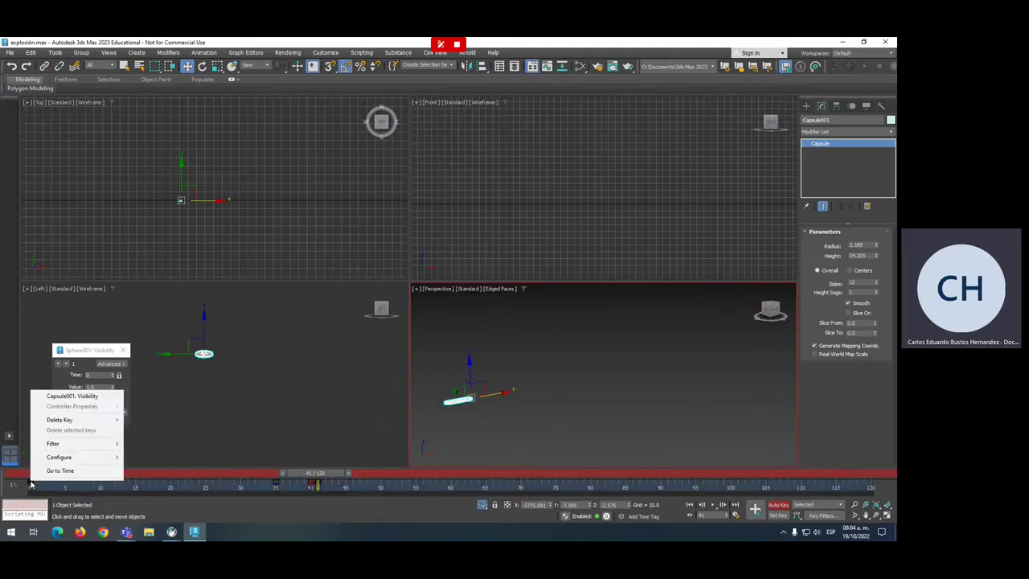
pyautogui.click(81, 396)
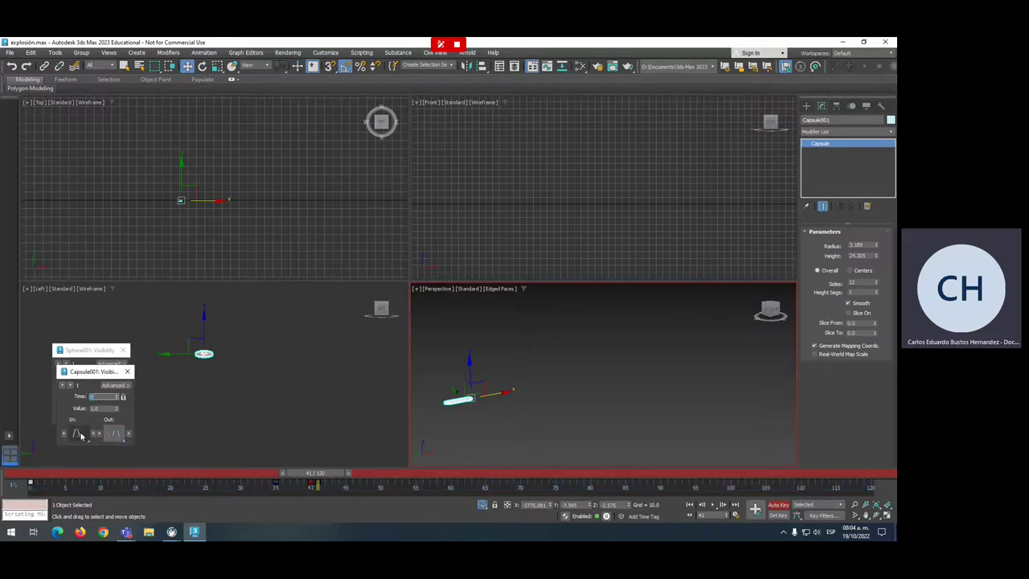
pyautogui.moveTo(80, 435); pyautogui.dragTo(79, 361)
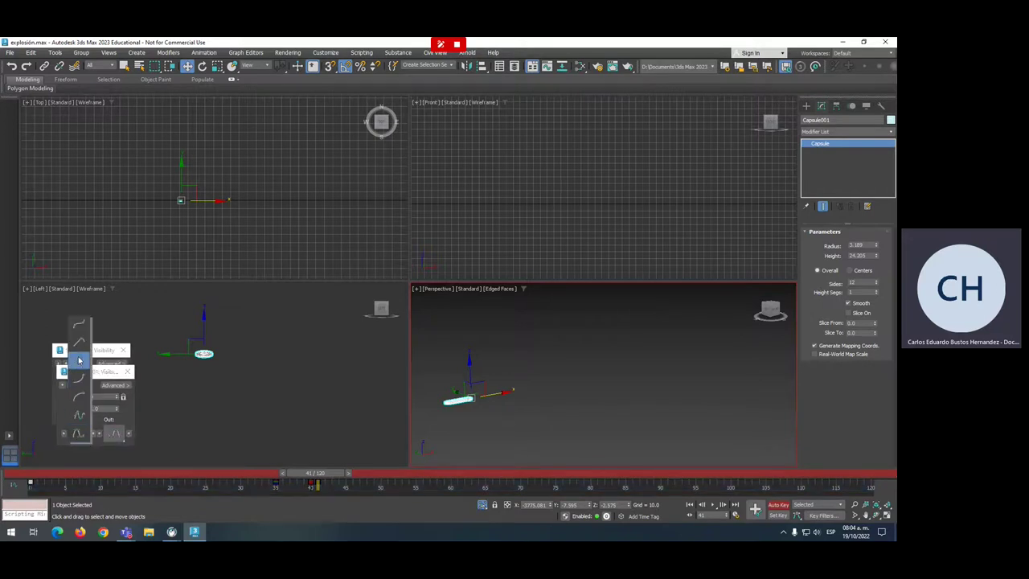
pyautogui.moveTo(115, 433); pyautogui.dragTo(118, 361)
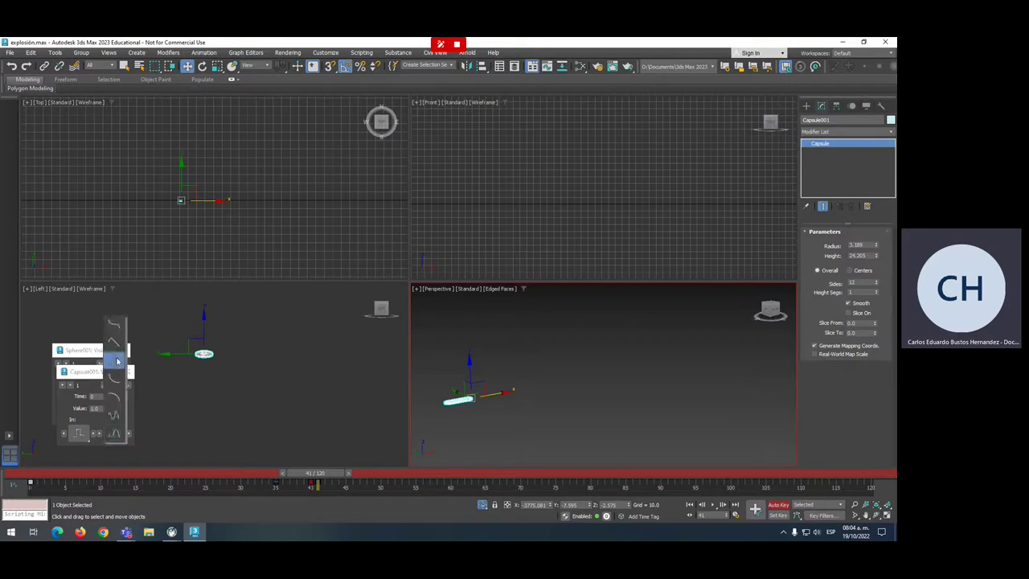
pyautogui.moveTo(314, 475)
pyautogui.mouseDown()
pyautogui.moveTo(322, 478)
pyautogui.moveTo(49, 472)
pyautogui.mouseUp()
pyautogui.press('w')
pyautogui.click(780, 505)
# - Show the atmospheric gizmo creation options and open the front view's quad menu
pyautogui.click(806, 106)
pyautogui.click(853, 119)
pyautogui.rightClick(619, 201)
pyautogui.rightClick(606, 214)
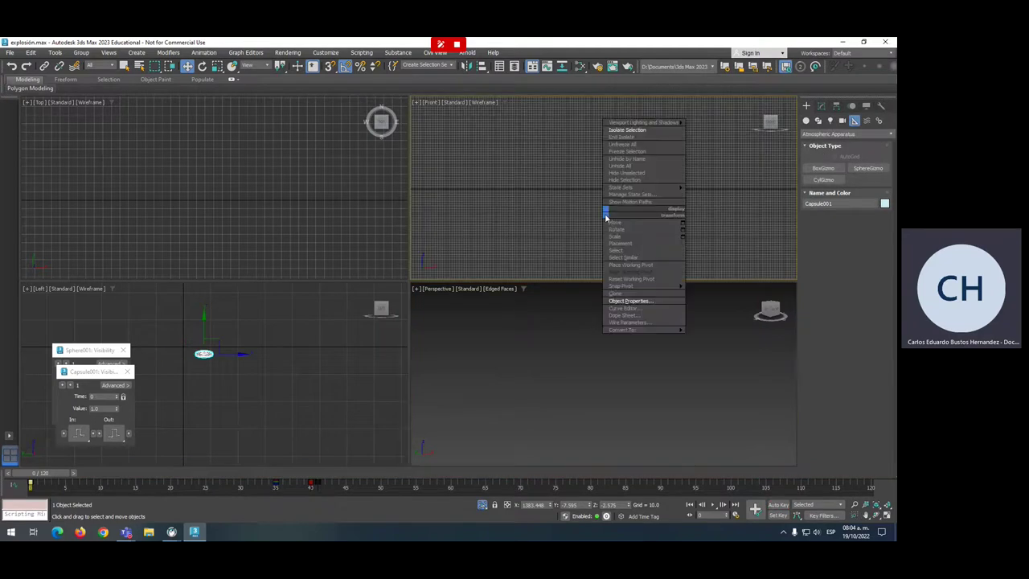
# - End isolation so all scene objects reappear
pyautogui.click(624, 138)
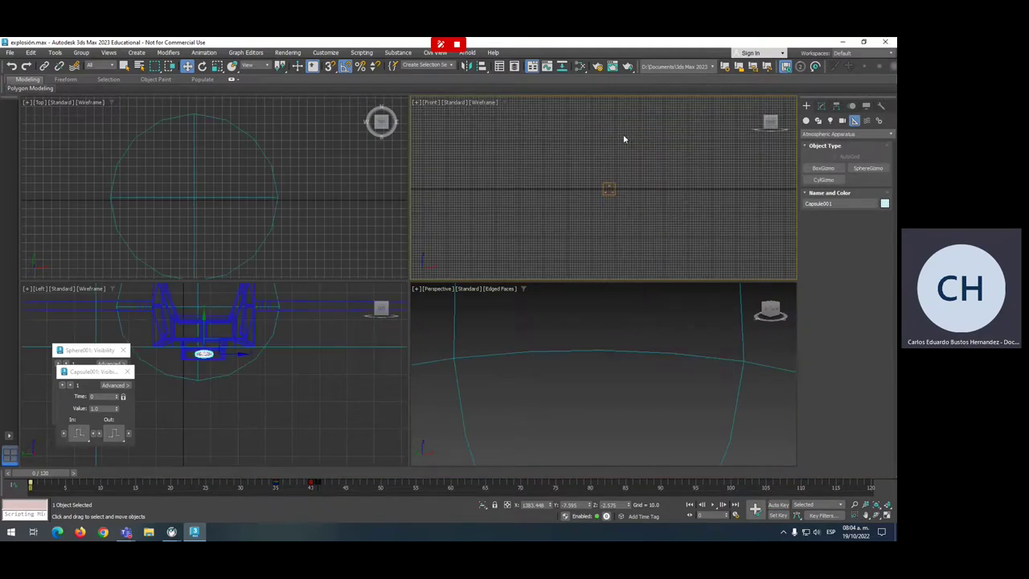
pyautogui.scroll(-5, 662, 299)
pyautogui.scroll(-3, 663, 299)
pyautogui.scroll(-2, 662, 299)
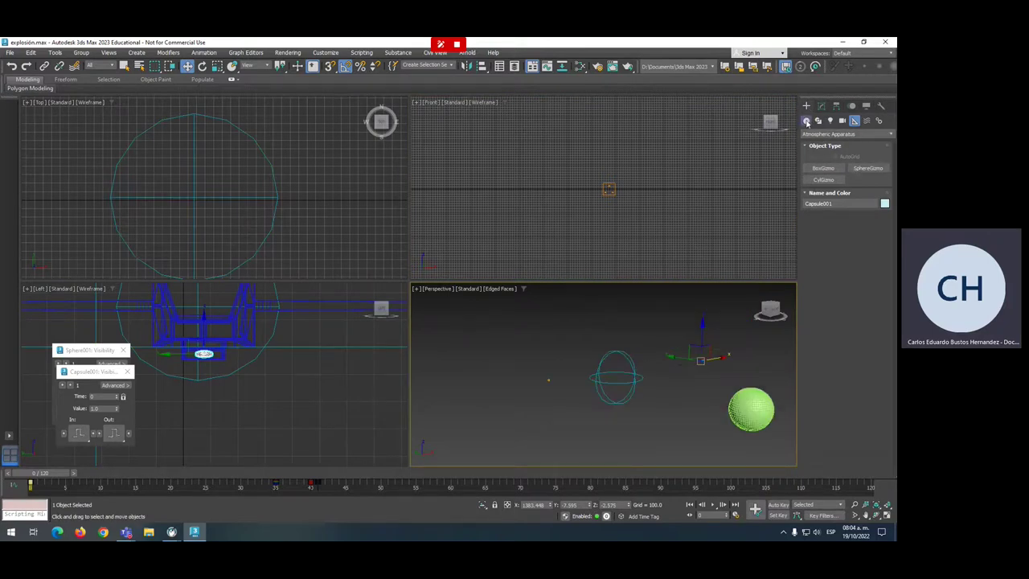
# - Draw a large Standard Primitives plane across the Front viewport
pyautogui.click(807, 121)
pyautogui.click(811, 135)
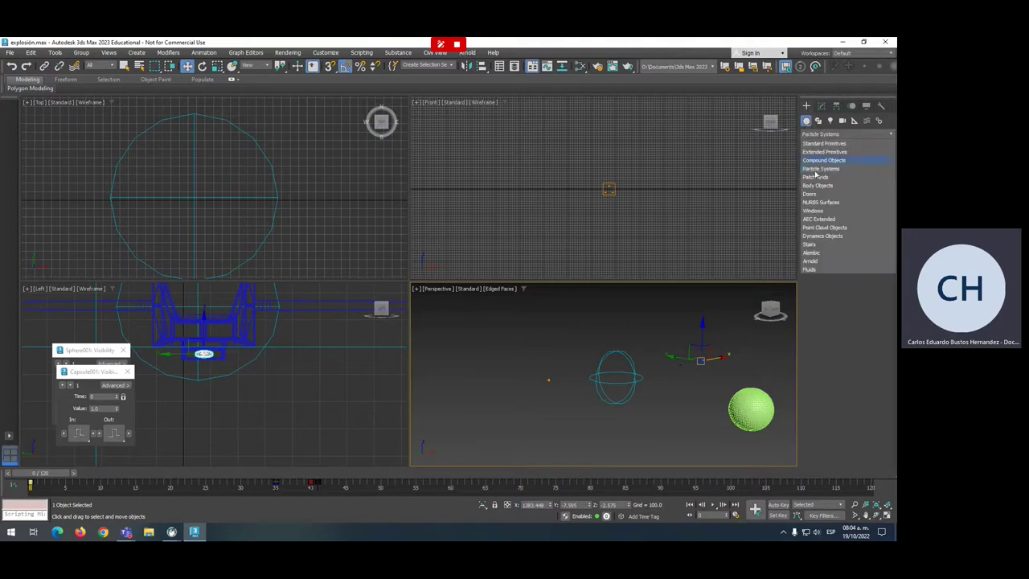
pyautogui.click(823, 144)
pyautogui.click(869, 215)
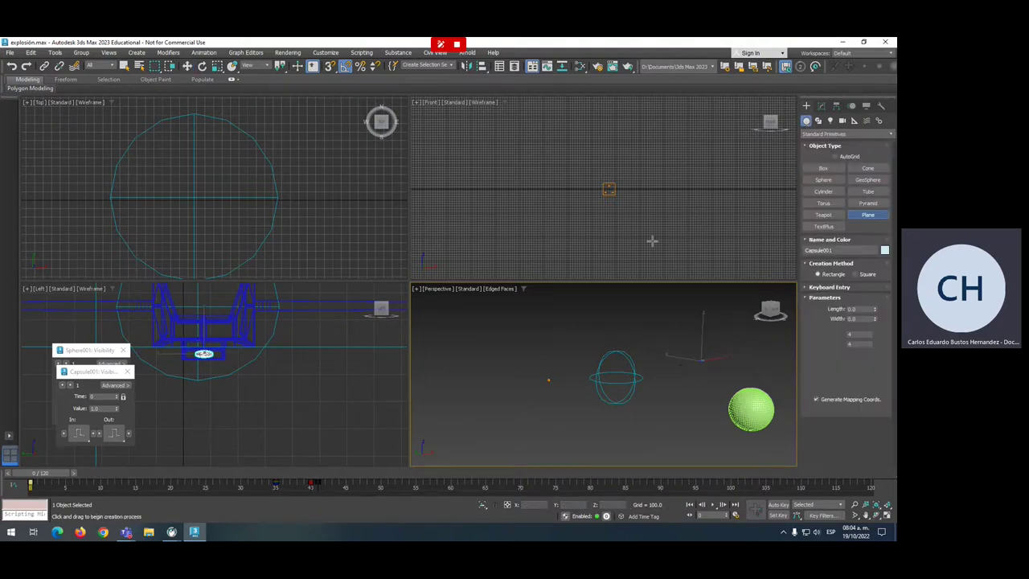
pyautogui.scroll(5, 544, 214)
pyautogui.scroll(-2, 553, 209)
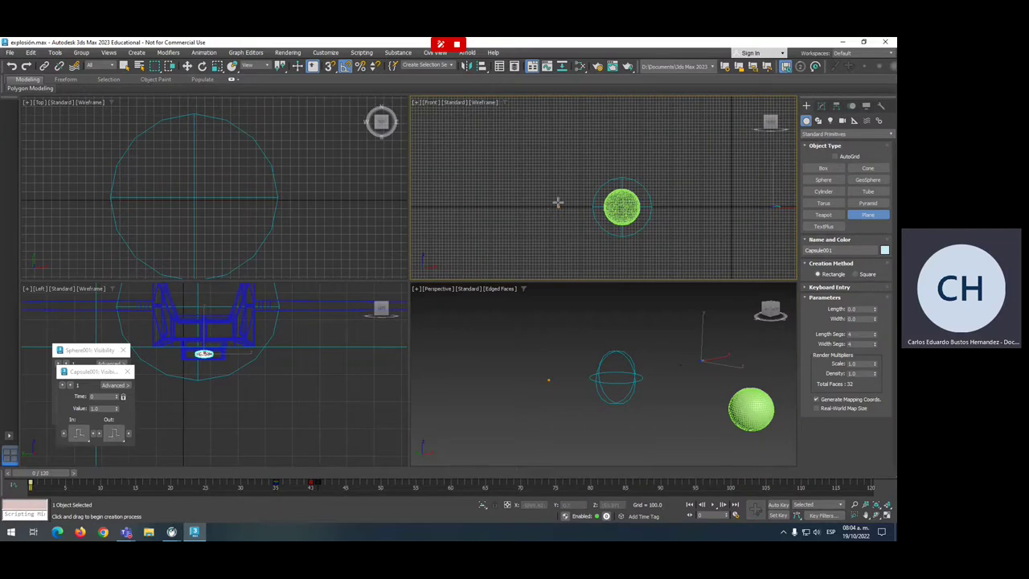
pyautogui.scroll(3, 611, 330)
pyautogui.scroll(1, 614, 326)
pyautogui.moveTo(614, 326); pyautogui.dragTo(609, 319, button='middle')
pyautogui.scroll(-2, 579, 208)
pyautogui.scroll(-2, 572, 207)
pyautogui.moveTo(478, 134); pyautogui.dragTo(756, 508)
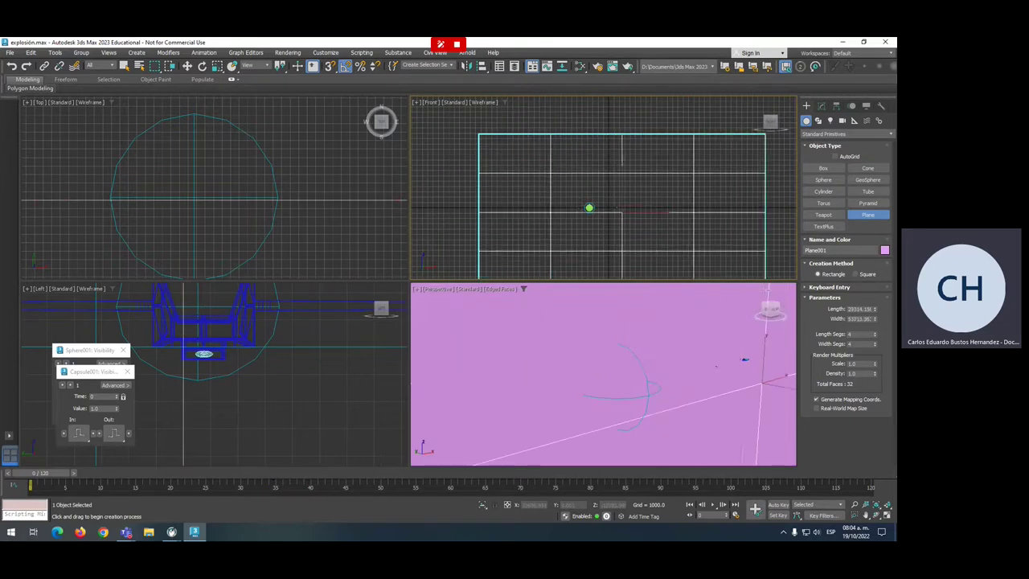
pyautogui.scroll(-3, 229, 223)
pyautogui.scroll(-2, 229, 223)
# - Finish the plane and move it back behind the explosion in the Top view
pyautogui.rightClick(228, 224)
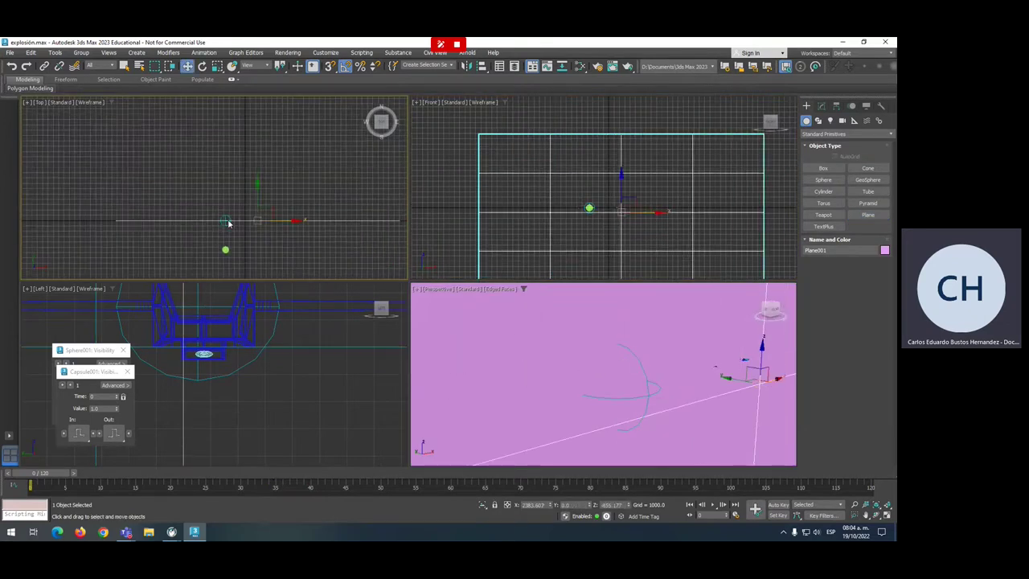
pyautogui.moveTo(257, 200)
pyautogui.mouseDown()
pyautogui.moveTo(259, 103)
pyautogui.moveTo(287, 139)
pyautogui.moveTo(264, 138)
pyautogui.mouseUp()
pyautogui.click(821, 106)
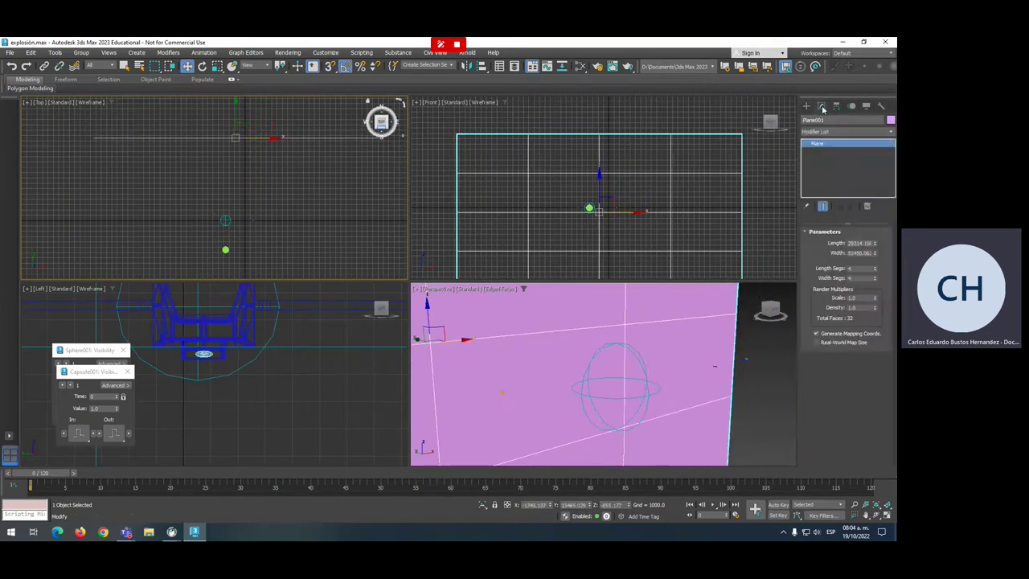
# - Add a Bend modifier to the plane and set its bend axis to X
pyautogui.click(820, 131)
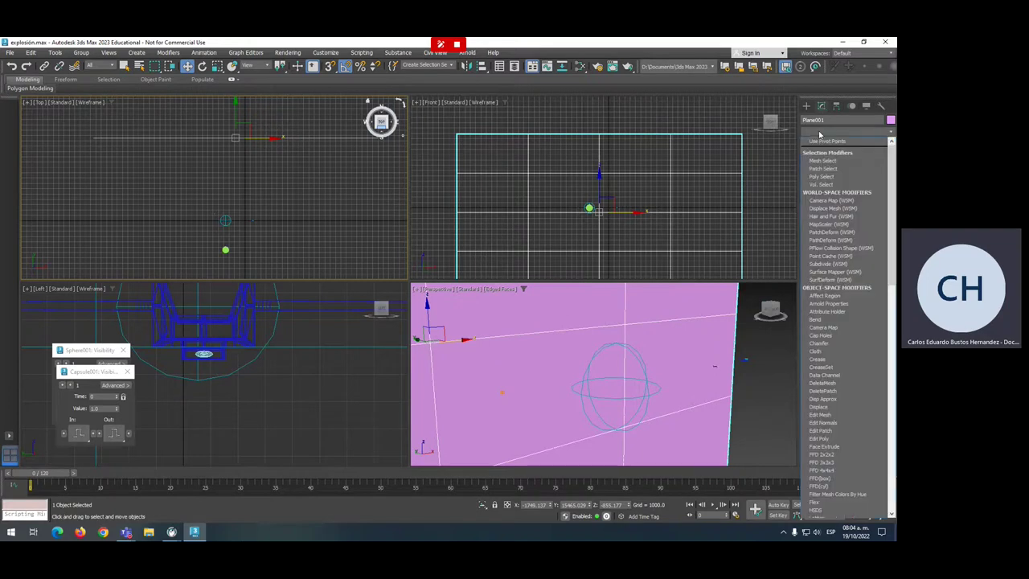
pyautogui.write('b')
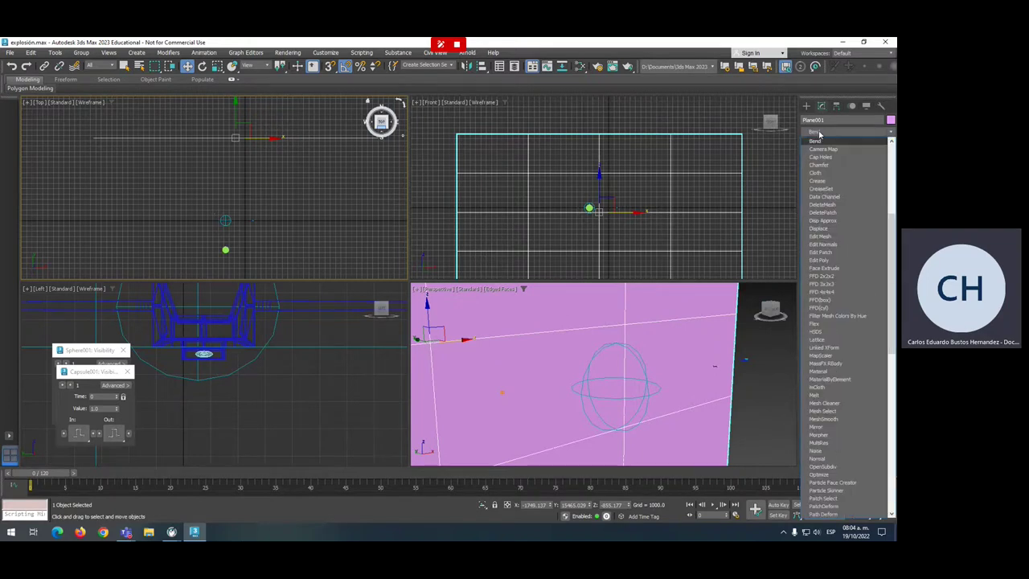
pyautogui.press('Return')
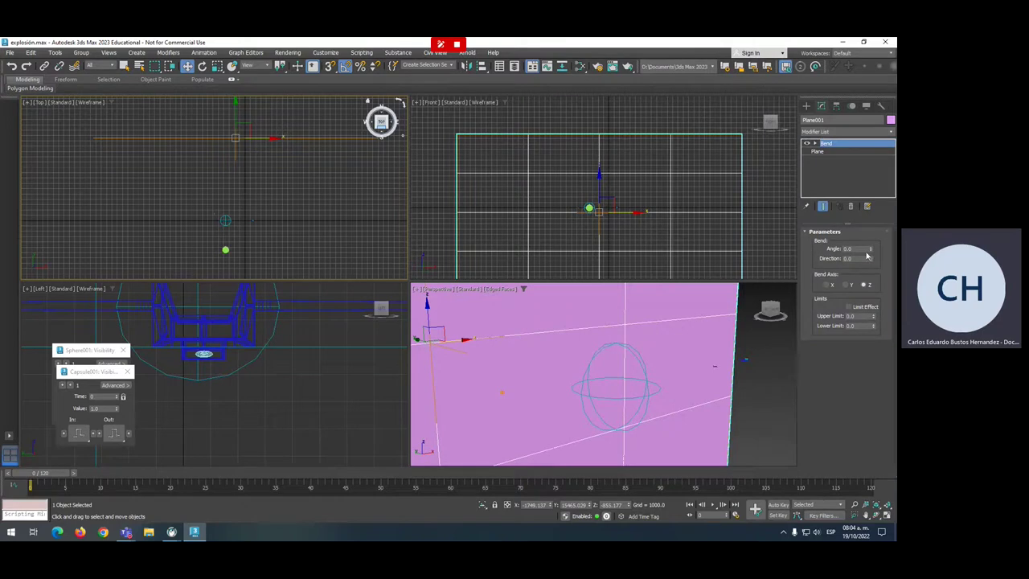
pyautogui.moveTo(871, 251); pyautogui.dragTo(872, 205)
pyautogui.click(854, 249)
pyautogui.write('45')
pyautogui.click(845, 284)
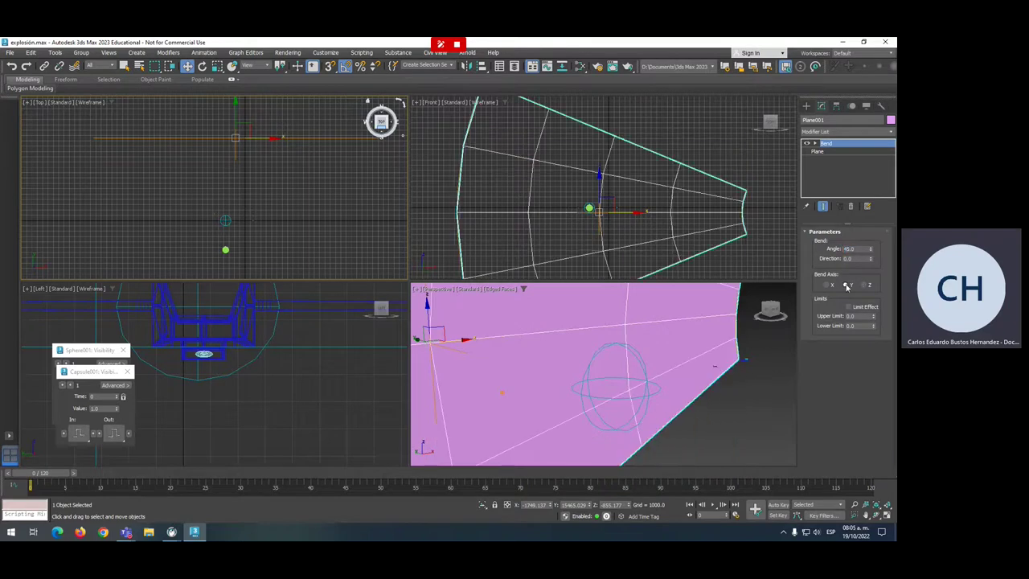
pyautogui.click(827, 285)
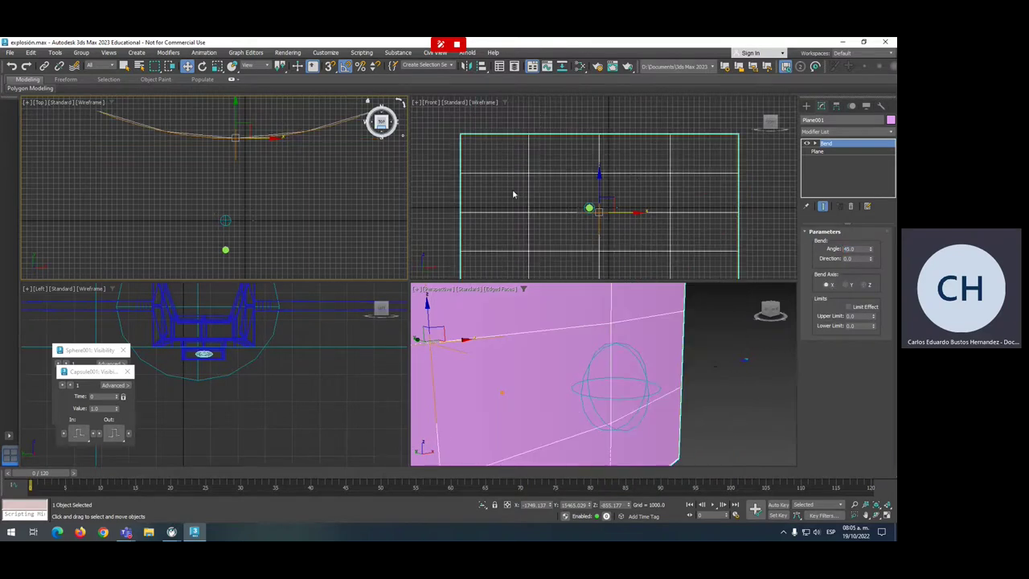
# - Undo a trial rotation of the plane and set the bend angle to -45°
pyautogui.rightClick(226, 151)
pyautogui.click(238, 170)
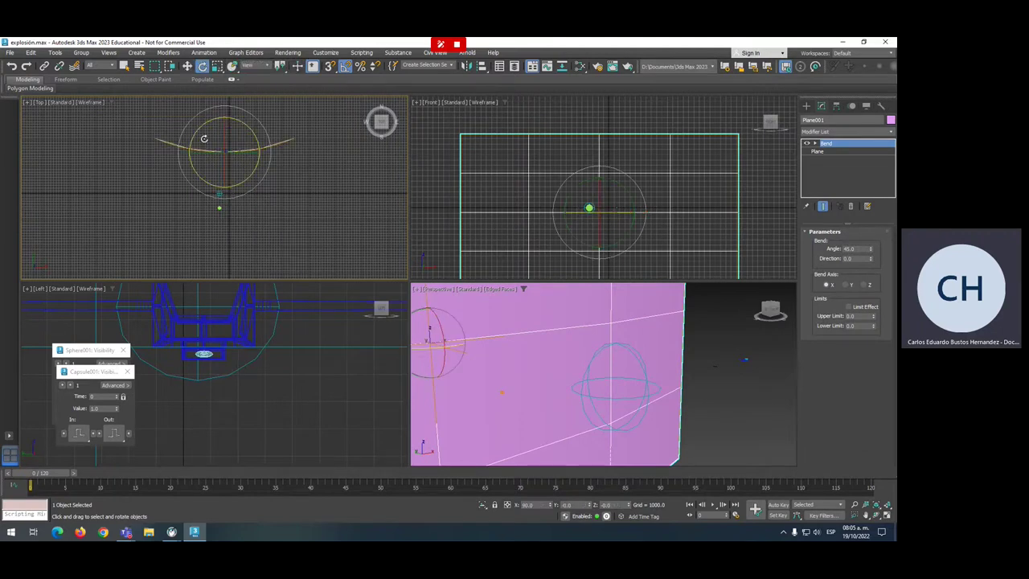
pyautogui.moveTo(225, 128); pyautogui.dragTo(220, 192)
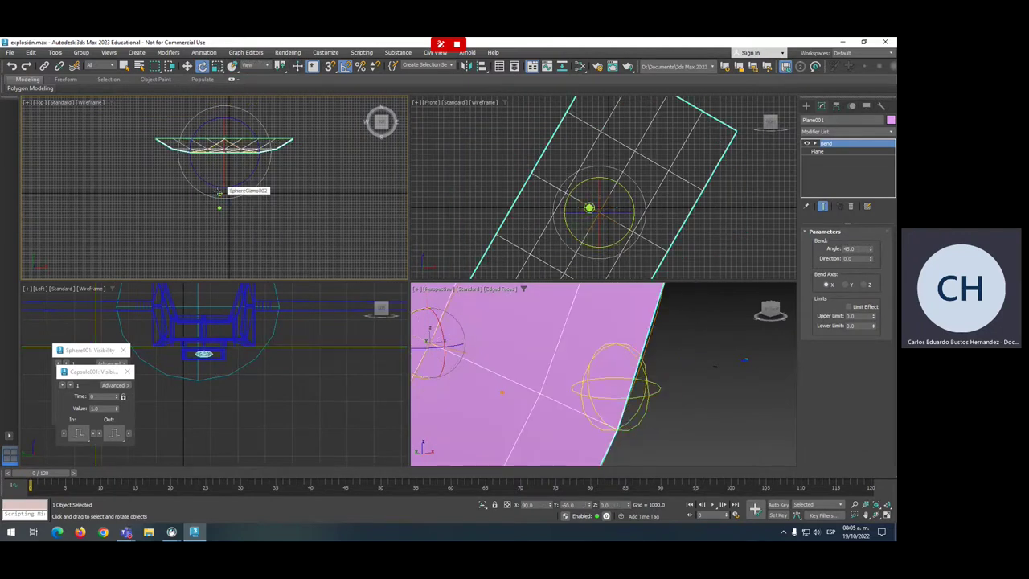
pyautogui.hotkey('ctrl', 'z')
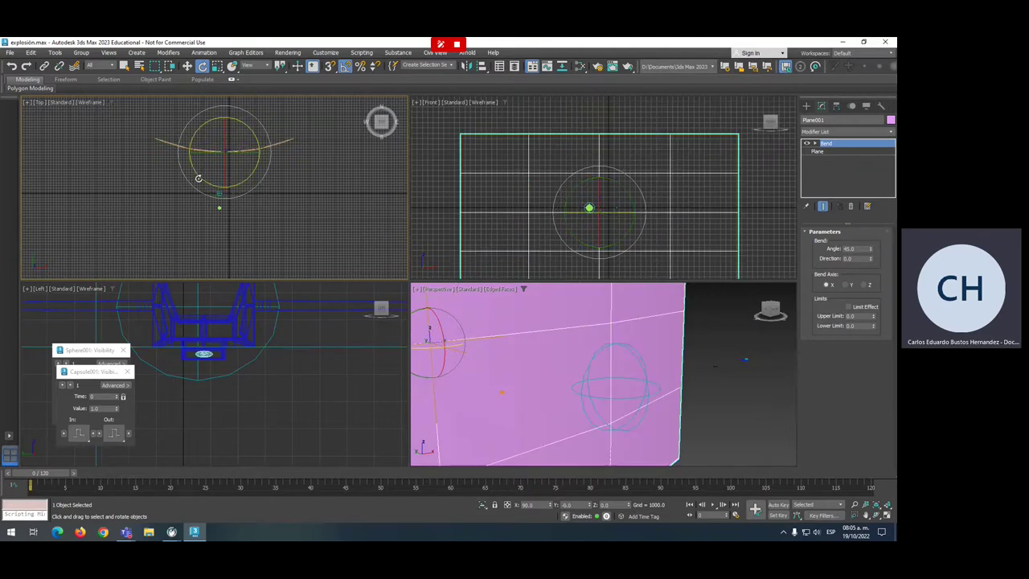
pyautogui.click(849, 249)
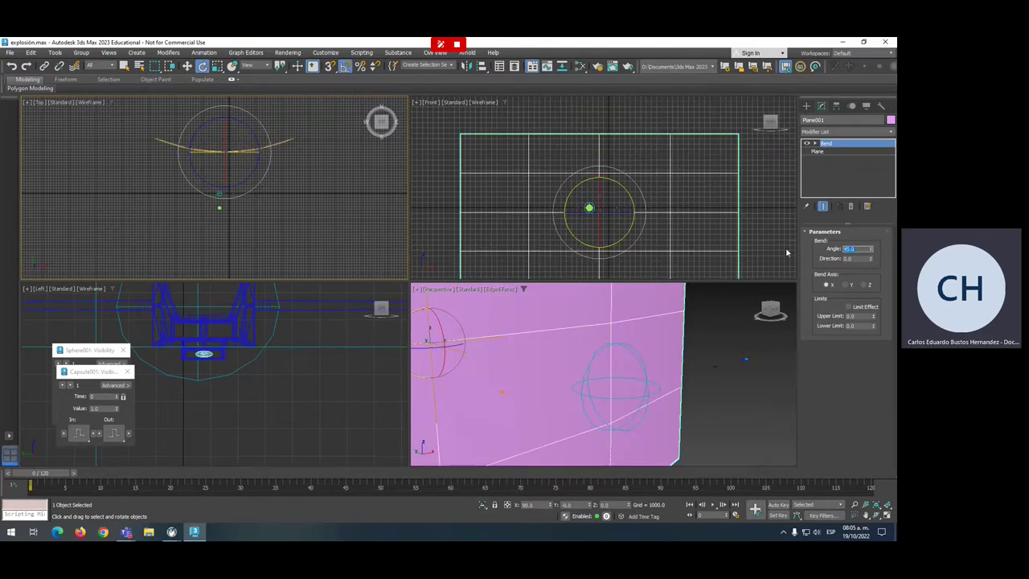
pyautogui.write('-45')
pyautogui.press('Return')
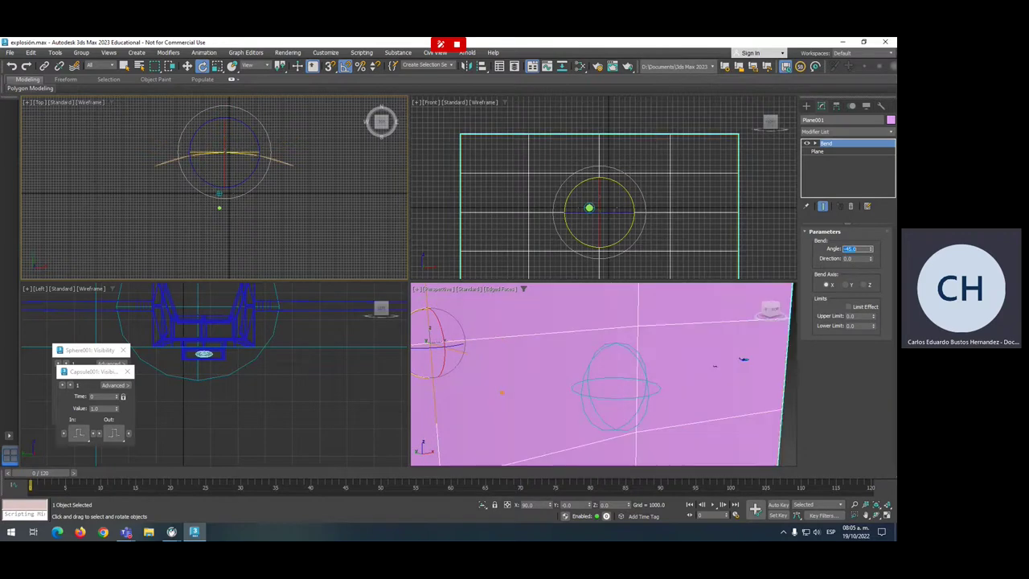
# - Orbit the perspective view and advance the animation to frame 48
pyautogui.moveTo(744, 360)
pyautogui.keyDown('alt'); pyautogui.mouseDown(button='middle')
pyautogui.moveTo(724, 345)
pyautogui.moveTo(710, 378)
pyautogui.mouseUp(button='middle'); pyautogui.keyUp('alt')
pyautogui.moveTo(642, 352)
pyautogui.keyDown('alt'); pyautogui.mouseDown(button='middle')
pyautogui.moveTo(733, 372)
pyautogui.moveTo(392, 476)
pyautogui.mouseUp(button='middle'); pyautogui.keyUp('alt')
pyautogui.moveTo(37, 475); pyautogui.dragTo(368, 486)
pyautogui.press('e')
pyautogui.moveTo(700, 353)
pyautogui.keyDown('alt'); pyautogui.mouseDown(button='middle')
pyautogui.moveTo(721, 340)
pyautogui.moveTo(674, 368)
pyautogui.mouseUp(button='middle'); pyautogui.keyUp('alt')
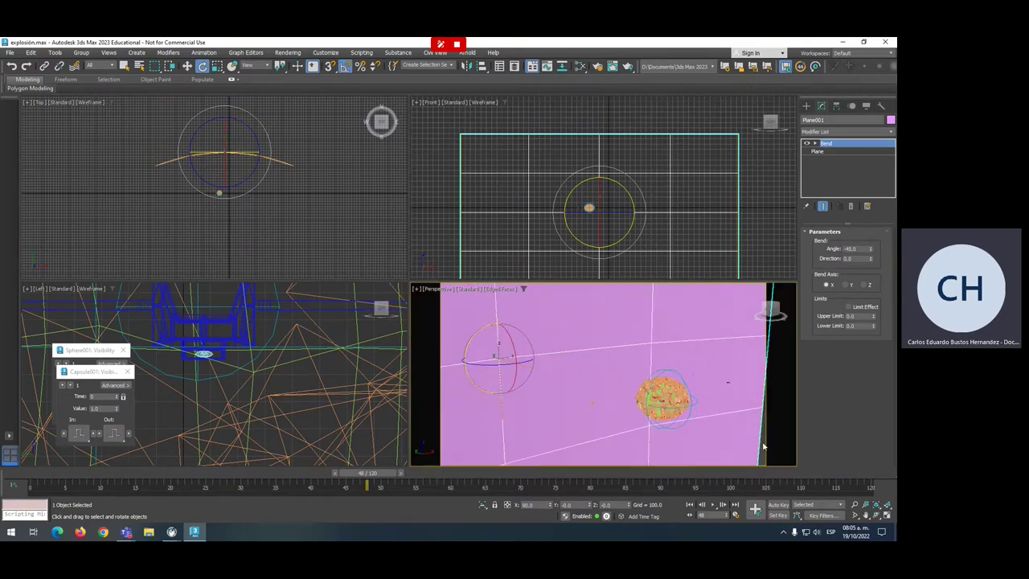
# - Enlarge the plane's length and width to about 115452, then create a physical camera from view
pyautogui.rightClick(239, 150)
pyautogui.rightClick(241, 154)
pyautogui.click(258, 168)
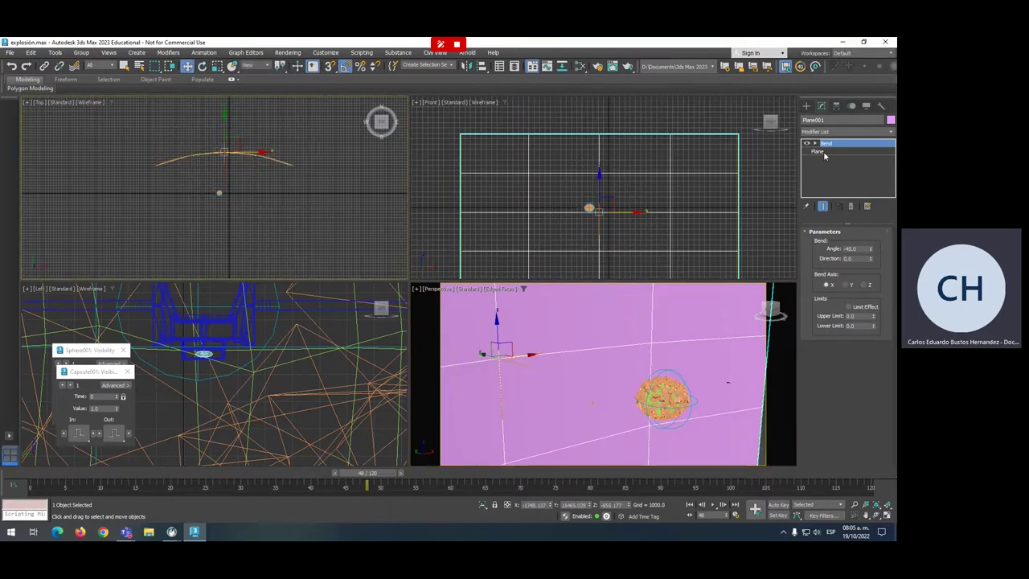
pyautogui.click(817, 152)
pyautogui.moveTo(873, 243); pyautogui.dragTo(875, 233)
pyautogui.click(682, 344)
pyautogui.moveTo(682, 344); pyautogui.dragTo(665, 336, button='middle')
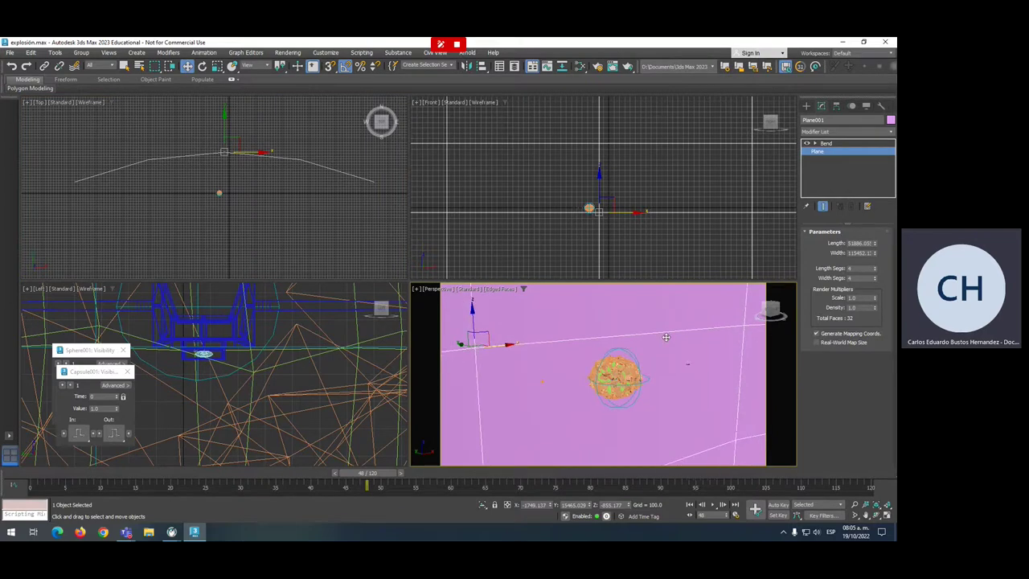
pyautogui.hotkey('ctrl', 'c')
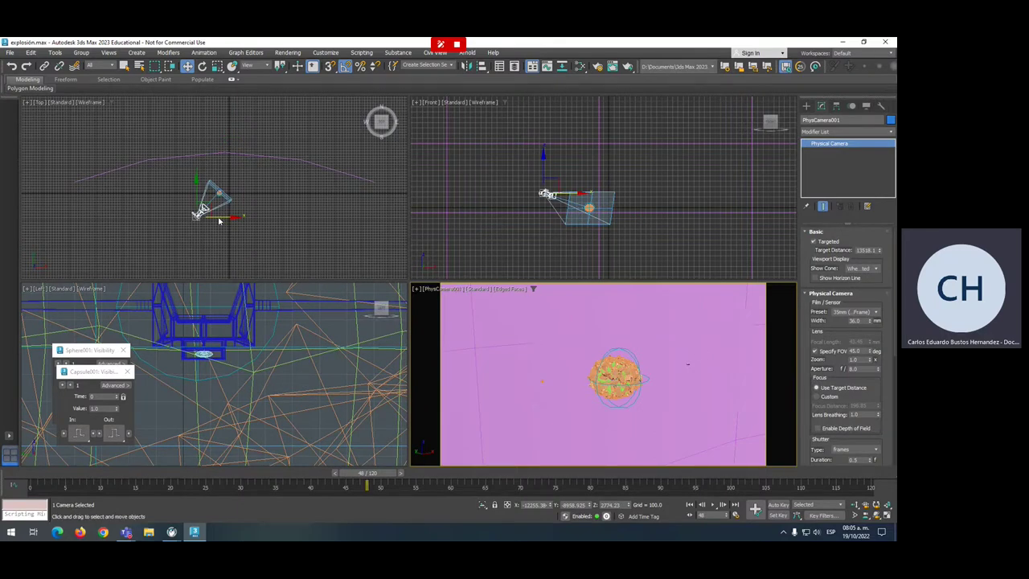
# - Close both Visibility track windows and slide the camera slightly right along X
pyautogui.click(128, 371)
pyautogui.click(123, 350)
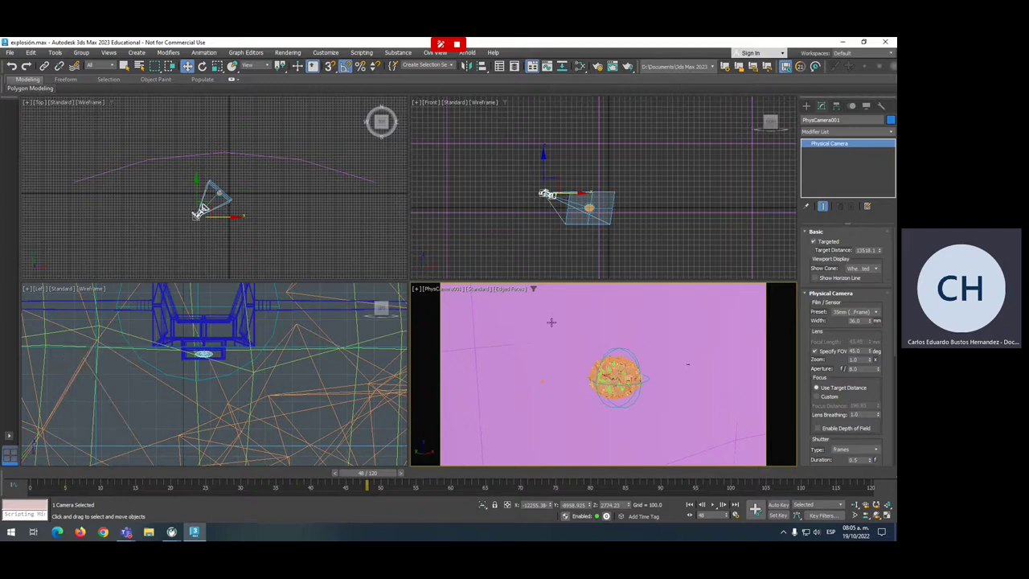
pyautogui.rightClick(231, 219)
pyautogui.rightClick(232, 220)
pyautogui.click(236, 222)
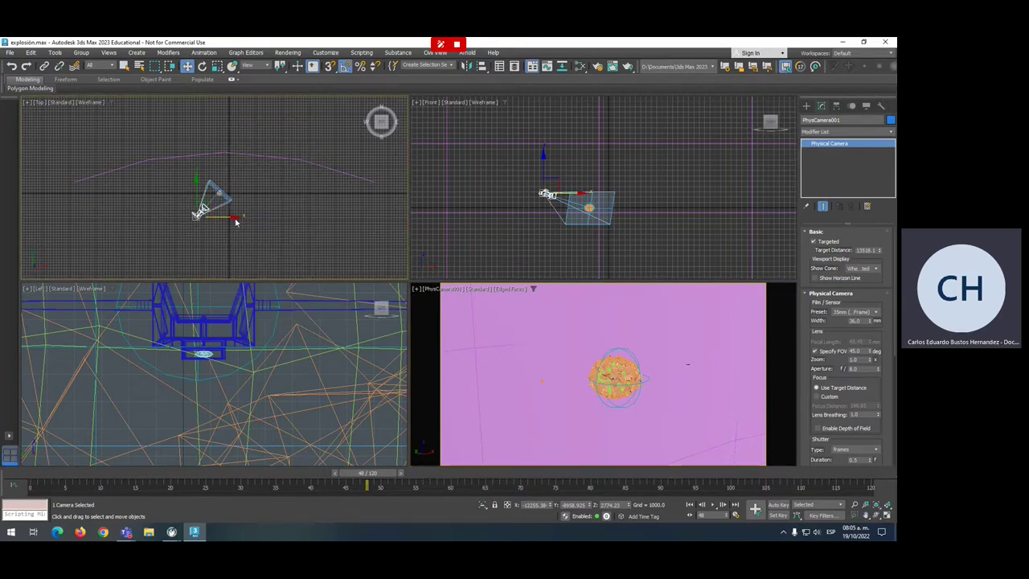
pyautogui.moveTo(232, 218)
pyautogui.mouseDown()
pyautogui.moveTo(260, 218)
pyautogui.moveTo(235, 220)
pyautogui.mouseUp()
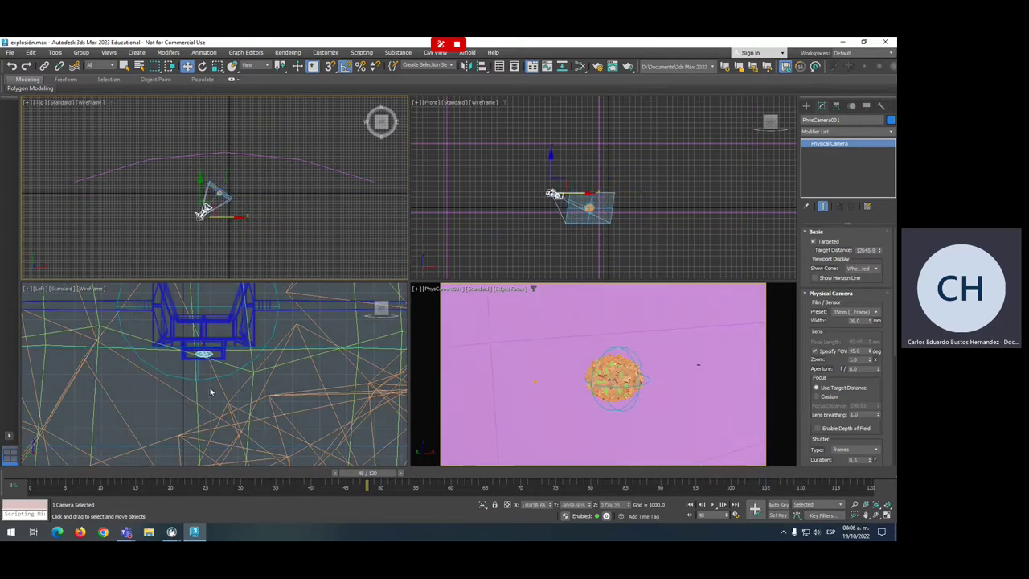
# - With Auto Key on, key the camera moved right at frame 120, then preview at frame 70
pyautogui.press('n')
pyautogui.moveTo(366, 473); pyautogui.dragTo(870, 474)
pyautogui.press('w')
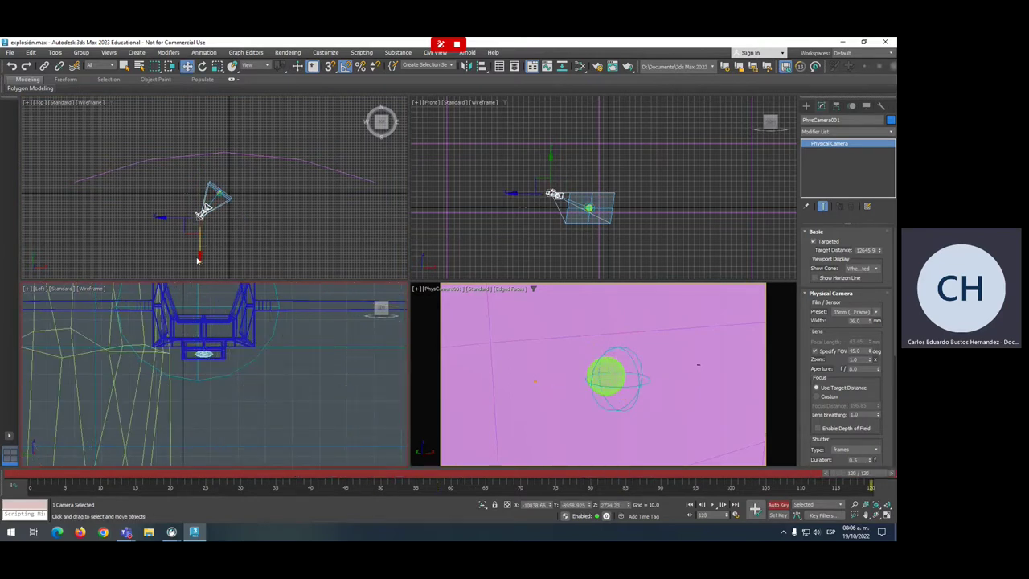
pyautogui.rightClick(193, 233)
pyautogui.moveTo(227, 215); pyautogui.dragTo(262, 211)
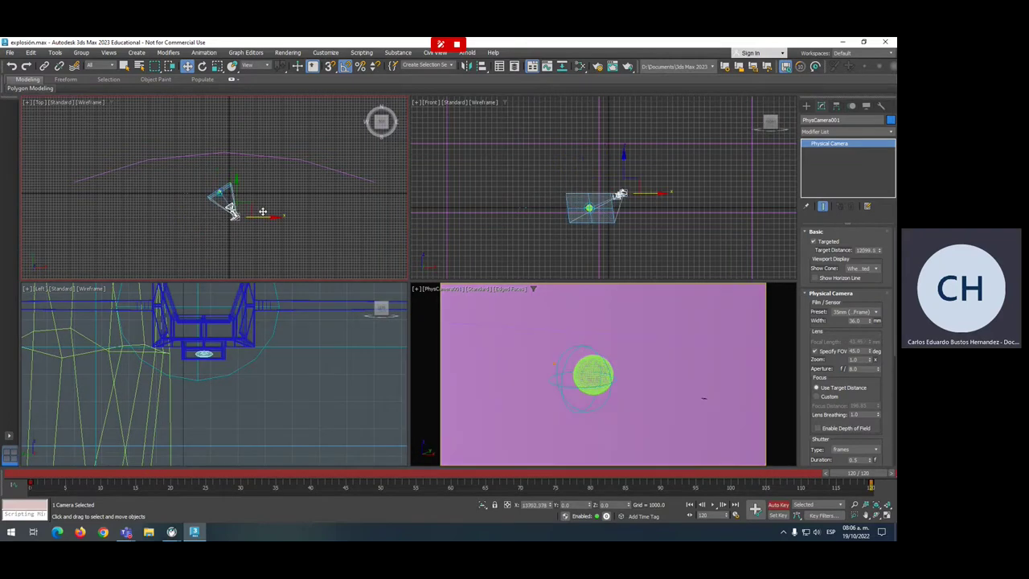
pyautogui.moveTo(262, 212); pyautogui.dragTo(265, 211)
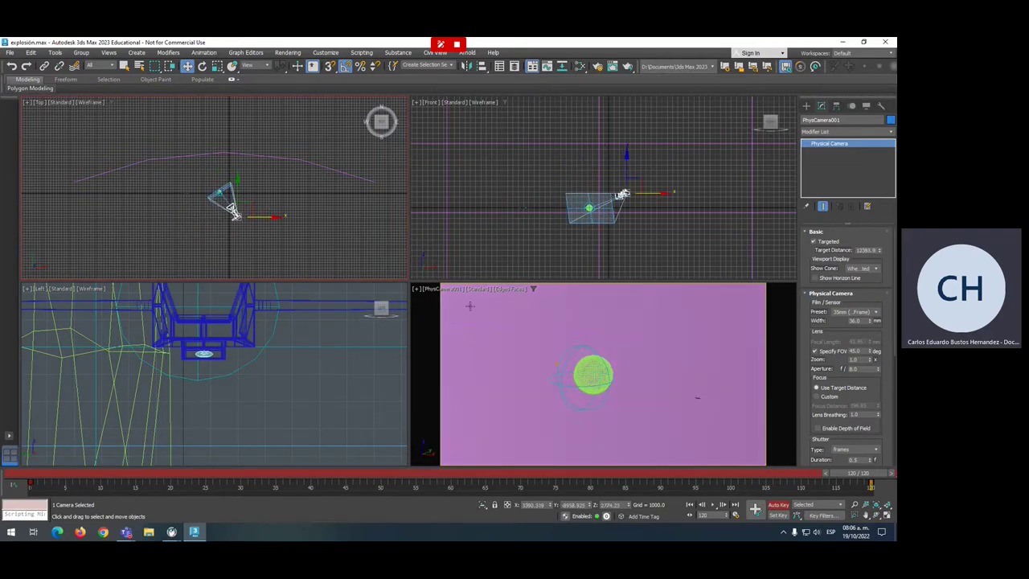
pyautogui.moveTo(850, 473)
pyautogui.mouseDown()
pyautogui.moveTo(517, 472)
pyautogui.moveTo(13, 432)
pyautogui.mouseUp()
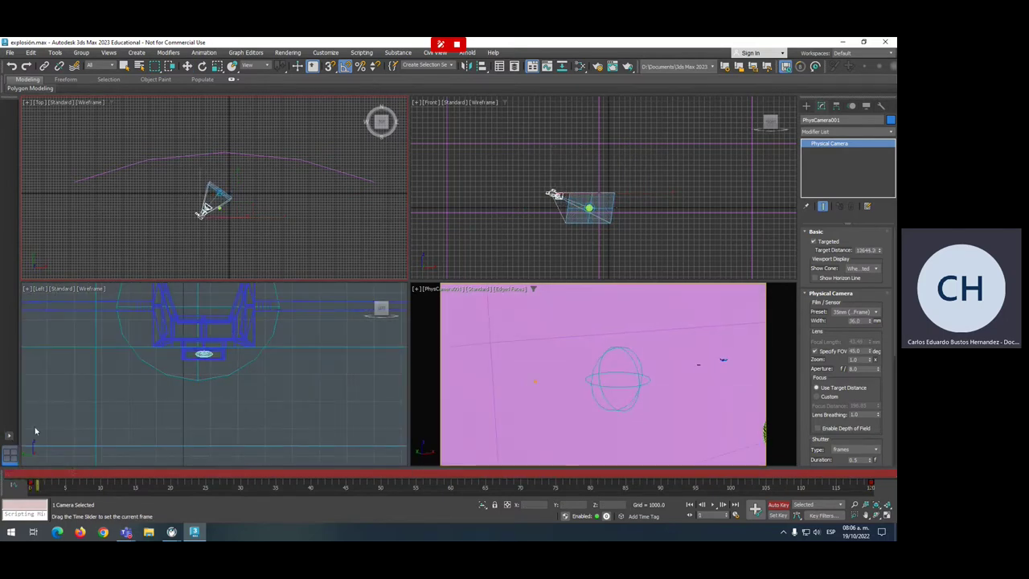
pyautogui.press('w')
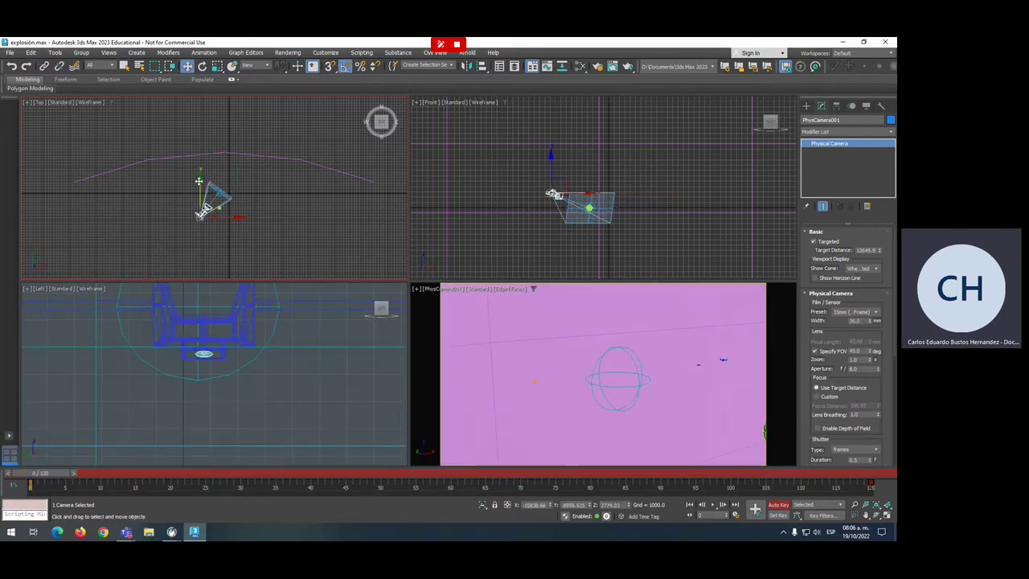
# - Shift the camera target to re-aim the shot and widen the field of view to 63°
pyautogui.click(218, 188)
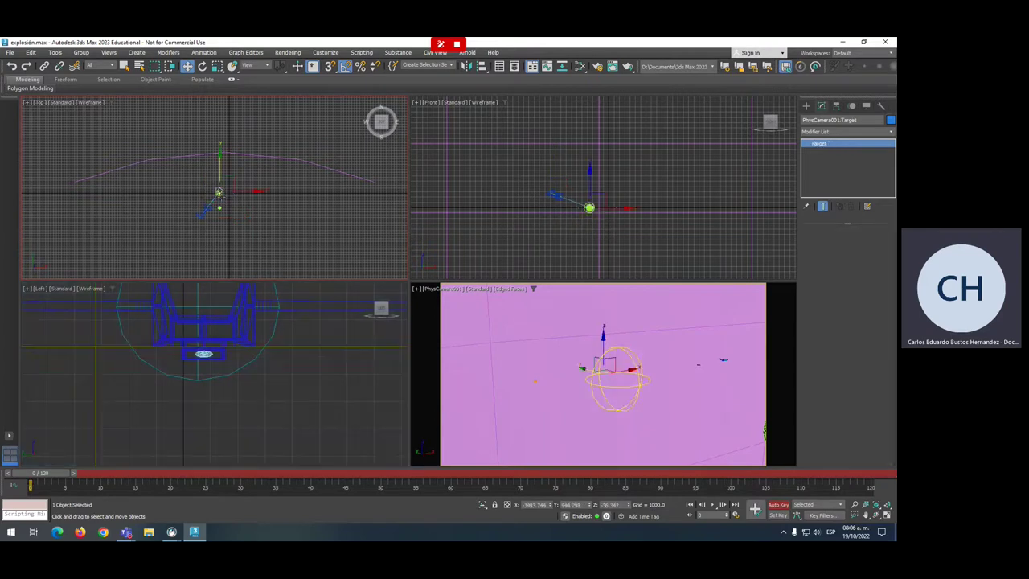
pyautogui.moveTo(225, 184); pyautogui.dragTo(244, 182)
pyautogui.click(206, 212)
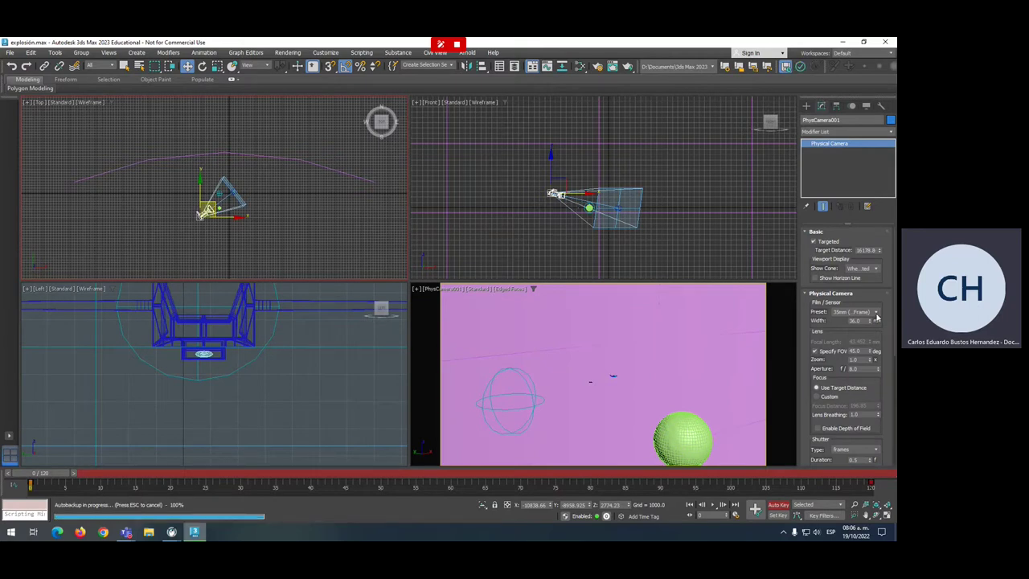
pyautogui.moveTo(869, 352)
pyautogui.mouseDown()
pyautogui.moveTo(869, 342)
pyautogui.moveTo(869, 358)
pyautogui.mouseUp()
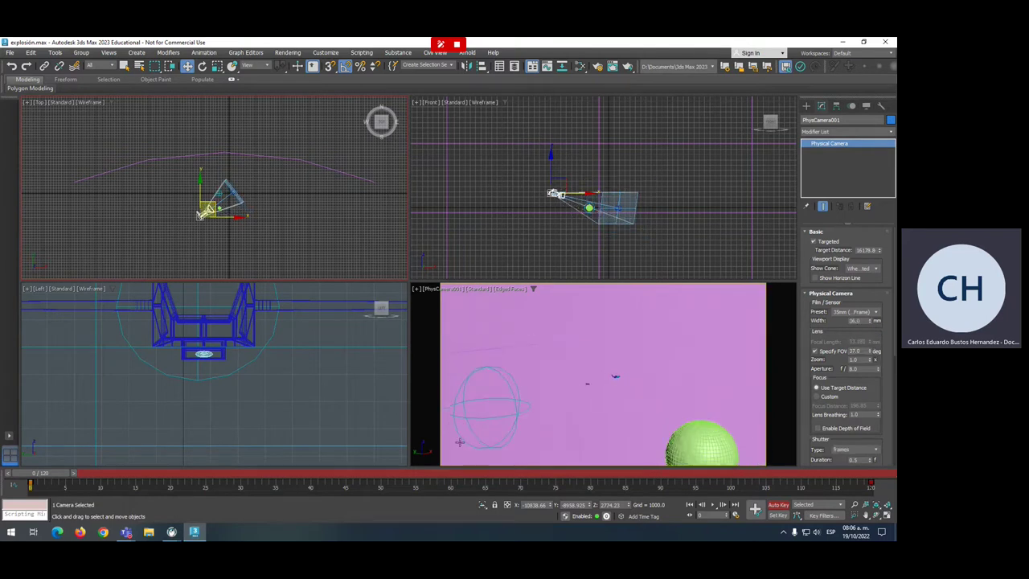
# - Make the camera view active and scrub the animation through to the last frame
pyautogui.moveTo(54, 473); pyautogui.dragTo(311, 487)
pyautogui.press('w')
pyautogui.middleClick(564, 386)
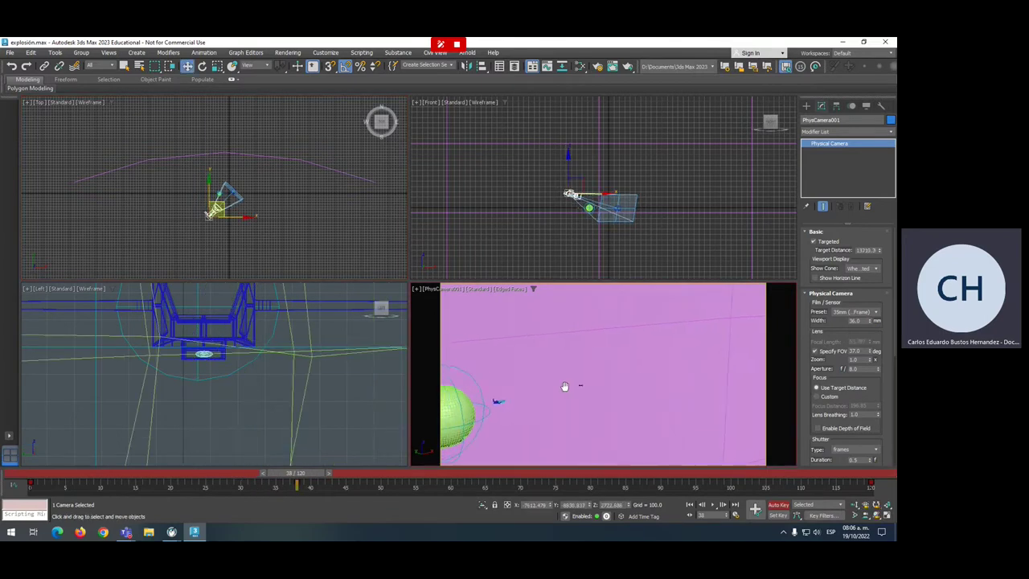
pyautogui.moveTo(297, 473); pyautogui.dragTo(292, 474)
pyautogui.press('Home')
pyautogui.press('w')
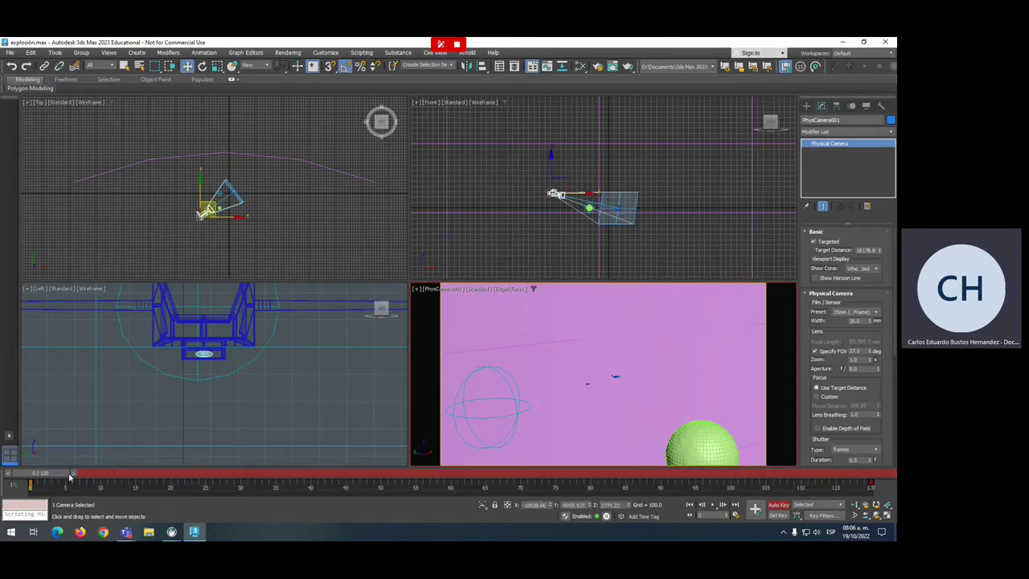
pyautogui.moveTo(70, 477); pyautogui.dragTo(795, 386)
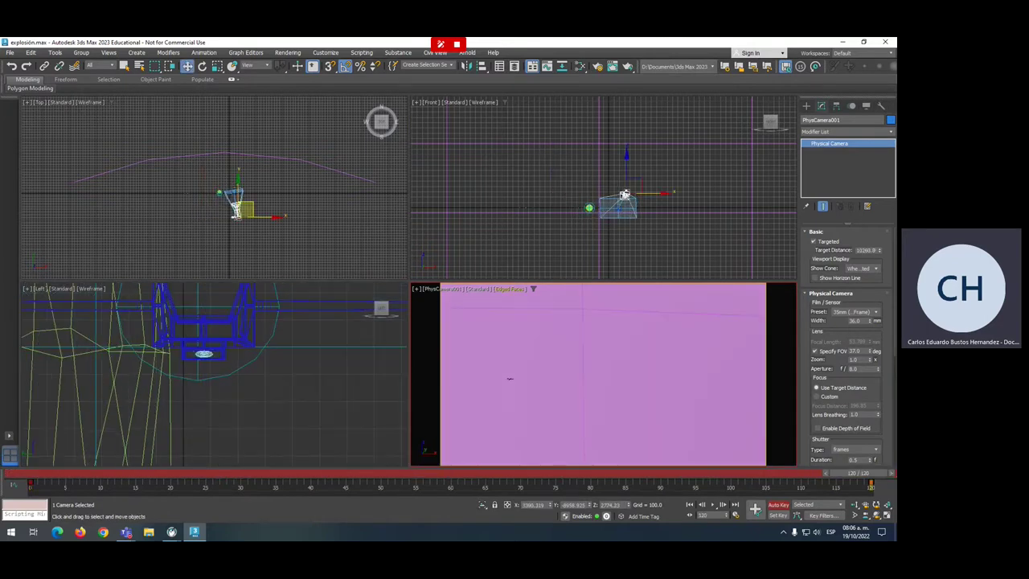
# - At the last frame, move the camera target onto the sphere, then rewind to frame 0
pyautogui.click(232, 191)
pyautogui.moveTo(244, 178); pyautogui.dragTo(226, 177)
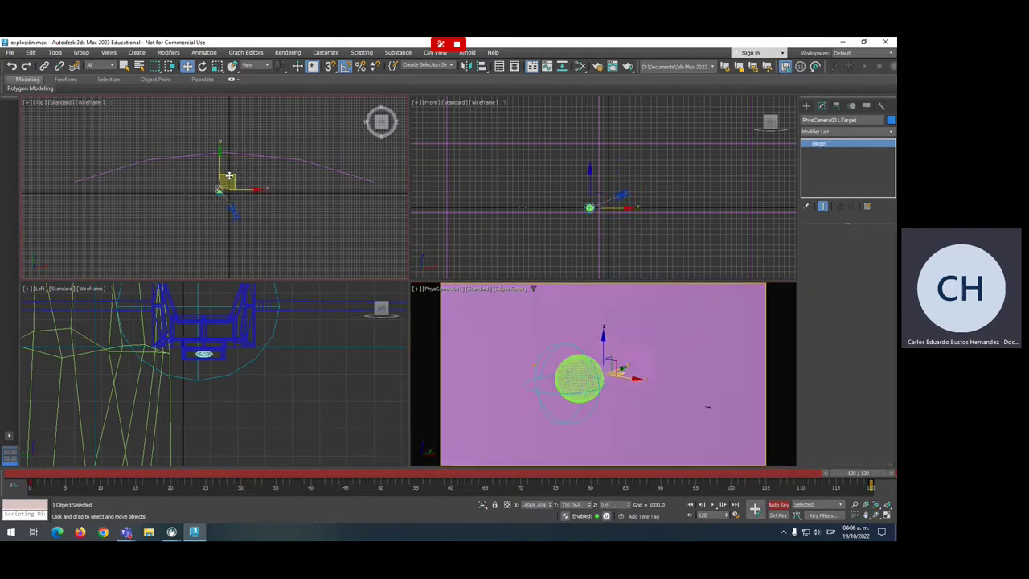
pyautogui.moveTo(80, 481); pyautogui.dragTo(601, 488)
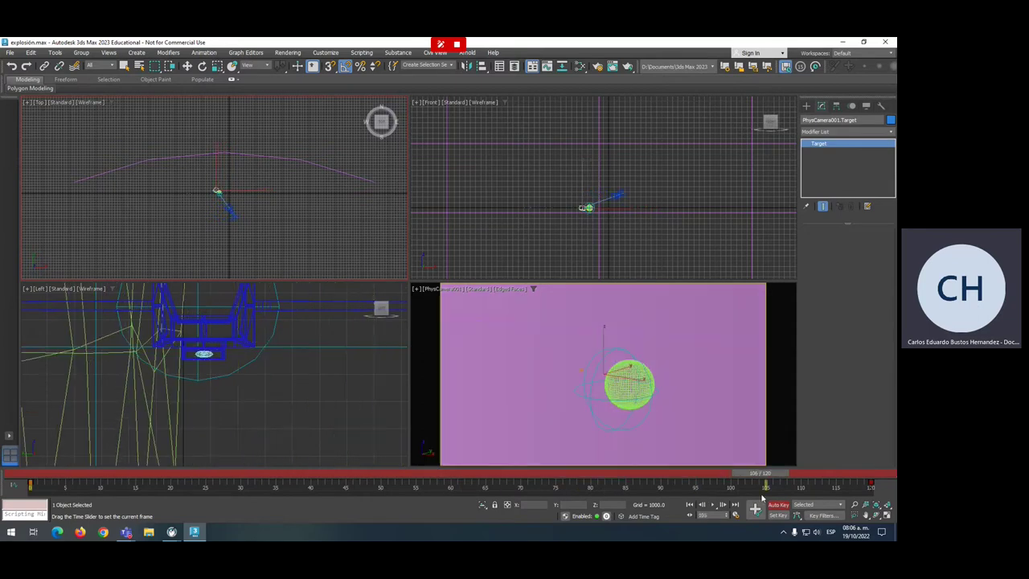
pyautogui.moveTo(601, 489); pyautogui.dragTo(32, 486)
# - Play the animation, stop playback, and turn off Auto Key
pyautogui.press('w')
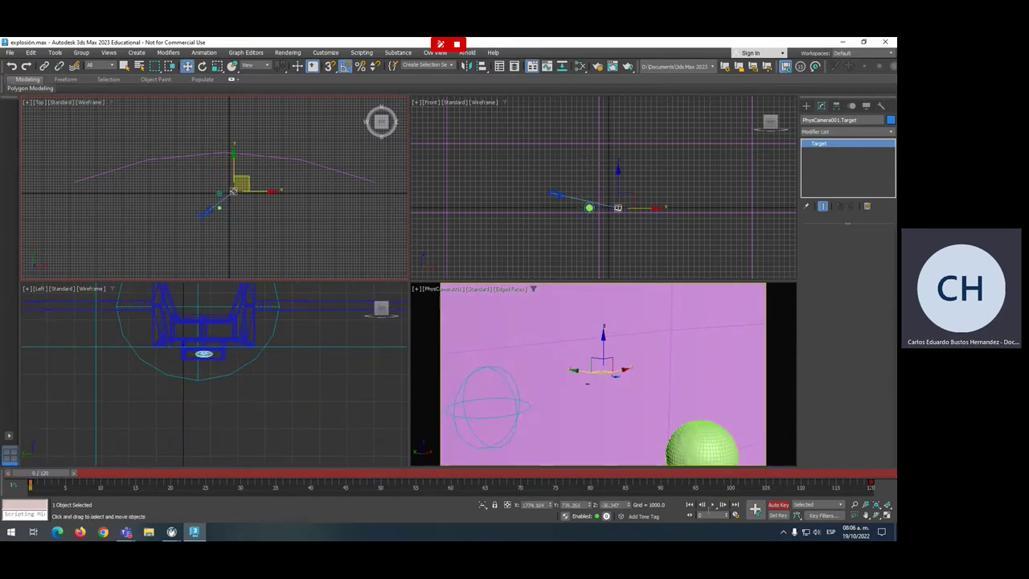
pyautogui.click(712, 504)
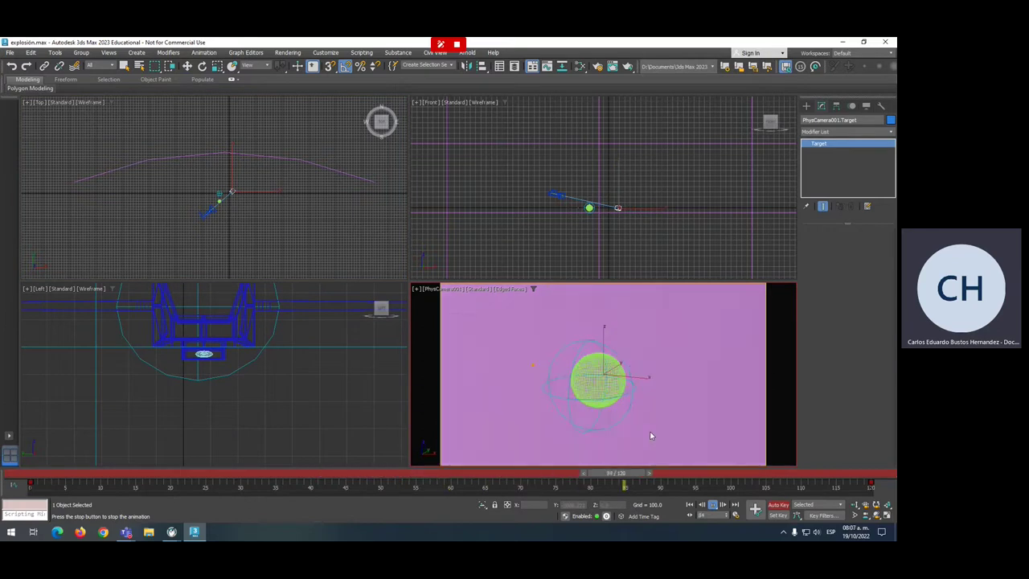
pyautogui.click(850, 474)
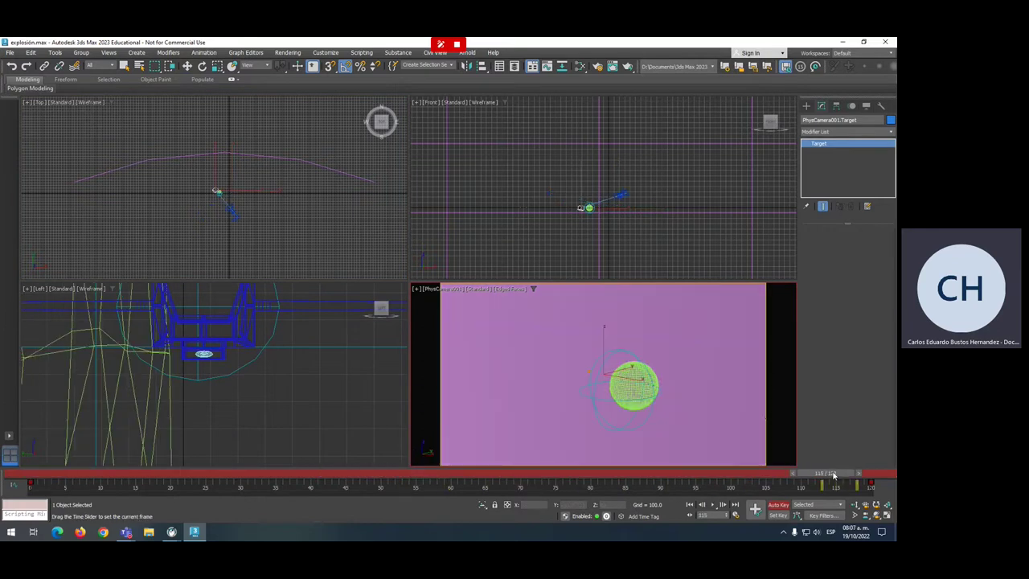
pyautogui.click(786, 505)
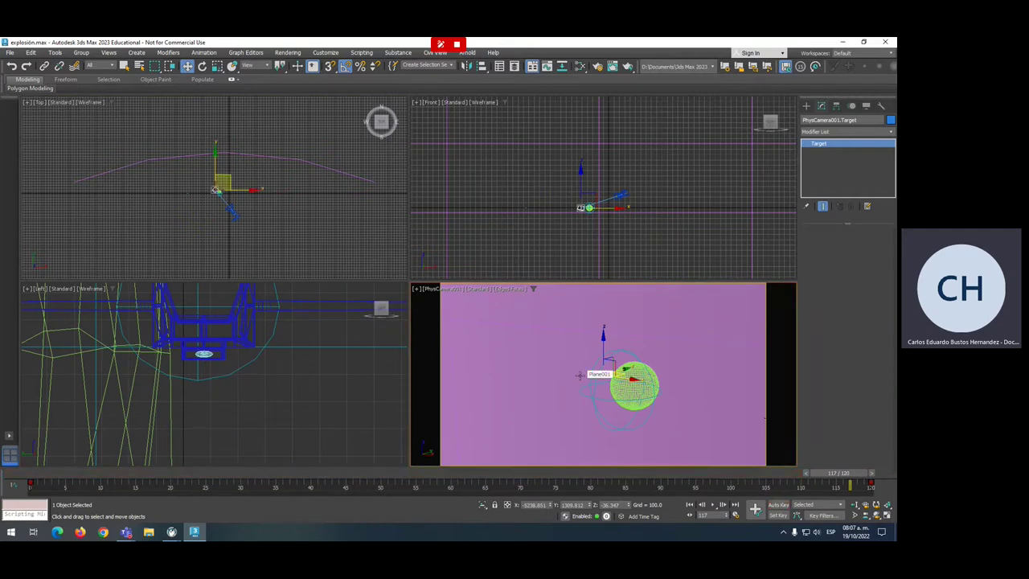
# - Switch the Create > Lights category from Photometric to Standard
pyautogui.click(807, 106)
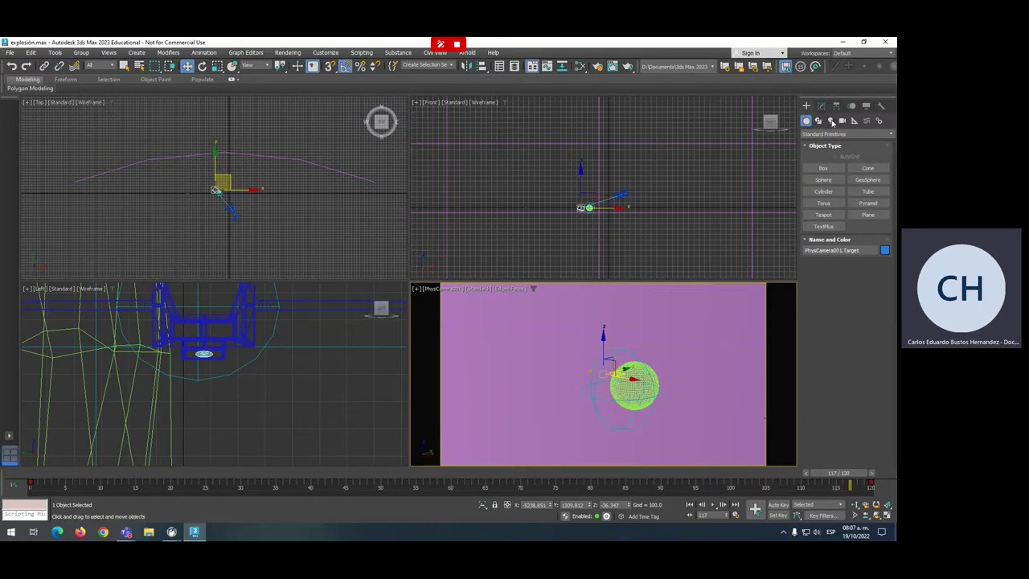
pyautogui.click(831, 121)
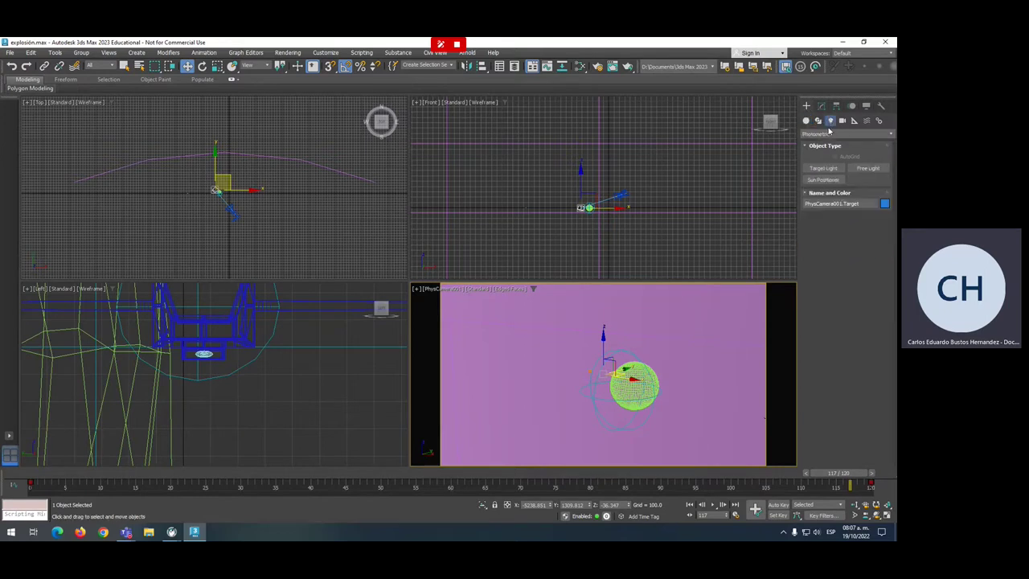
pyautogui.click(836, 133)
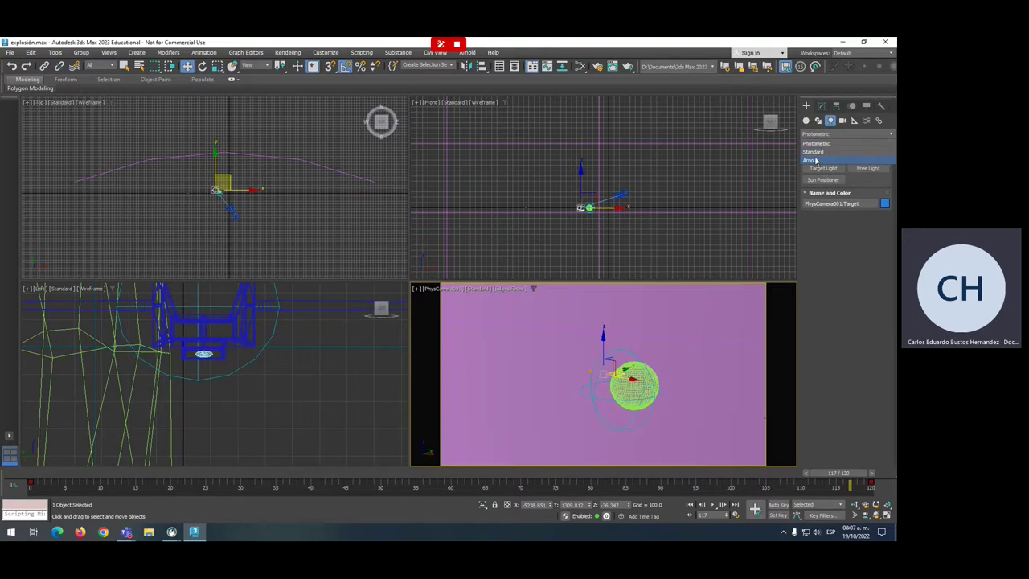
pyautogui.click(817, 153)
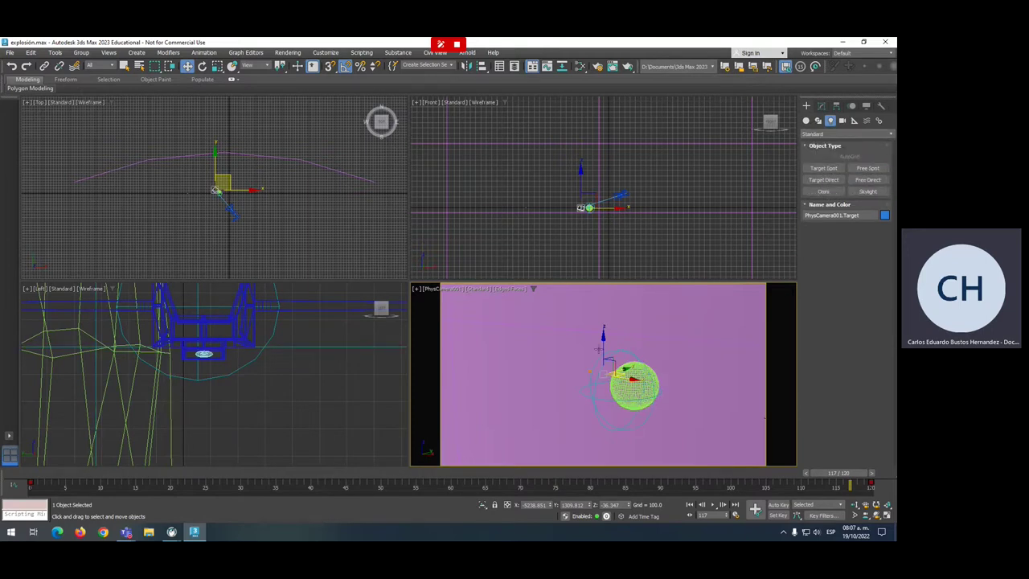
pyautogui.rightClick(641, 313)
pyautogui.click(289, 53)
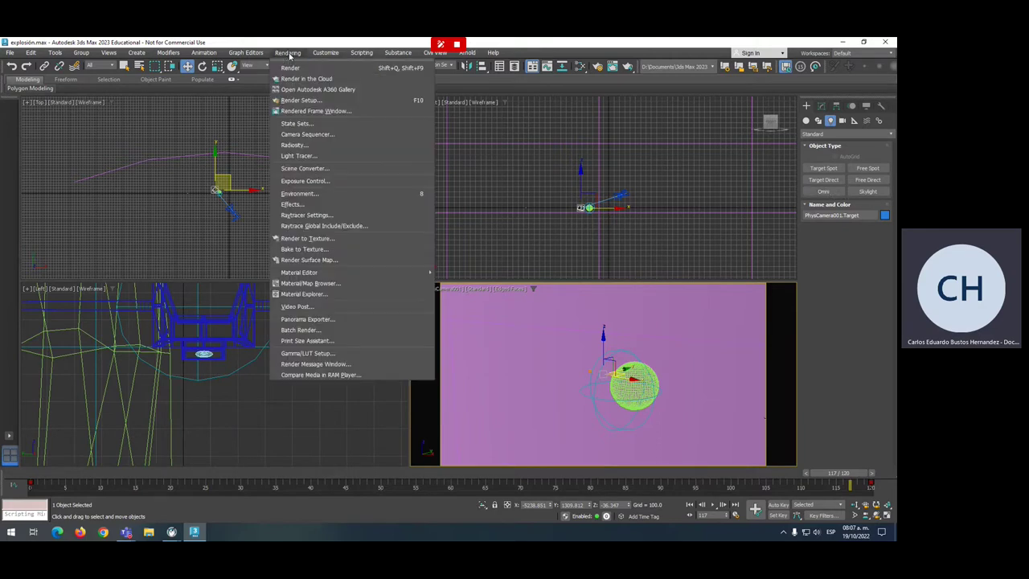
# - In Render Setup, choose Active Time Segment and set Advanced Lighting to Light Tracer
pyautogui.click(321, 102)
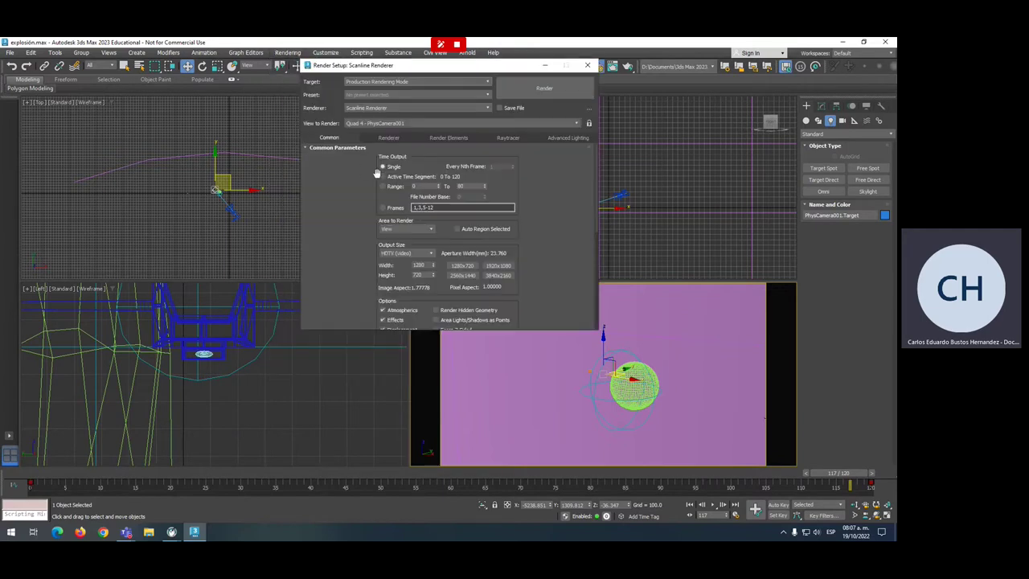
pyautogui.click(384, 177)
pyautogui.click(561, 139)
pyautogui.click(480, 163)
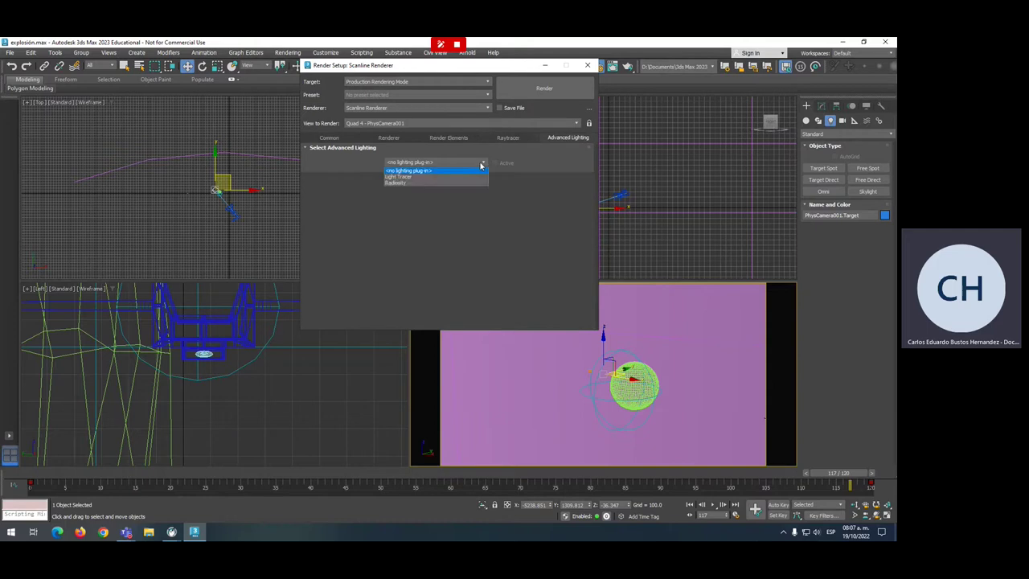
pyautogui.click(408, 176)
# - Back on the Common tab, open the Render Output Files dialog
pyautogui.click(330, 139)
pyautogui.scroll(-3, 546, 238)
pyautogui.scroll(-3, 547, 238)
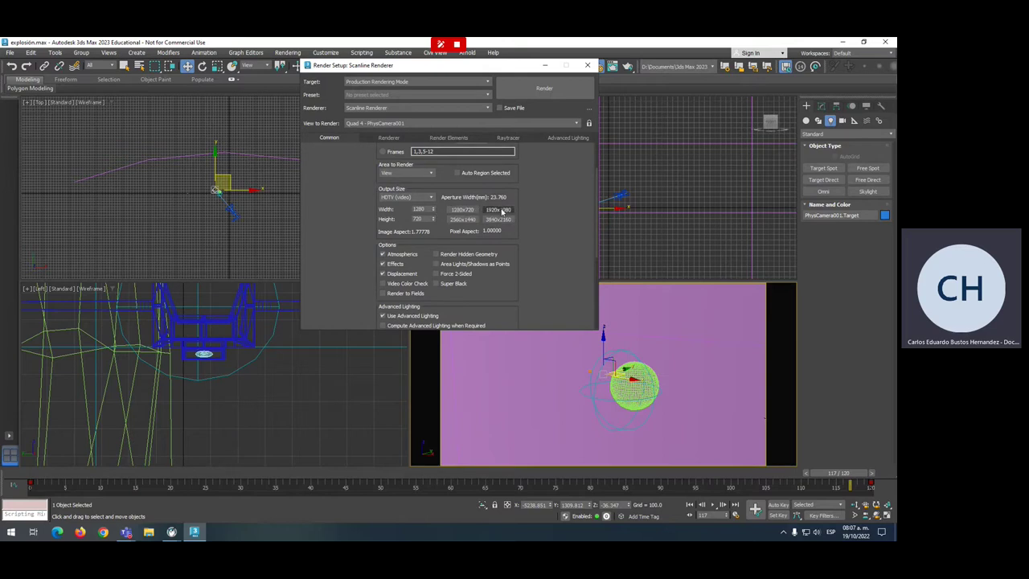
pyautogui.scroll(-3, 524, 259)
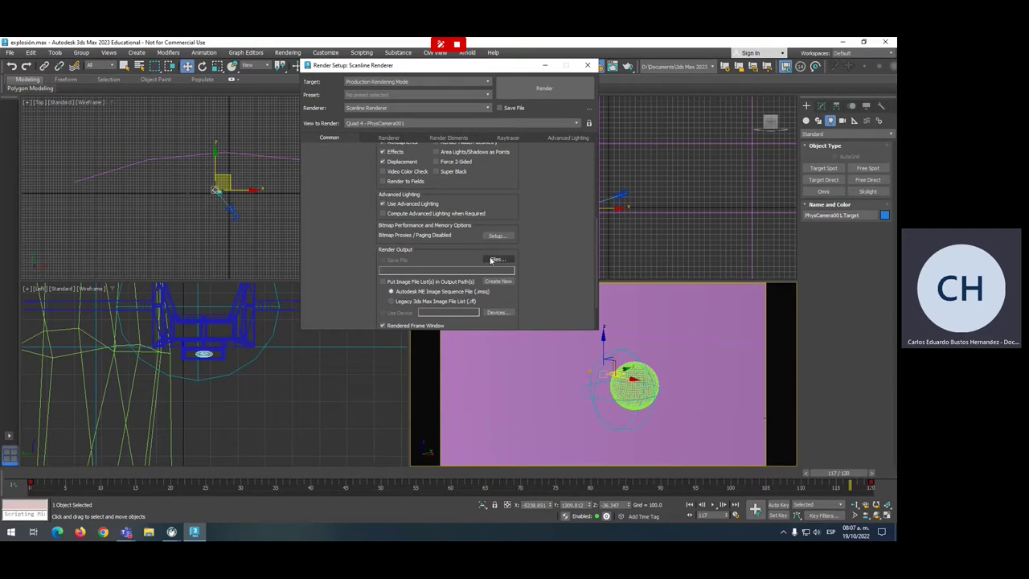
pyautogui.click(497, 259)
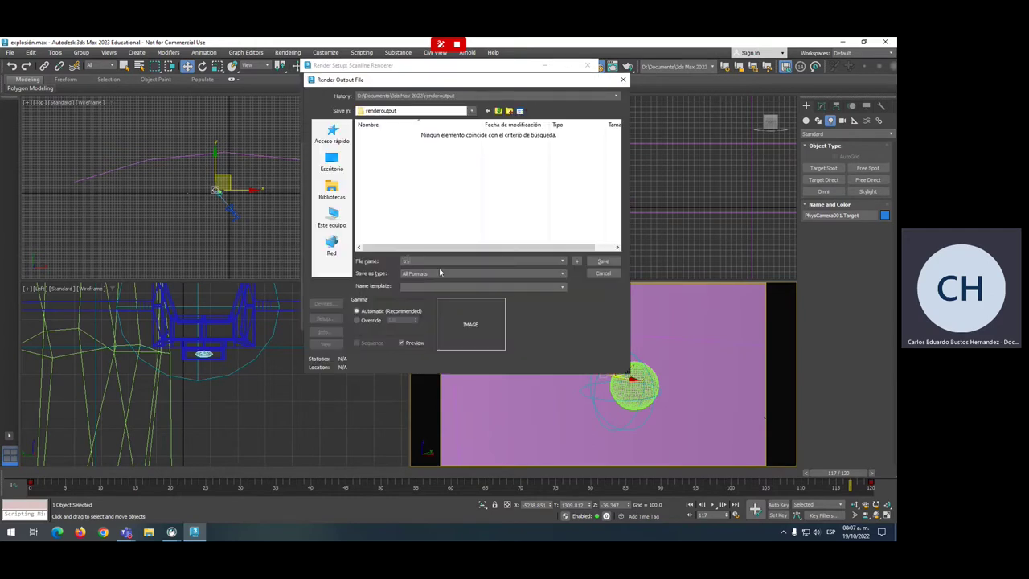
# - Save the render output as try.avi in AVI format on the desktop
pyautogui.click(440, 273)
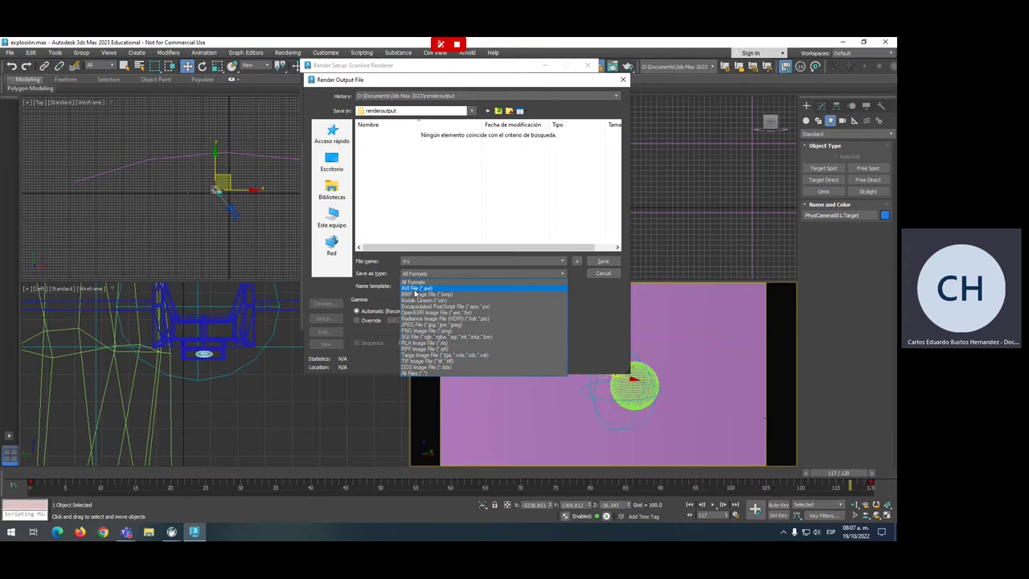
pyautogui.click(415, 294)
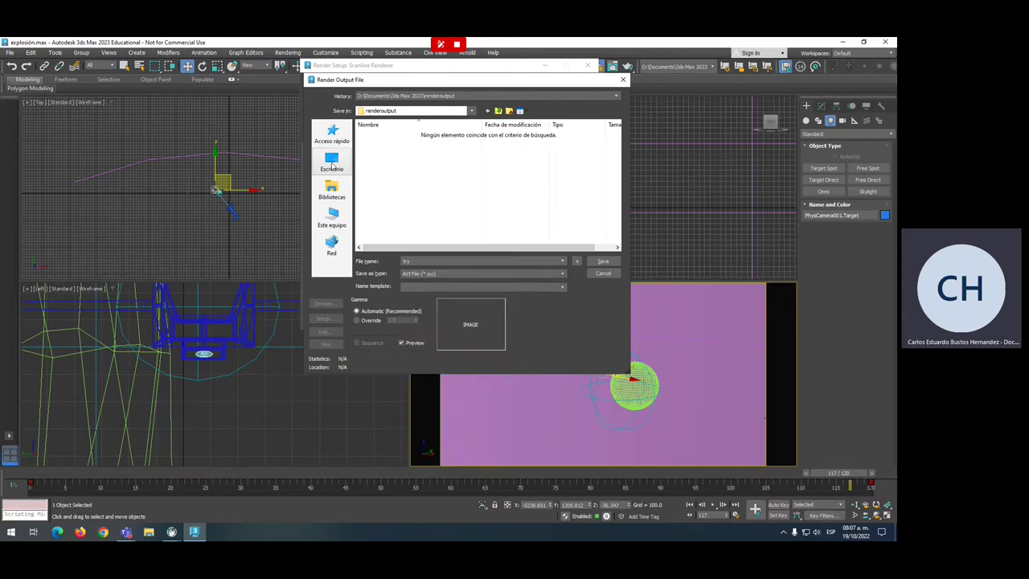
pyautogui.click(331, 161)
pyautogui.click(604, 263)
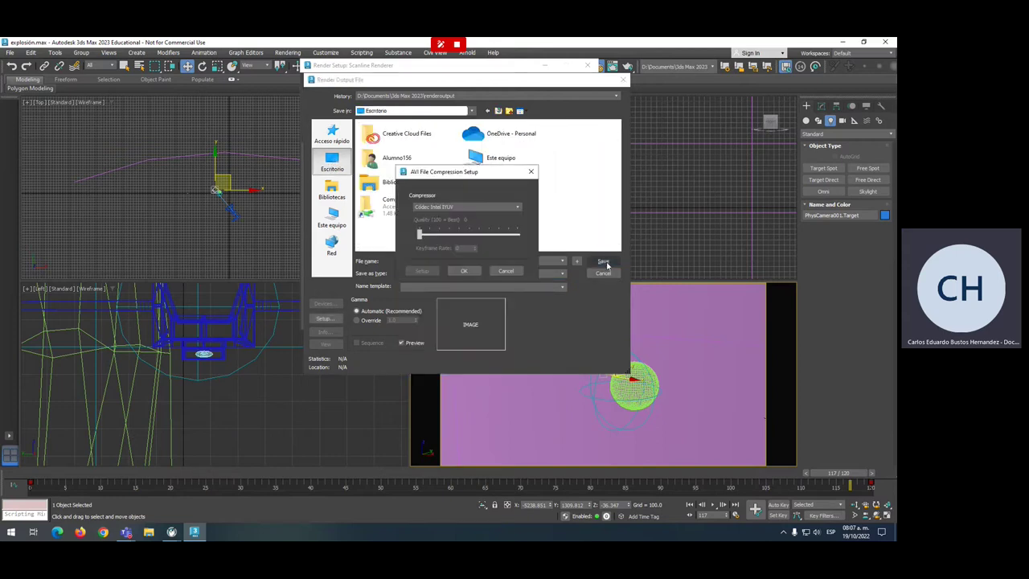
# - Choose the Microsoft Video 1 codec with higher quality and start rendering
pyautogui.click(502, 209)
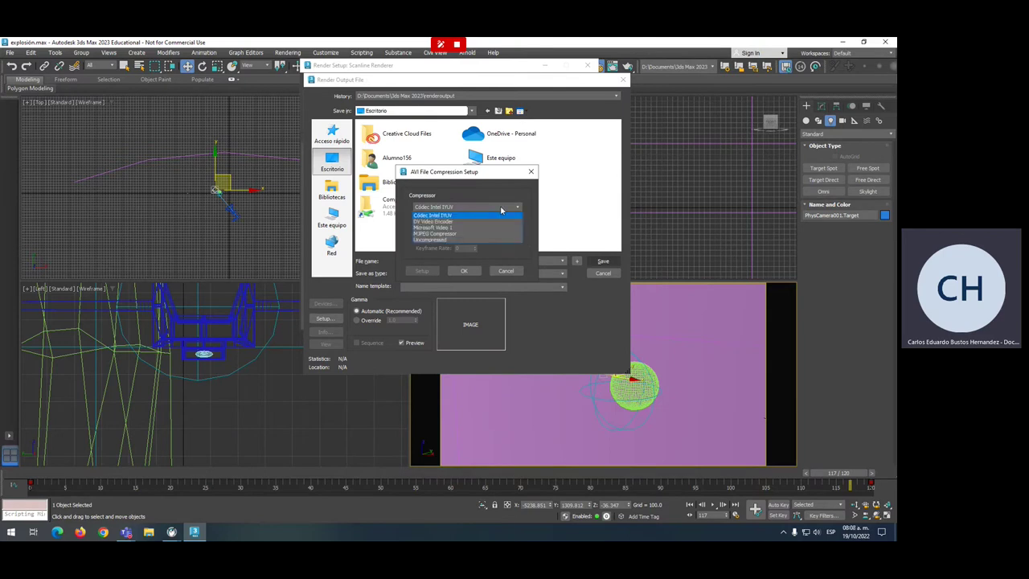
pyautogui.click(443, 228)
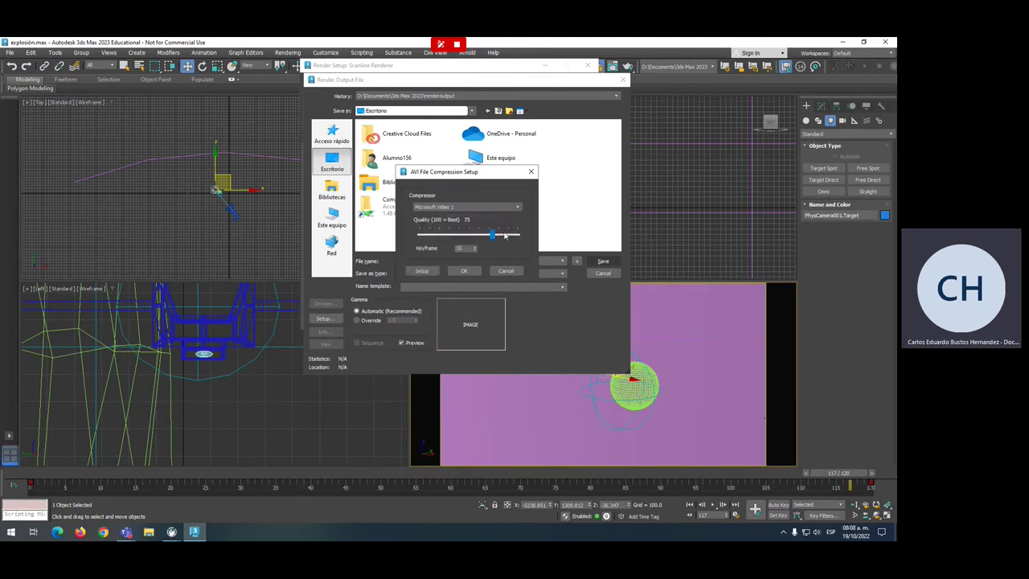
pyautogui.moveTo(496, 234); pyautogui.dragTo(519, 234)
pyautogui.click(467, 271)
pyautogui.click(544, 88)
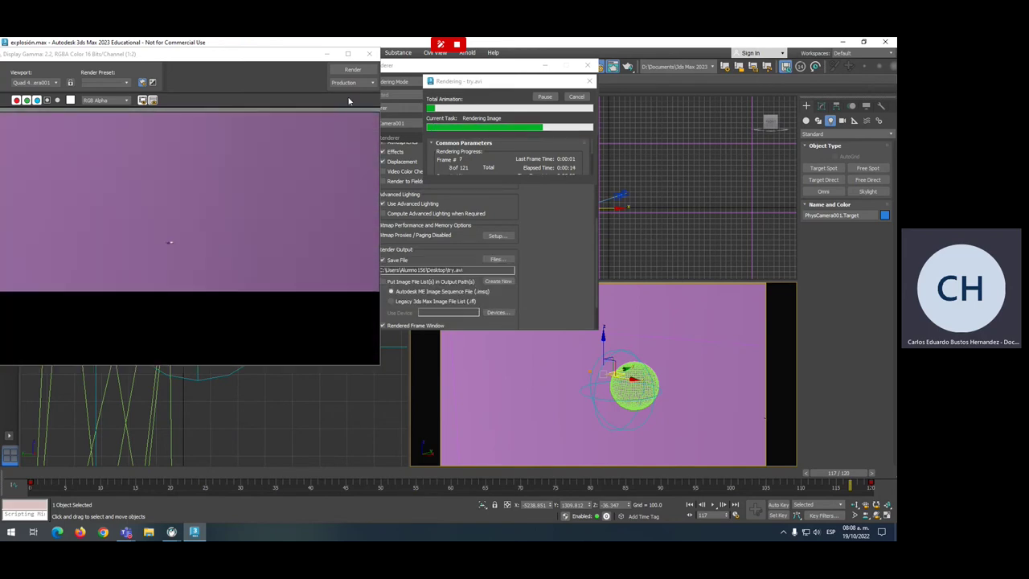
# - Cancel the render in progress and close the Rendered Frame Window
pyautogui.click(588, 82)
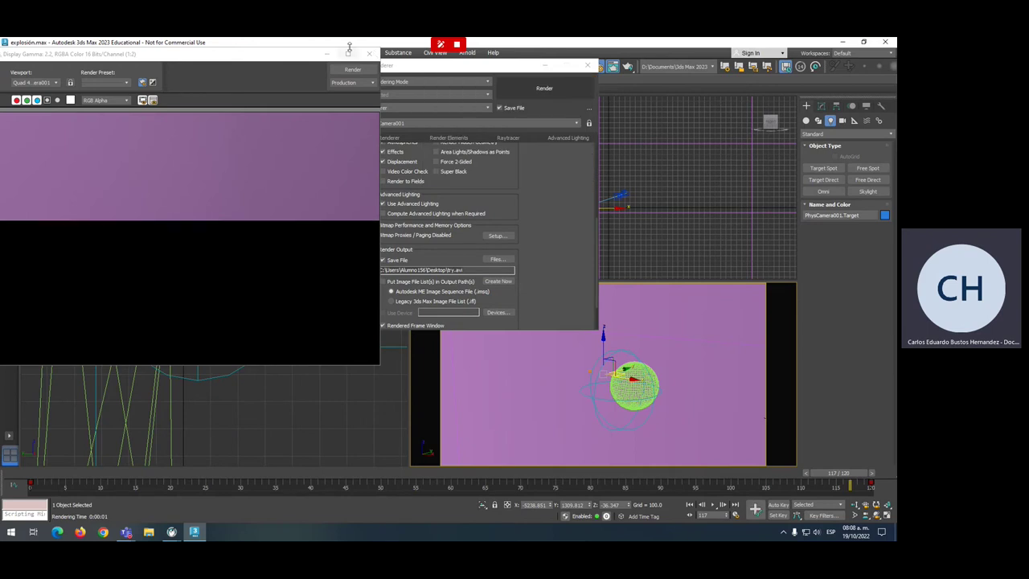
pyautogui.click(370, 53)
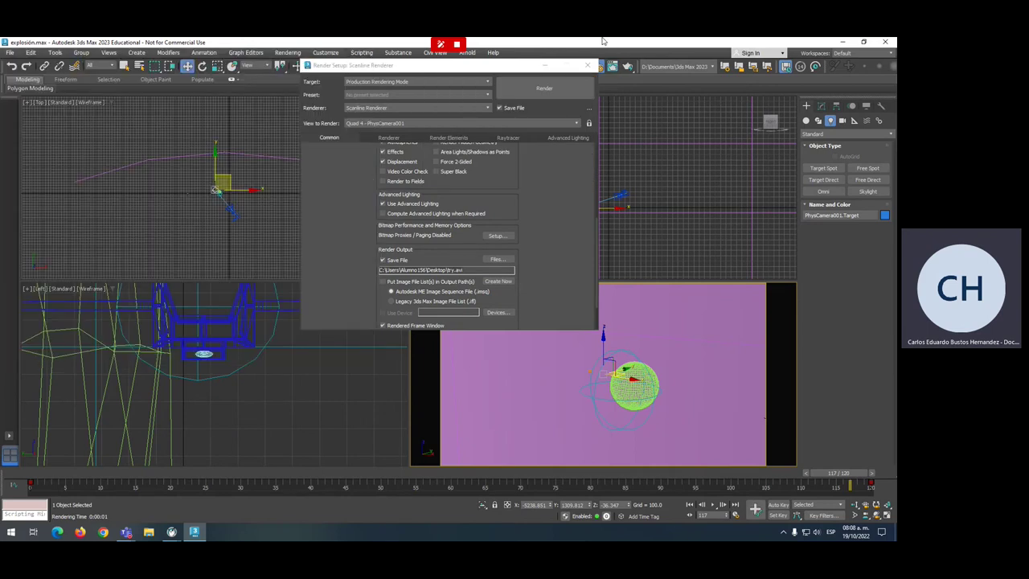